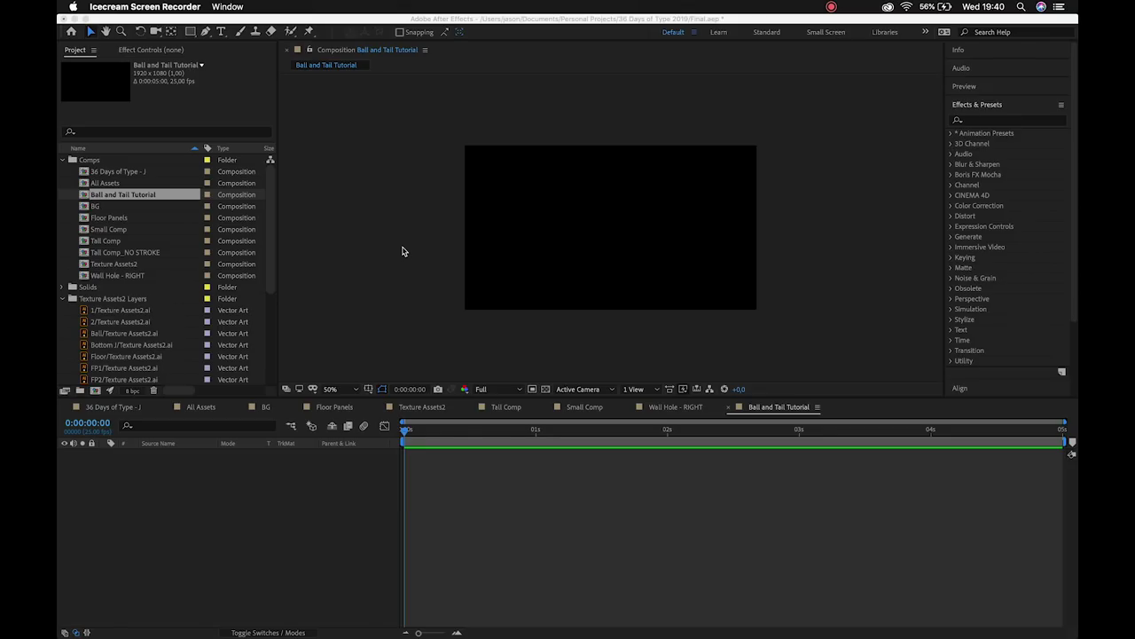
# Show the guides and rulers for the Ball and Tail Tutorial composition.
pyautogui.click(203, 22)
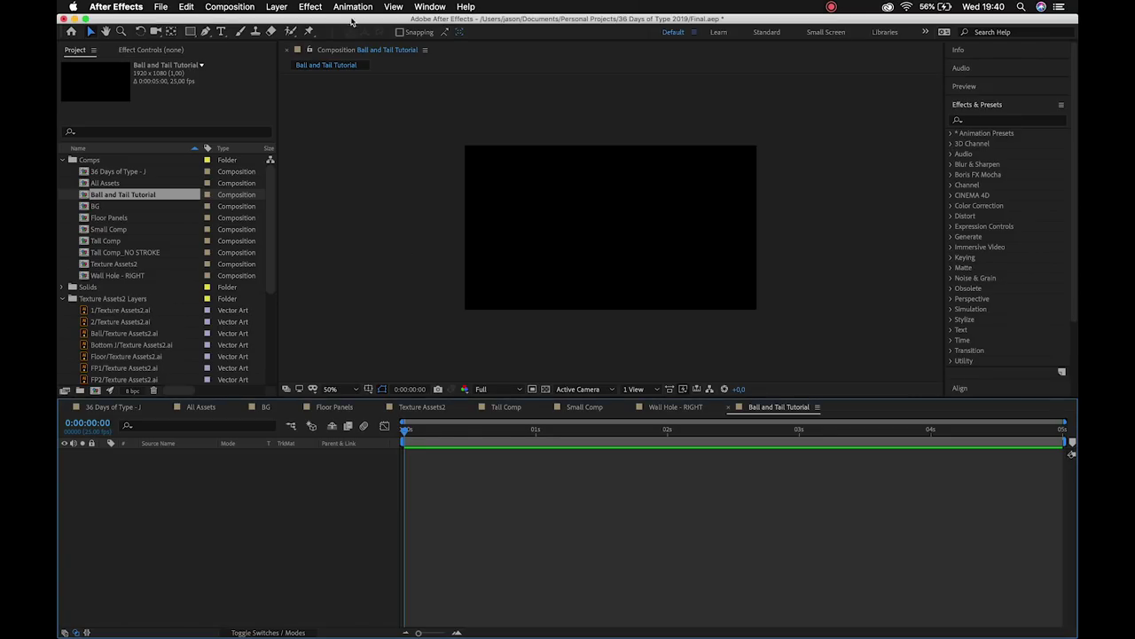
pyautogui.click(391, 7)
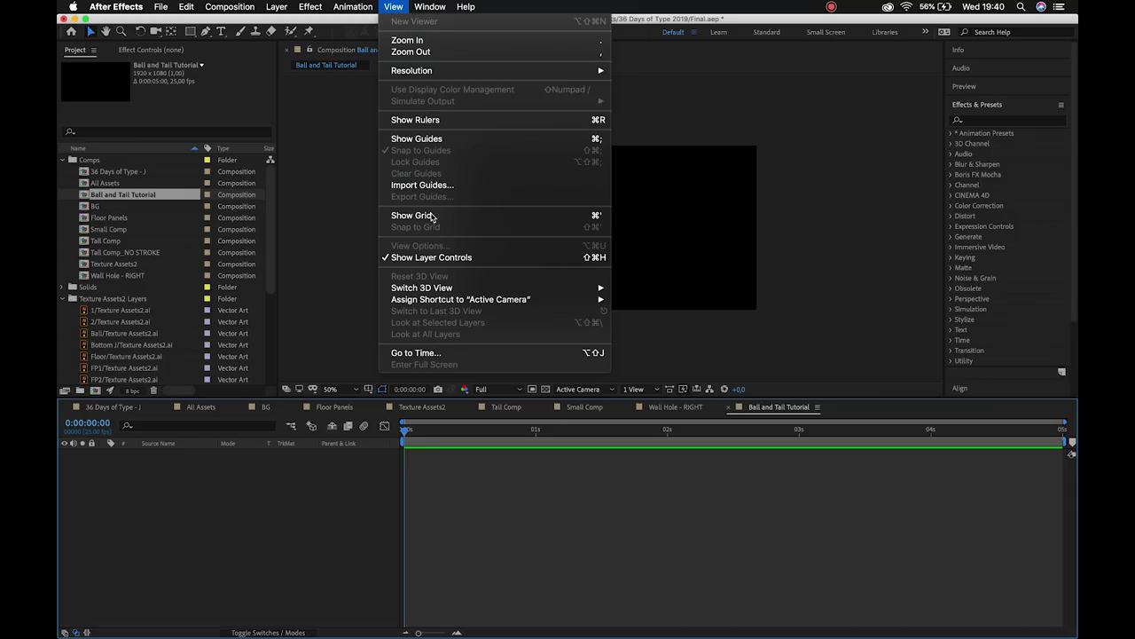
pyautogui.click(449, 139)
pyautogui.click(394, 8)
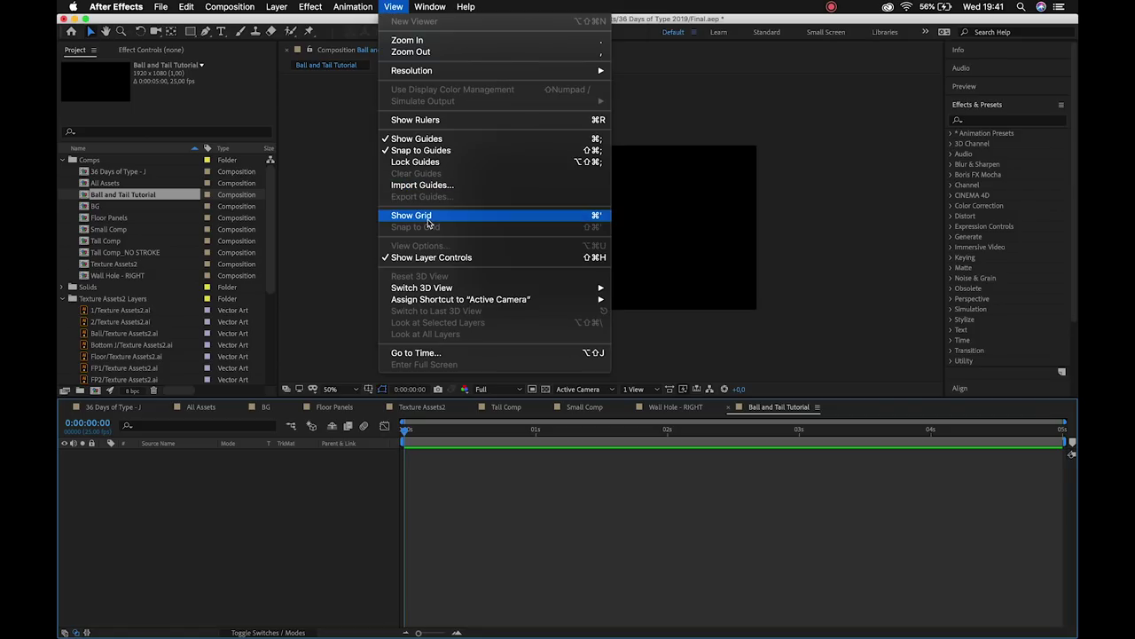
pyautogui.click(452, 120)
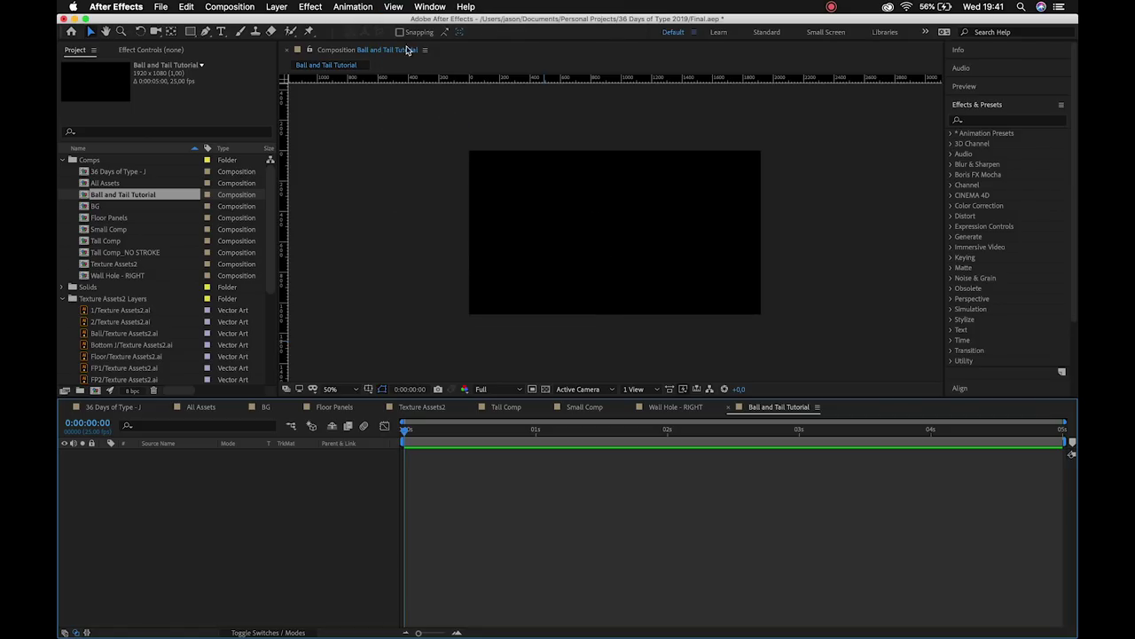
# Add a horizontal guide near the bottom of the composition frame and lock the guides.
pyautogui.moveTo(399, 79); pyautogui.dragTo(391, 293)
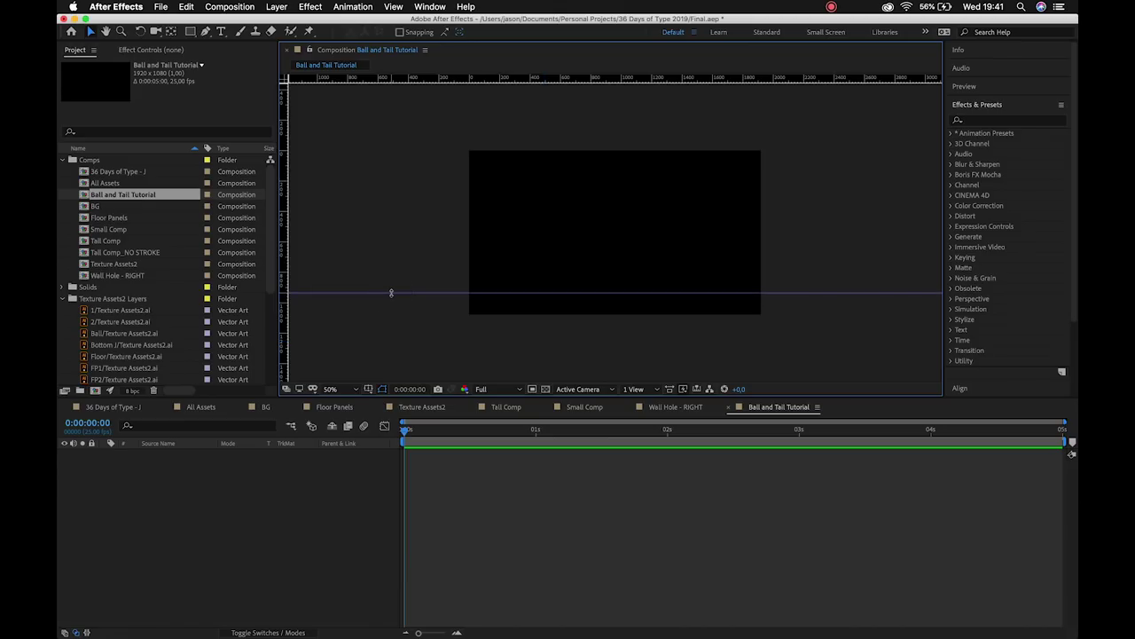
pyautogui.click(393, 6)
pyautogui.click(408, 162)
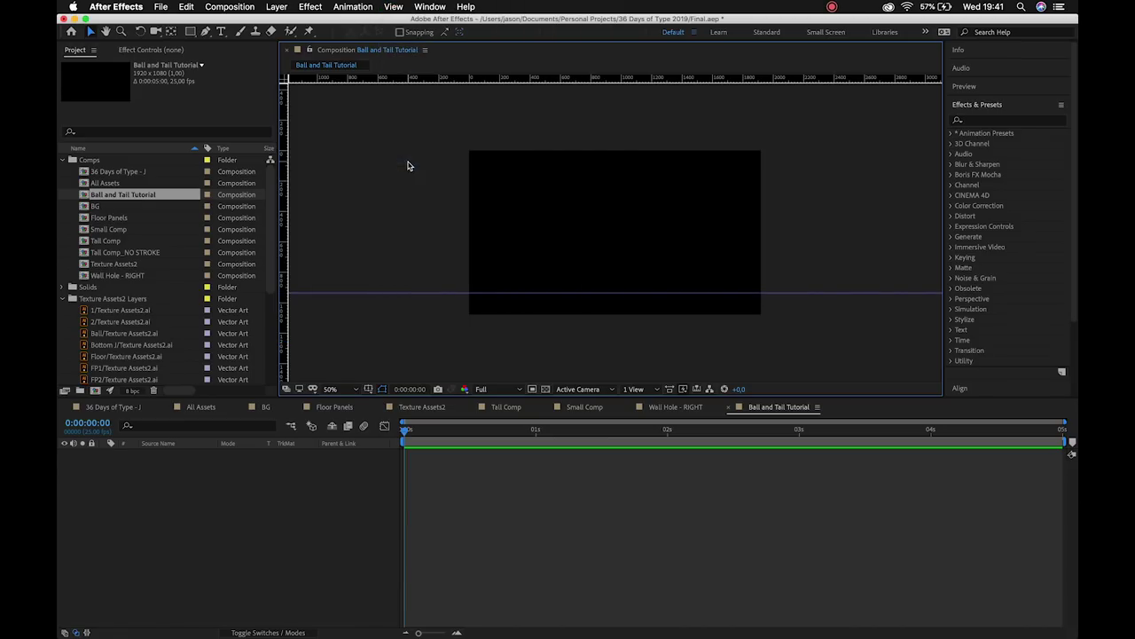
pyautogui.moveTo(446, 293); pyautogui.dragTo(449, 307)
# Draw a circle with the Ellipse tool just left of the frame's centre and select it.
pyautogui.moveTo(191, 32); pyautogui.dragTo(249, 56)
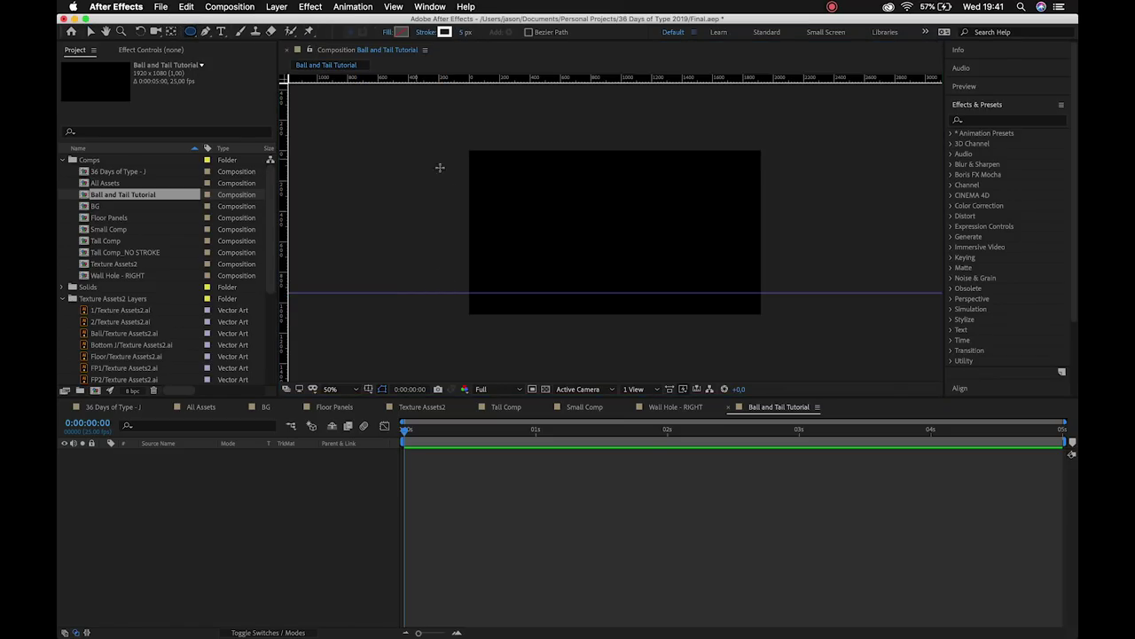
pyautogui.moveTo(565, 221); pyautogui.dragTo(604, 238)
pyautogui.press('v')
pyautogui.click(603, 196)
pyautogui.click(585, 238)
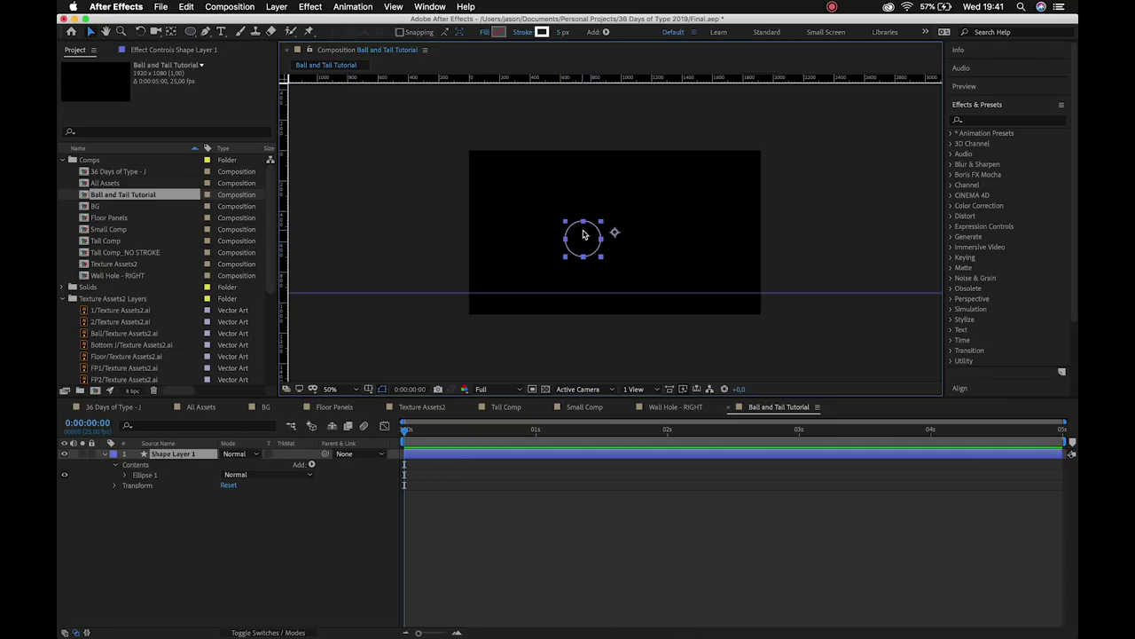
# Give the circle a solid orange fill and set its stroke to None.
pyautogui.click(486, 33)
pyautogui.click(523, 298)
pyautogui.click(606, 367)
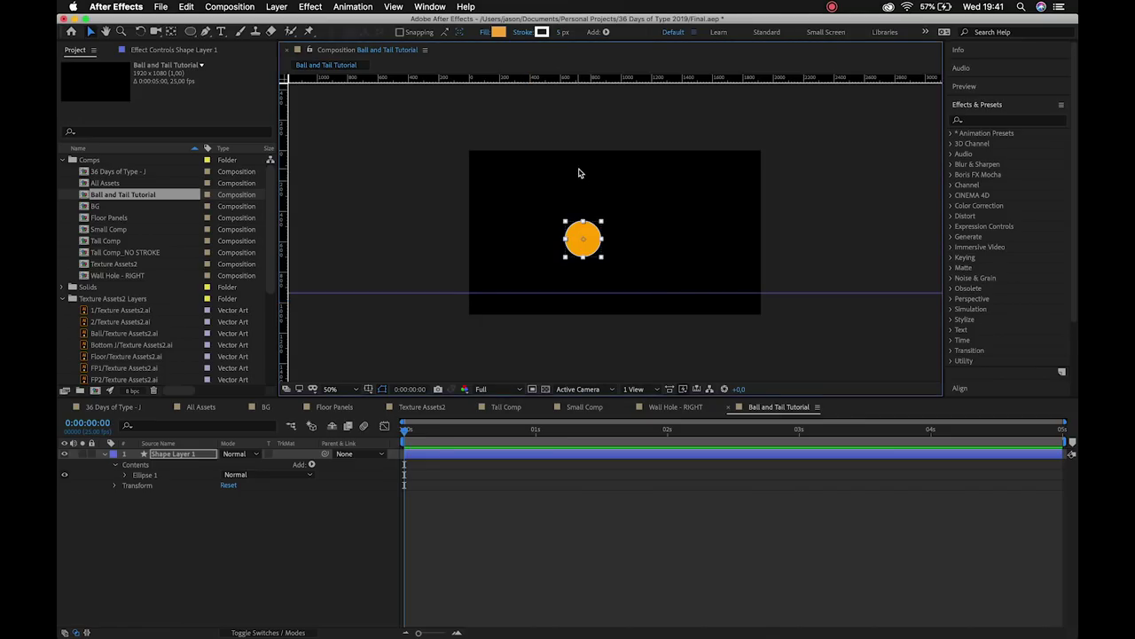
pyautogui.click(525, 33)
pyautogui.click(508, 298)
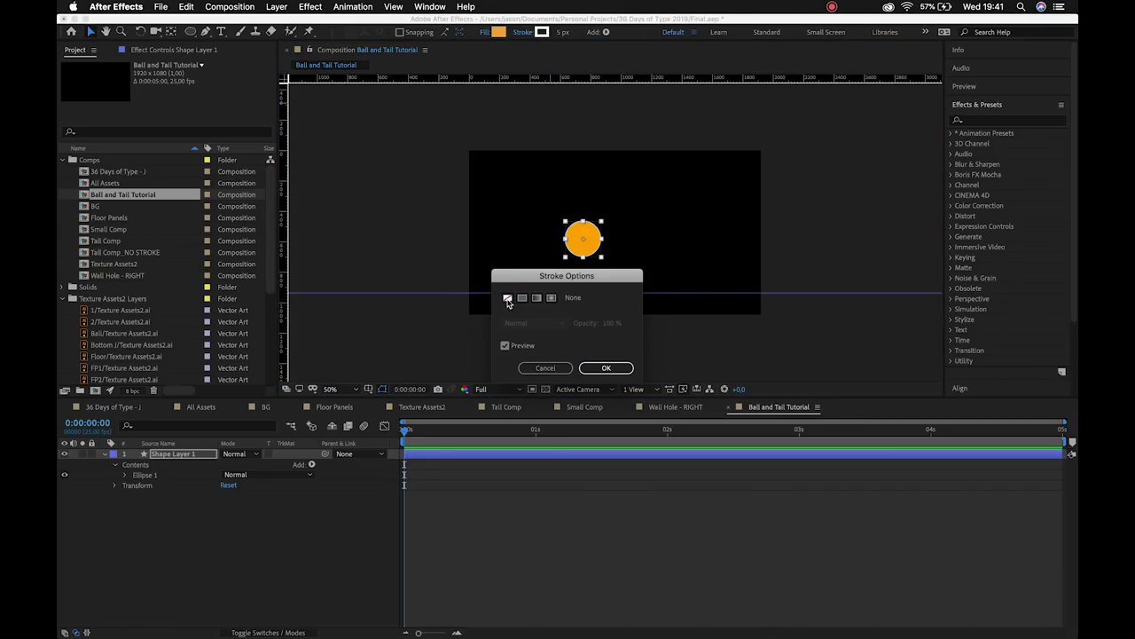
pyautogui.click(605, 367)
# Move the circle layer's anchor point to the bottom centre of the circle.
pyautogui.click(544, 258)
pyautogui.click(573, 250)
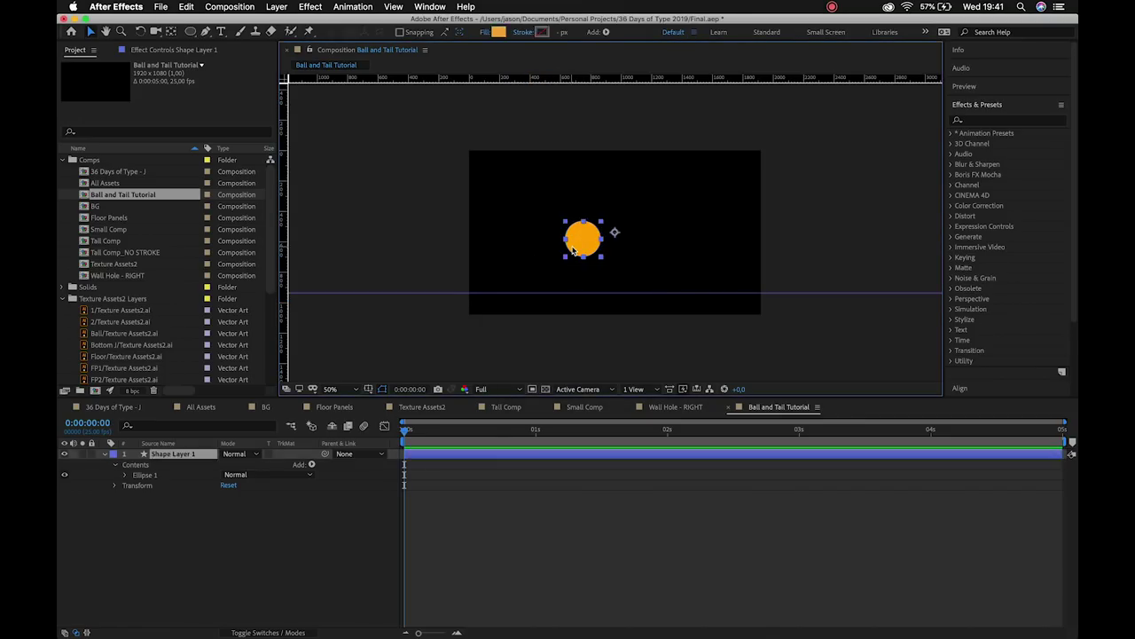
pyautogui.press('y')
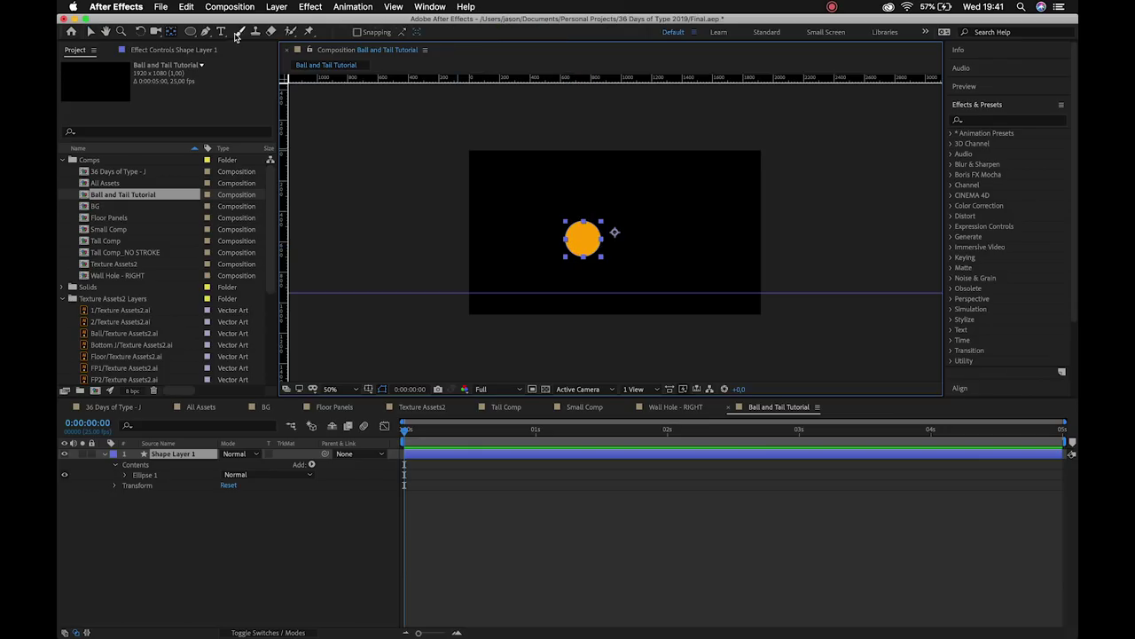
pyautogui.moveTo(614, 232); pyautogui.dragTo(583, 258)
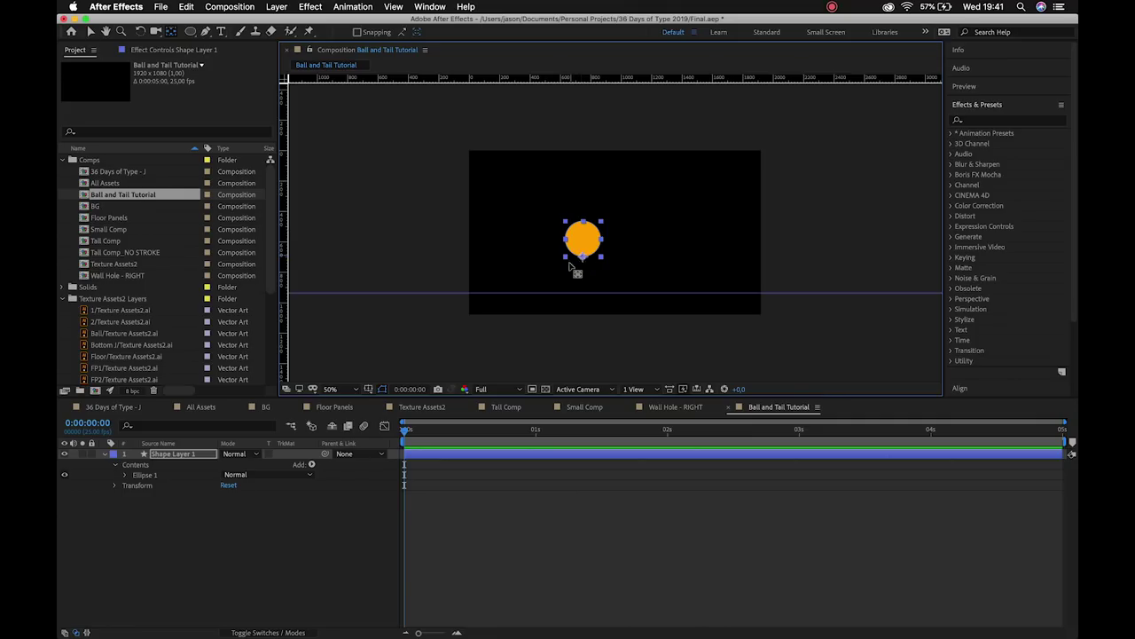
pyautogui.press('v')
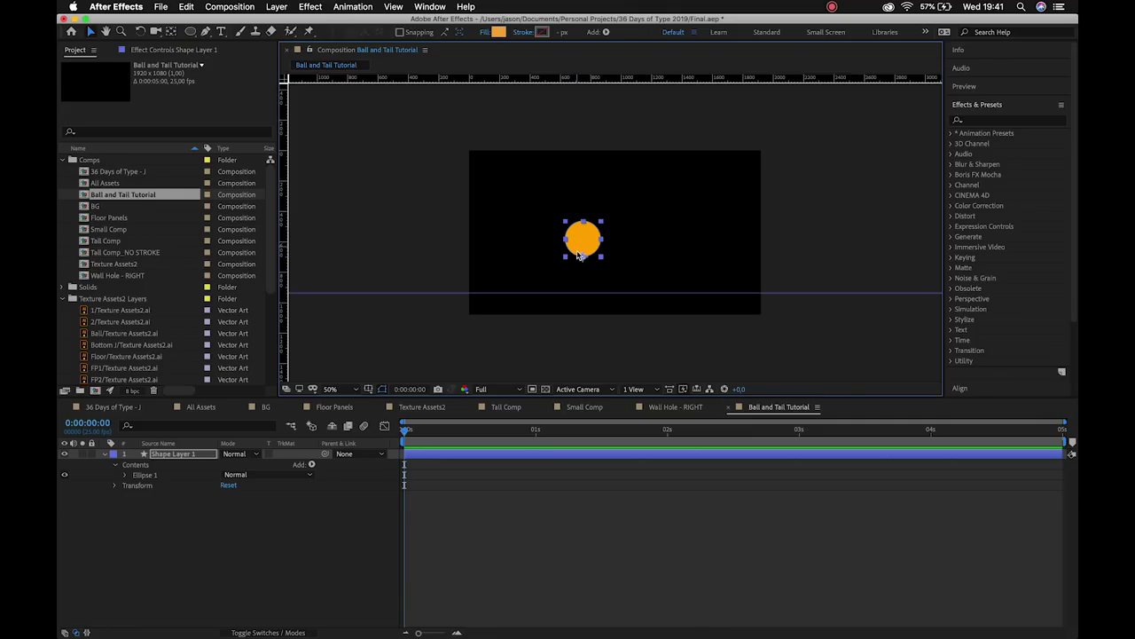
pyautogui.click(294, 521)
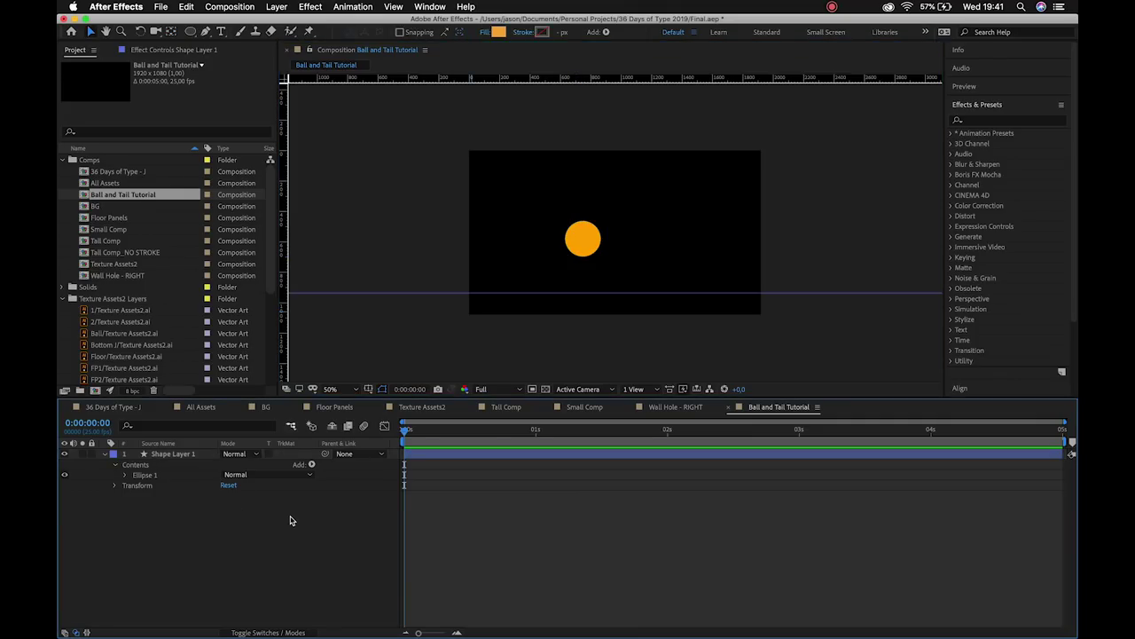
pyautogui.click(581, 238)
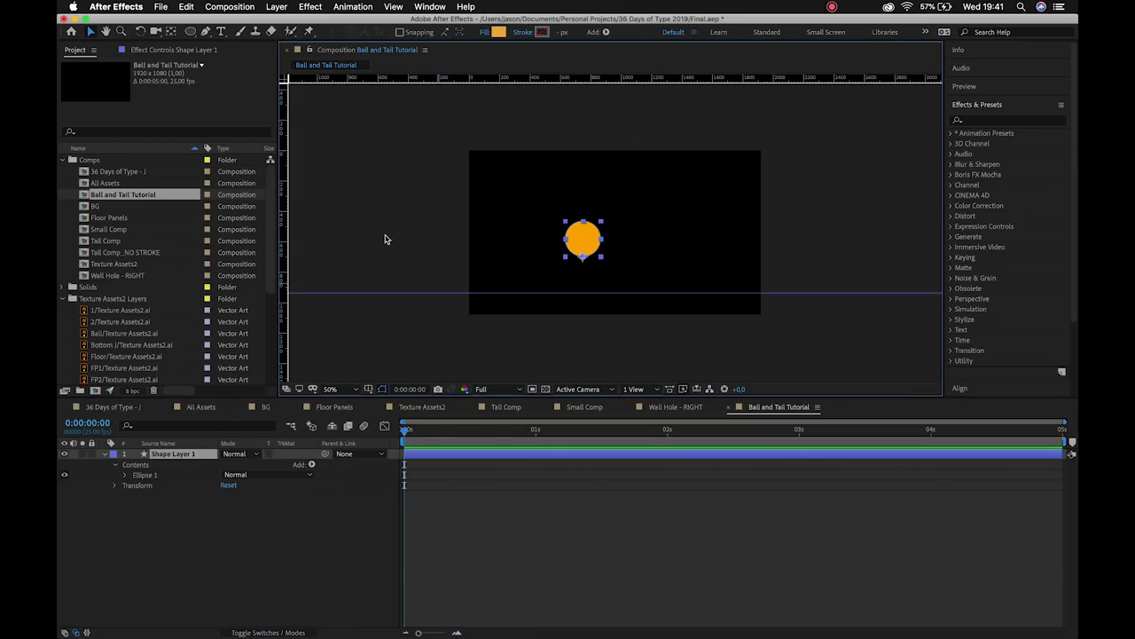
# Add a new null object and move it onto the orange circle.
pyautogui.click(275, 8)
pyautogui.moveTo(280, 20)
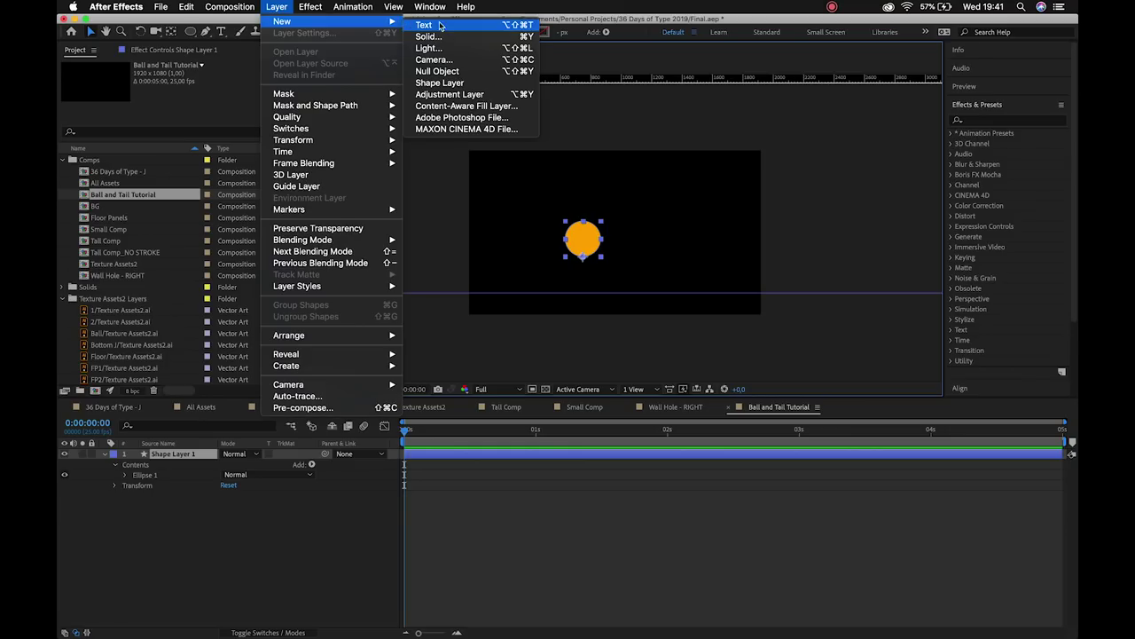
pyautogui.click(448, 71)
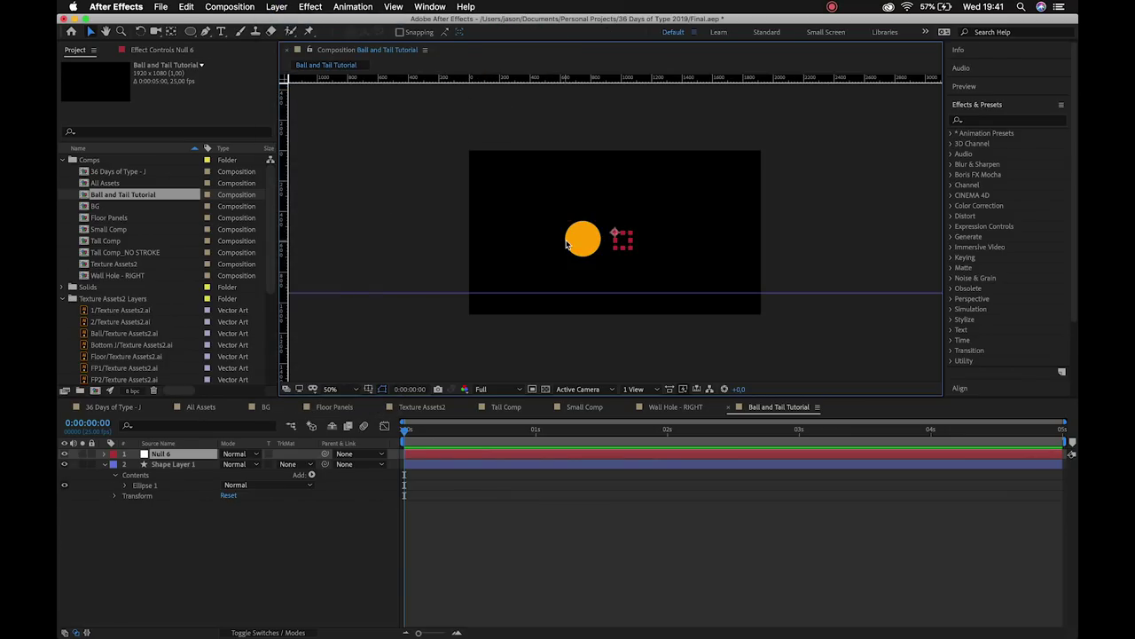
pyautogui.moveTo(619, 236); pyautogui.dragTo(589, 236)
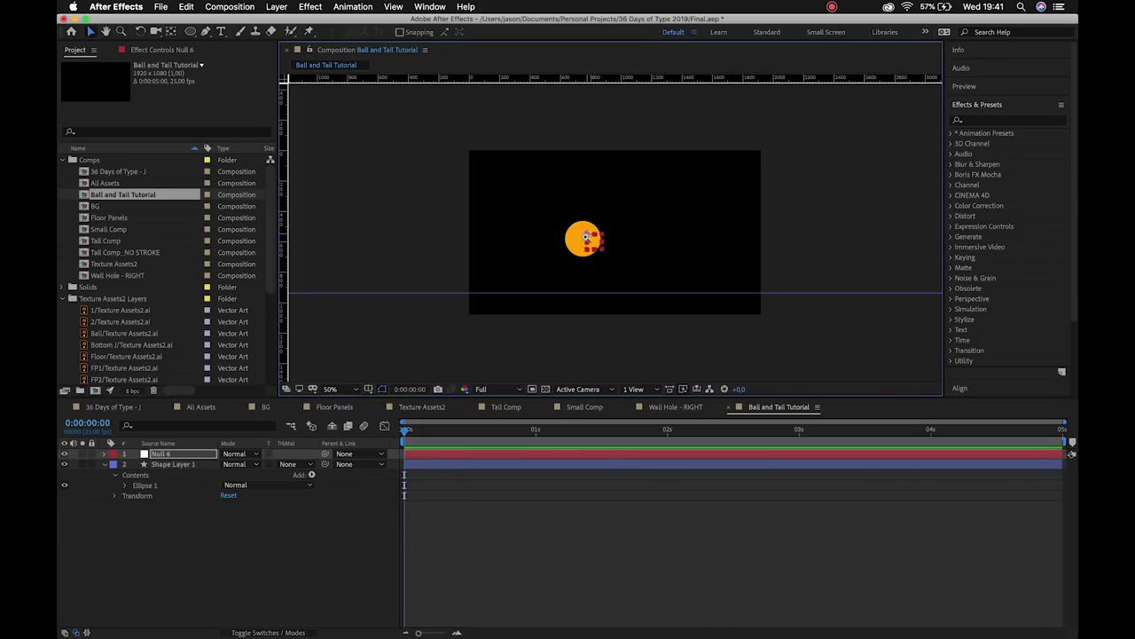
# Centre the null's anchor point within its box and align the null with the circle's centre.
pyautogui.scroll(4, 586, 238)
pyautogui.moveTo(692, 240); pyautogui.dragTo(578, 259)
pyautogui.press('v')
pyautogui.moveTo(561, 219); pyautogui.dragTo(544, 239)
pyautogui.press('y')
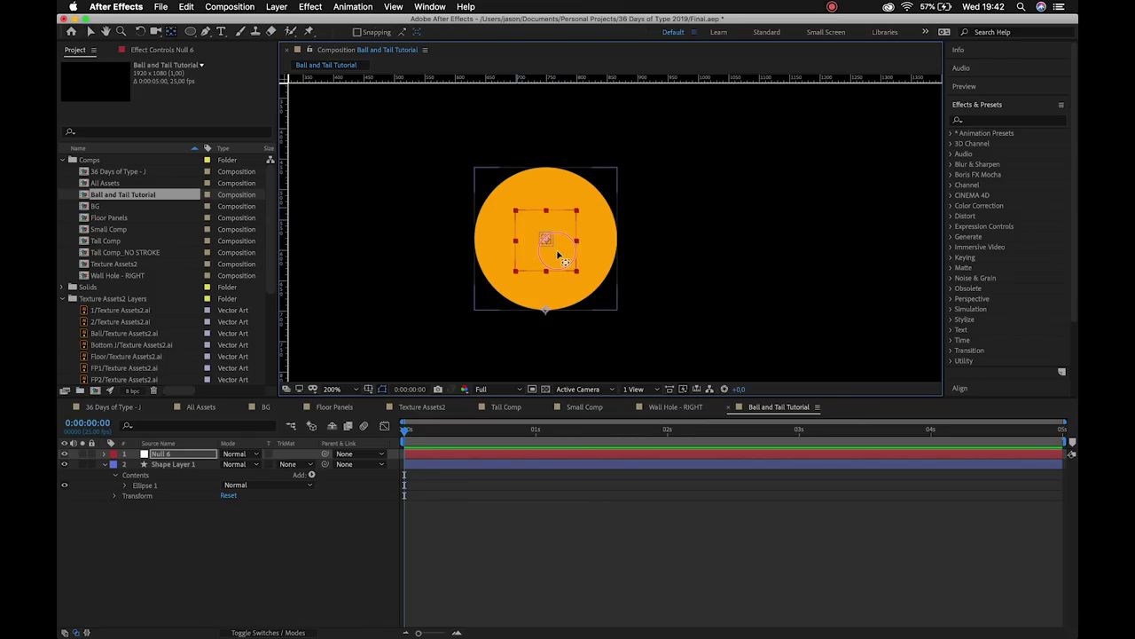
pyautogui.press('v')
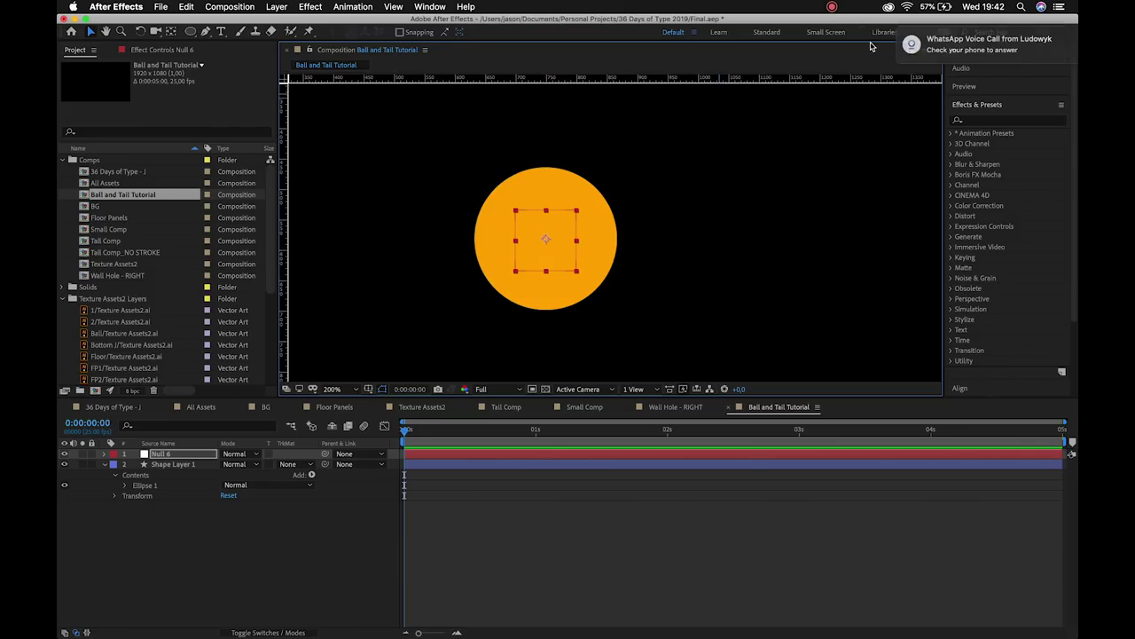
pyautogui.click(832, 6)
pyautogui.click(844, 21)
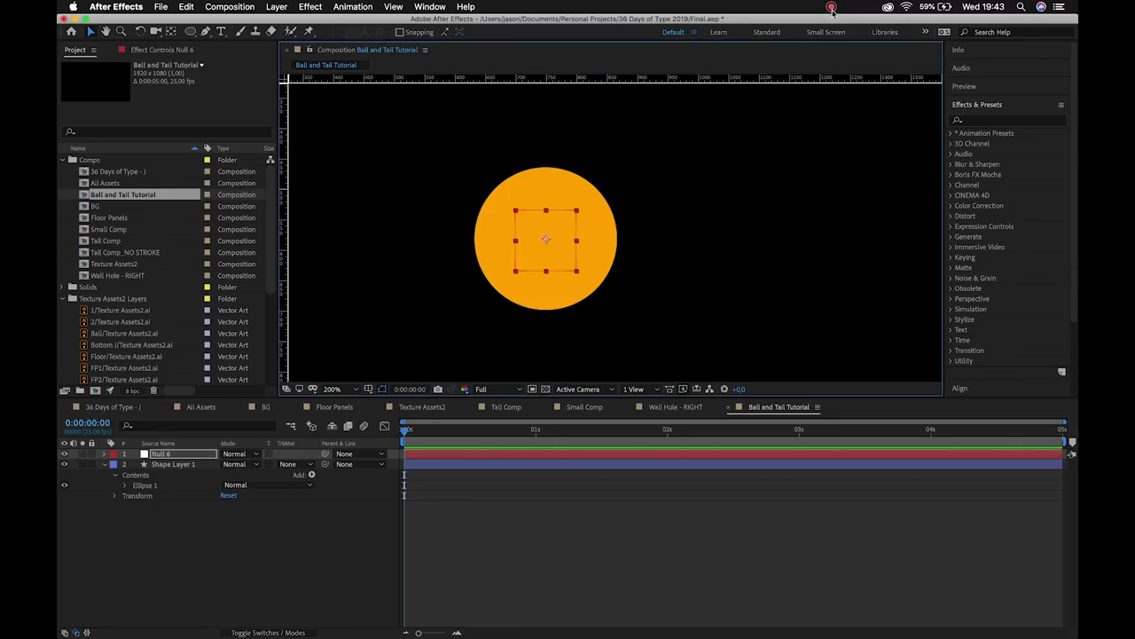
pyautogui.click(830, 8)
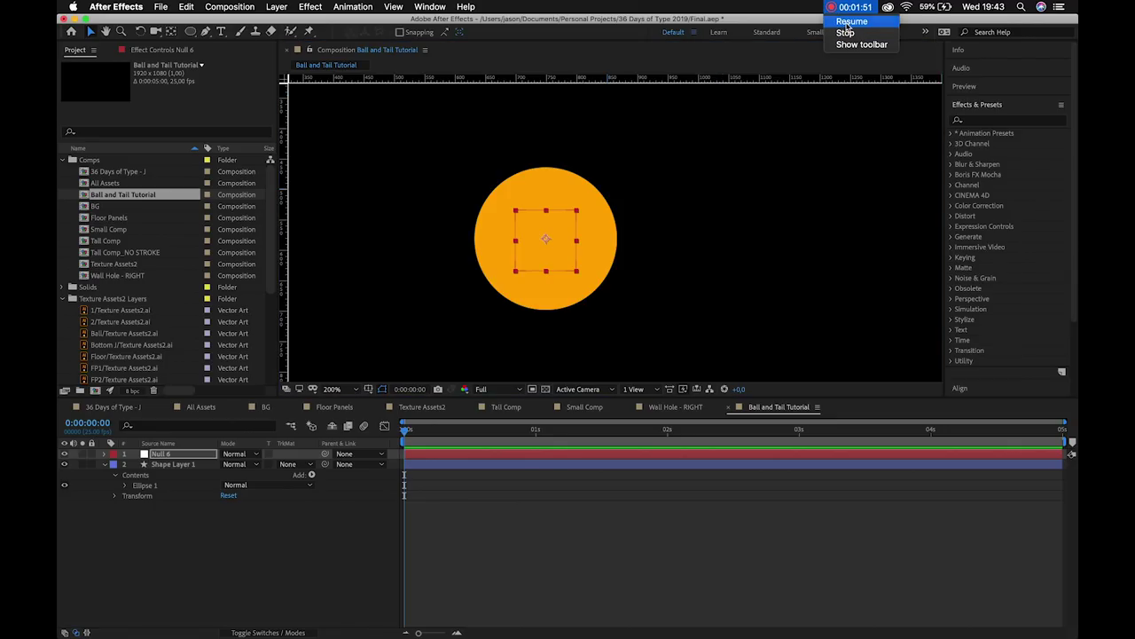
pyautogui.click(846, 33)
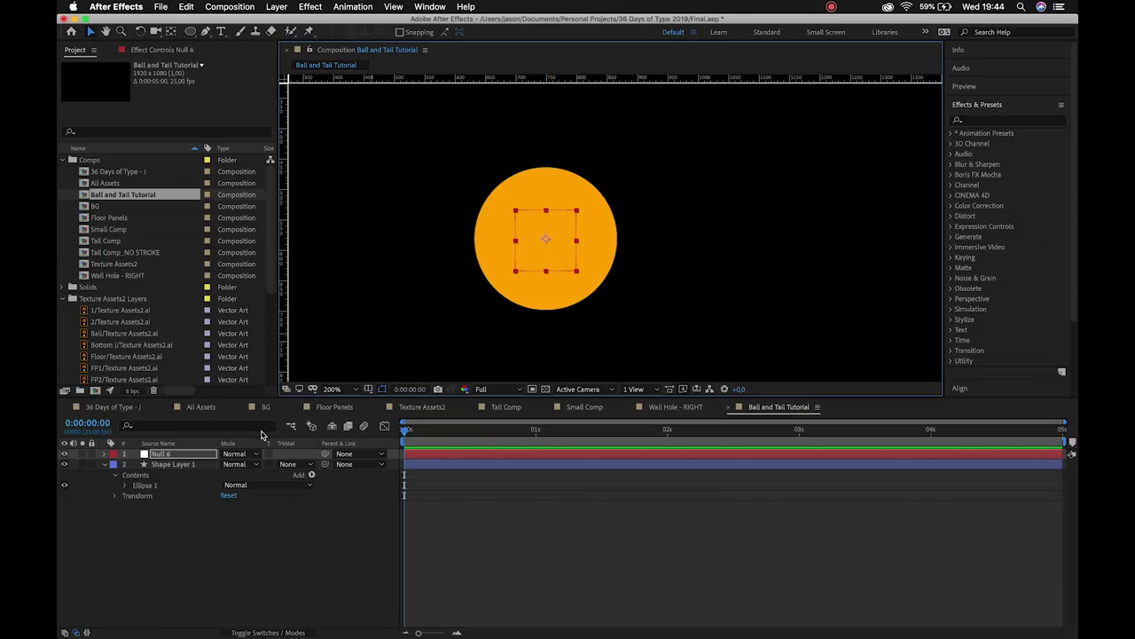
# Rename the null layer as Controller.
pyautogui.click(177, 453)
pyautogui.press('Return')
pyautogui.write('Controller')
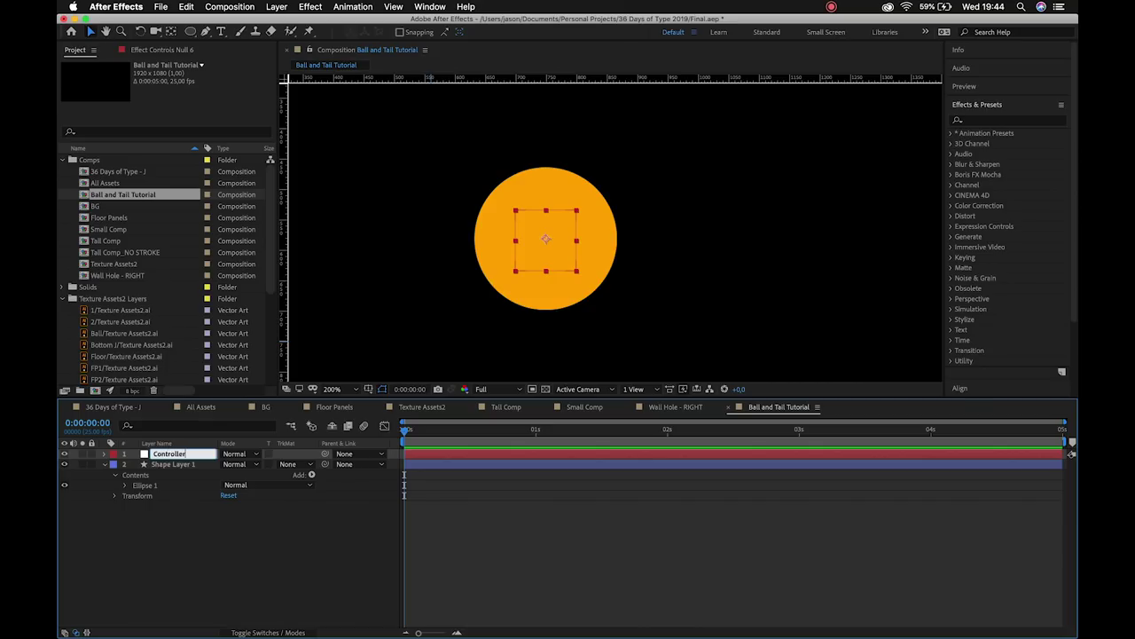
pyautogui.press('Return')
# Rename the circle's shape layer as Ball and collapse its properties.
pyautogui.click(166, 467)
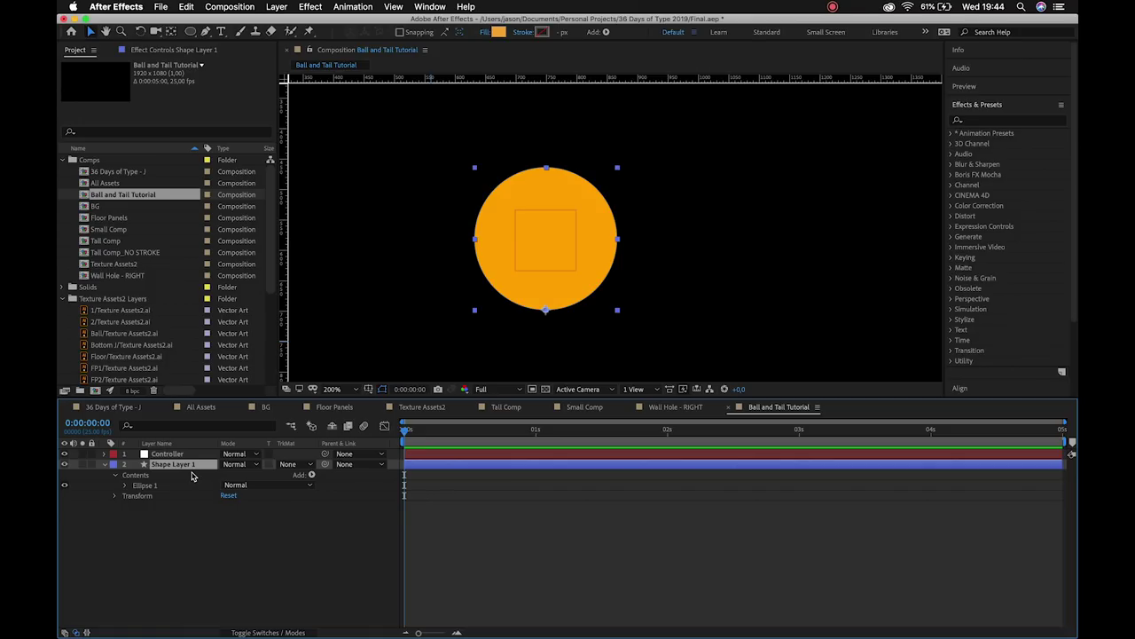
pyautogui.press('Return')
pyautogui.write('L')
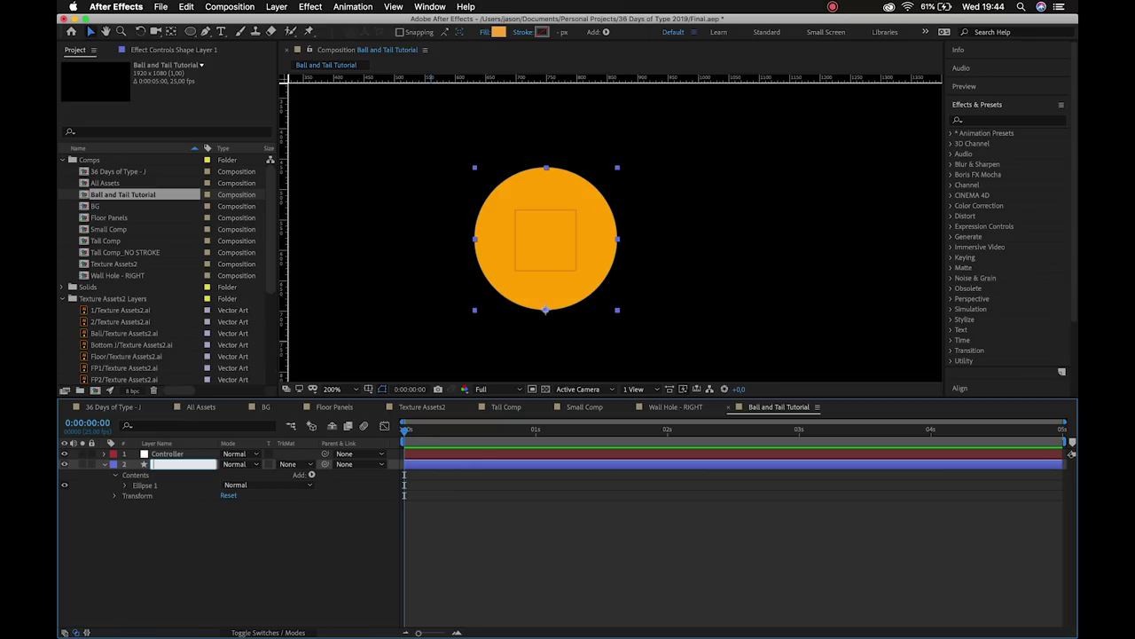
pyautogui.press('Return')
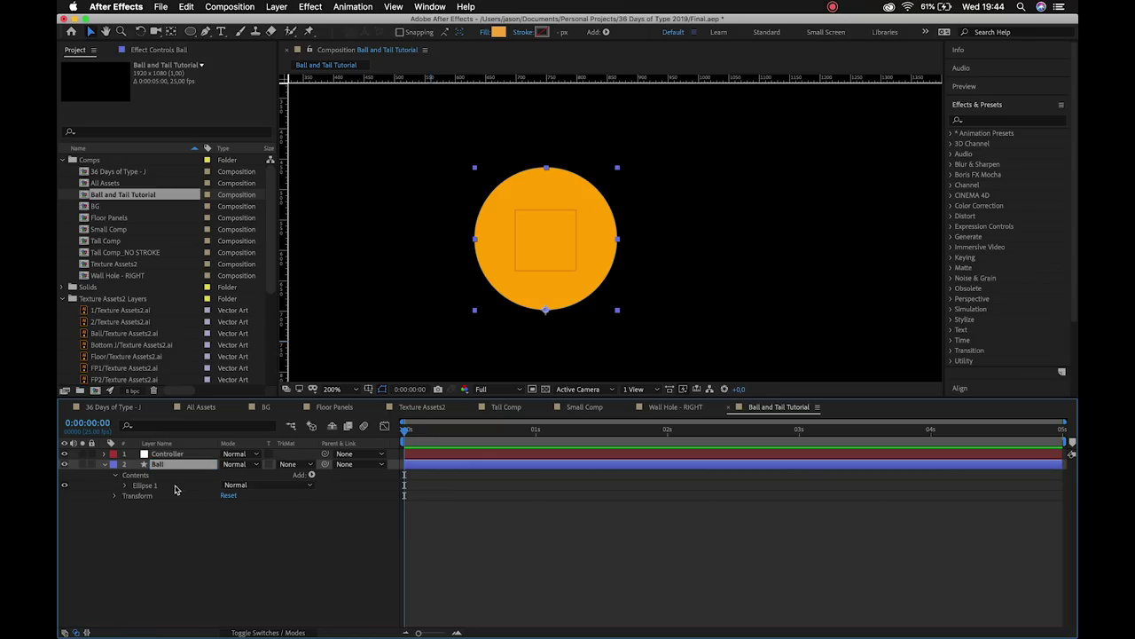
pyautogui.click(105, 464)
pyautogui.click(181, 505)
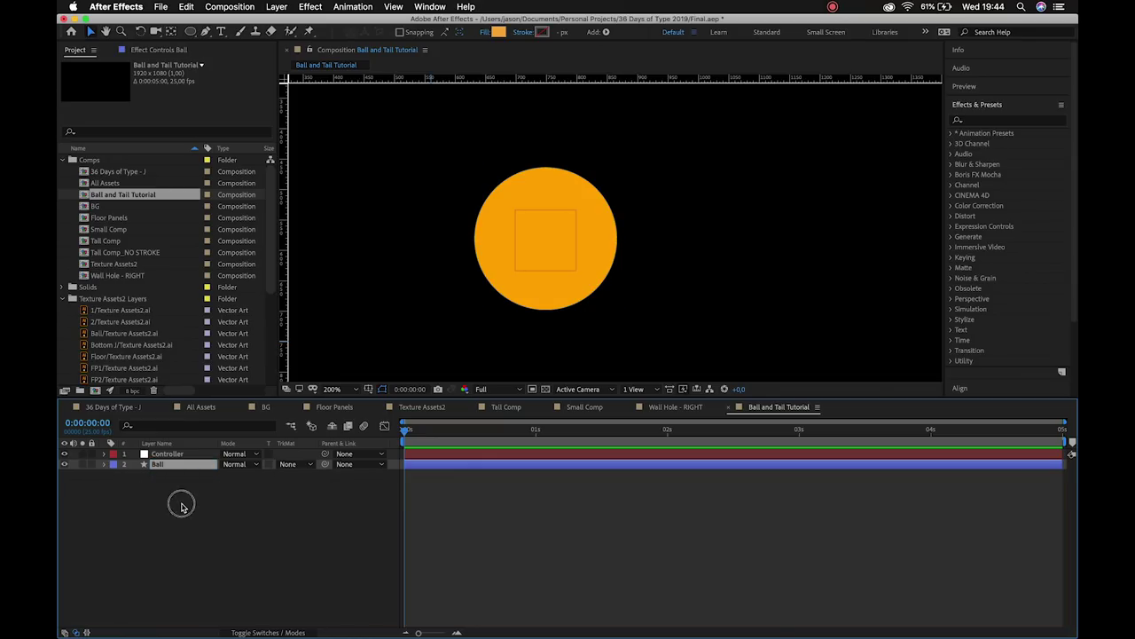
# Parent the Ball layer to the Controller null.
pyautogui.click(176, 467)
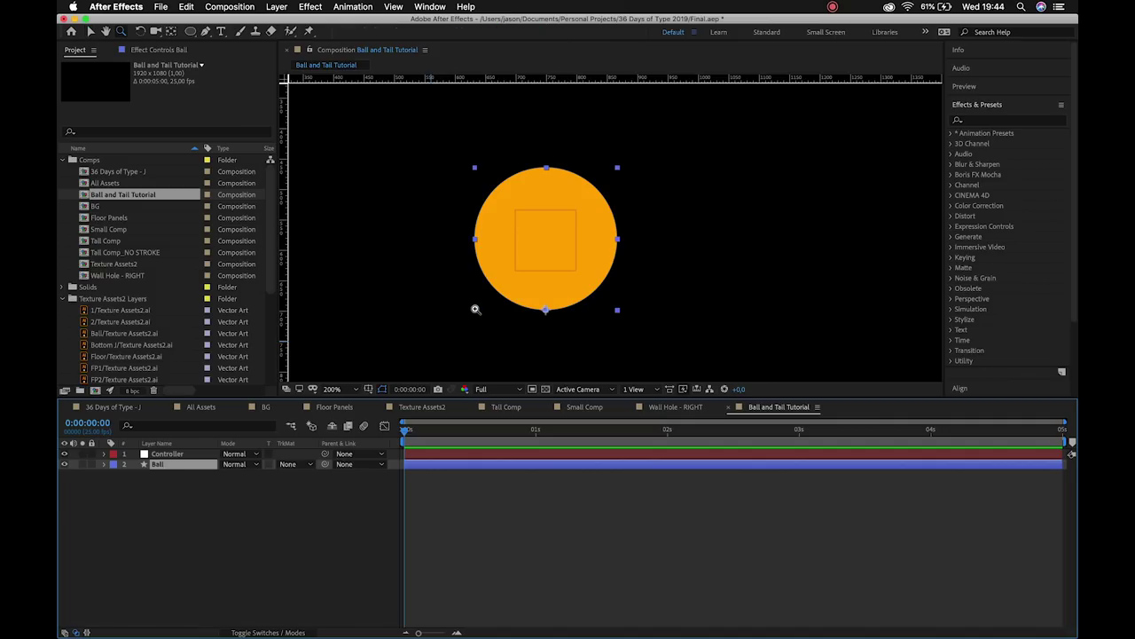
pyautogui.keyDown('alt'); pyautogui.click(476, 309); pyautogui.keyUp('alt')
pyautogui.press('space')
pyautogui.moveTo(614, 267); pyautogui.dragTo(508, 316)
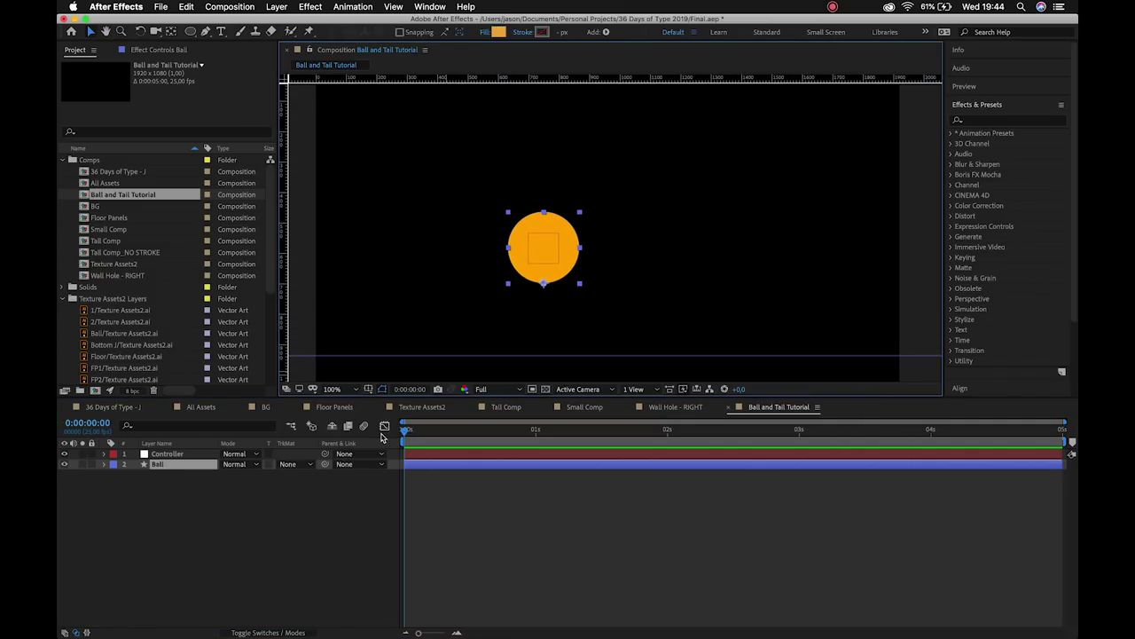
pyautogui.click(301, 502)
pyautogui.click(207, 465)
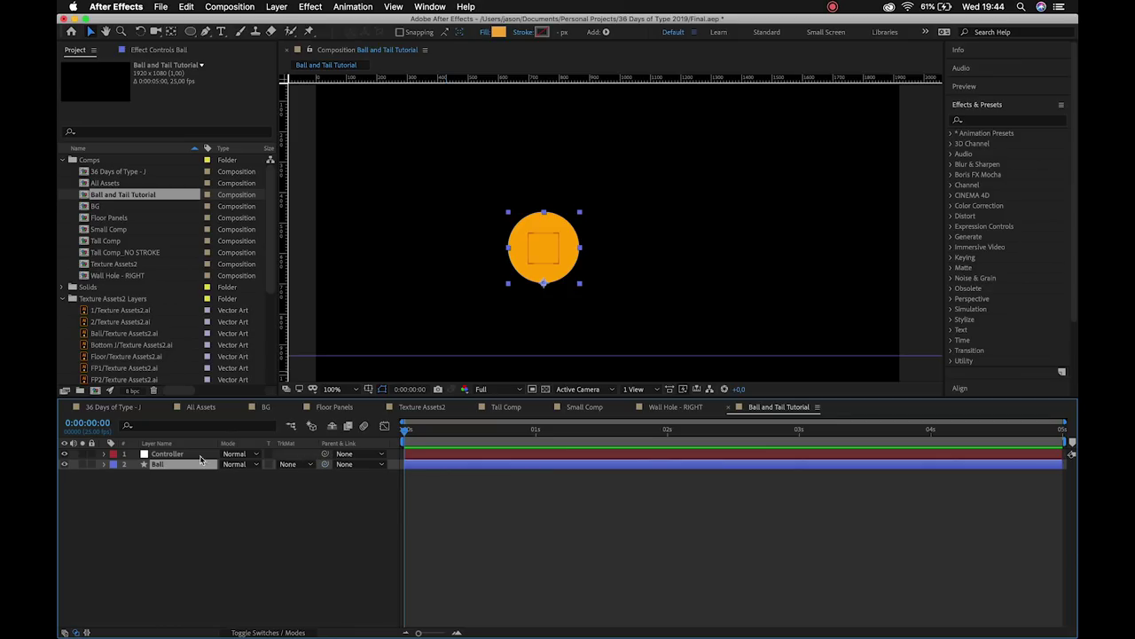
pyautogui.click(326, 466)
pyautogui.moveTo(325, 466); pyautogui.dragTo(187, 454)
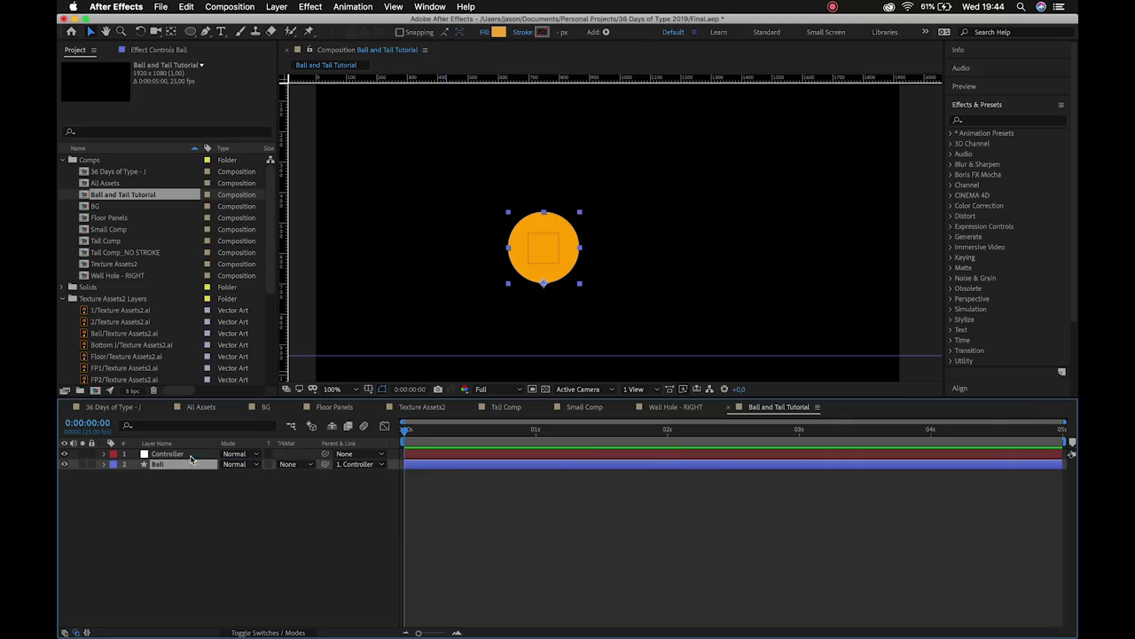
pyautogui.click(360, 469)
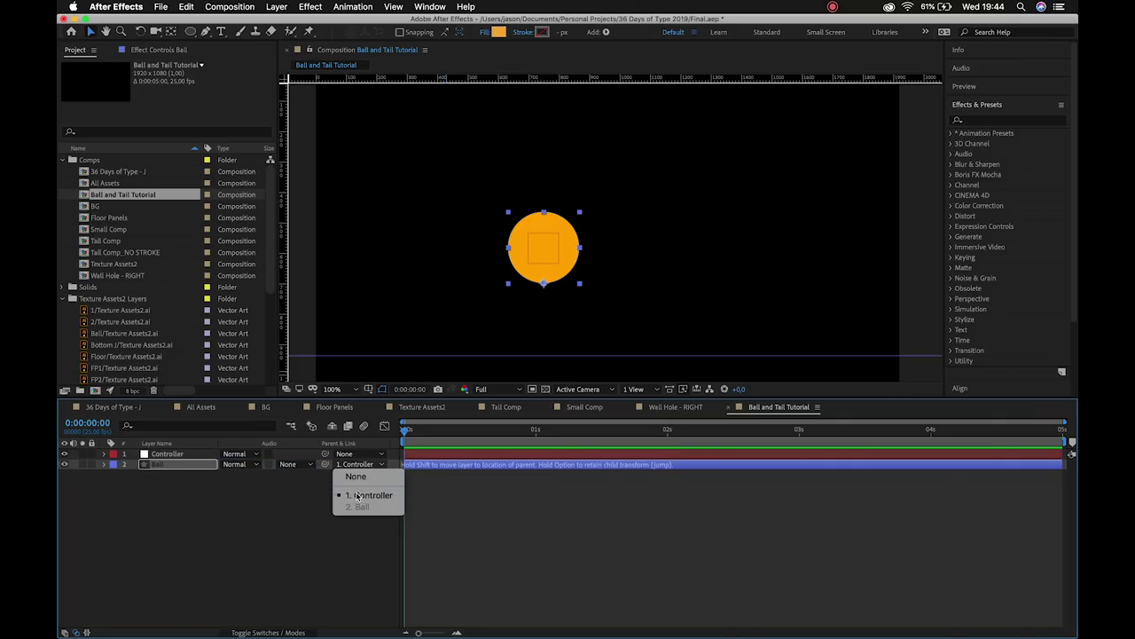
pyautogui.click(358, 495)
# Lock the Ball layer and move the Controller null to about 491, 833 so the ball rests on the guide.
pyautogui.click(93, 464)
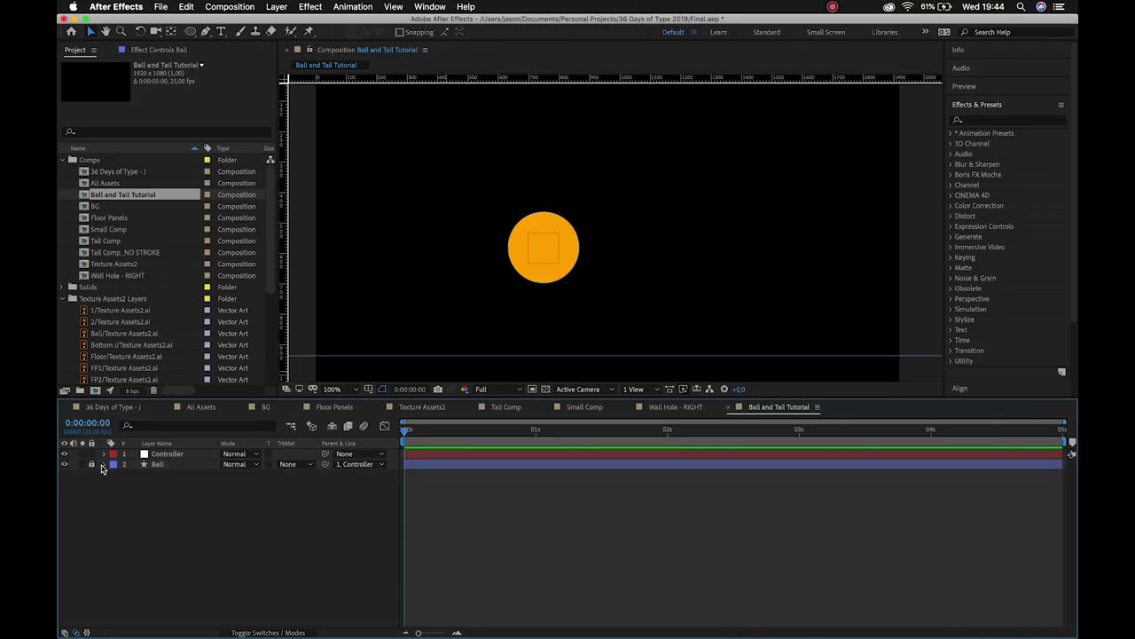
pyautogui.click(166, 454)
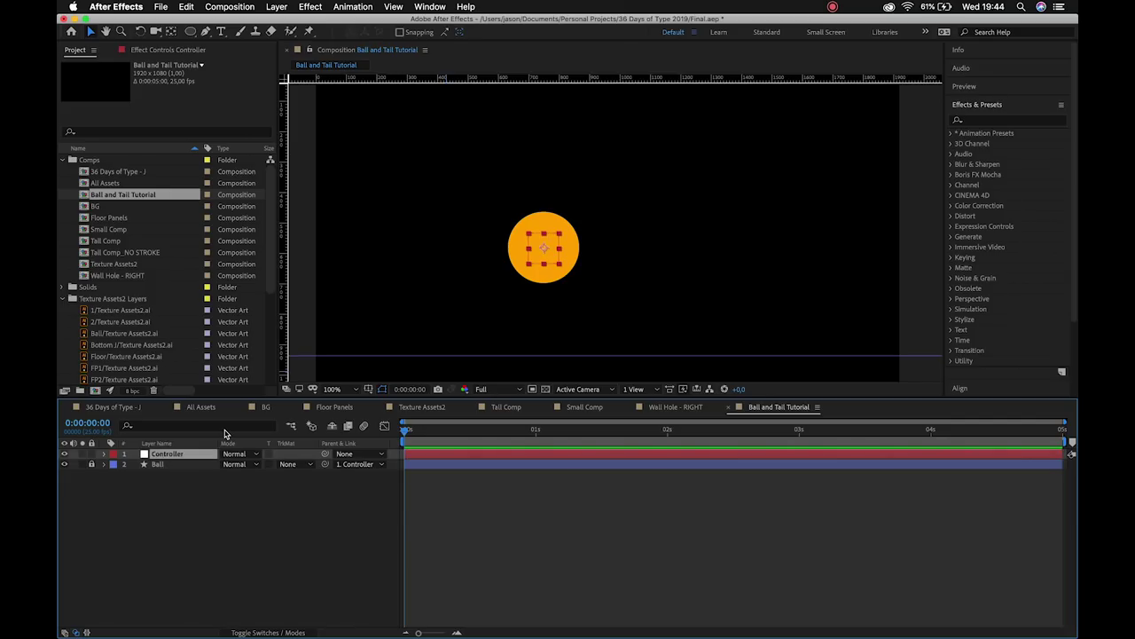
pyautogui.press('p')
pyautogui.moveTo(538, 256); pyautogui.dragTo(467, 326)
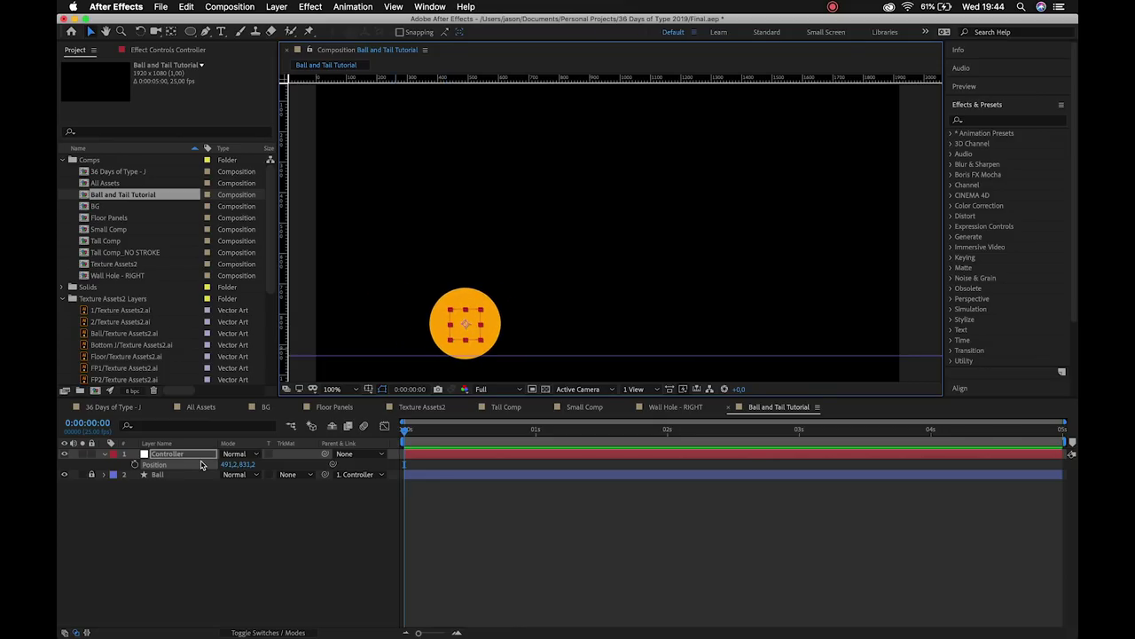
# Scale the Controller null to 73% and make sure the Ball layer is locked.
pyautogui.hotkey('shift', 's')
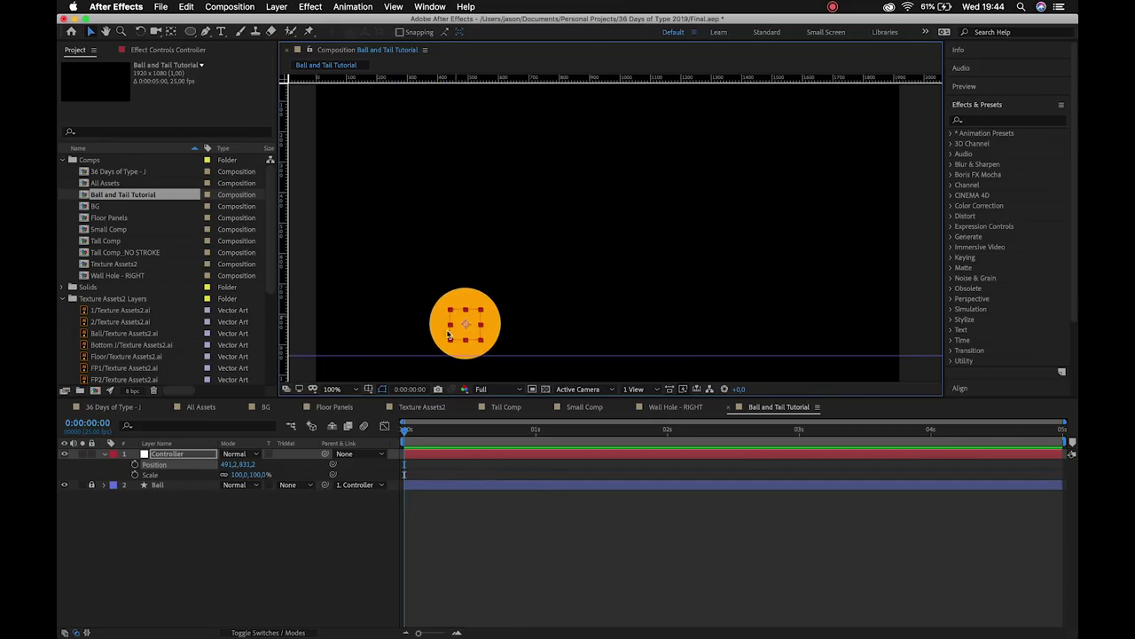
pyautogui.moveTo(237, 475); pyautogui.dragTo(233, 475)
pyautogui.click(191, 492)
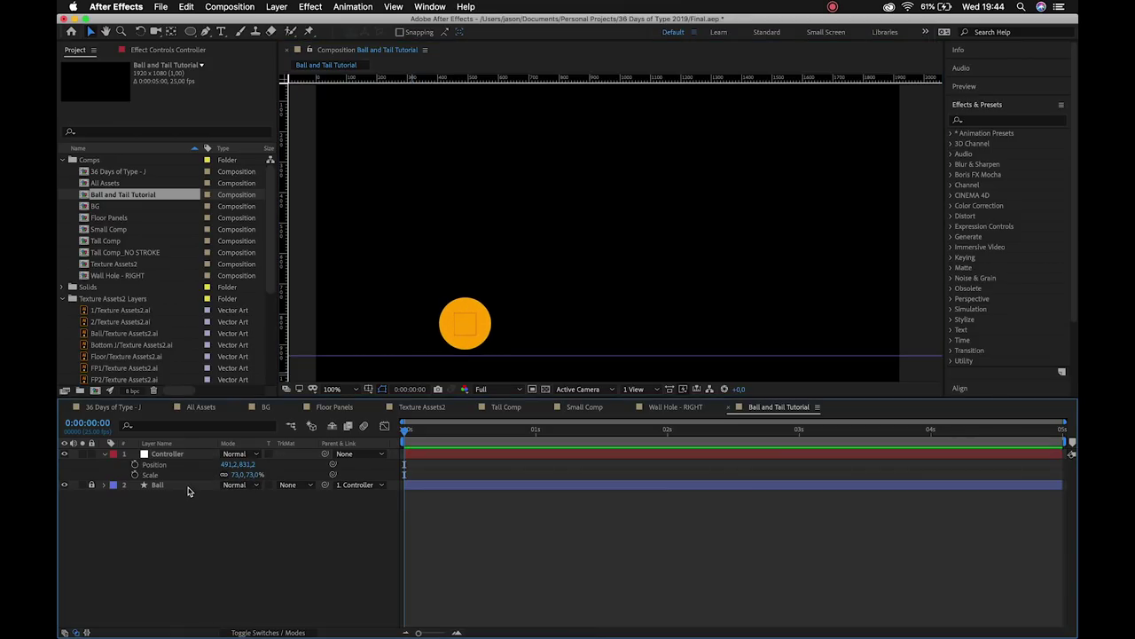
pyautogui.click(156, 485)
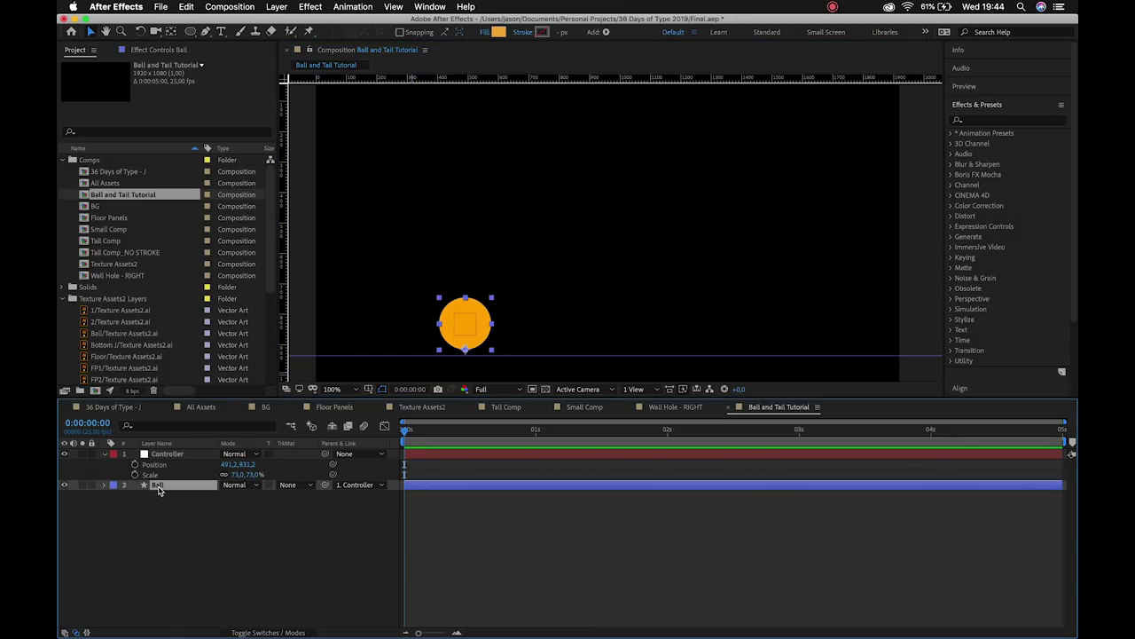
pyautogui.click(98, 485)
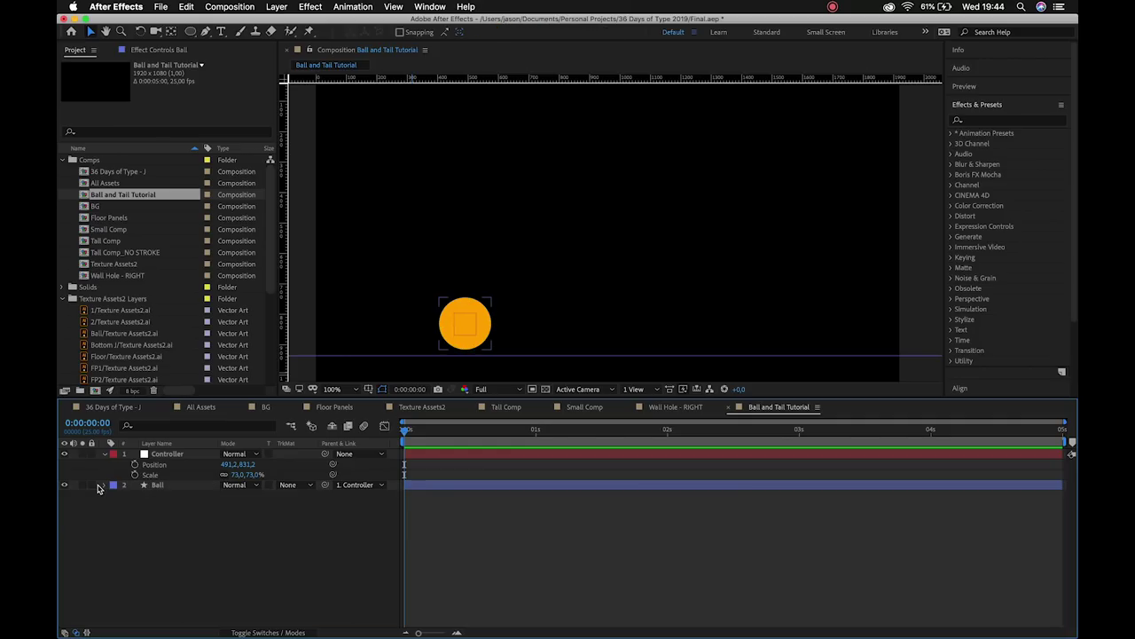
# Keyframe the Controller's position at about 487, 859 at 0 seconds and about 309, 859 at frame 12.
pyautogui.click(178, 454)
pyautogui.moveTo(473, 327); pyautogui.dragTo(472, 334)
pyautogui.click(135, 464)
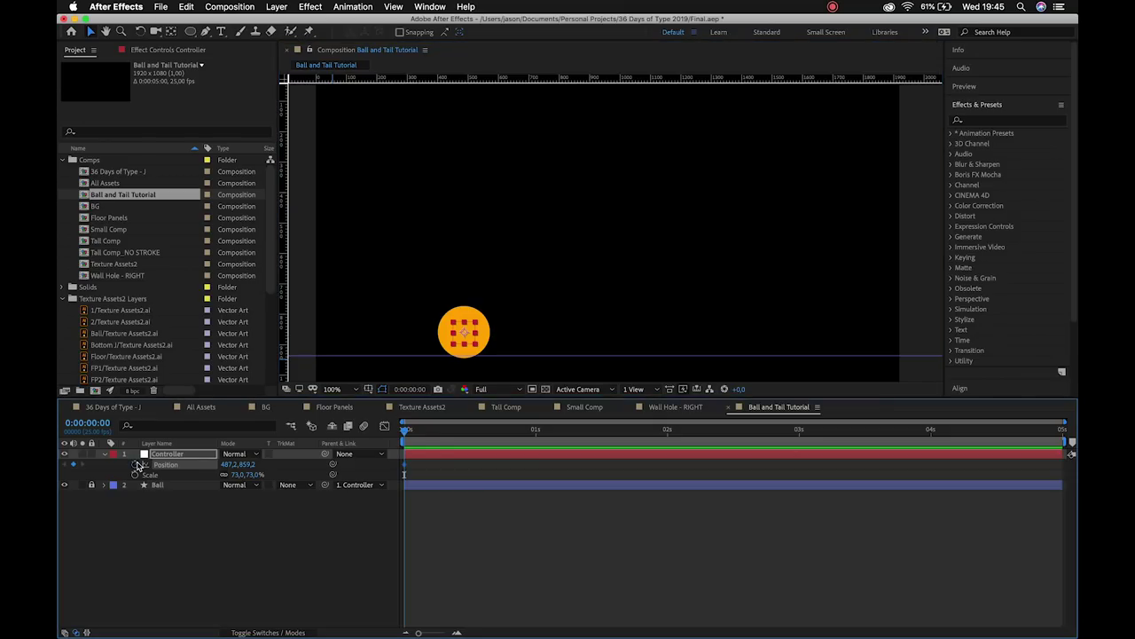
pyautogui.press('p')
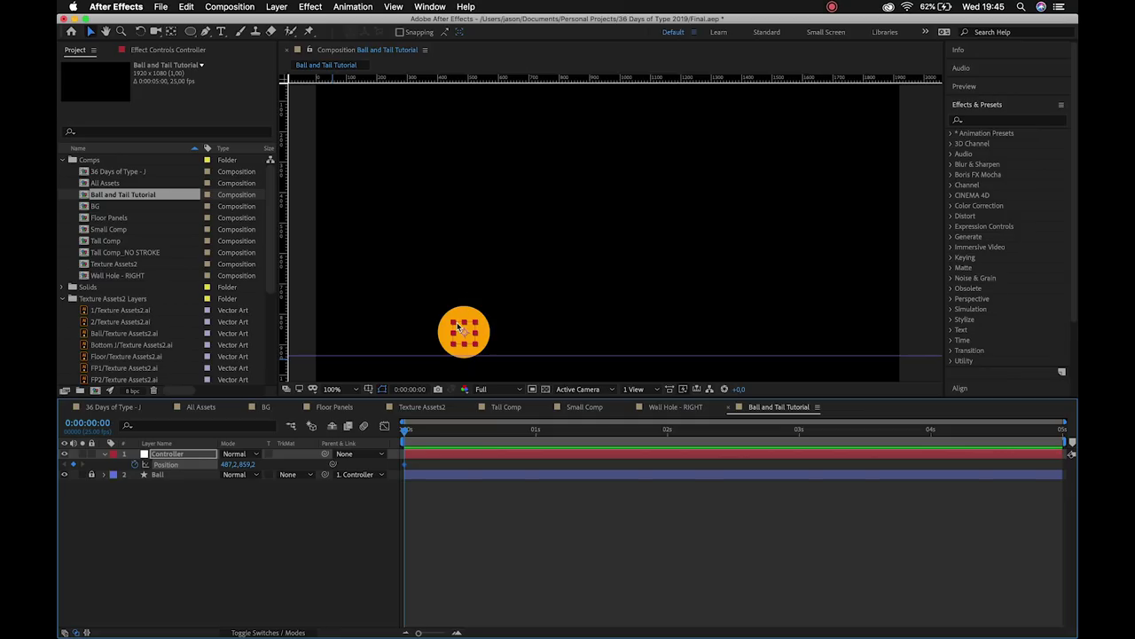
pyautogui.moveTo(405, 432); pyautogui.dragTo(469, 427)
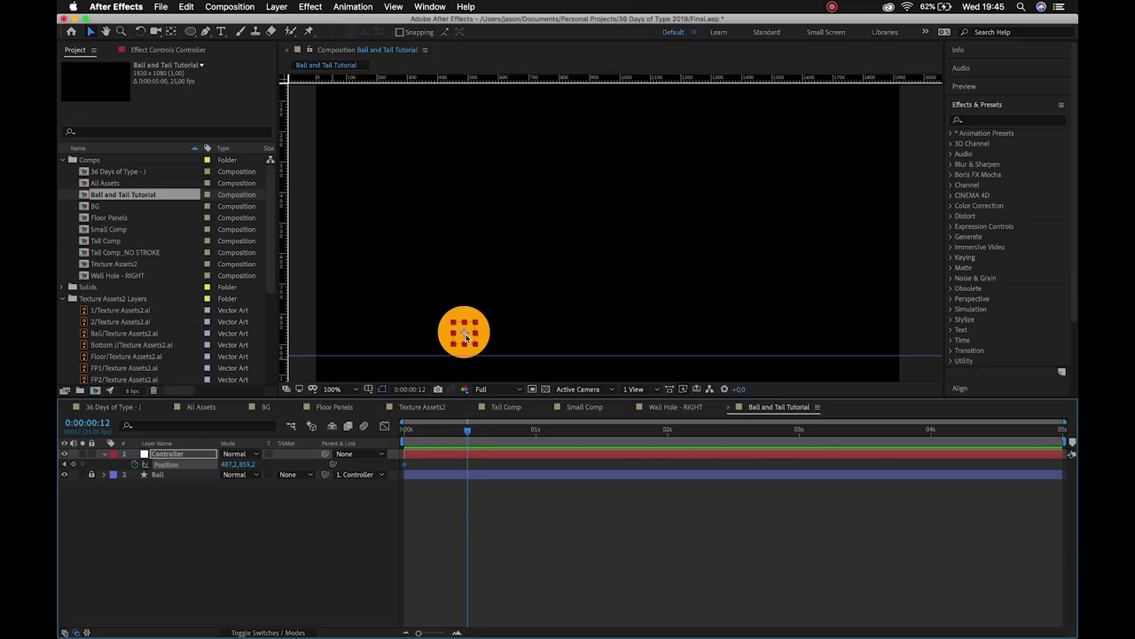
pyautogui.moveTo(466, 337); pyautogui.dragTo(416, 344)
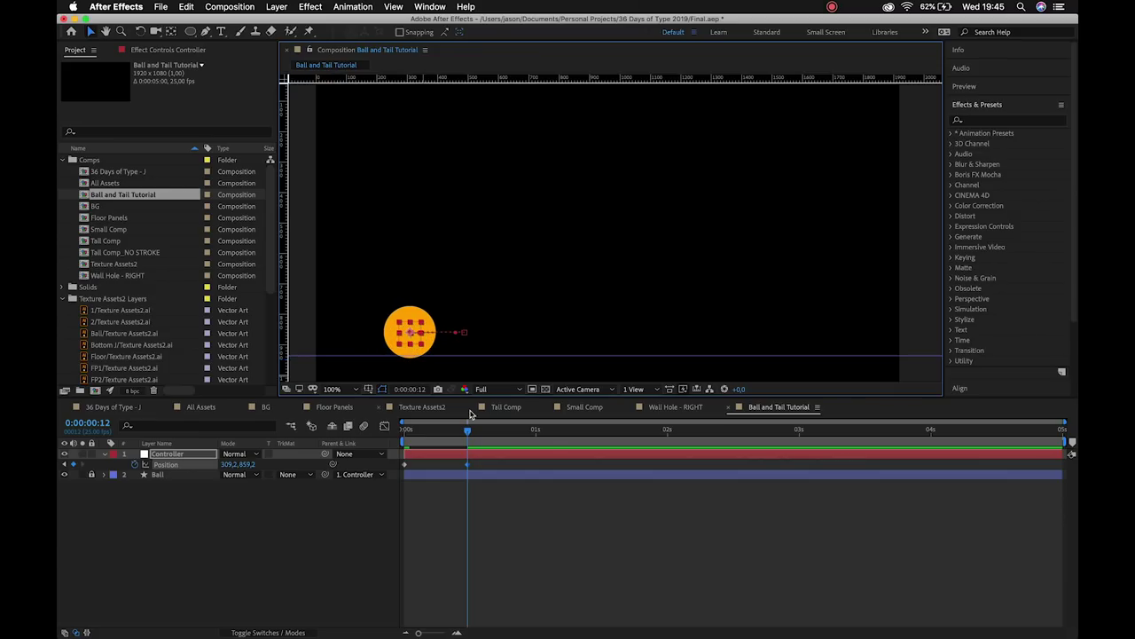
# Hold the Controller's position with a keyframe at 1 second and apply Easy Ease to the three position keyframes.
pyautogui.moveTo(468, 432); pyautogui.dragTo(534, 453)
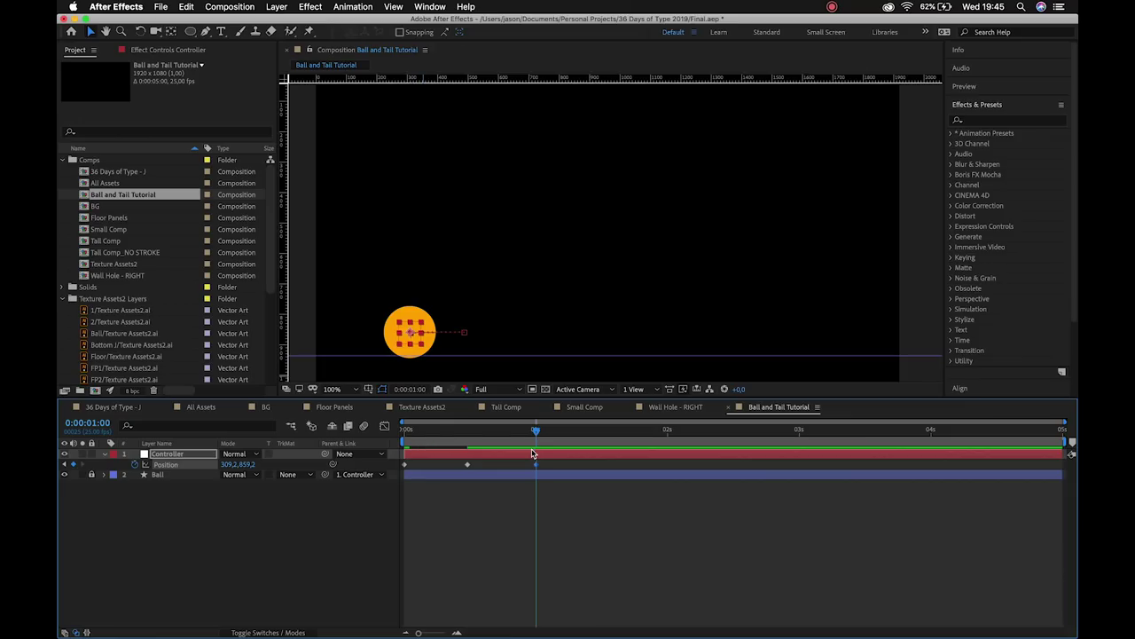
pyautogui.moveTo(467, 429); pyautogui.dragTo(401, 475)
pyautogui.click(504, 465)
pyautogui.moveTo(477, 437); pyautogui.dragTo(671, 456)
pyautogui.click(411, 333)
pyautogui.click(411, 335)
pyautogui.moveTo(411, 335); pyautogui.dragTo(592, 149)
pyautogui.press('super+z')
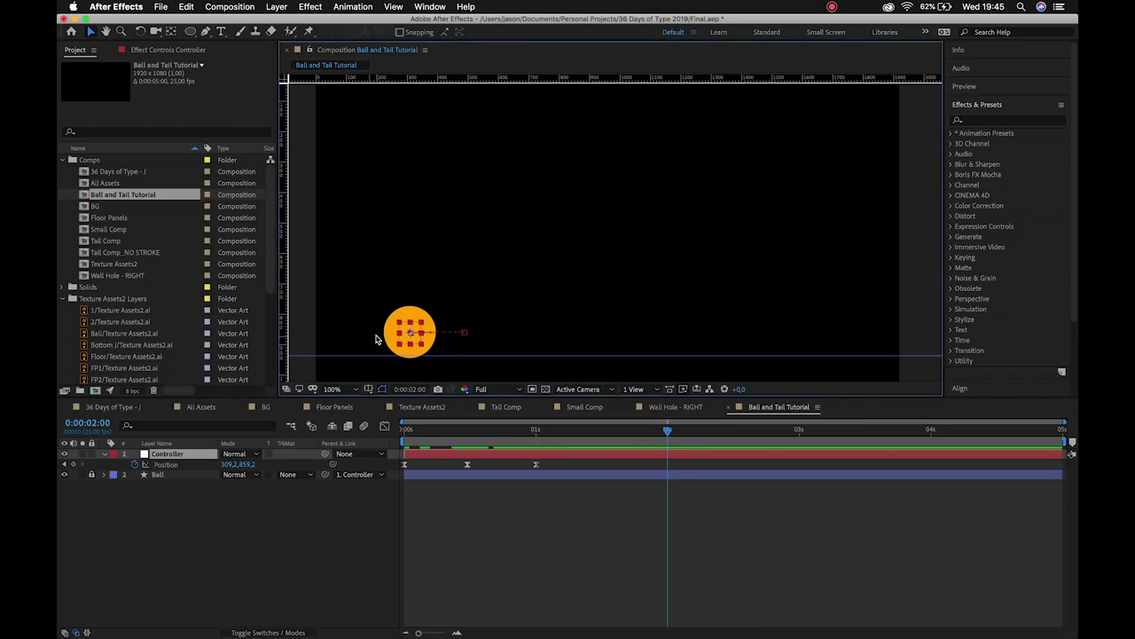
# Keyframe an arcing jump for the Controller, peaking high mid-frame at 2 seconds and landing at about 1519, 857 at 3 seconds.
pyautogui.hotkey('shift', 'Up')
pyautogui.hotkey('shift', 'Up')
pyautogui.hotkey('shift', 'Up')
pyautogui.hotkey('shift', 'Up')
pyautogui.hotkey('shift', 'Up')
pyautogui.hotkey('shift', 'Up')
pyautogui.moveTo(412, 319); pyautogui.dragTo(780, 334)
pyautogui.click(799, 432)
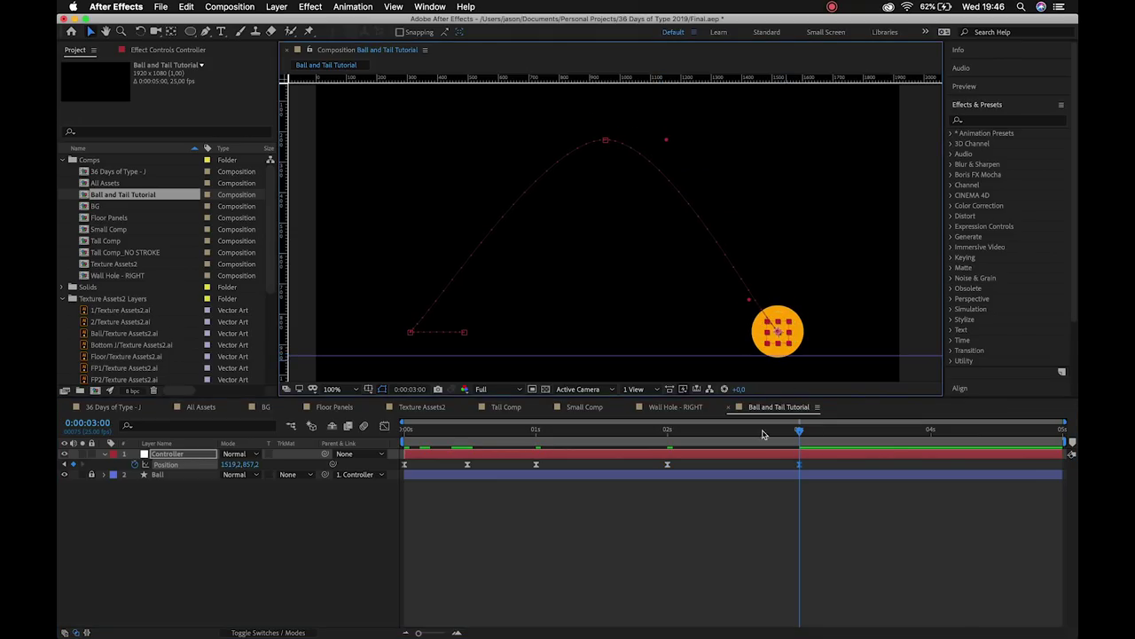
# Nudge the Controller's position keyframes at 3 seconds, frame 12 and 0 seconds up to about Y 851.
pyautogui.press('Up')
pyautogui.press('Up')
pyautogui.press('Up')
pyautogui.press('Up')
pyautogui.press('Up')
pyautogui.press('Up')
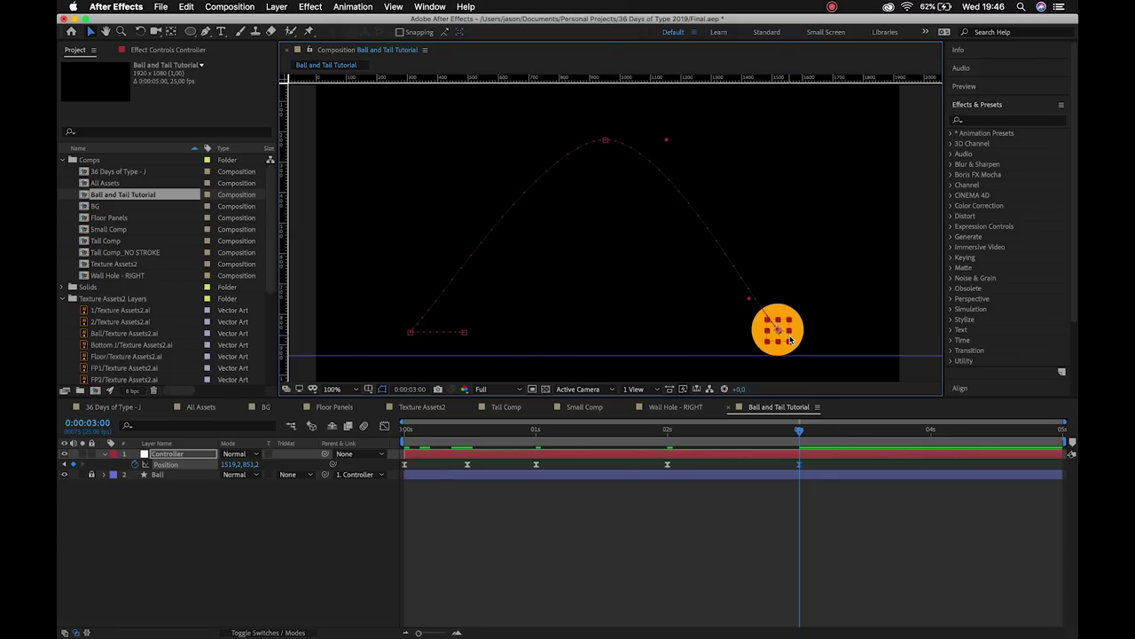
pyautogui.moveTo(463, 431); pyautogui.dragTo(467, 433)
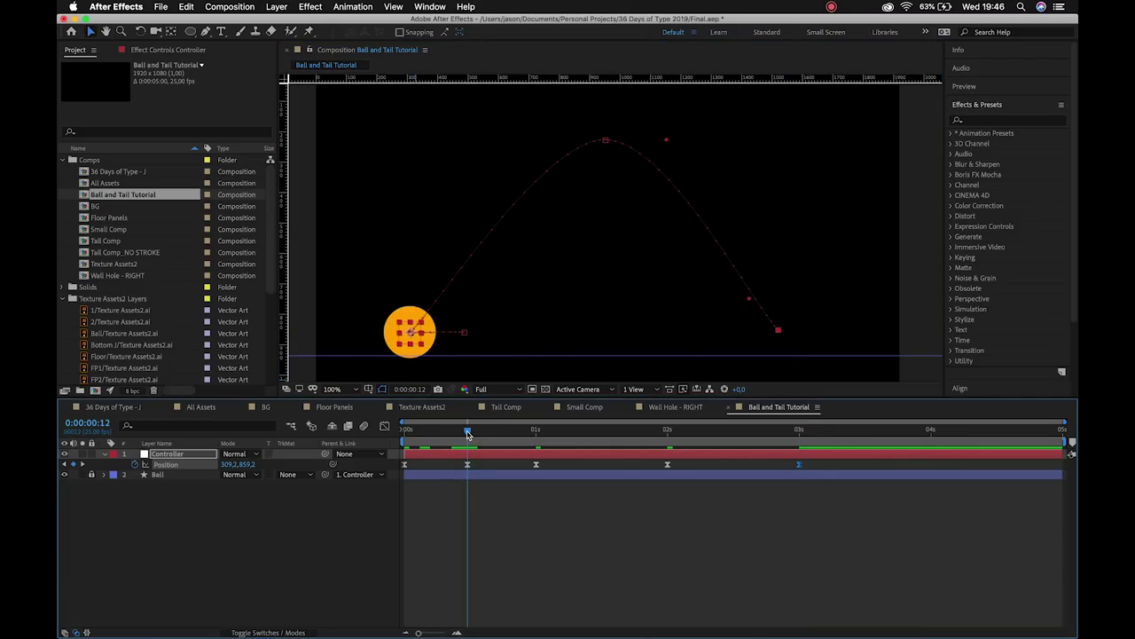
pyautogui.press('Up')
pyautogui.press('Up')
pyautogui.press('Up')
pyautogui.press('Up')
pyautogui.press('Up')
pyautogui.press('Up')
pyautogui.press('Up')
pyautogui.press('Up')
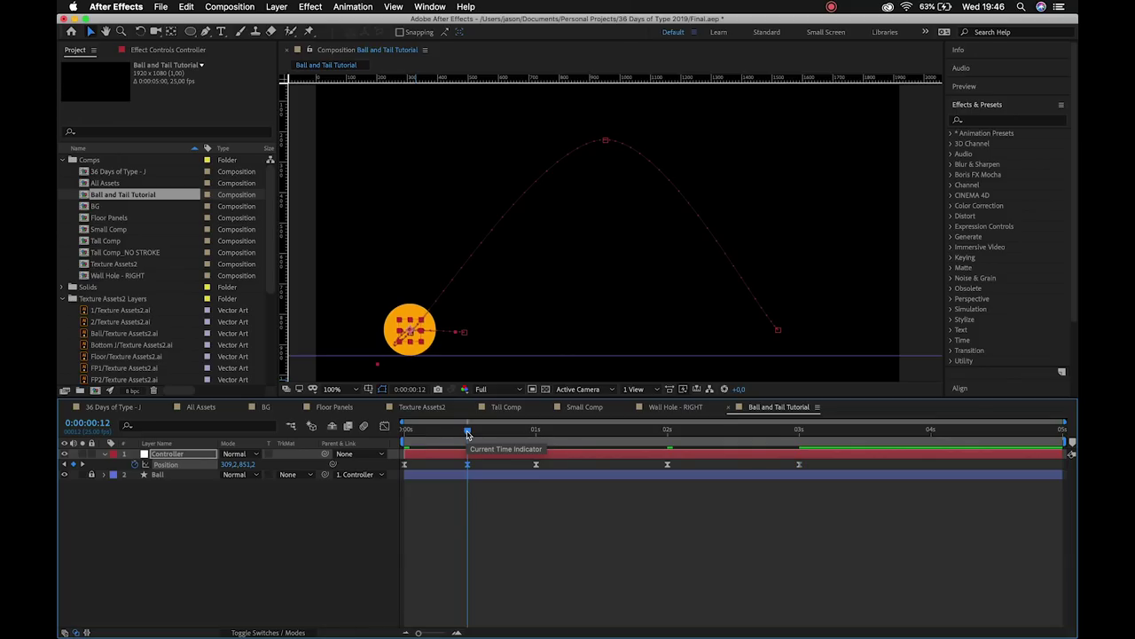
pyautogui.click(405, 430)
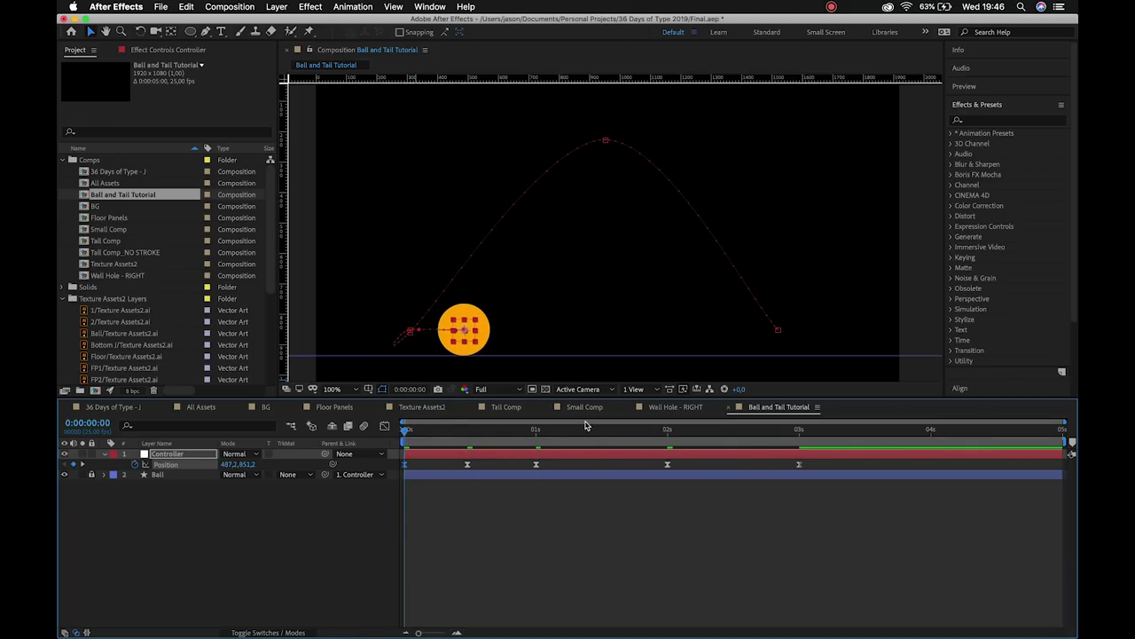
# Nudge the Controller's position keyframe at 1 second up to about Y 853.
pyautogui.click(533, 432)
pyautogui.click(535, 432)
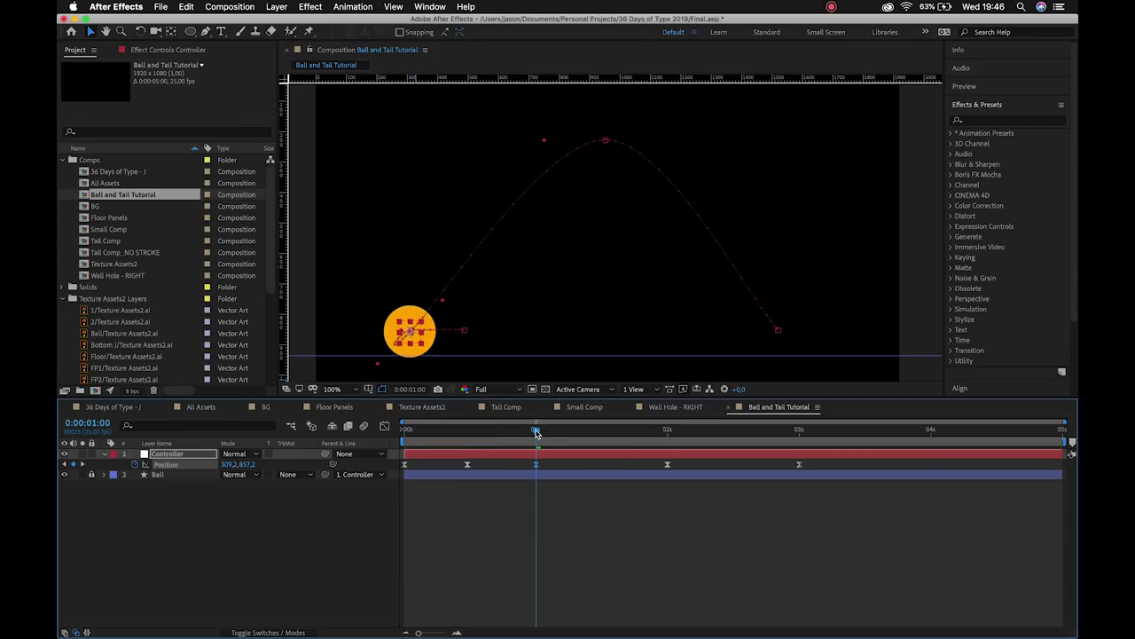
pyautogui.press('z')
pyautogui.click(430, 317)
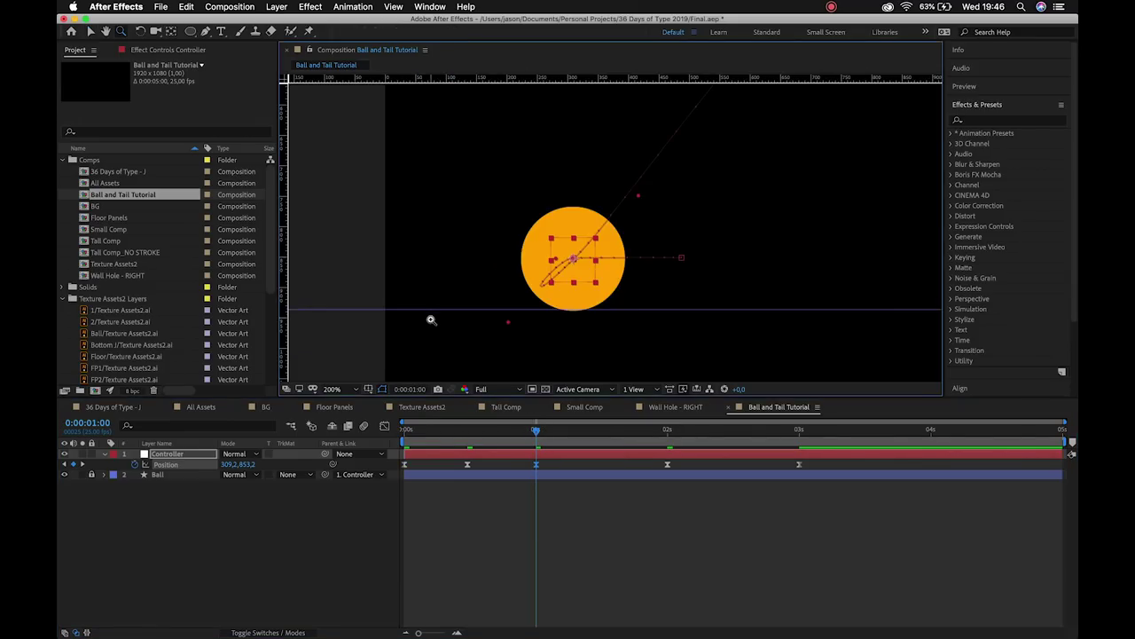
pyautogui.click(600, 254)
pyautogui.press('h')
pyautogui.moveTo(592, 247); pyautogui.dragTo(543, 233)
pyautogui.moveTo(535, 432)
pyautogui.mouseDown()
pyautogui.moveTo(456, 432)
pyautogui.moveTo(571, 432)
pyautogui.moveTo(537, 433)
pyautogui.mouseUp()
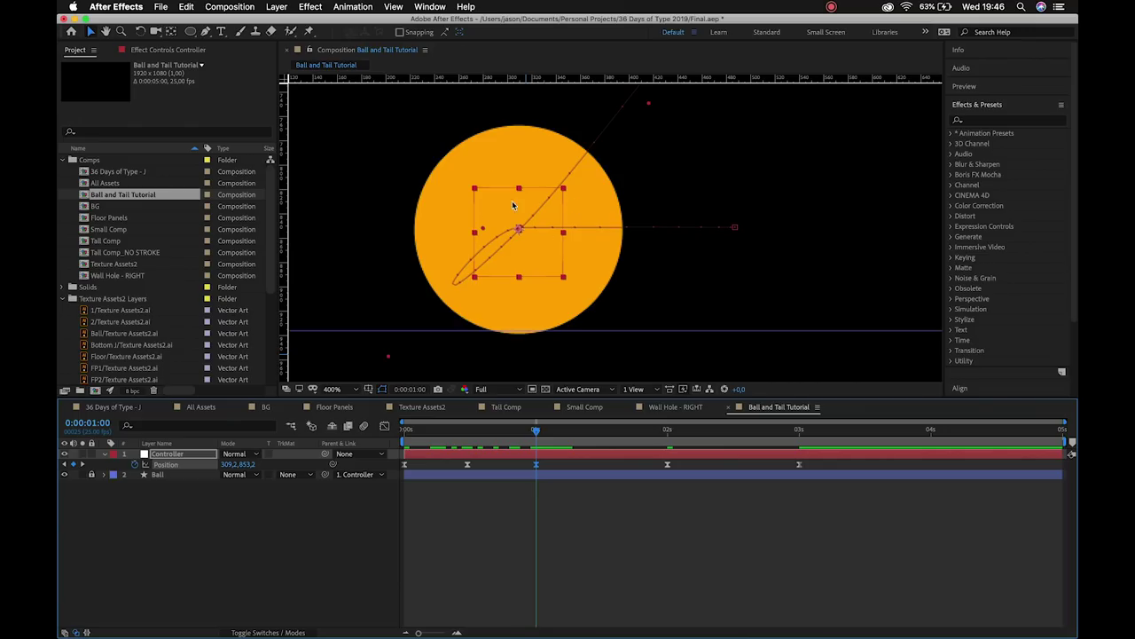
# Turn the motion path points at frame 12 and 1 second into corners with the Convert Vertex tool.
pyautogui.moveTo(206, 31); pyautogui.dragTo(261, 75)
pyautogui.click(519, 228)
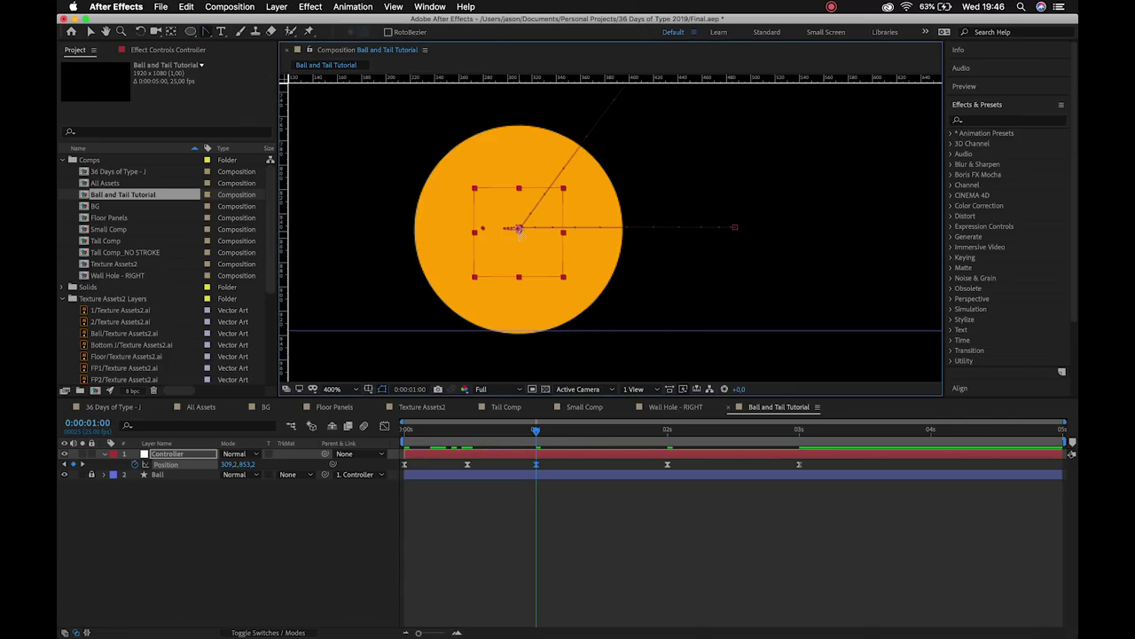
pyautogui.click(519, 229)
pyautogui.click(521, 229)
pyautogui.click(515, 213)
pyautogui.click(607, 268)
pyautogui.press('v')
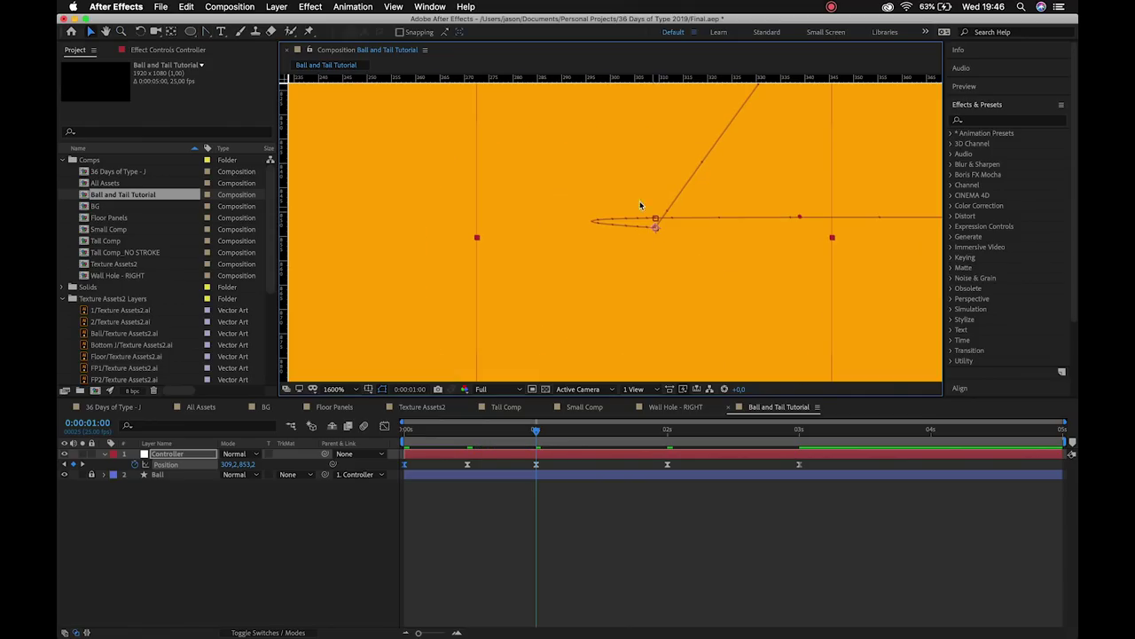
pyautogui.click(209, 33)
pyautogui.click(656, 222)
pyautogui.press('v')
pyautogui.click(656, 229)
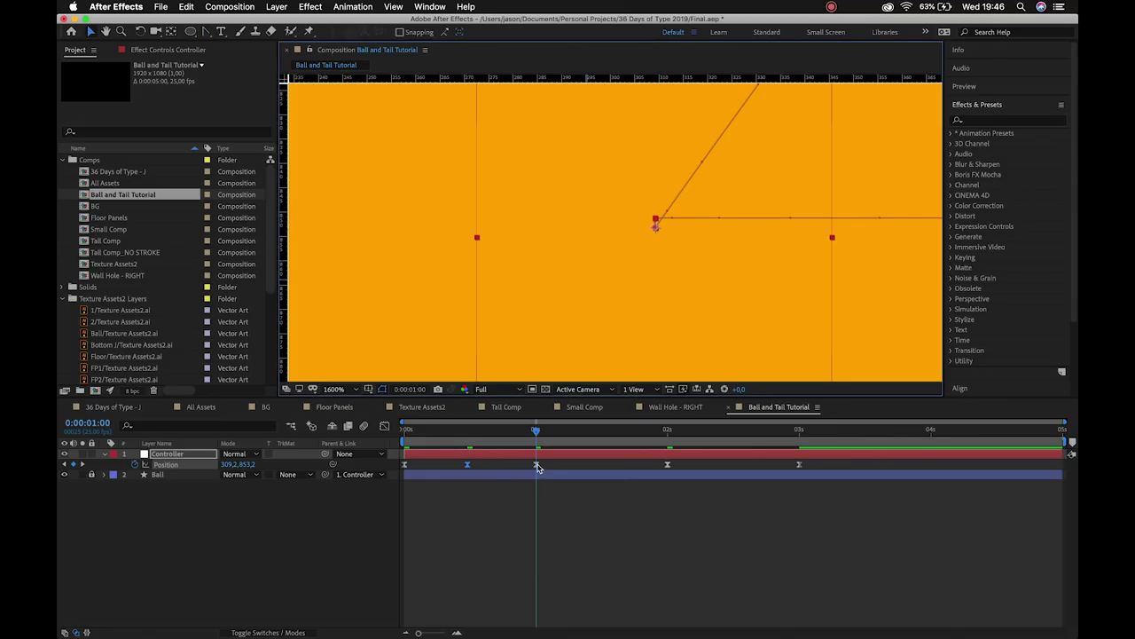
# Align the 1-second position keyframe with the frame-12 path point at about 309, 851.
pyautogui.moveTo(538, 467)
pyautogui.press('Down')
pyautogui.press('Down')
pyautogui.press('Down')
pyautogui.press('Down')
pyautogui.press('Down')
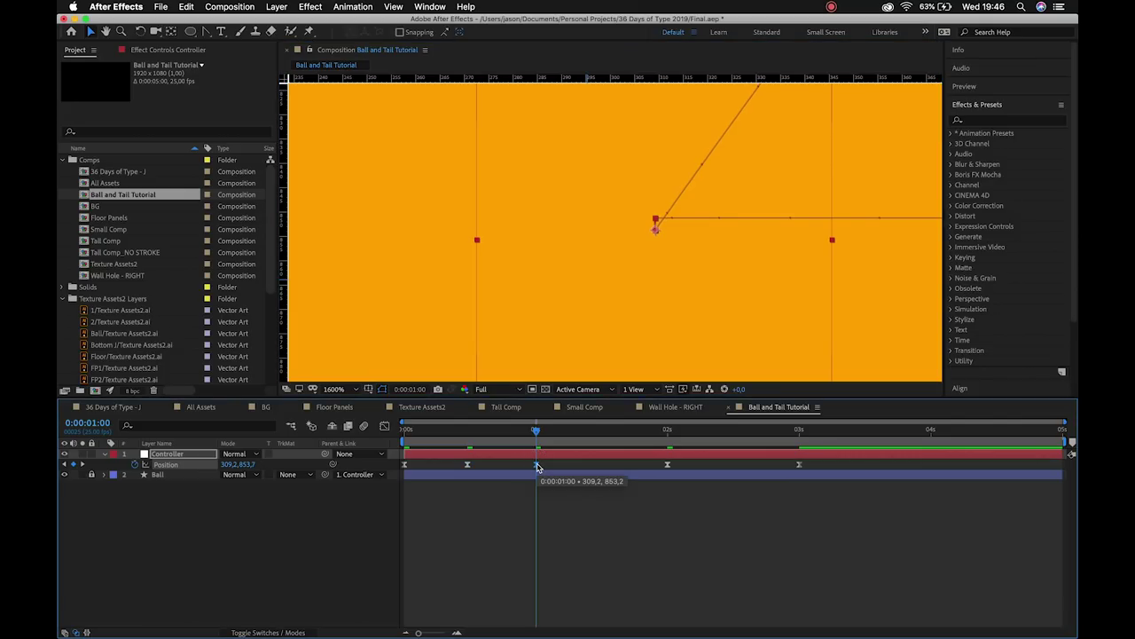
pyautogui.hotkey('shift', 'Up')
pyautogui.hotkey('shift', 'Up')
pyautogui.hotkey('shift', 'Up')
pyautogui.hotkey('shift', 'Up')
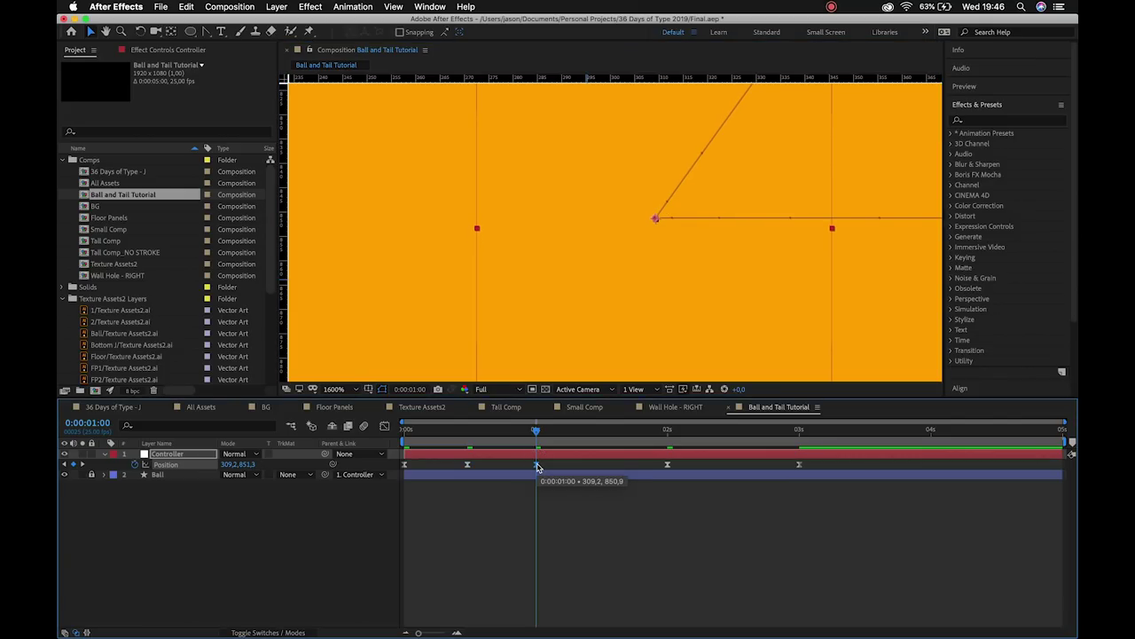
# Lengthen both curve handles at the peak of the jump path and steepen the handle at the landing point.
pyautogui.press('z')
pyautogui.keyDown('alt'); pyautogui.click(750, 280); pyautogui.keyUp('alt')
pyautogui.keyDown('alt'); pyautogui.click(749, 280); pyautogui.keyUp('alt')
pyautogui.keyDown('alt'); pyautogui.click(750, 280); pyautogui.keyUp('alt')
pyautogui.keyDown('alt'); pyautogui.click(652, 221); pyautogui.keyUp('alt')
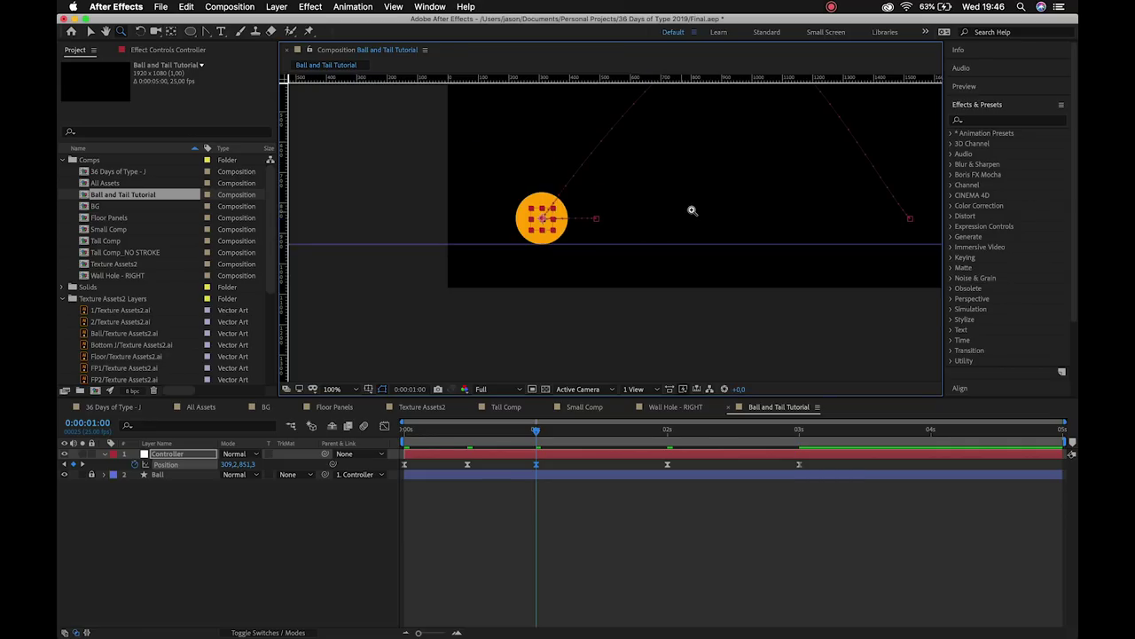
pyautogui.keyDown('alt'); pyautogui.click(674, 216); pyautogui.keyUp('alt')
pyautogui.press('v')
pyautogui.click(598, 147)
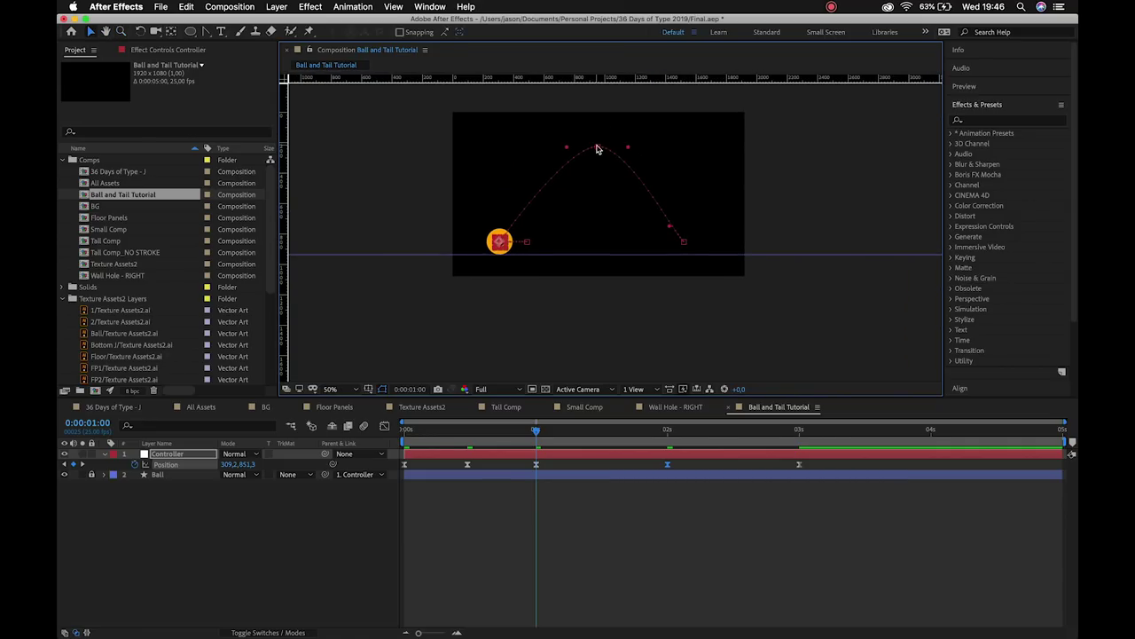
pyautogui.moveTo(629, 149); pyautogui.dragTo(657, 148)
pyautogui.click(568, 148)
pyautogui.moveTo(567, 149); pyautogui.dragTo(529, 147)
pyautogui.click(671, 229)
pyautogui.moveTo(672, 230); pyautogui.dragTo(681, 217)
# Preview the ball's slide and jump from the start of the timeline.
pyautogui.click(454, 433)
pyautogui.moveTo(454, 434); pyautogui.dragTo(368, 434)
pyautogui.press('space')
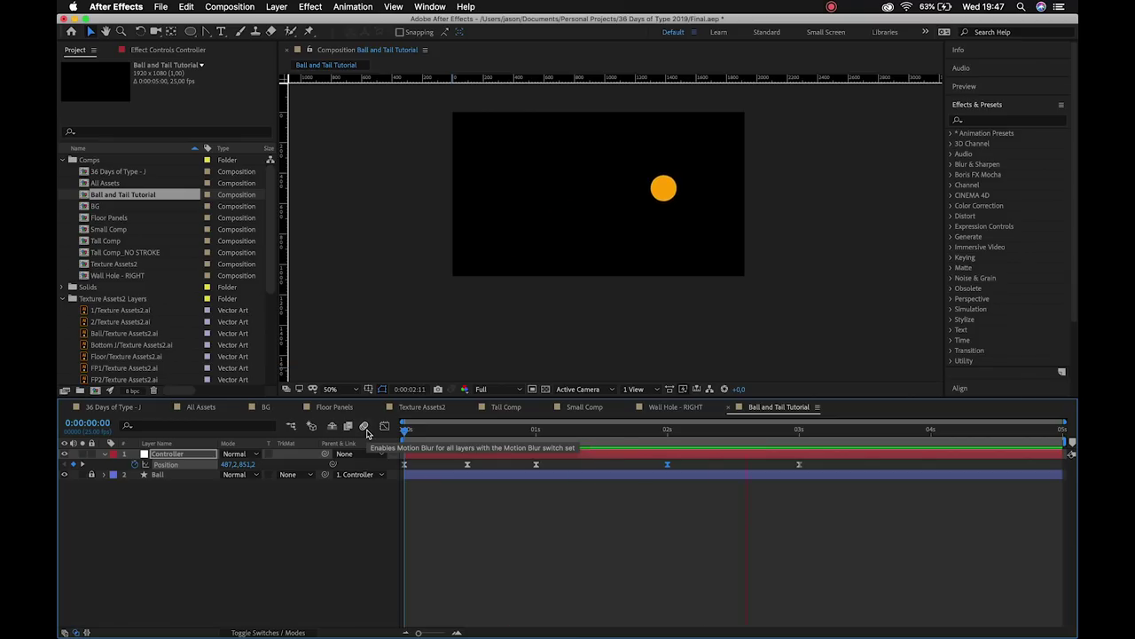
pyautogui.press('space')
# Add a bounce keyframe at 0:00:03:07 that raises the Controller to about 1519, 731.
pyautogui.press('pagedown')
pyautogui.press('pagedown')
pyautogui.press('pagedown')
pyautogui.press('pagedown')
pyautogui.press('pagedown')
pyautogui.press('pagedown')
pyautogui.press('pagedown')
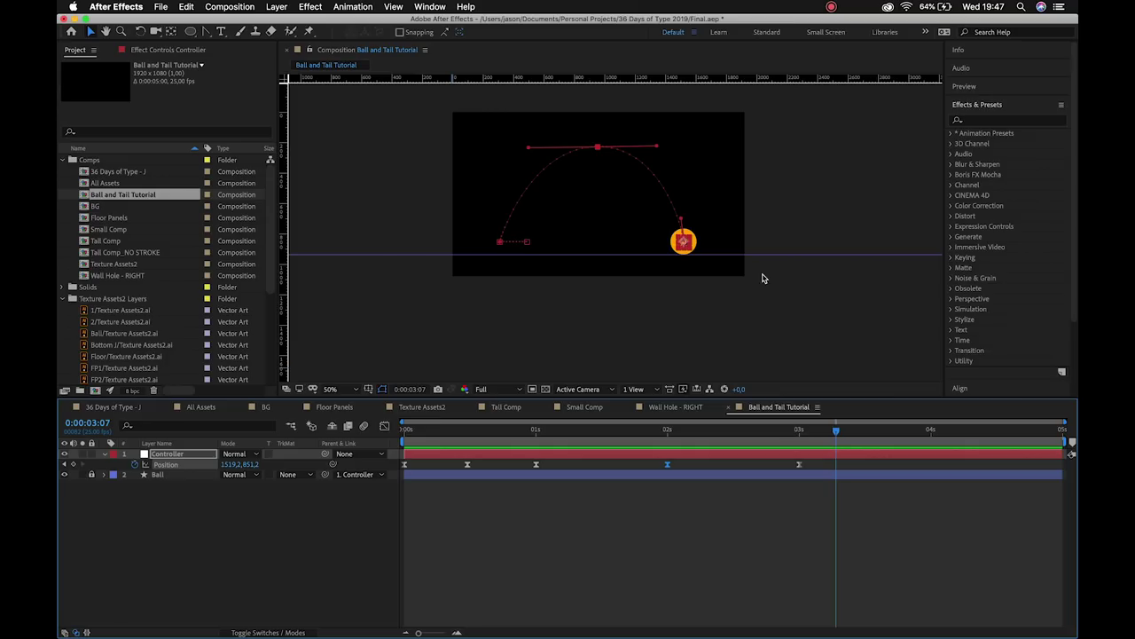
pyautogui.hotkey('shift', 'Up')
pyautogui.hotkey('shift', 'Up')
pyautogui.hotkey('shift', 'Up')
pyautogui.hotkey('shift', 'Up')
pyautogui.hotkey('shift', 'Up')
pyautogui.hotkey('shift', 'Up')
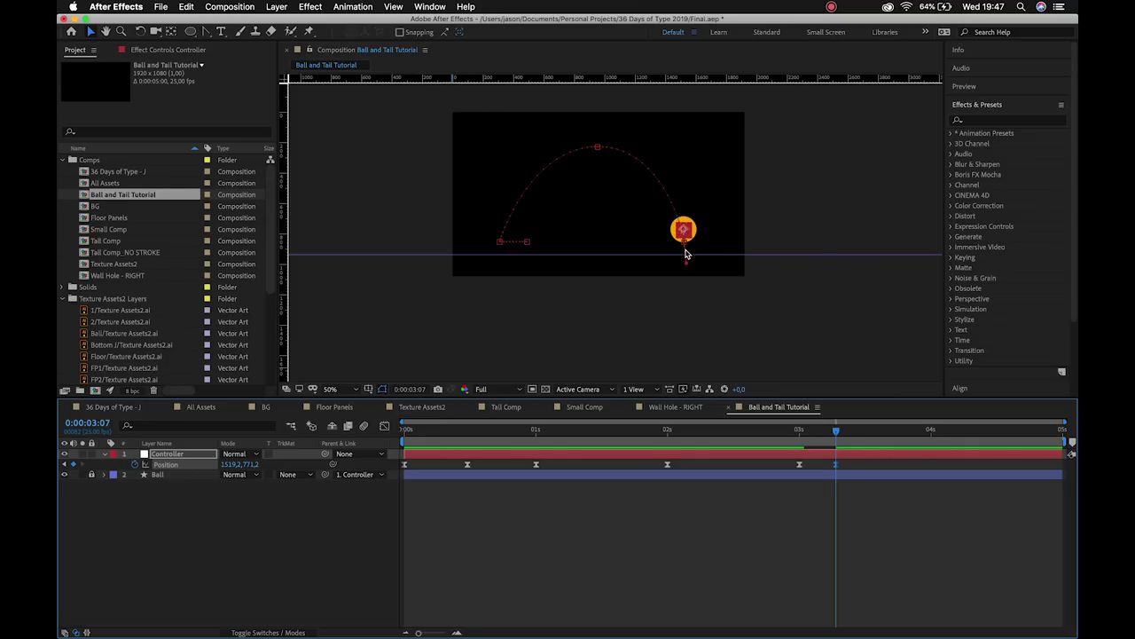
# Turn the landing point of the motion path into a corner with the Convert Vertex tool, undoing any stray shape.
pyautogui.click(685, 251)
pyautogui.click(607, 261)
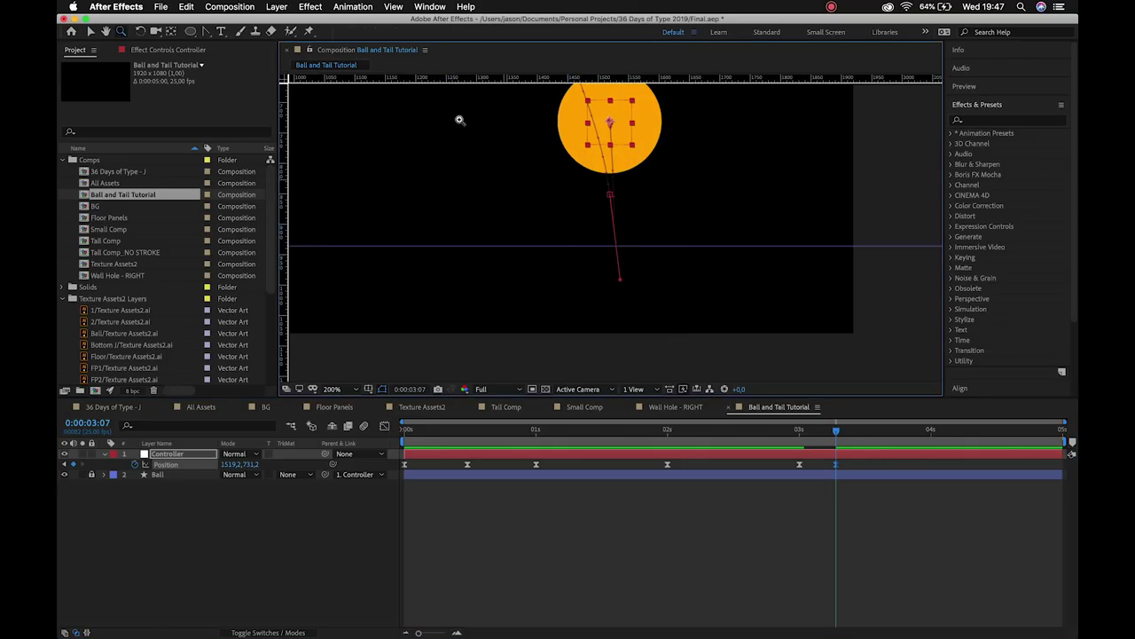
pyautogui.press('g')
pyautogui.click(611, 194)
pyautogui.keyDown('super'); pyautogui.click(613, 187); pyautogui.keyUp('super')
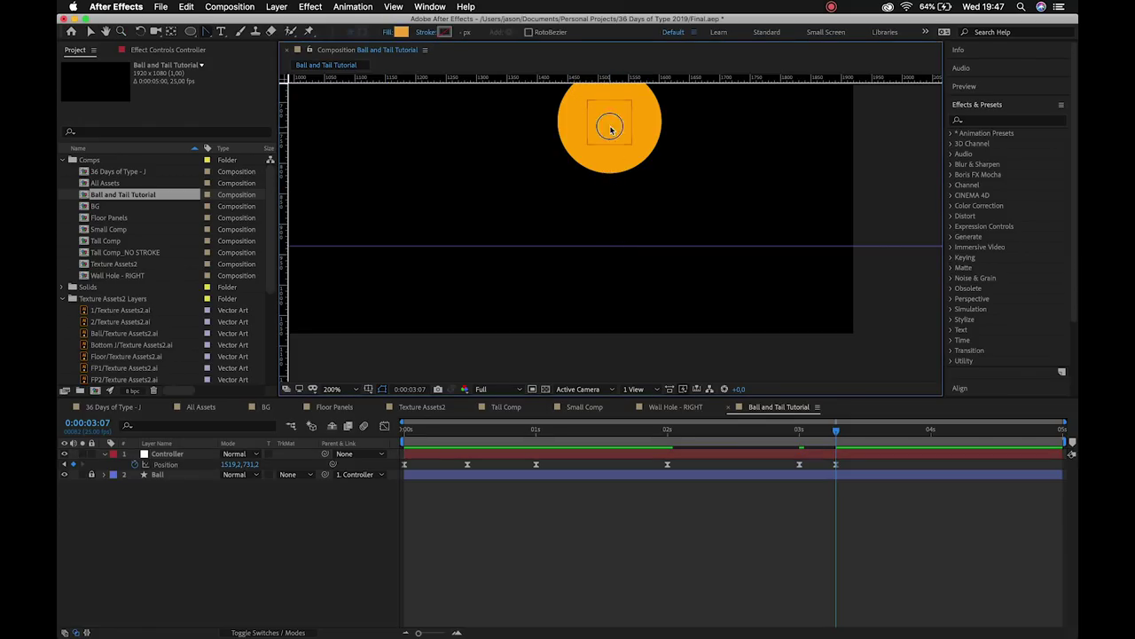
pyautogui.press('super+z')
pyautogui.press('v')
# Keyframe the Controller back down on the guide at about 1519, 851 at 0:00:03:13.
pyautogui.press('super+Right')
pyautogui.press('super+Right')
pyautogui.press('super+Right')
pyautogui.press('super+Right')
pyautogui.press('super+Right')
pyautogui.press('super+Right')
pyautogui.hotkey('shift', 'Down')
pyautogui.hotkey('shift', 'Down')
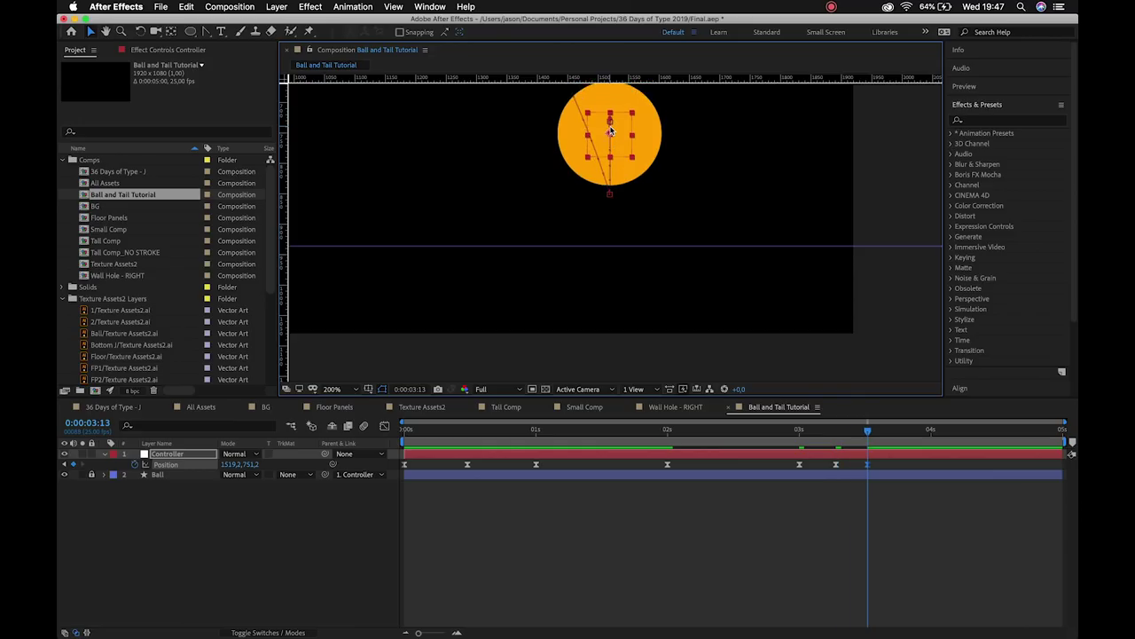
pyautogui.hotkey('shift', 'Down')
pyautogui.hotkey('shift', 'Down')
pyautogui.hotkey('shift', 'Down')
pyautogui.hotkey('shift', 'Down')
pyautogui.hotkey('shift', 'Down')
pyautogui.hotkey('shift', 'Down')
pyautogui.hotkey('shift', 'Down')
pyautogui.hotkey('shift', 'Down')
pyautogui.hotkey('shift', 'Down')
pyautogui.hotkey('shift', 'Down')
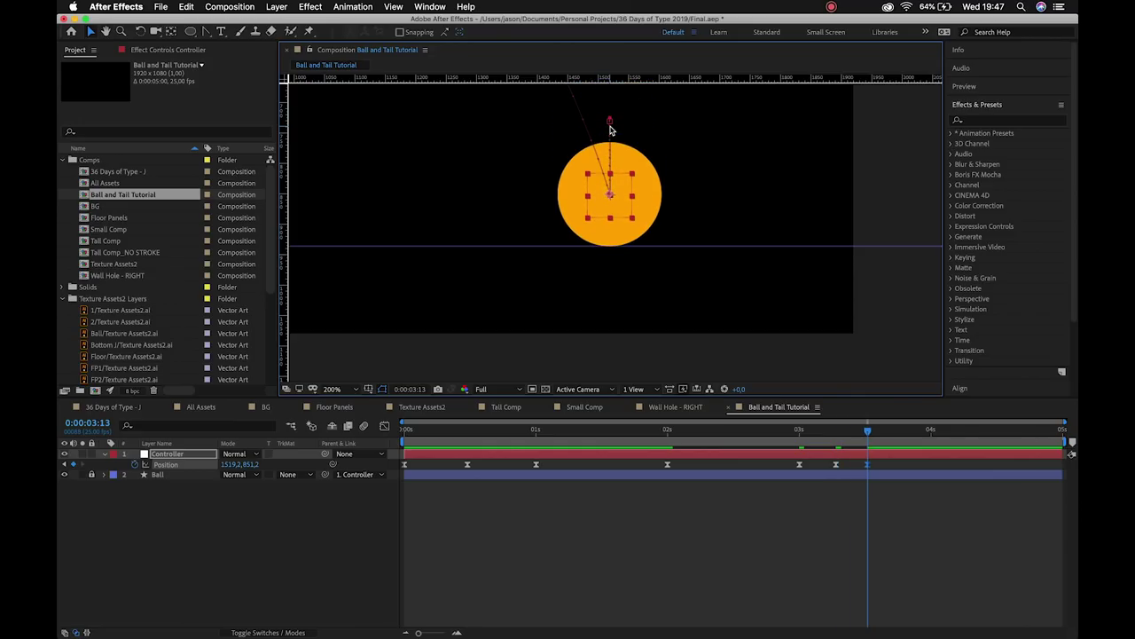
# Add a smaller bounce keyframe at 0:00:03:19 that raises the Controller to about 1519, 802.
pyautogui.press('super+Right')
pyautogui.press('super+Right')
pyautogui.press('super+Right')
pyautogui.press('super+Right')
pyautogui.press('super+Right')
pyautogui.press('super+Right')
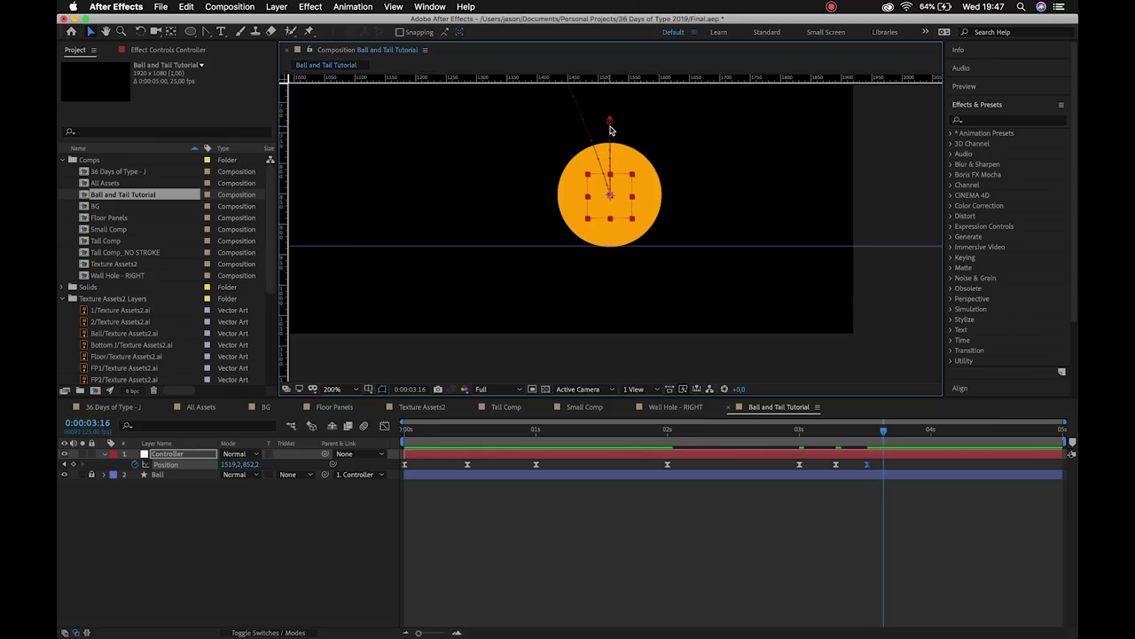
pyautogui.hotkey('shift', 'Up')
pyautogui.hotkey('shift', 'Up')
pyautogui.hotkey('shift', 'Up')
pyautogui.hotkey('shift', 'Up')
pyautogui.hotkey('shift', 'Up')
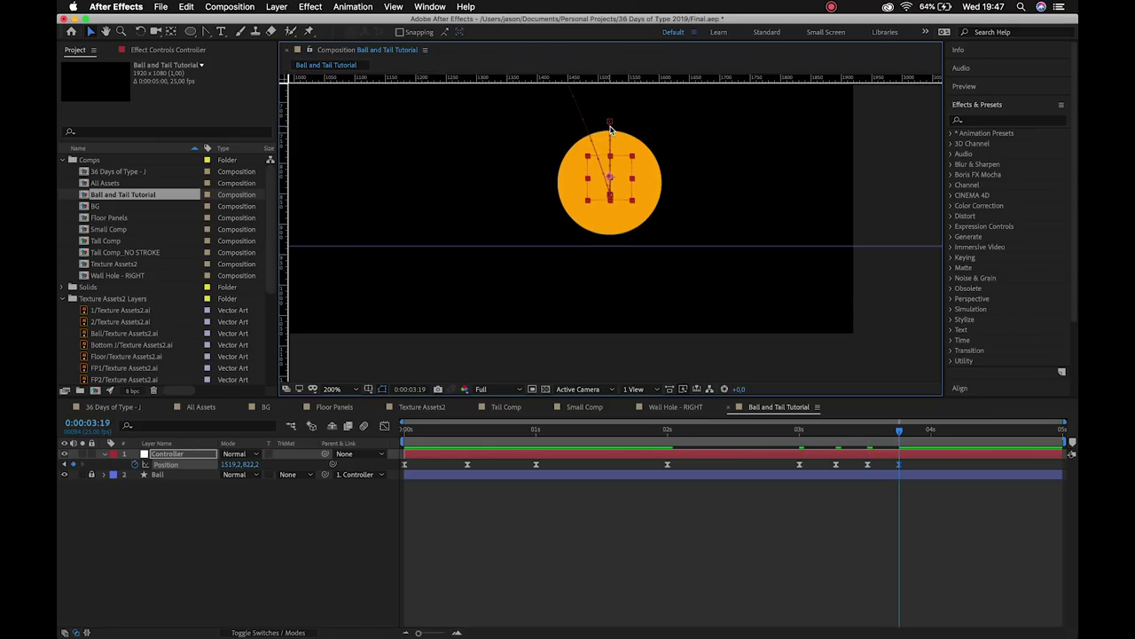
# Keyframe the Controller dropping back toward the guide at 4 seconds.
pyautogui.press('super+Right')
pyautogui.press('super+Right')
pyautogui.press('super+Right')
pyautogui.press('super+Right')
pyautogui.press('super+Right')
pyautogui.press('super+Right')
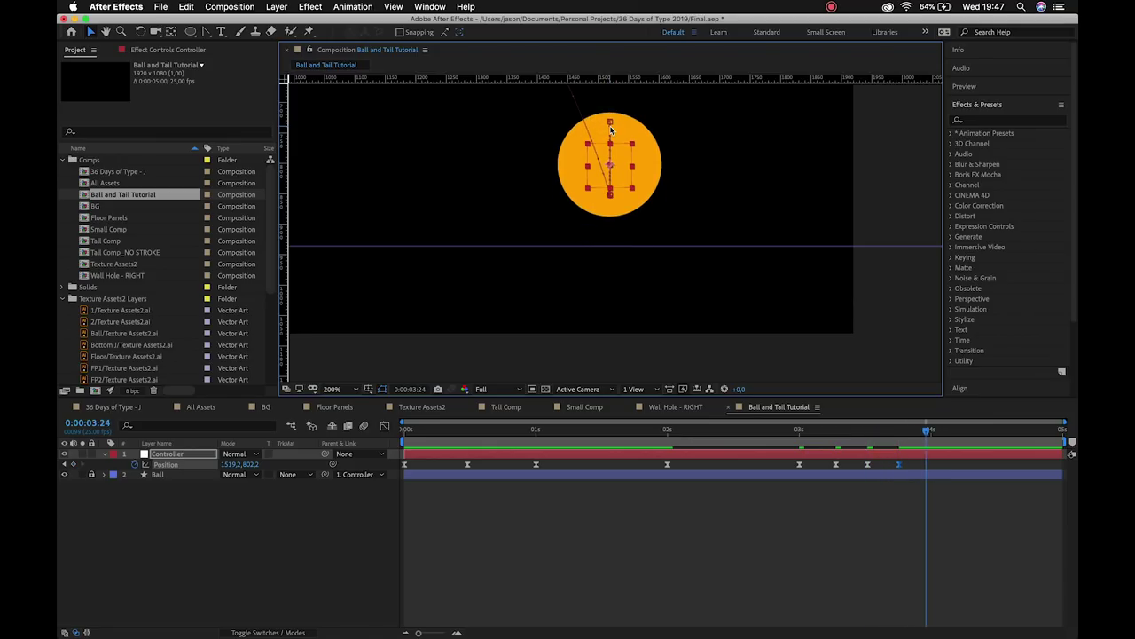
pyautogui.hotkey('shift', 'Down')
pyautogui.hotkey('shift', 'Down')
pyautogui.hotkey('shift', 'Down')
pyautogui.hotkey('shift', 'Down')
pyautogui.hotkey('shift', 'Down')
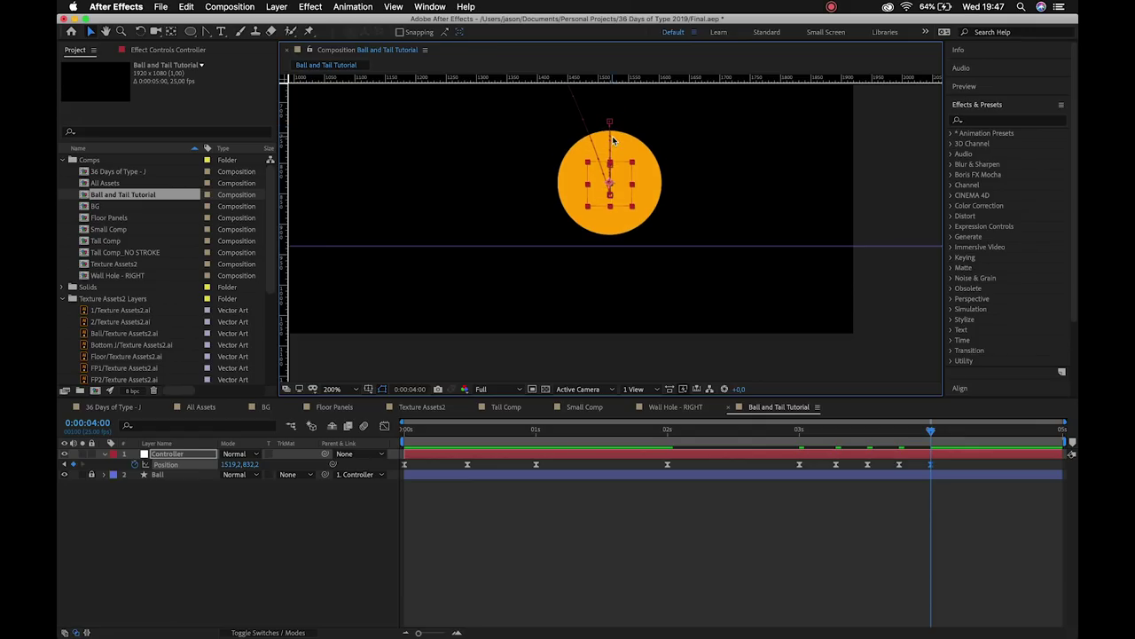
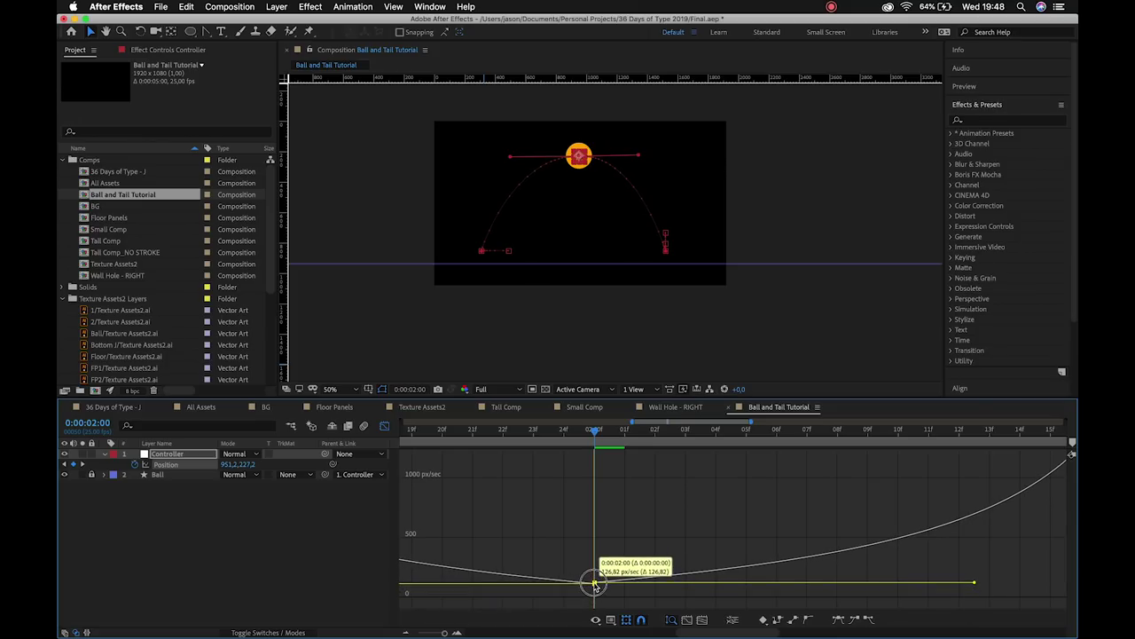
# Shorten the Controller's incoming speed handle at the 0:00:03:00 landing keyframe so the speed peaks just before impact.
pyautogui.press('-')
pyautogui.press('-')
pyautogui.press('-')
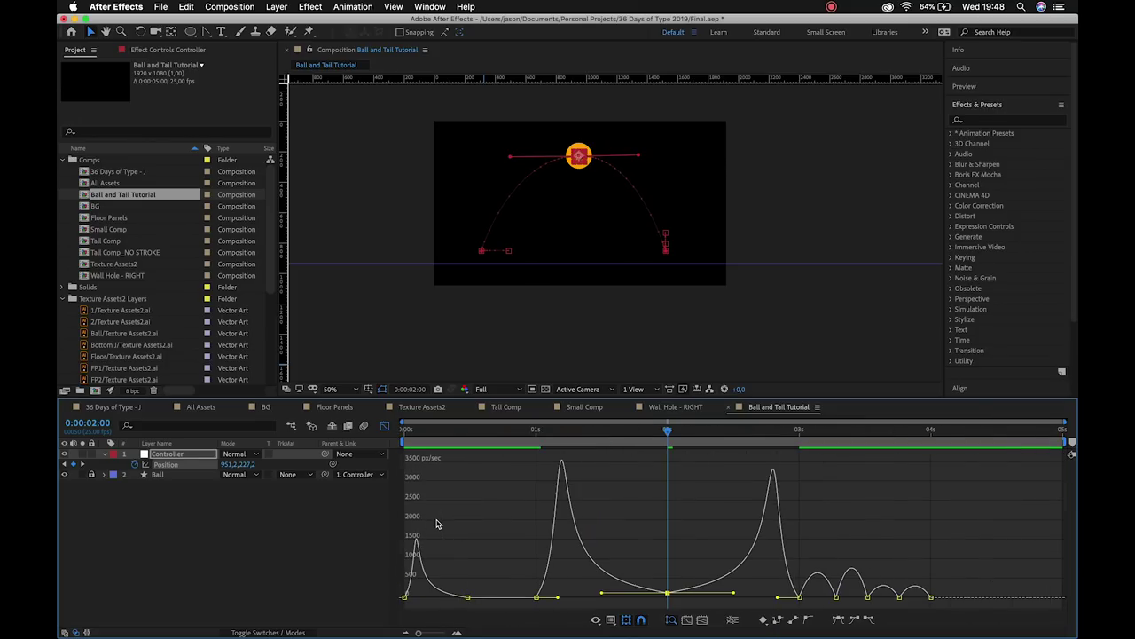
pyautogui.moveTo(713, 434); pyautogui.dragTo(795, 469)
pyautogui.moveTo(783, 598); pyautogui.dragTo(792, 598)
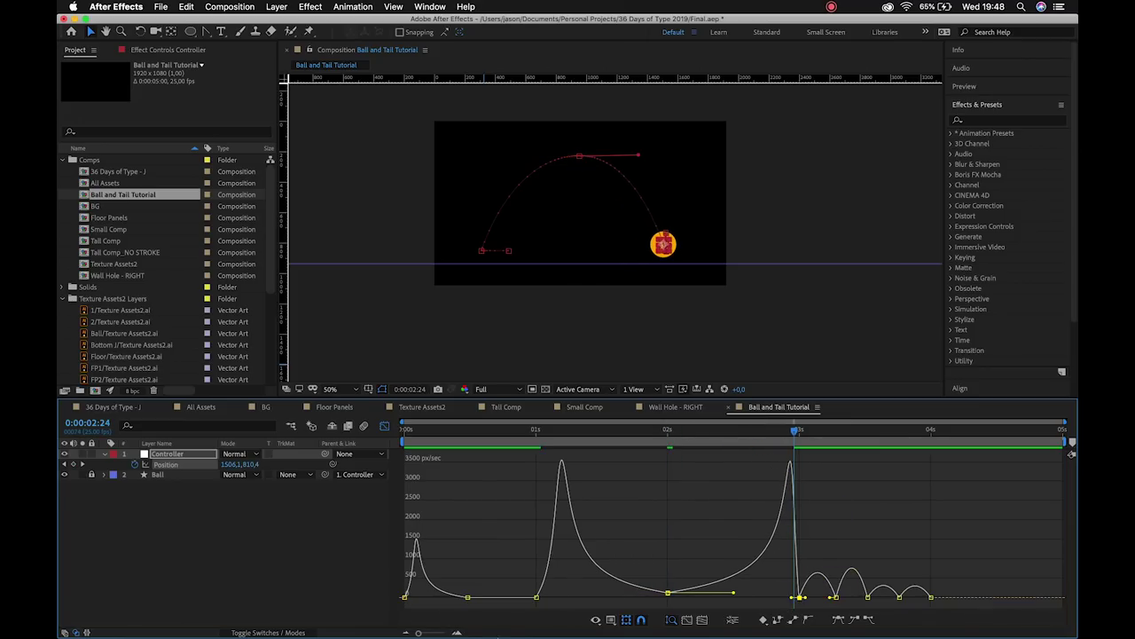
# Lengthen the incoming speed handle at the 0:00:03:07 bounce peak so the ball leaves the ground fast and eases upward, and preview it.
pyautogui.moveTo(450, 632); pyautogui.dragTo(457, 632)
pyautogui.press('super+Right')
pyautogui.press('super+Right')
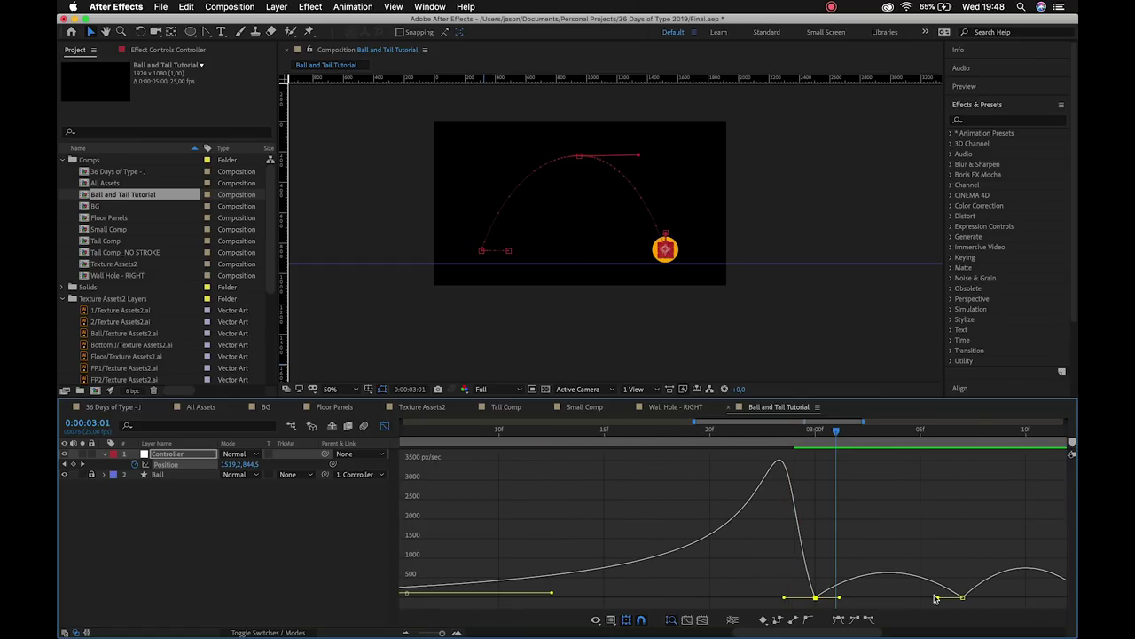
pyautogui.moveTo(939, 601); pyautogui.dragTo(827, 599)
pyautogui.click(714, 432)
pyautogui.press('space')
pyautogui.moveTo(713, 434); pyautogui.dragTo(867, 464)
pyautogui.press('space')
pyautogui.moveTo(902, 499); pyautogui.dragTo(662, 510)
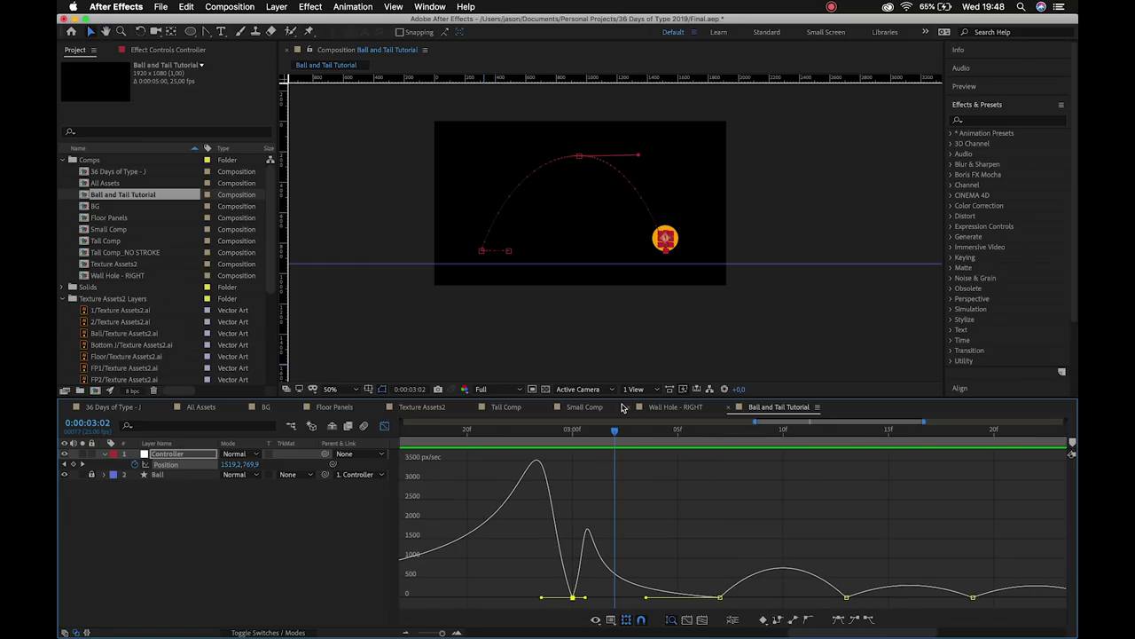
# Shape the fall from 0:00:03:07 to 0:00:03:13 to accelerate into the ground, raising the speed at the bounce peak slightly above zero.
pyautogui.moveTo(614, 432); pyautogui.dragTo(720, 474)
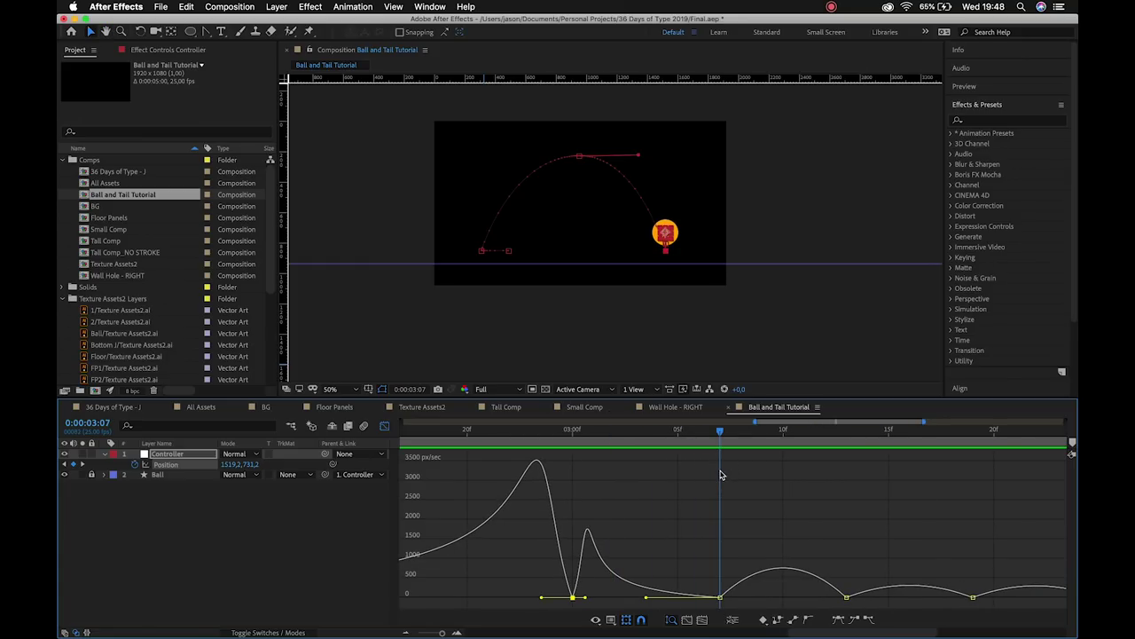
pyautogui.moveTo(734, 600); pyautogui.dragTo(823, 606)
pyautogui.moveTo(721, 597); pyautogui.dragTo(721, 594)
pyautogui.moveTo(720, 431); pyautogui.dragTo(847, 460)
pyautogui.hscroll(5, 753, 555)
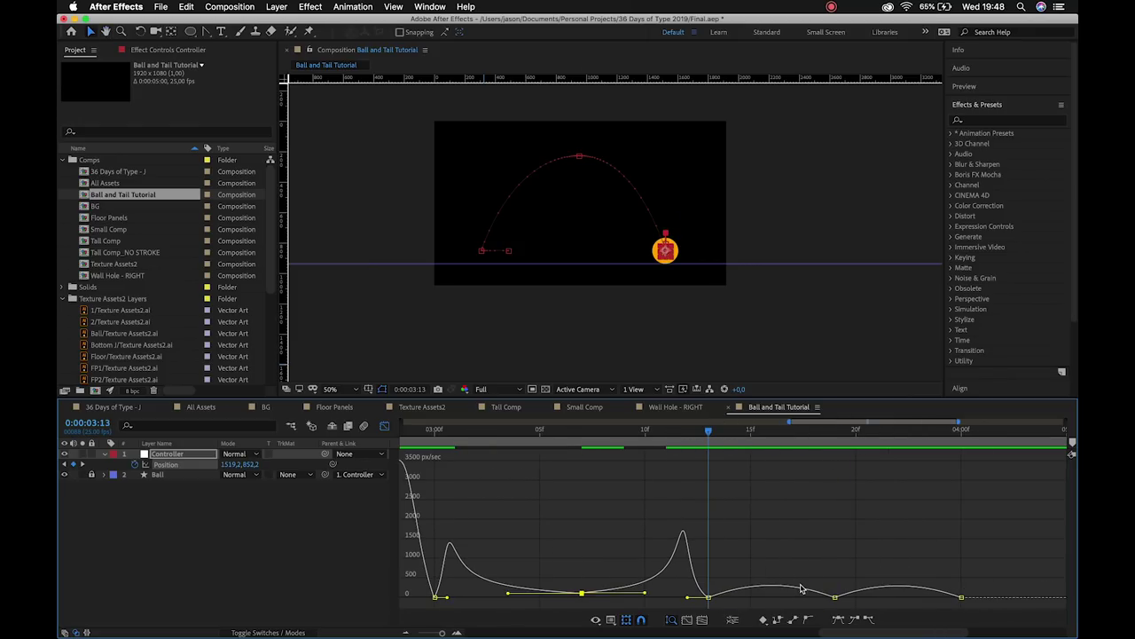
# Ease the smaller bounce around 0:00:03:19 with long speed handles and a slightly raised peak speed, and preview the motion.
pyautogui.click(835, 598)
pyautogui.moveTo(815, 598); pyautogui.dragTo(757, 602)
pyautogui.moveTo(711, 430); pyautogui.dragTo(841, 462)
pyautogui.moveTo(857, 598)
pyautogui.mouseDown()
pyautogui.moveTo(905, 598)
pyautogui.moveTo(834, 595)
pyautogui.mouseUp()
pyautogui.press('space')
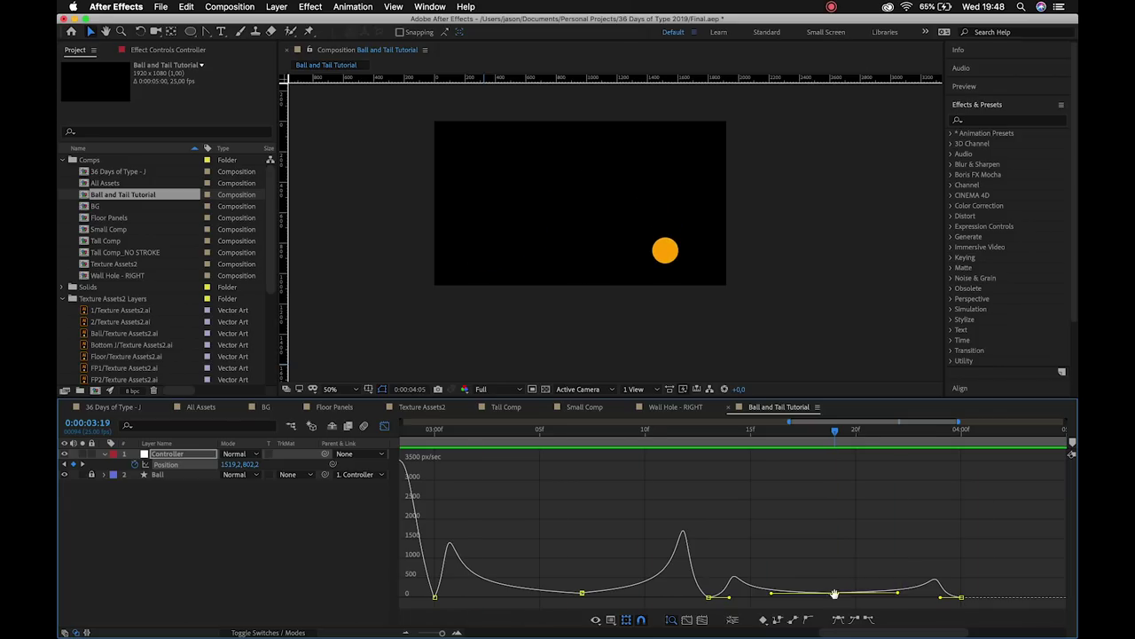
pyautogui.press('space')
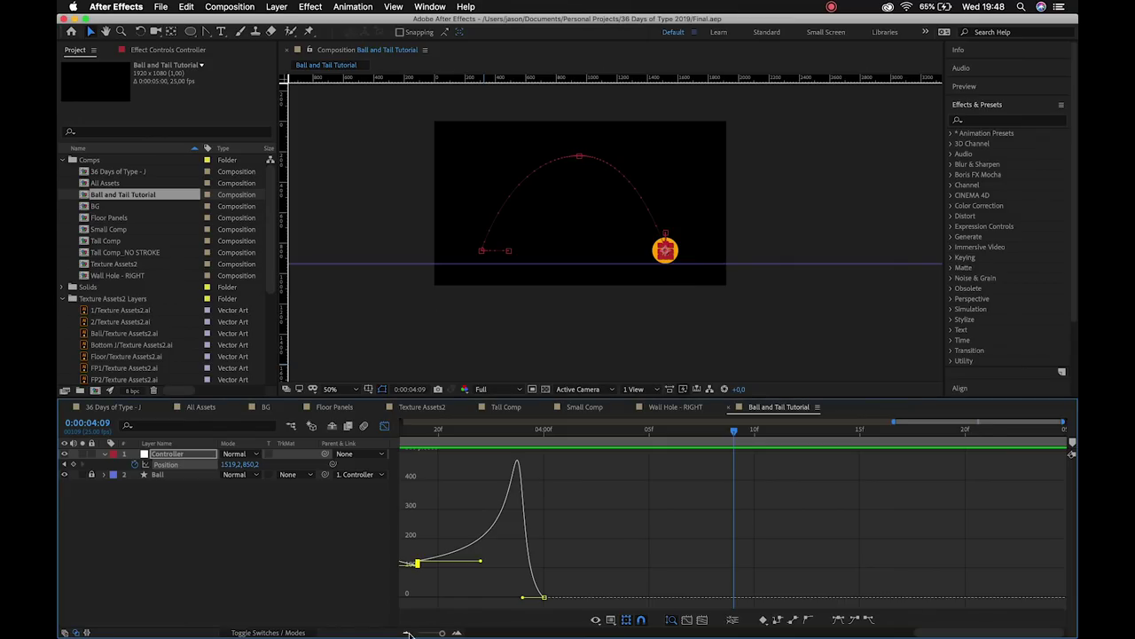
# Return to the start of the composition with the whole timeline in view and close the Graph Editor.
pyautogui.click(407, 632)
pyautogui.click(406, 633)
pyautogui.moveTo(526, 429); pyautogui.dragTo(389, 432)
pyautogui.click(384, 426)
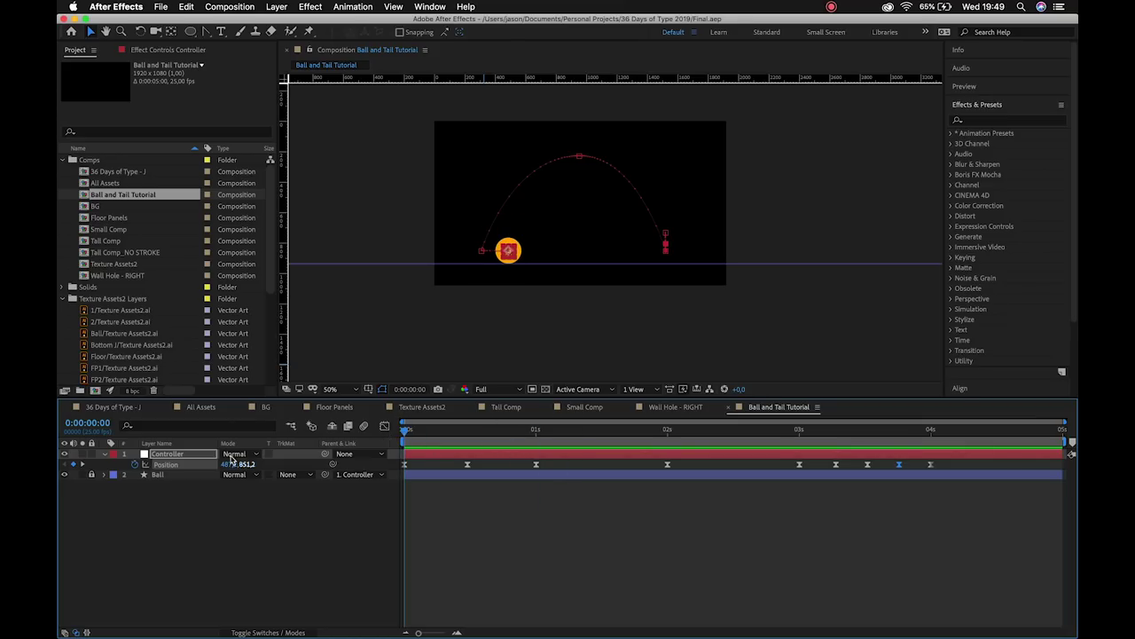
# Unlock the Ball layer and reveal its Scale, keeping the Controller locked with only its Position keyframes shown.
pyautogui.click(90, 474)
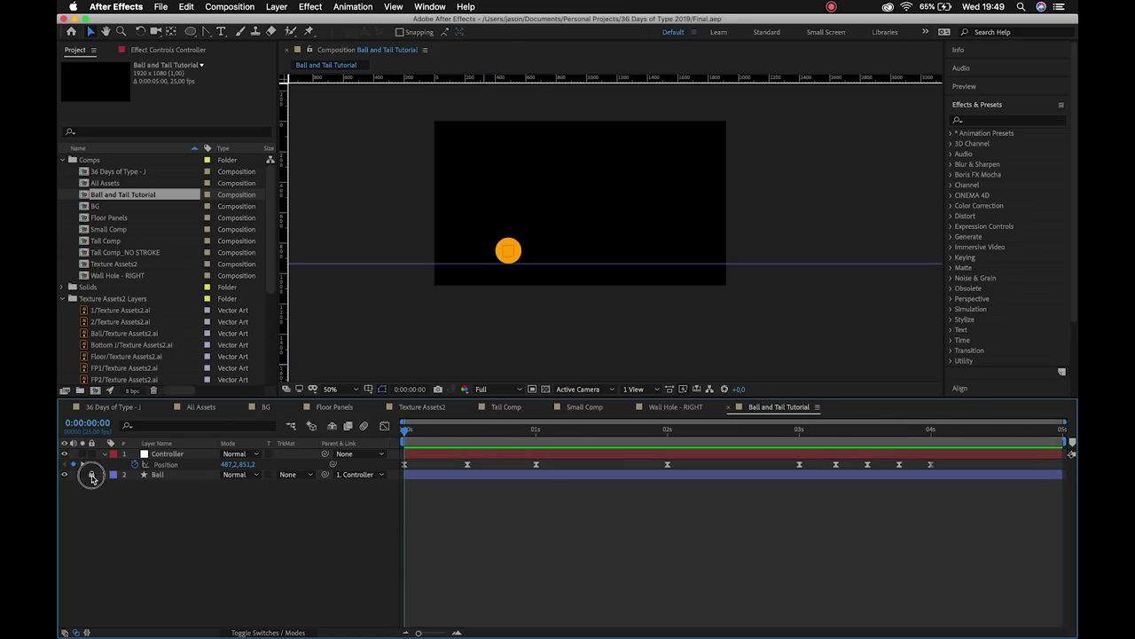
pyautogui.click(170, 479)
pyautogui.press('s')
pyautogui.click(90, 453)
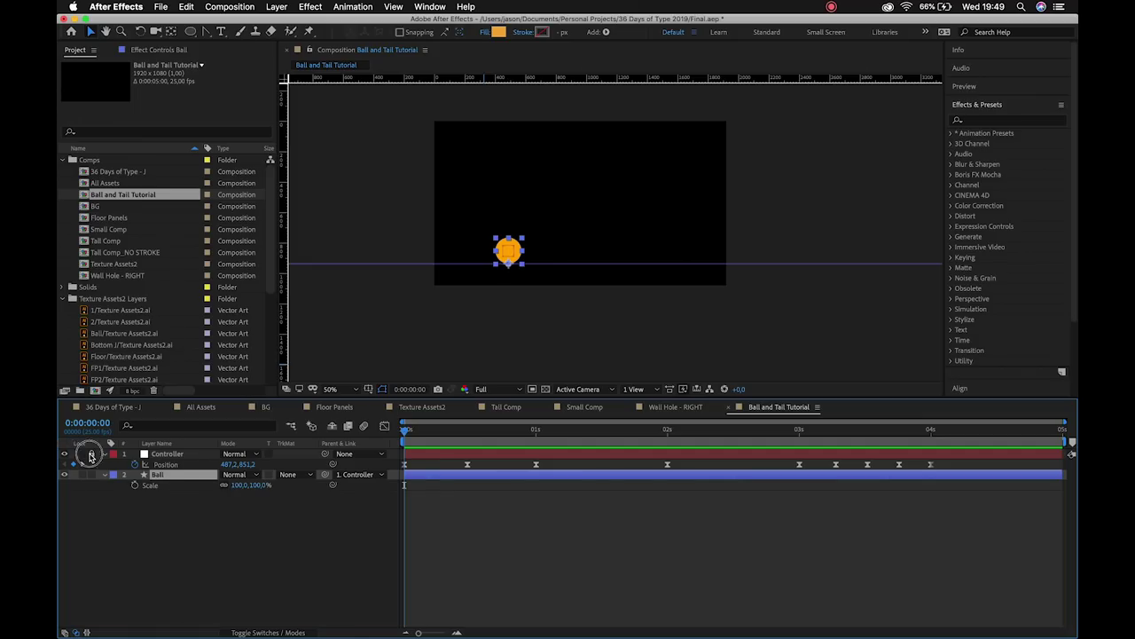
pyautogui.click(104, 455)
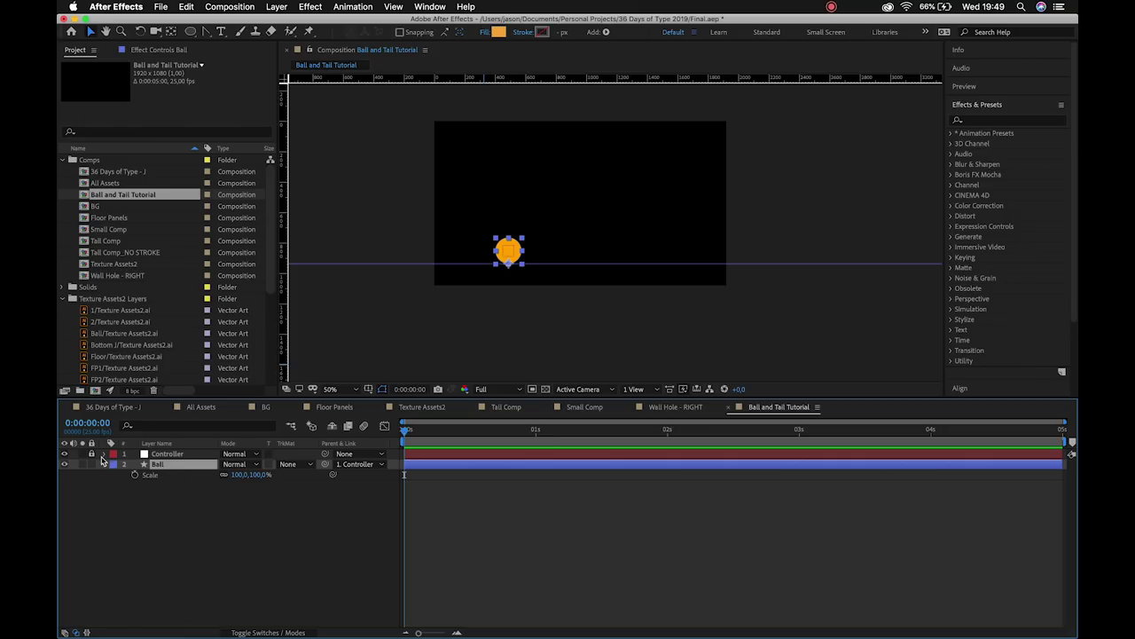
pyautogui.click(103, 455)
pyautogui.click(91, 454)
pyautogui.click(160, 454)
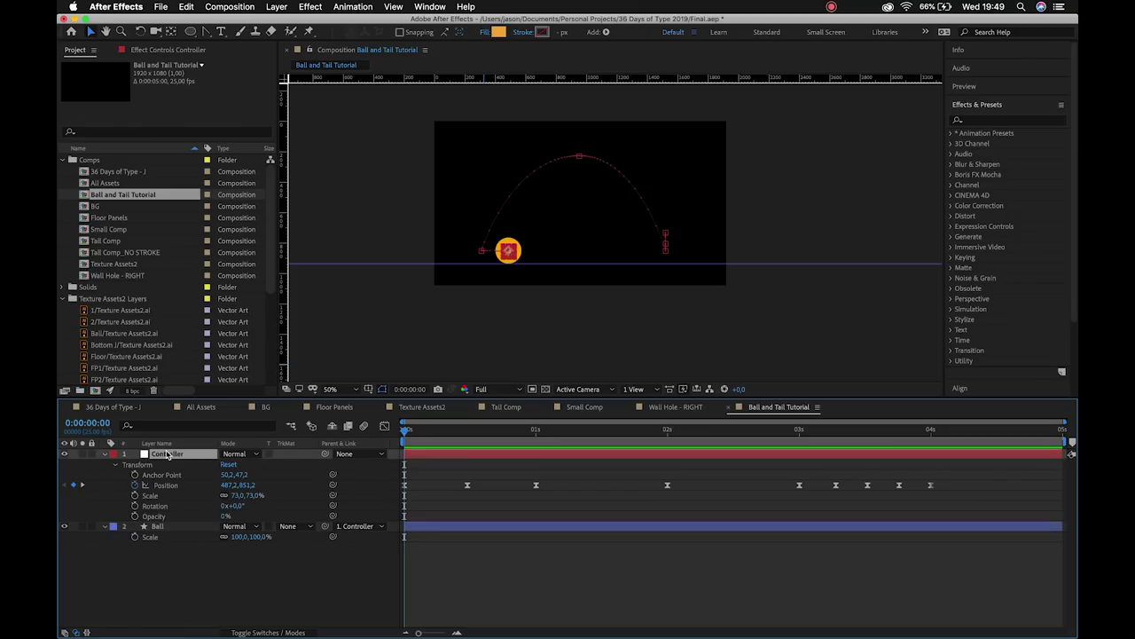
pyautogui.press('p')
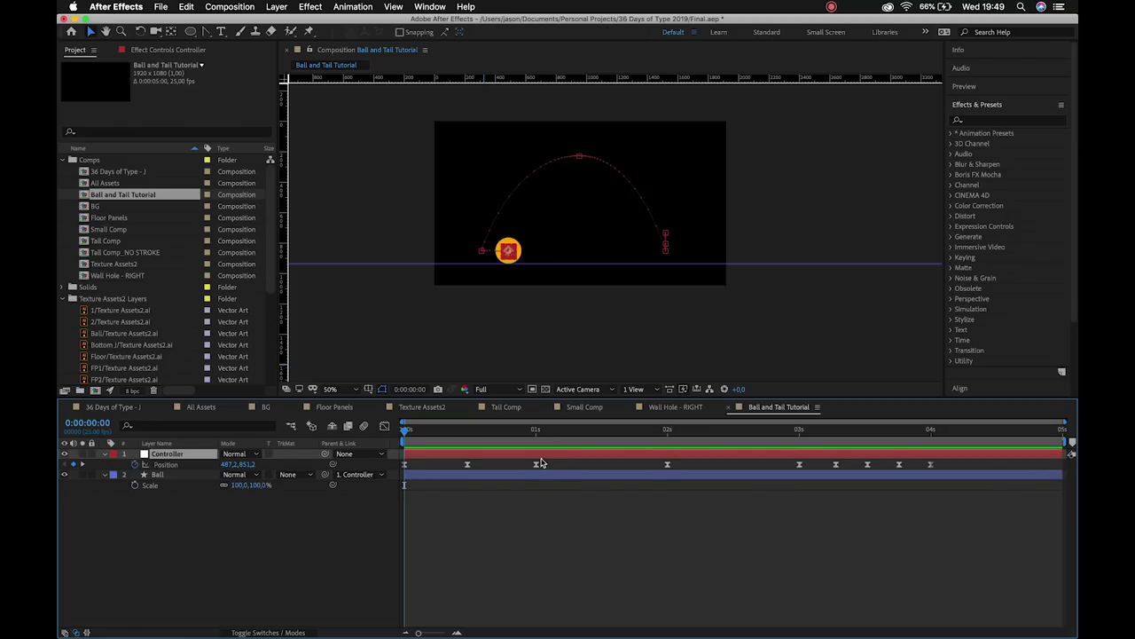
pyautogui.click(138, 513)
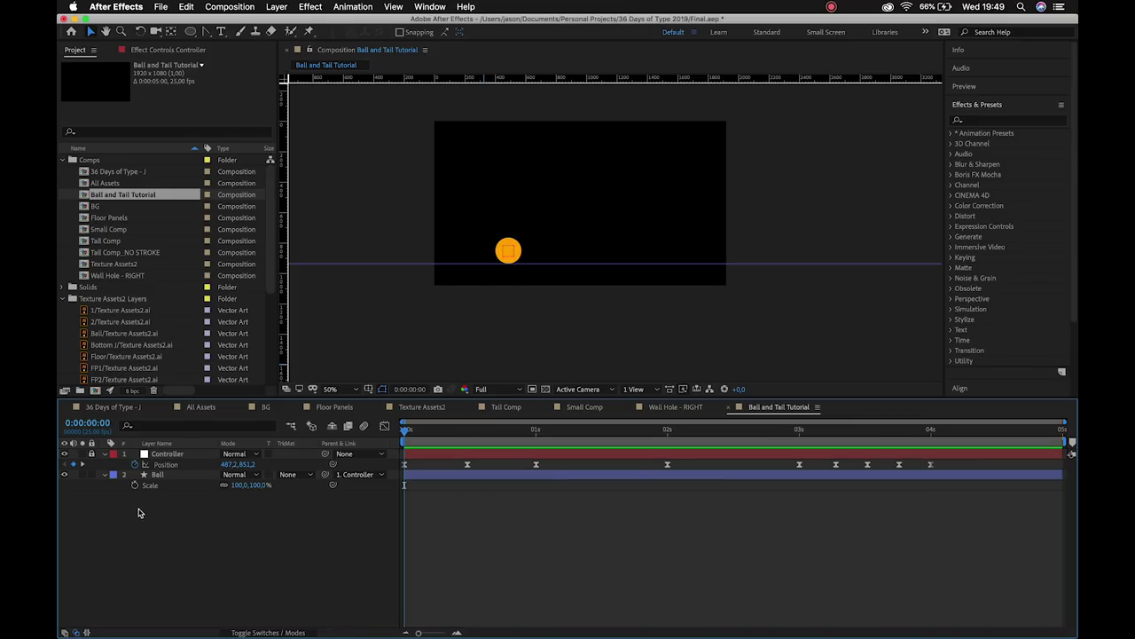
# Keyframe the Ball's Scale at 0:00:00:00, unlink its proportions and set it to 80, 120% at 0:00:00:12.
pyautogui.click(135, 485)
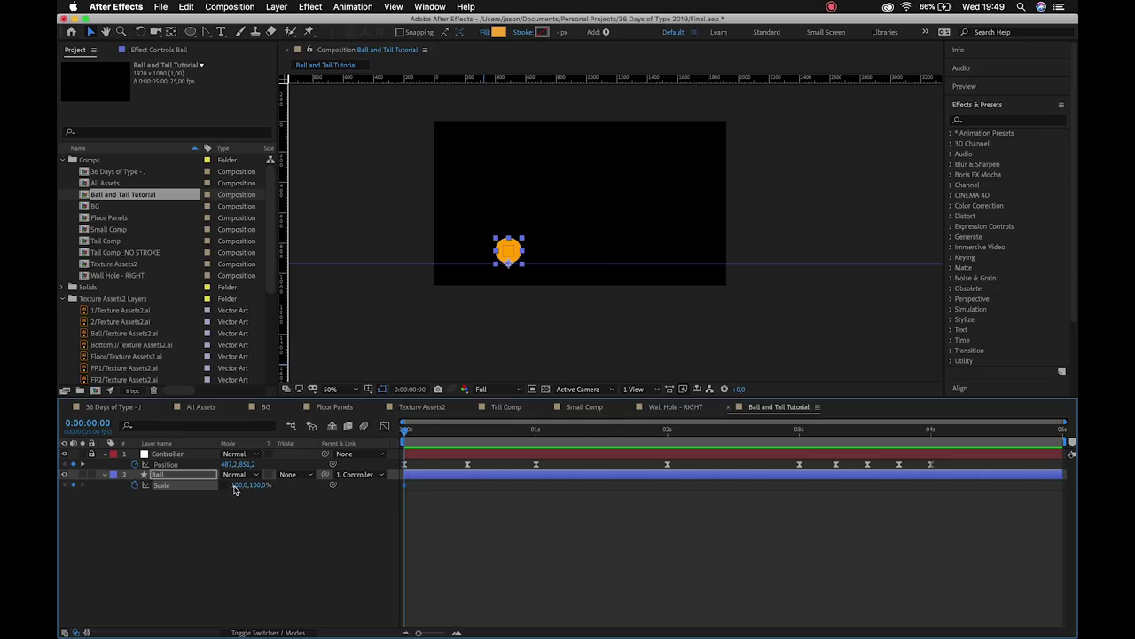
pyautogui.click(262, 485)
pyautogui.moveTo(405, 434); pyautogui.dragTo(468, 433)
pyautogui.moveTo(258, 487)
pyautogui.mouseDown()
pyautogui.moveTo(247, 486)
pyautogui.moveTo(266, 486)
pyautogui.mouseUp()
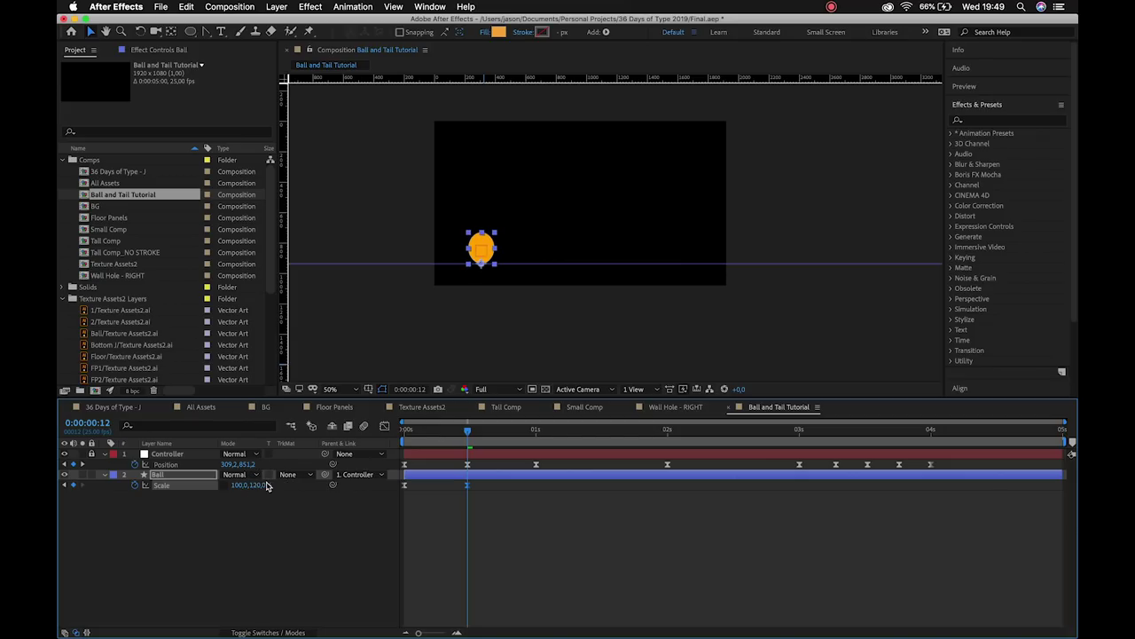
pyautogui.click(237, 485)
pyautogui.press('Return')
# Move the Ball's repeated 80, 120% Scale keyframe from 0:00:01:00 to 0:00:00:22.
pyautogui.moveTo(477, 441)
pyautogui.mouseDown()
pyautogui.moveTo(397, 429)
pyautogui.moveTo(540, 445)
pyautogui.moveTo(536, 432)
pyautogui.moveTo(473, 441)
pyautogui.mouseUp()
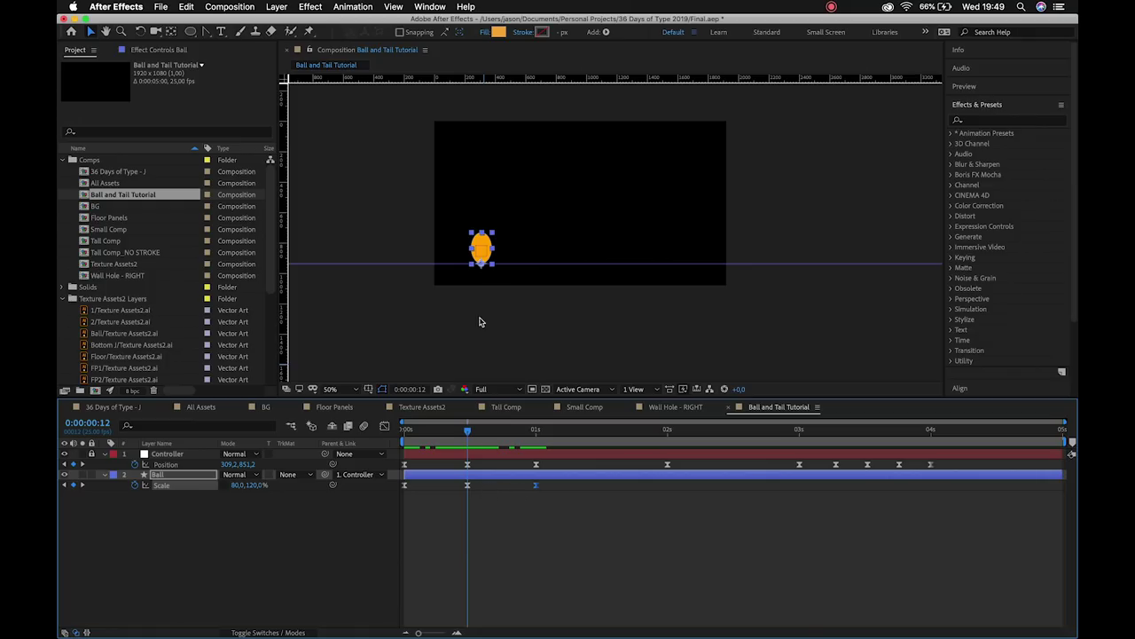
pyautogui.moveTo(467, 441); pyautogui.dragTo(536, 442)
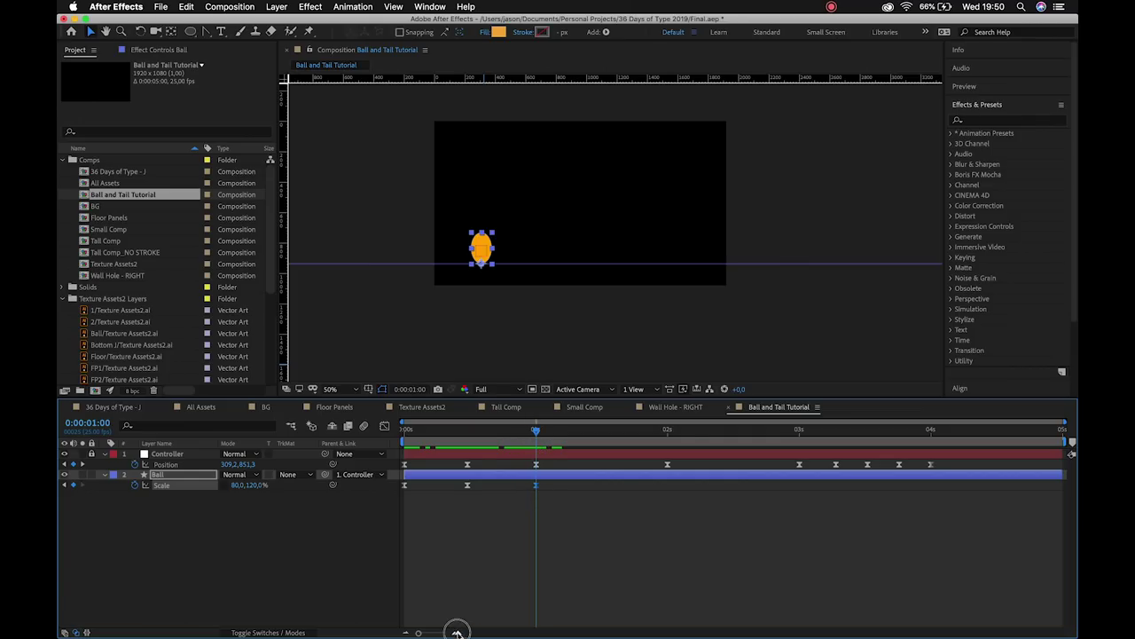
pyautogui.click(456, 633)
pyautogui.moveTo(537, 434); pyautogui.dragTo(499, 445)
pyautogui.moveTo(536, 485); pyautogui.dragTo(472, 486)
pyautogui.moveTo(494, 432); pyautogui.dragTo(535, 439)
# Squash the Ball at 0:00:01:00 by setting its Scale to 120, 80%.
pyautogui.click(237, 485)
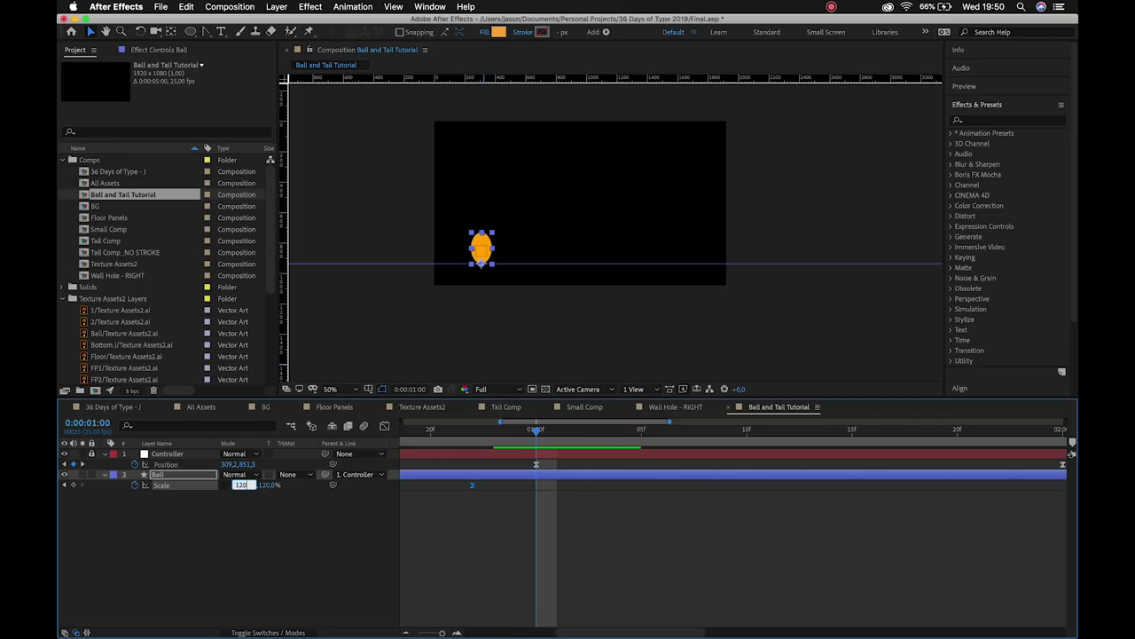
pyautogui.press('Return')
pyautogui.click(257, 485)
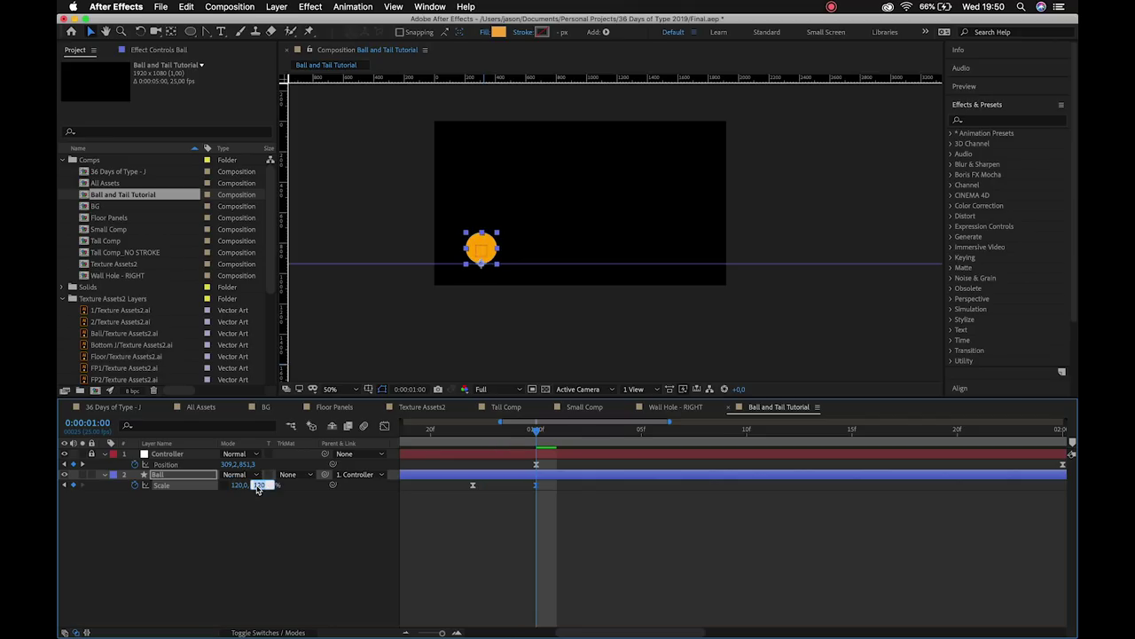
pyautogui.press('Return')
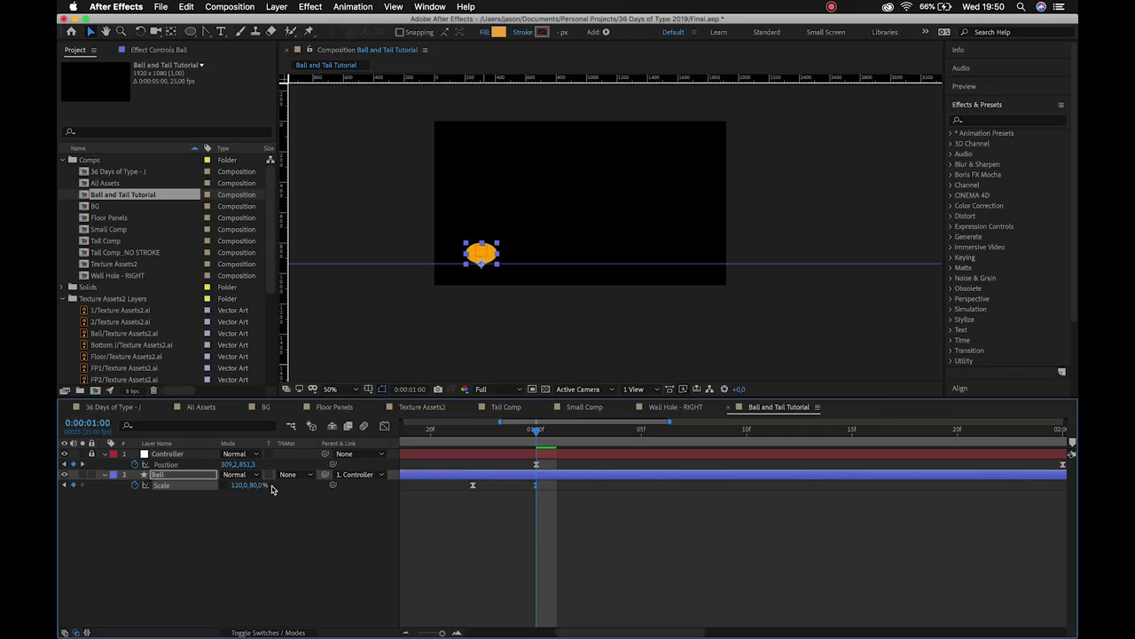
# Copy the 80, 120% Scale keyframe from 0:00:00:22 into the jump's ascent and place it at about 0:00:01:09.
pyautogui.moveTo(433, 633); pyautogui.dragTo(414, 634)
pyautogui.moveTo(404, 432); pyautogui.dragTo(555, 481)
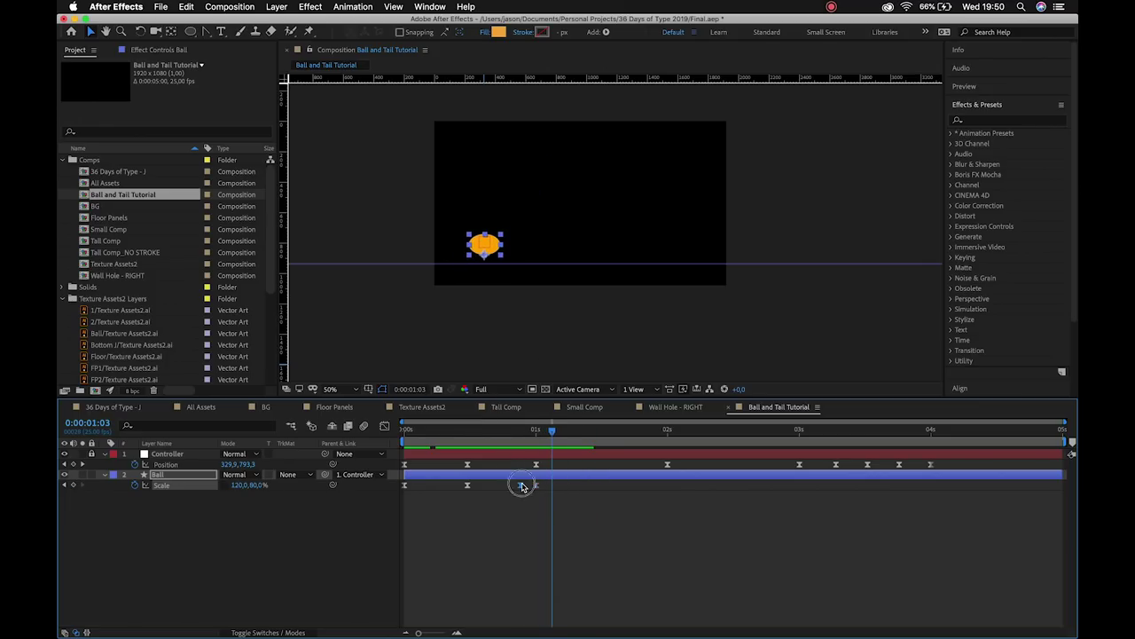
pyautogui.click(521, 431)
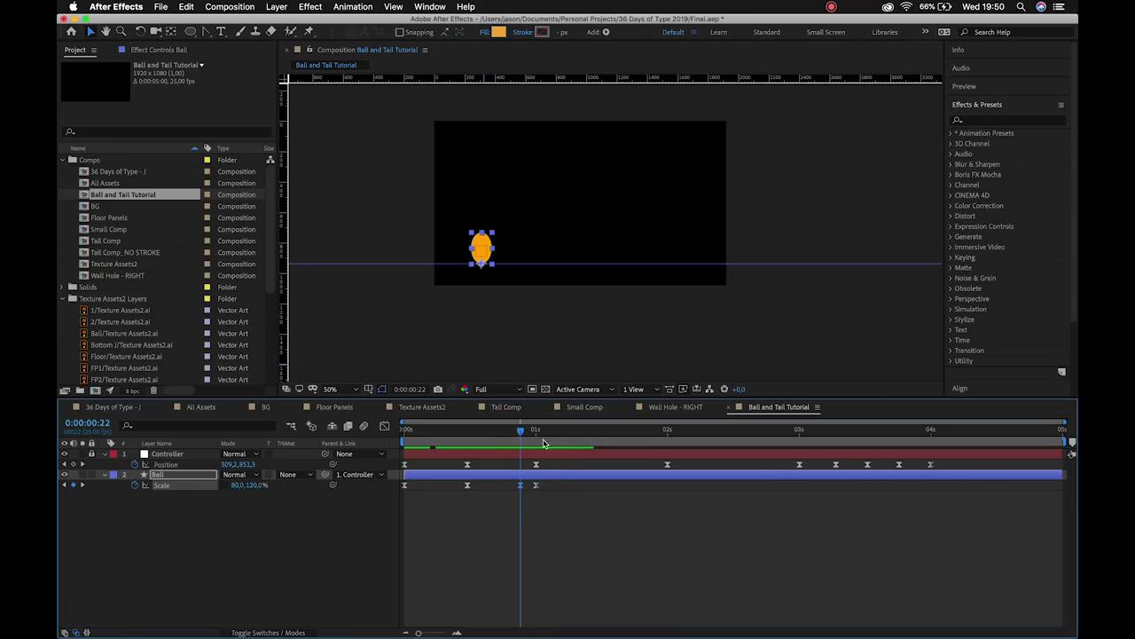
pyautogui.click(551, 431)
pyautogui.press('super+v')
pyautogui.moveTo(552, 435); pyautogui.dragTo(586, 488)
# Copy the Ball's first 100, 100% Scale keyframe to the top of the arc at 0:00:02:00.
pyautogui.moveTo(567, 434); pyautogui.dragTo(670, 482)
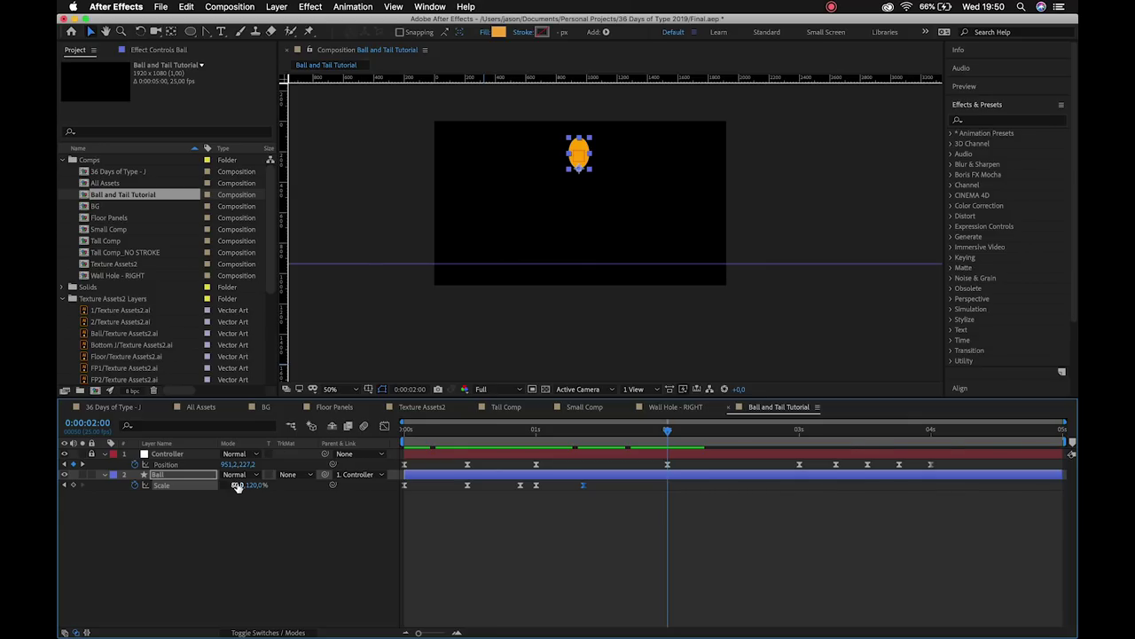
pyautogui.click(404, 486)
pyautogui.press('super+c')
pyautogui.press('super+v')
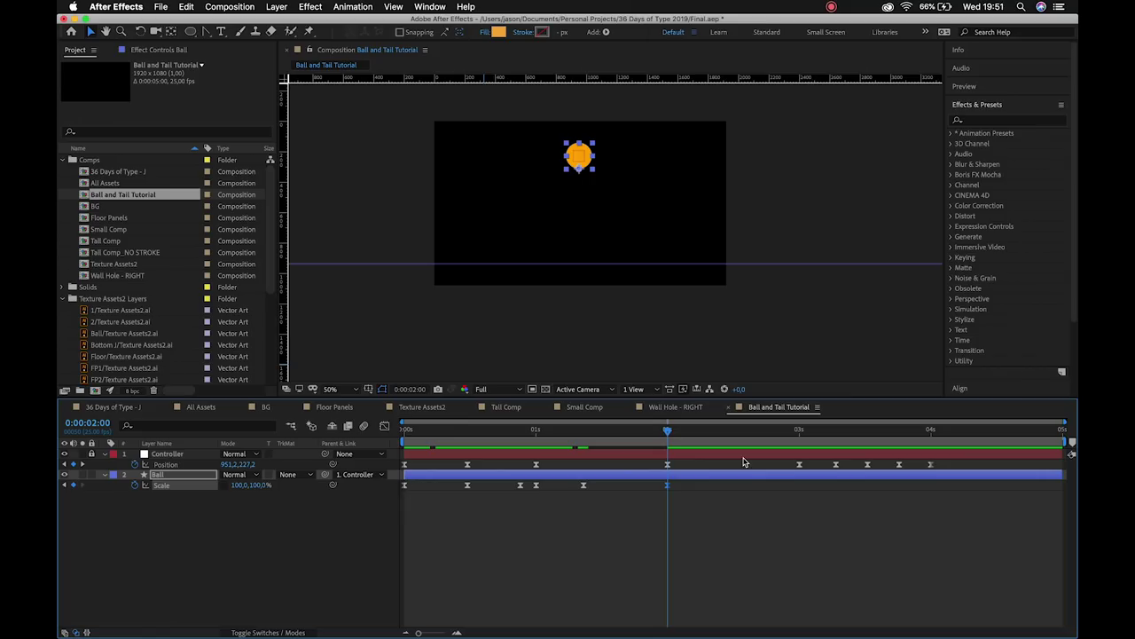
# Copy the ascent's 80, 120% Scale keyframe to 0:00:02:18 to stretch the Ball during its fall.
pyautogui.moveTo(670, 438); pyautogui.dragTo(762, 435)
pyautogui.click(583, 486)
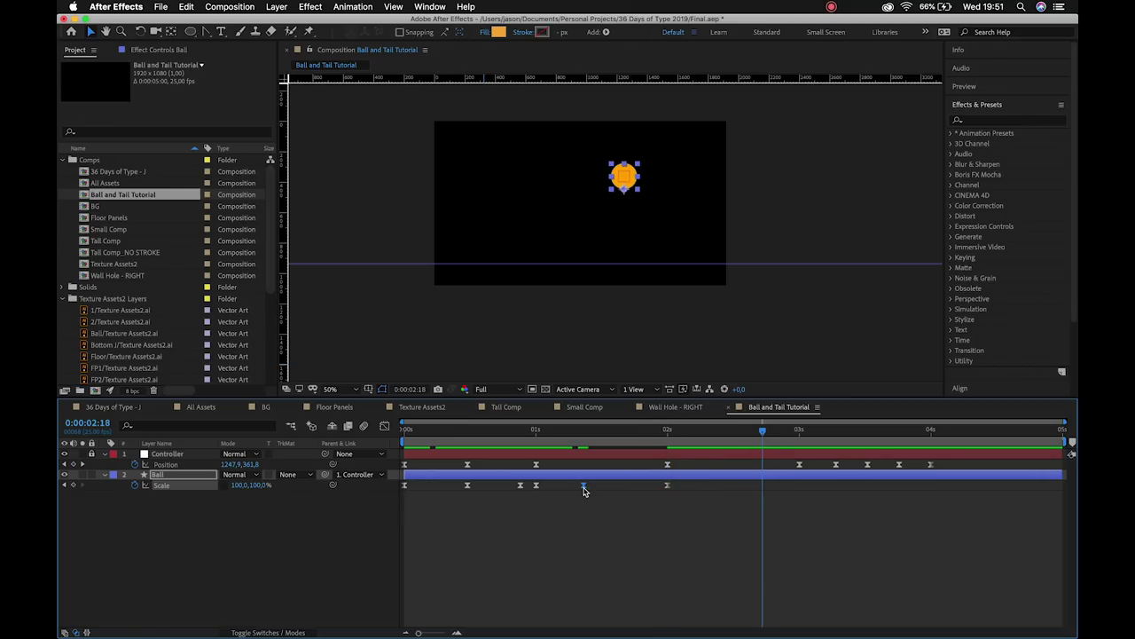
pyautogui.moveTo(584, 490)
pyautogui.hotkey('ctrl', 'c')
pyautogui.hotkey('ctrl', 'v')
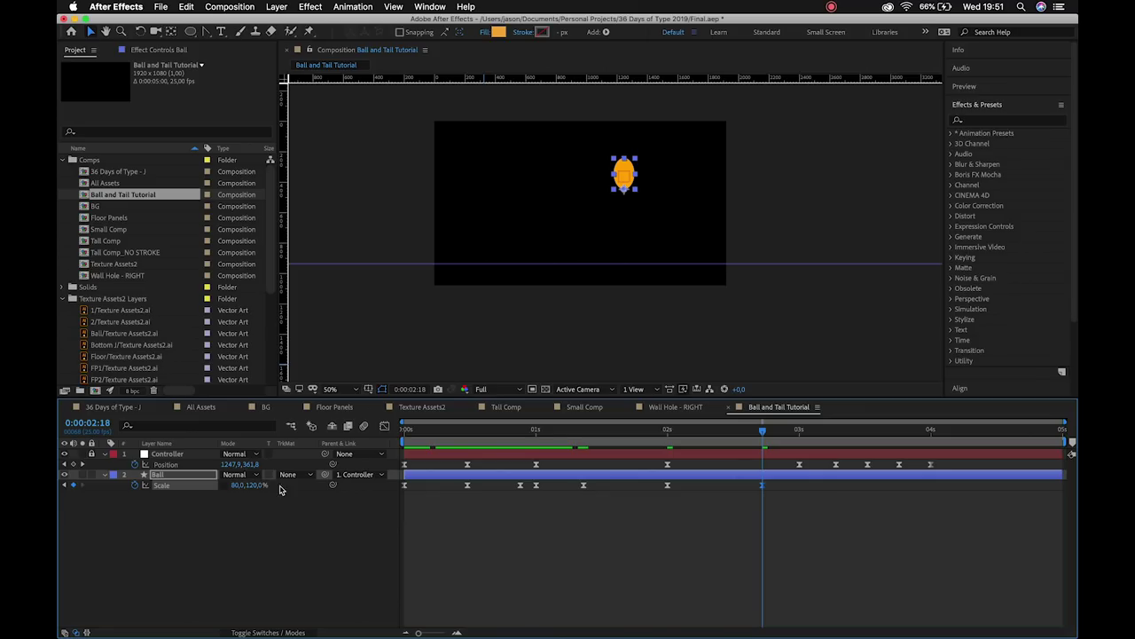
# Copy the 120, 80% Scale keyframe from 0:00:01:00 to the landing at 0:00:03:00.
pyautogui.moveTo(767, 435); pyautogui.dragTo(798, 433)
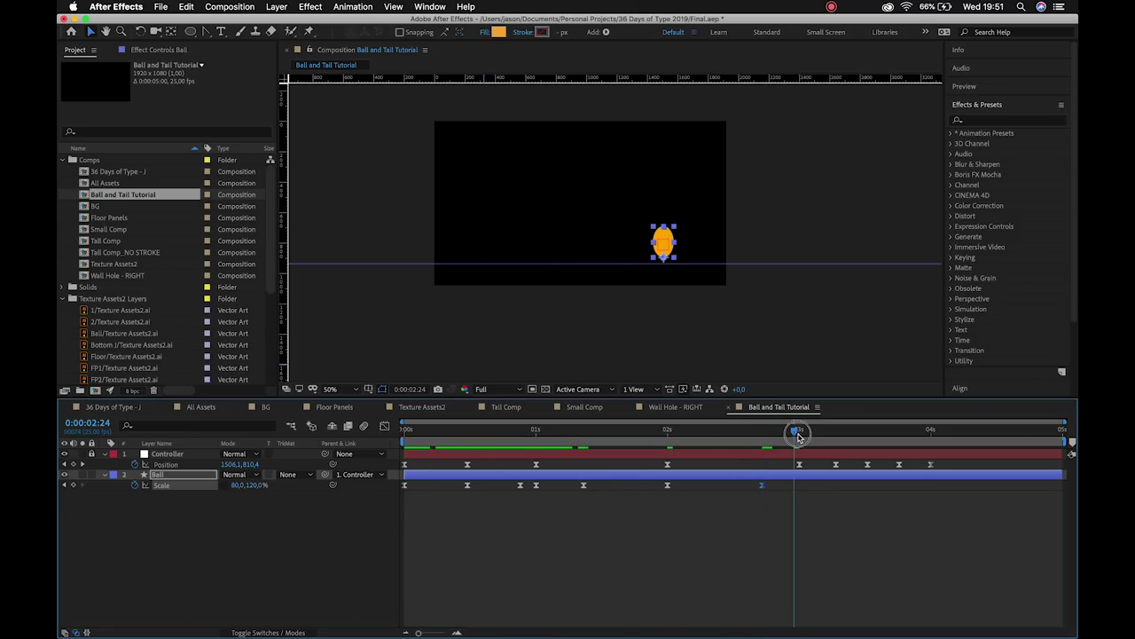
pyautogui.click(537, 486)
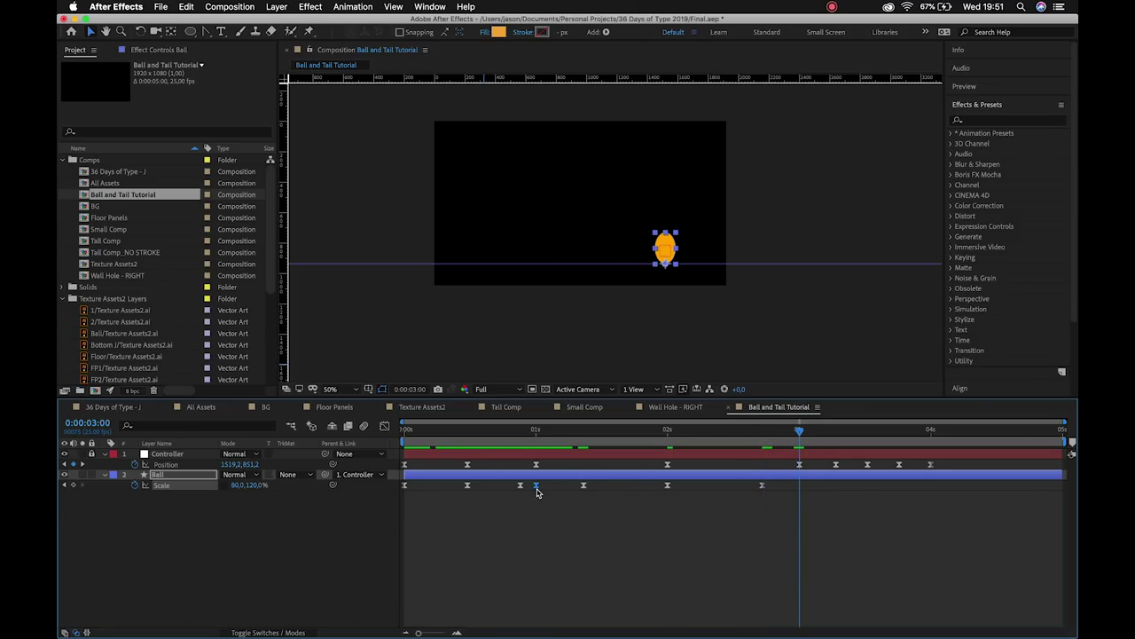
pyautogui.press('super+c')
pyautogui.press('super+v')
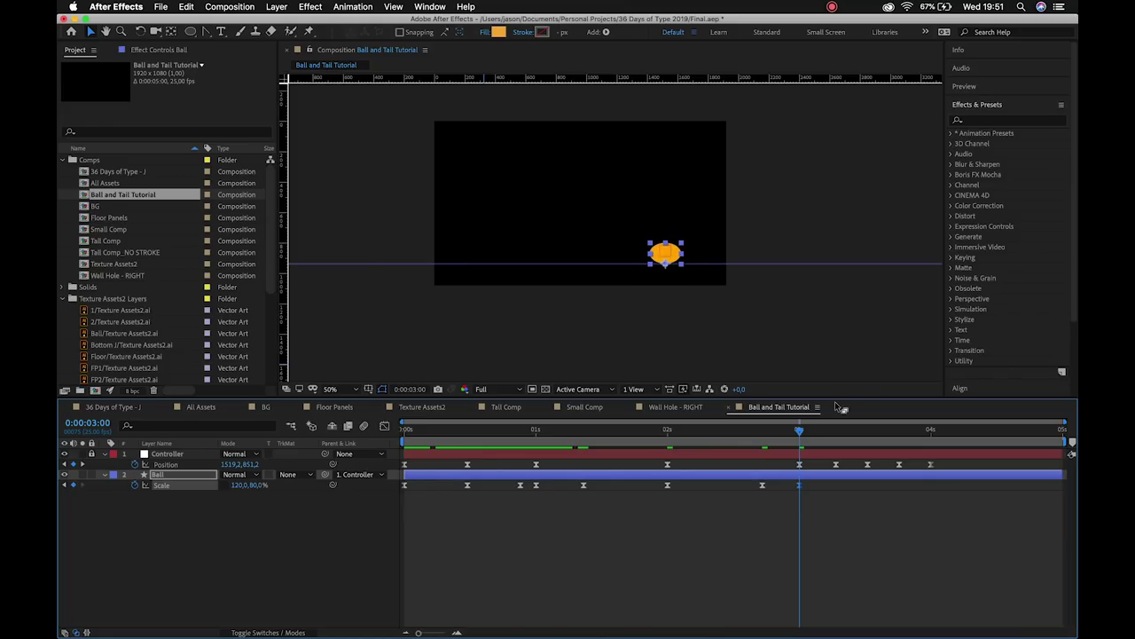
# Paste a copy of the 80, 120% stretch Scale keyframe at 0:00:03:04 for the first bounce.
pyautogui.press('pagedown')
pyautogui.press('pagedown')
pyautogui.press('pagedown')
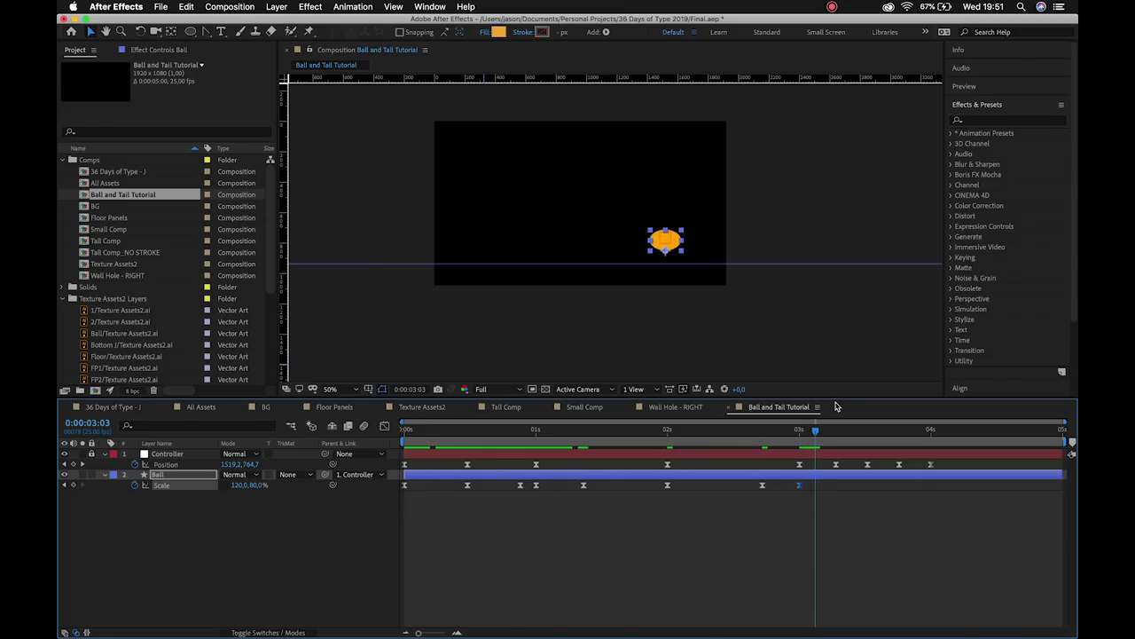
pyautogui.press('pagedown')
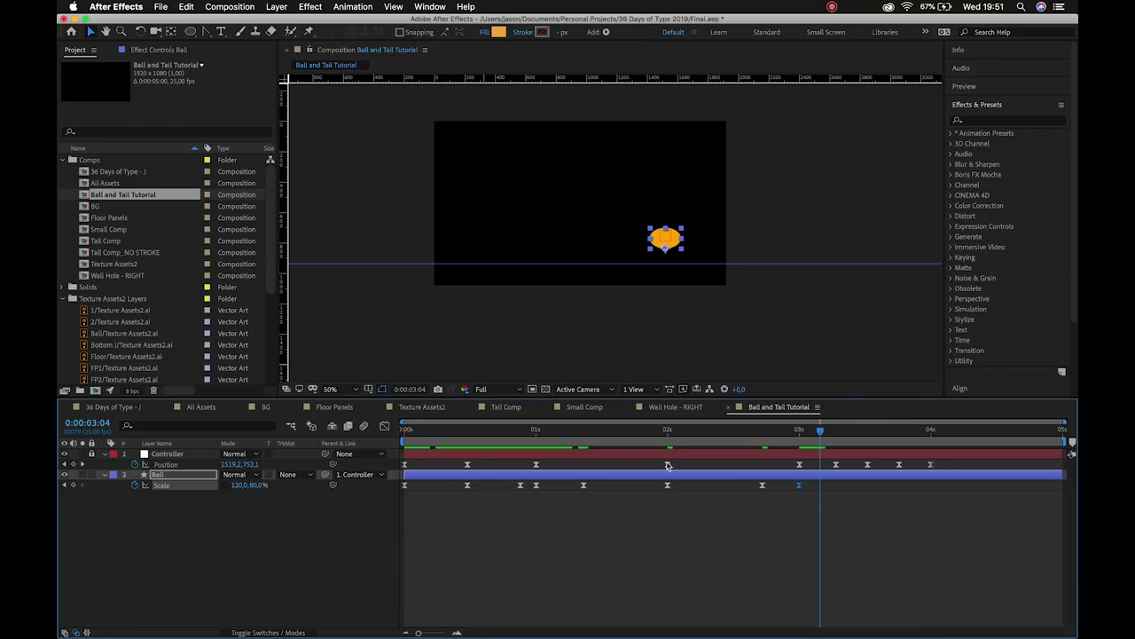
pyautogui.press('super+c')
pyautogui.press('super+v')
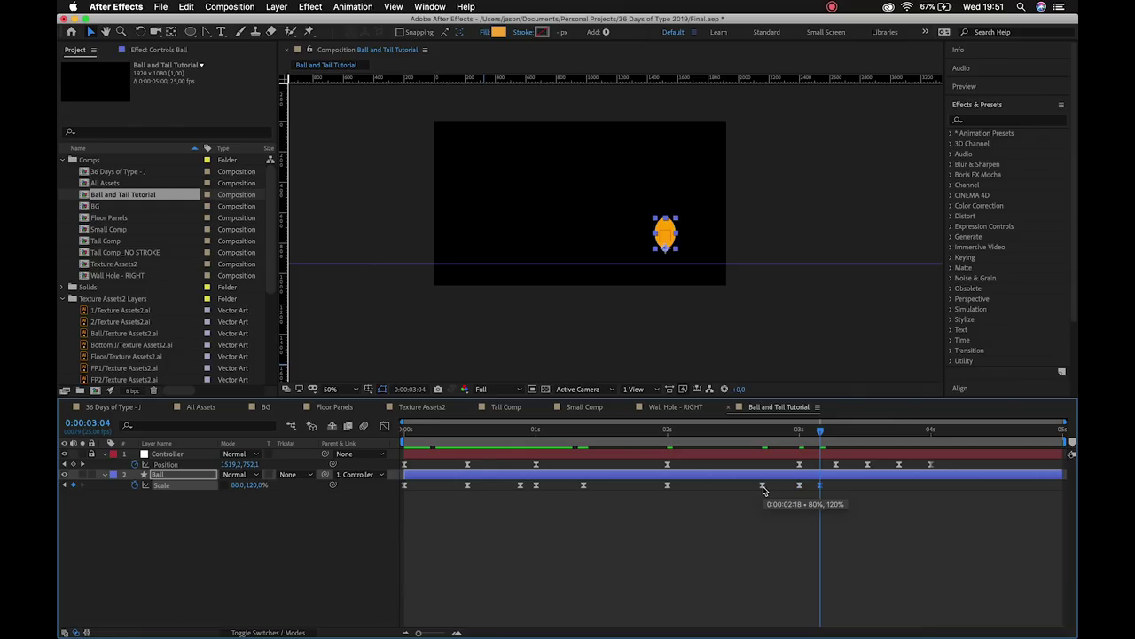
# Soften the stretch at 0:00:03:04 to a Scale of 90, 110% and step through the frames up to 0:00:03:07.
pyautogui.click(238, 485)
pyautogui.press('Return')
pyautogui.press('Return')
pyautogui.press('pageup')
pyautogui.press('pageup')
pyautogui.press('pageup')
pyautogui.press('pageup')
pyautogui.press('pagedown')
pyautogui.press('pagedown')
pyautogui.press('pagedown')
pyautogui.press('pagedown')
pyautogui.press('pagedown')
pyautogui.press('pagedown')
pyautogui.press('pagedown')
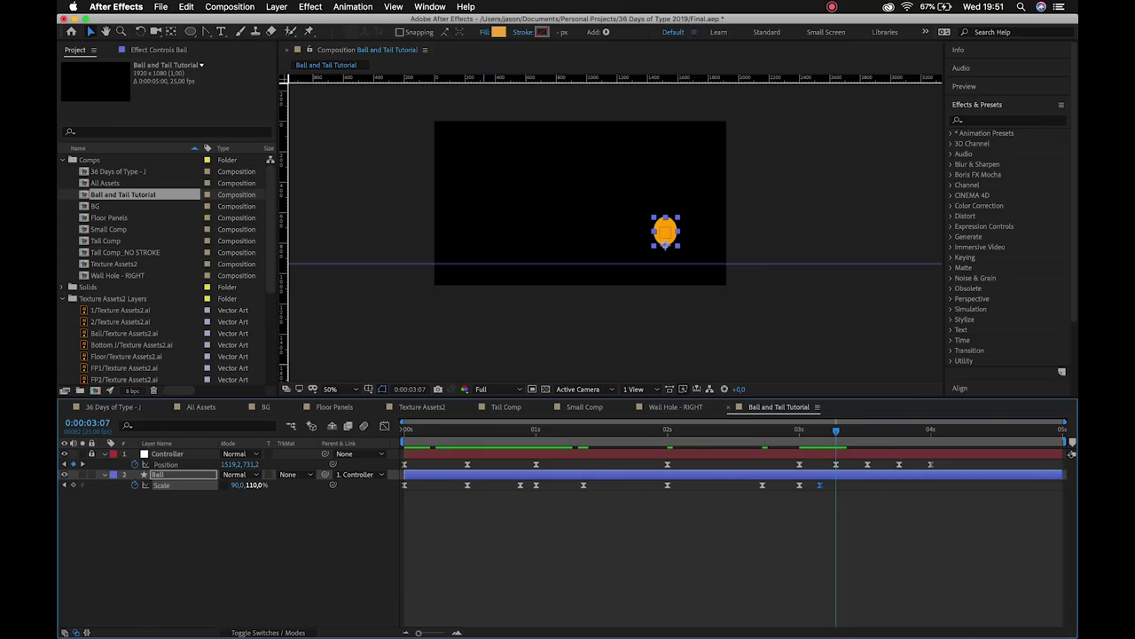
# Add a squash Scale keyframe of 110, 90% on the Ball at 0:00:03:13, where the first bounce lands.
pyautogui.press('pagedown')
pyautogui.press('pagedown')
pyautogui.press('pagedown')
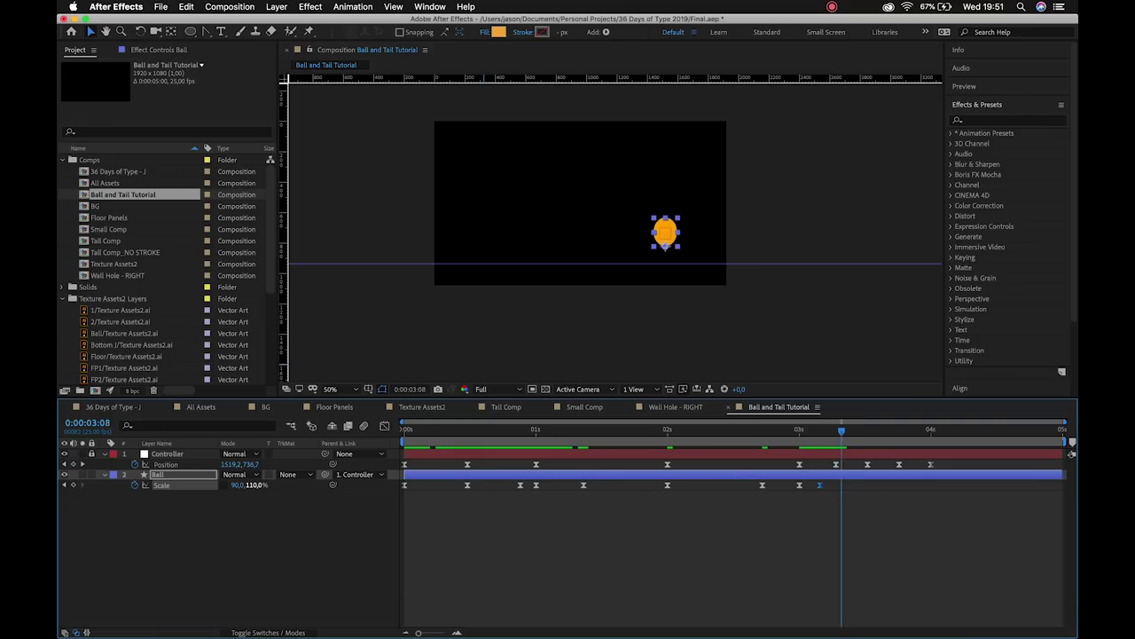
pyautogui.press('pagedown')
pyautogui.press('pagedown')
pyautogui.press('pagedown')
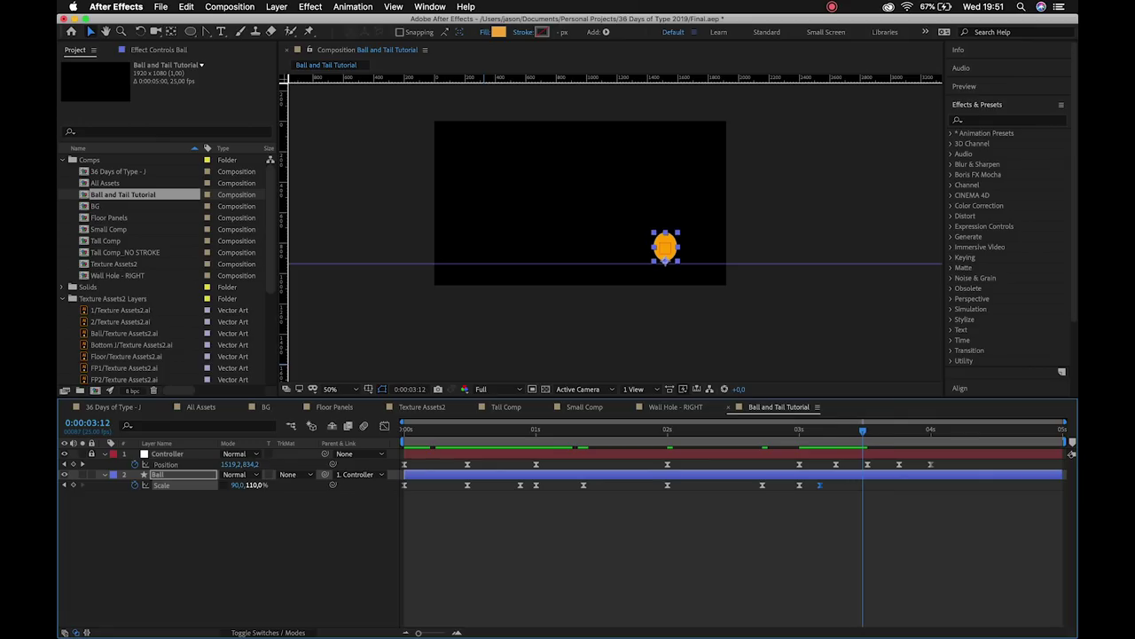
pyautogui.press('pageup')
pyautogui.press('pageup')
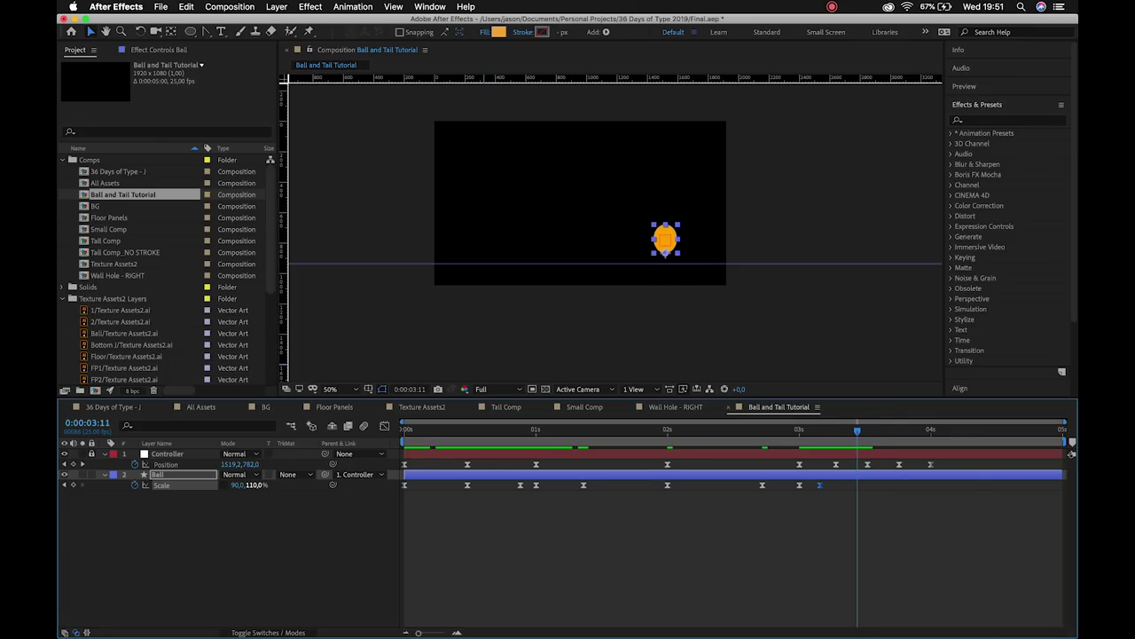
pyautogui.press('pagedown')
pyautogui.press('pagedown')
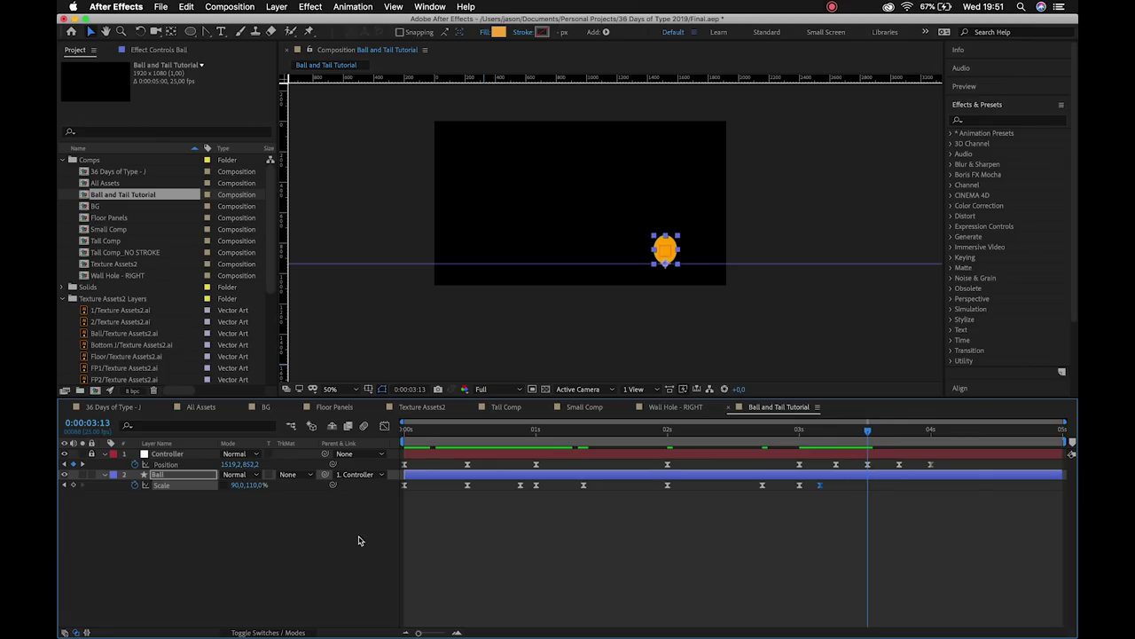
pyautogui.click(238, 486)
pyautogui.press('Return')
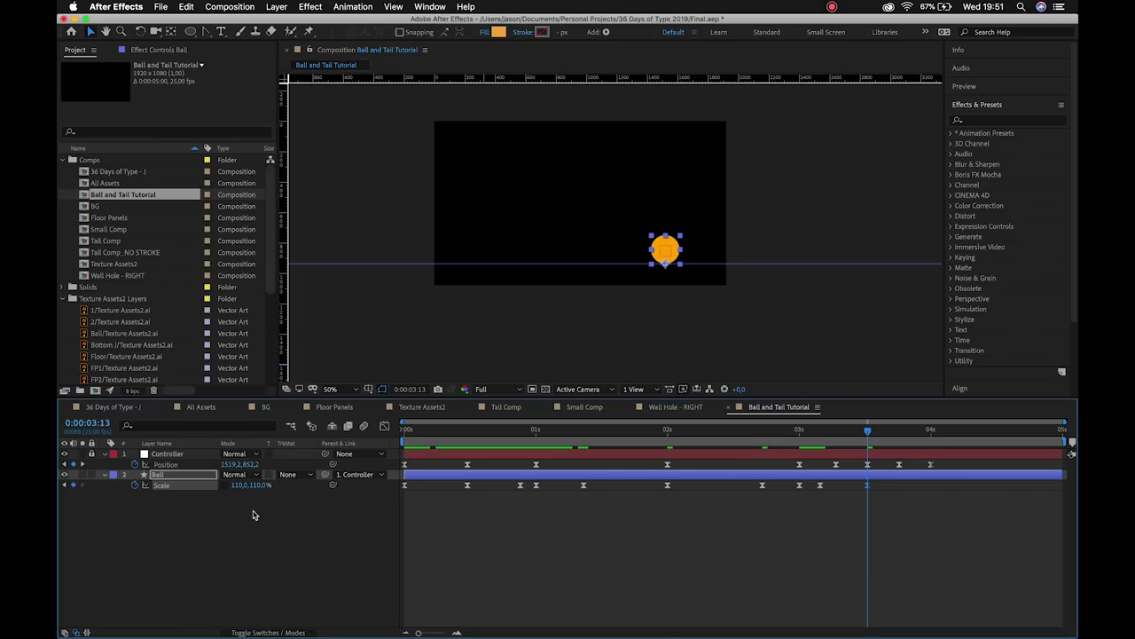
pyautogui.write('90')
pyautogui.press('Return')
# Move the 90, 110% Scale keyframe to 0:00:03:07 and paste a copy at 0:00:03:19 softened to 95, 105%.
pyautogui.moveTo(827, 439)
pyautogui.mouseDown()
pyautogui.moveTo(801, 437)
pyautogui.moveTo(837, 441)
pyautogui.mouseUp()
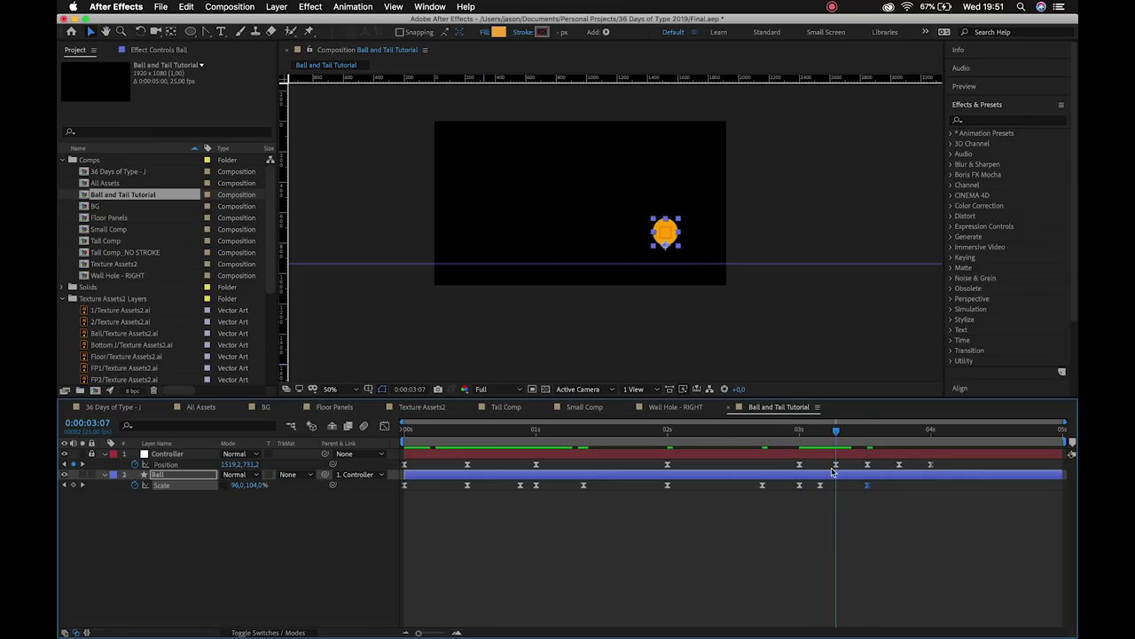
pyautogui.moveTo(821, 486); pyautogui.dragTo(835, 490)
pyautogui.moveTo(832, 439); pyautogui.dragTo(903, 450)
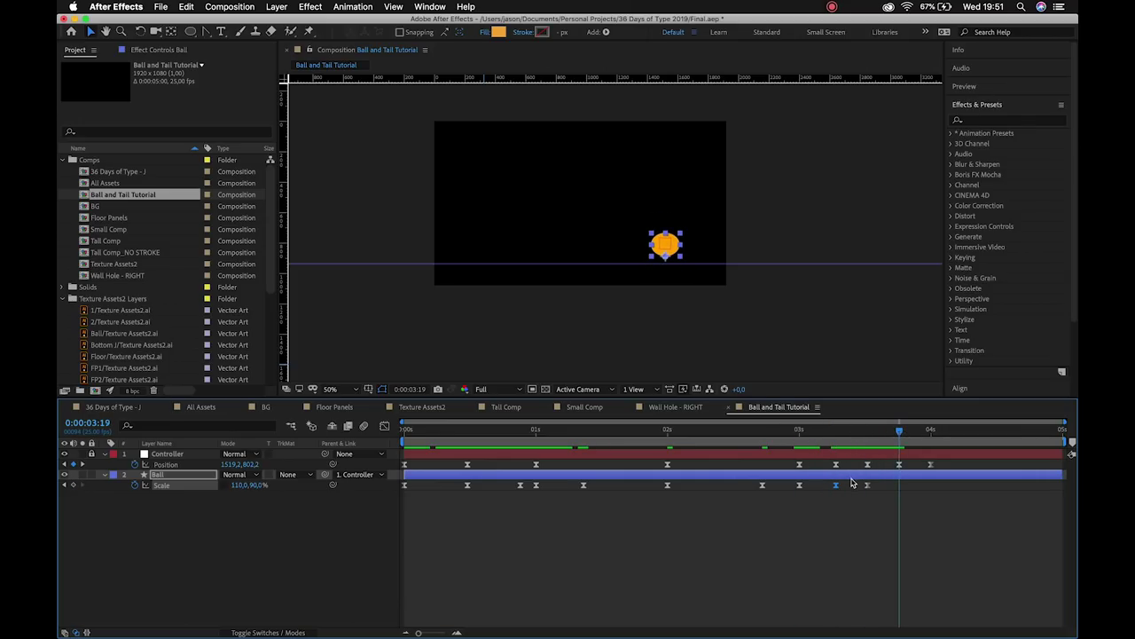
pyautogui.press('super+v')
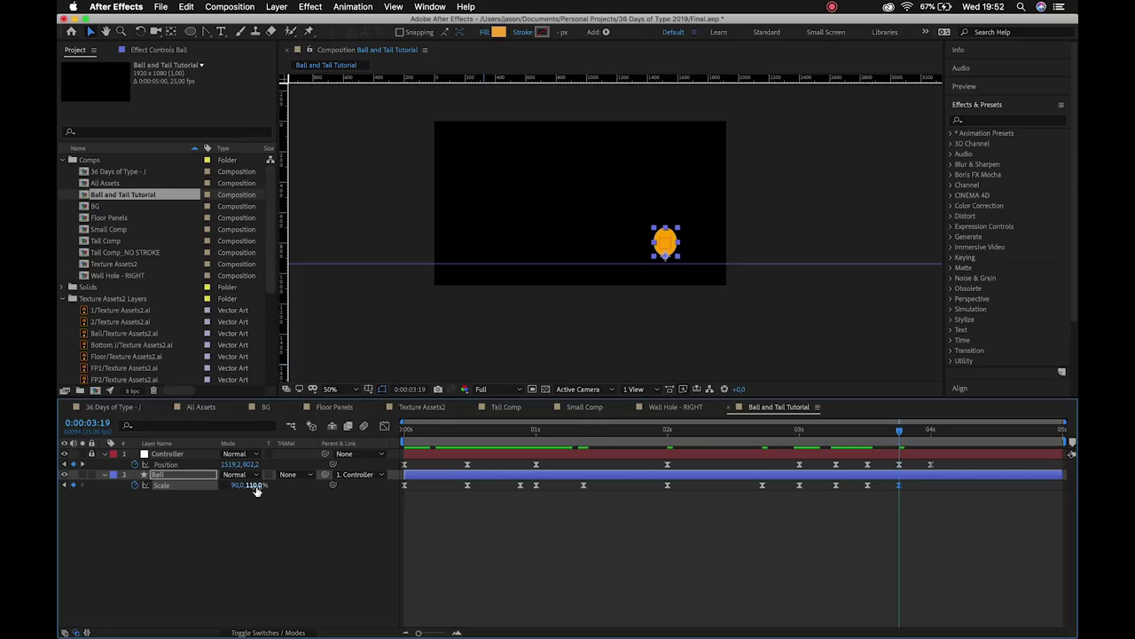
pyautogui.write('5')
pyautogui.press('Return')
# Key a slight squash in the Ball's Scale at 0:00:04:00 and return it to 100, 100% at 0:00:04:04.
pyautogui.moveTo(898, 433); pyautogui.dragTo(930, 432)
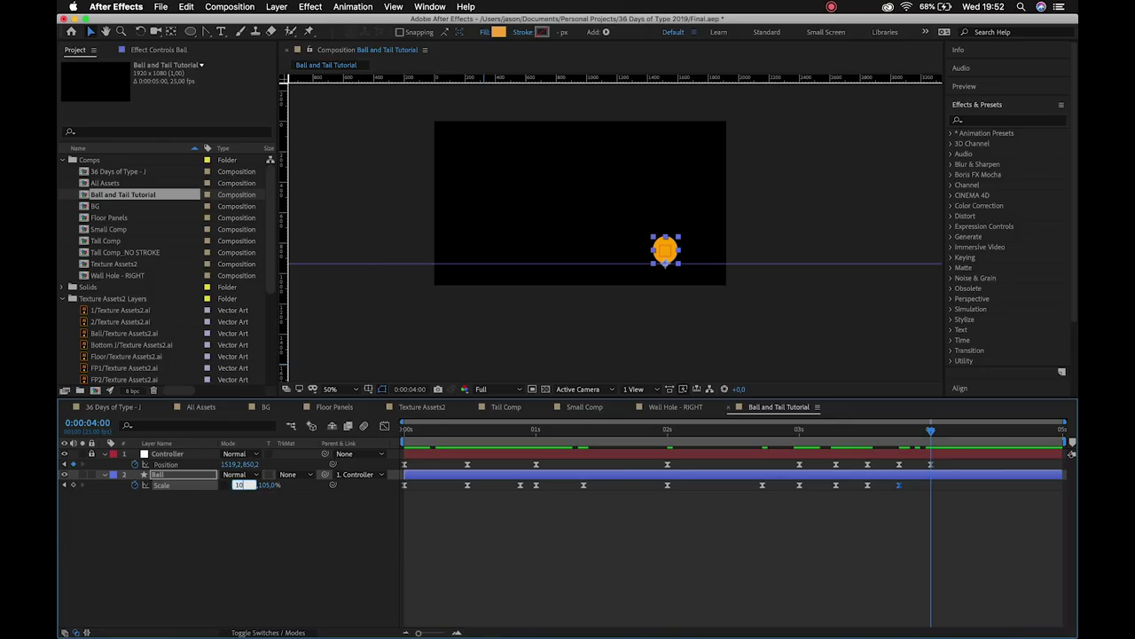
pyautogui.press('Return')
pyautogui.press('pagedown')
pyautogui.press('pagedown')
pyautogui.press('pagedown')
pyautogui.press('pagedown')
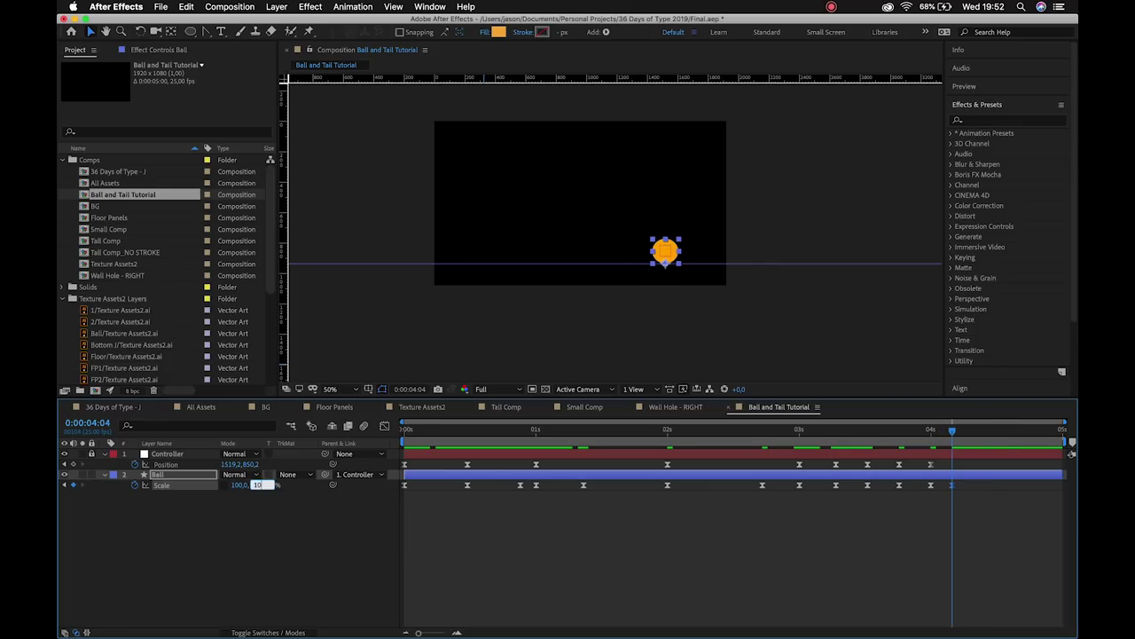
pyautogui.press('Return')
# Preview the squash-and-stretch animation from the start, and return to 0:00:00:00.
pyautogui.click(414, 431)
pyautogui.press('space')
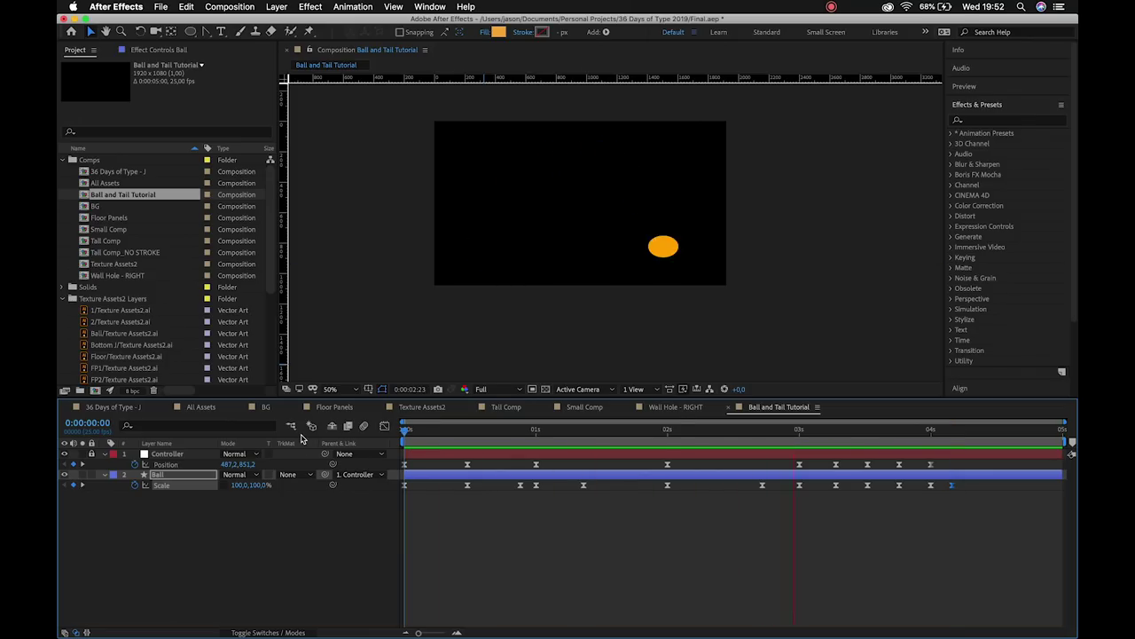
pyautogui.press('space')
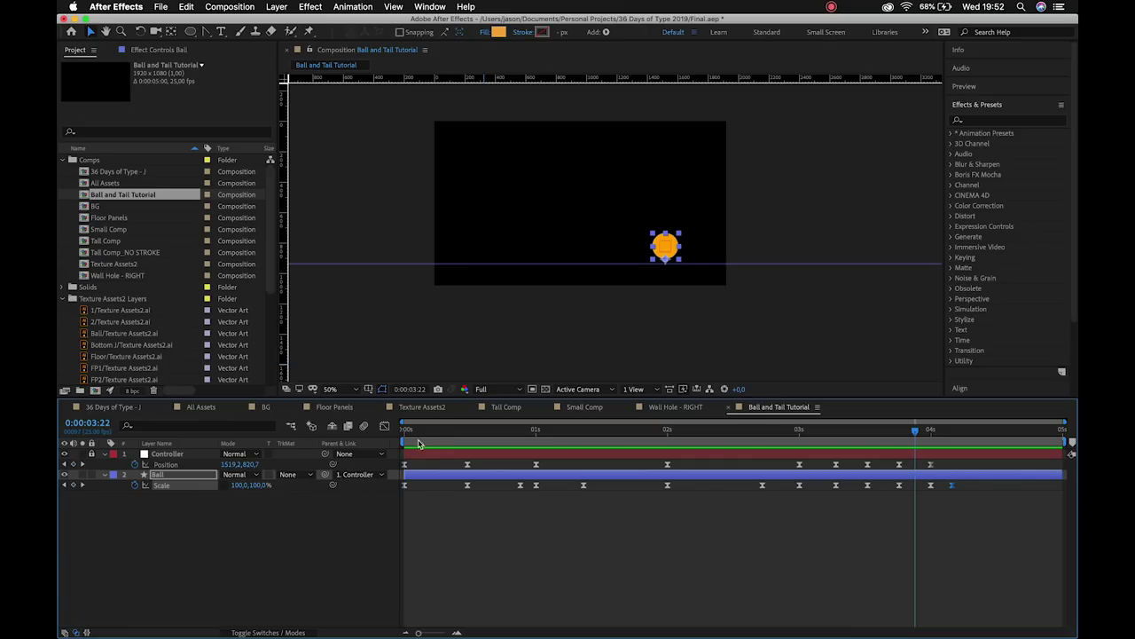
pyautogui.moveTo(412, 433); pyautogui.dragTo(383, 432)
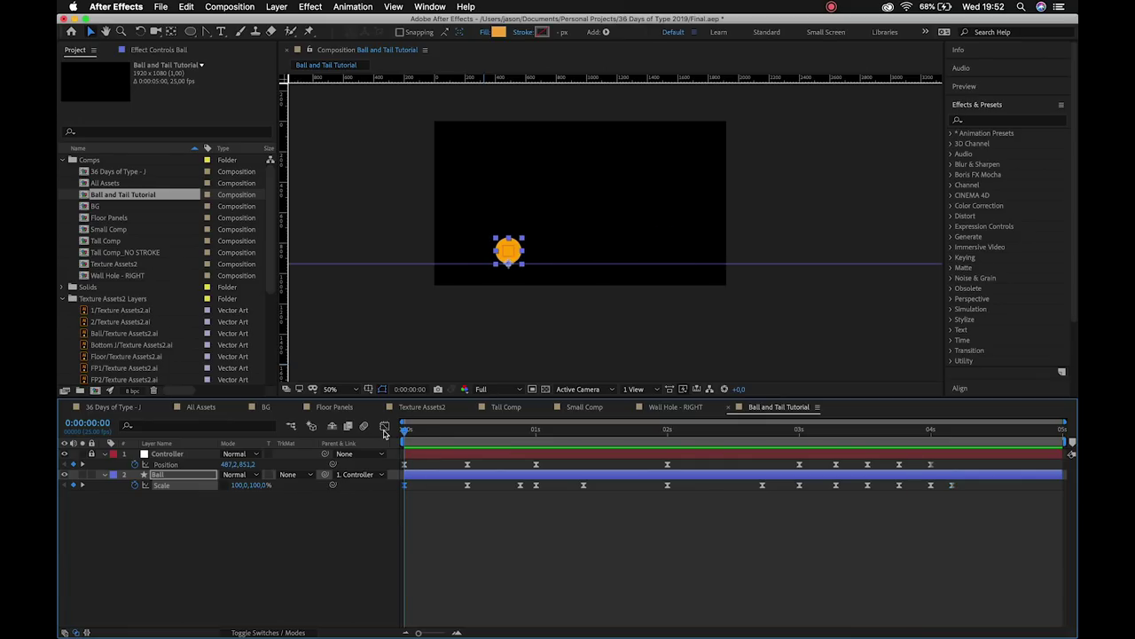
# Compare the speed graphs of the Ball's Scale and the Controller's Position over the opening movement up to 0:00:00:12.
pyautogui.click(385, 427)
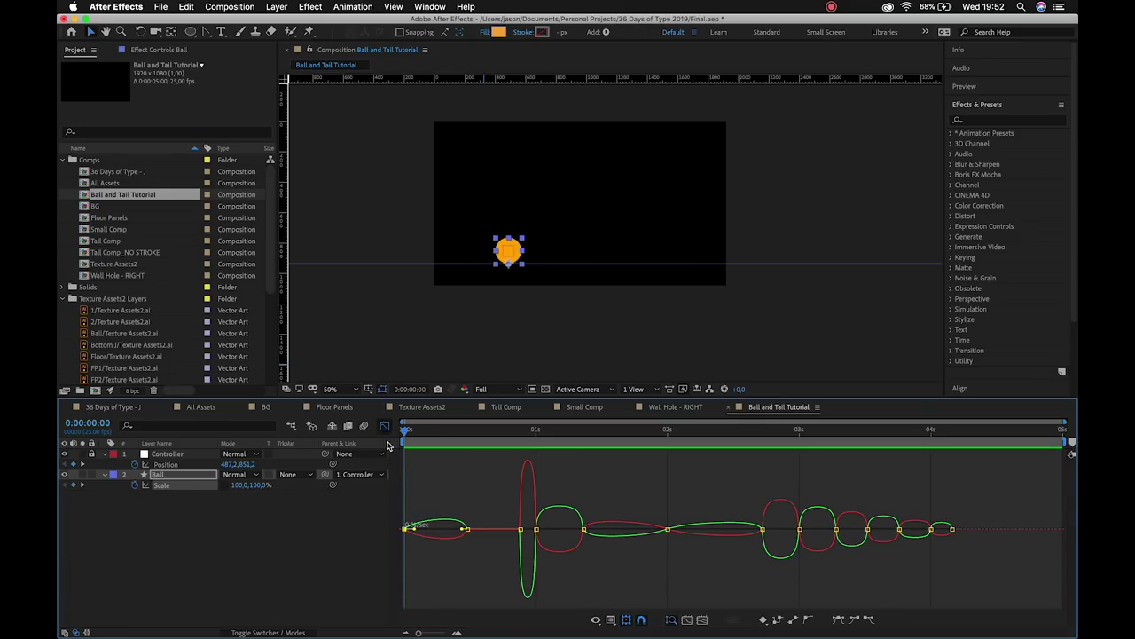
pyautogui.click(457, 633)
pyautogui.click(457, 633)
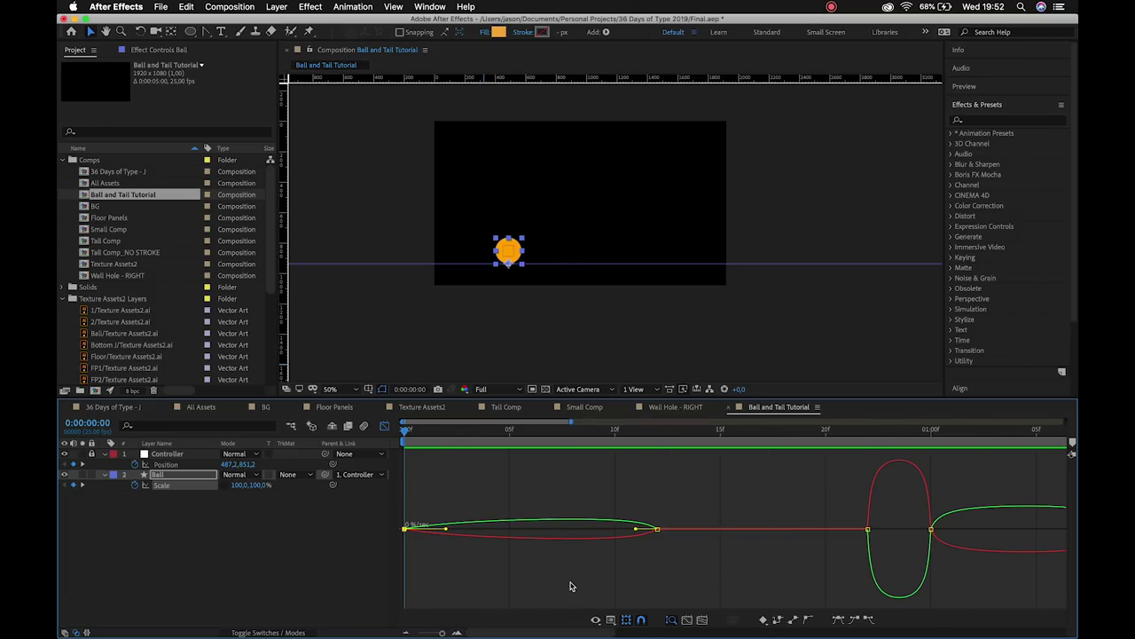
pyautogui.moveTo(404, 432); pyautogui.dragTo(373, 451)
pyautogui.click(384, 428)
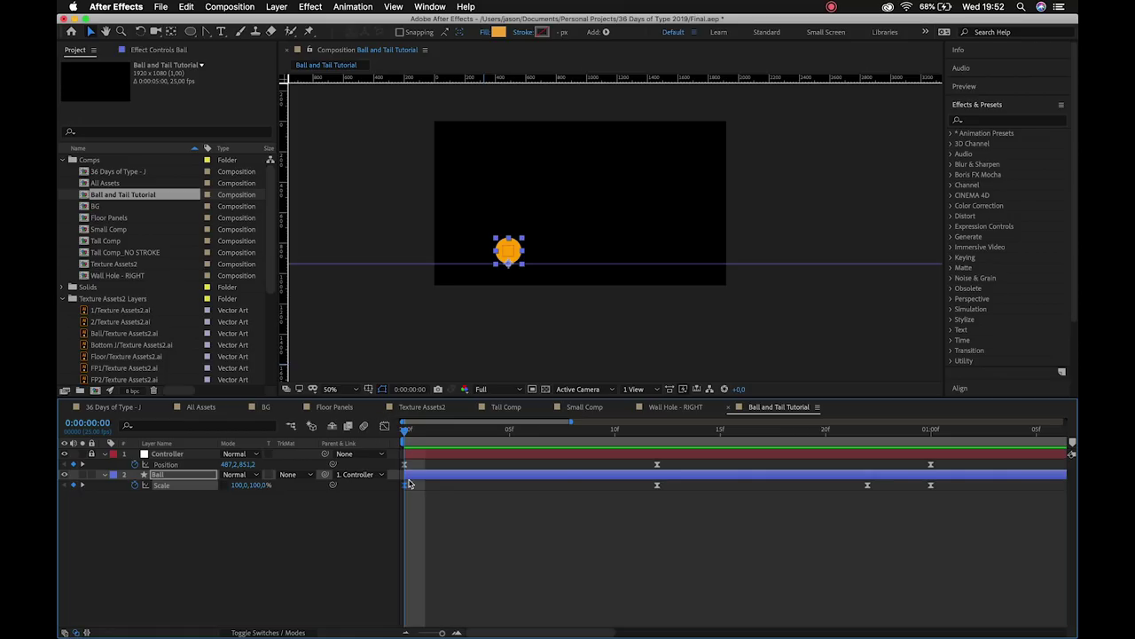
pyautogui.click(404, 466)
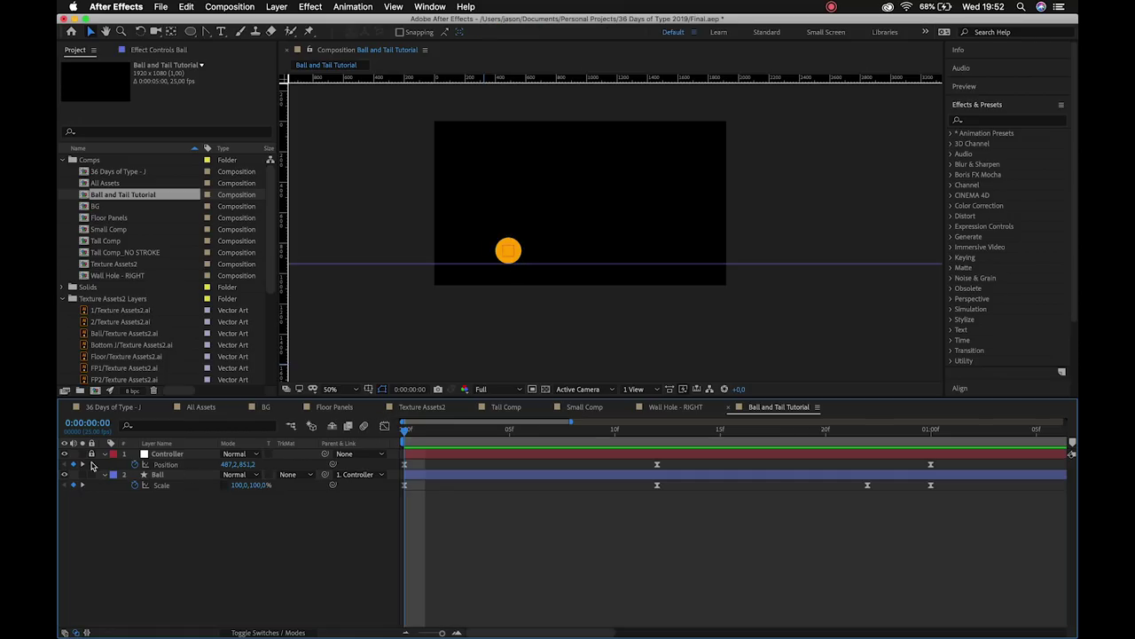
pyautogui.click(405, 464)
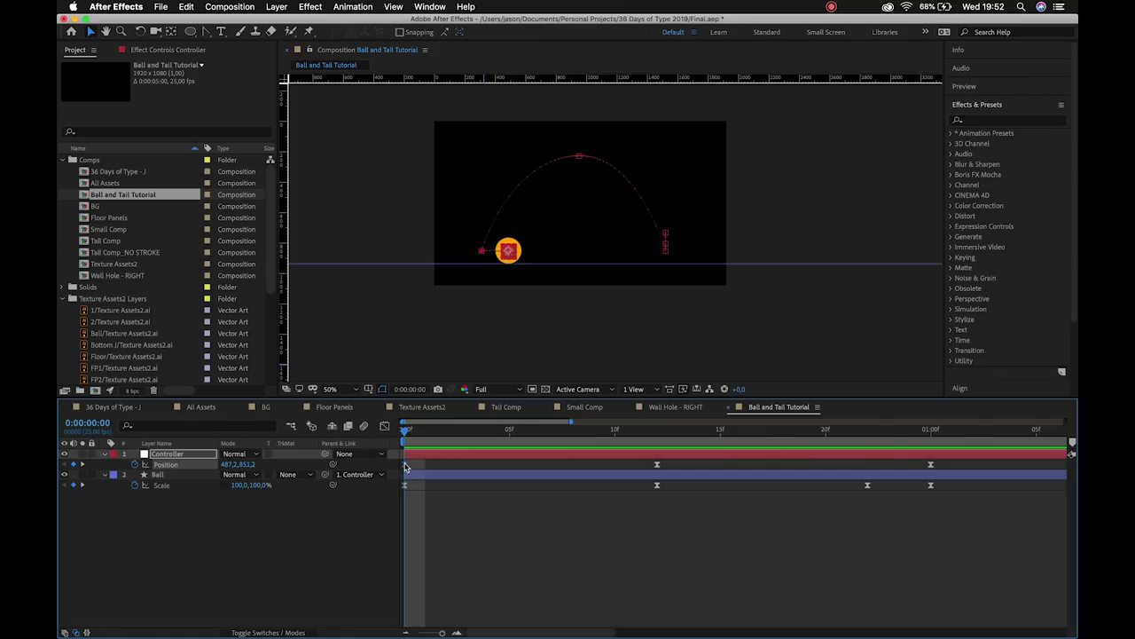
pyautogui.click(384, 428)
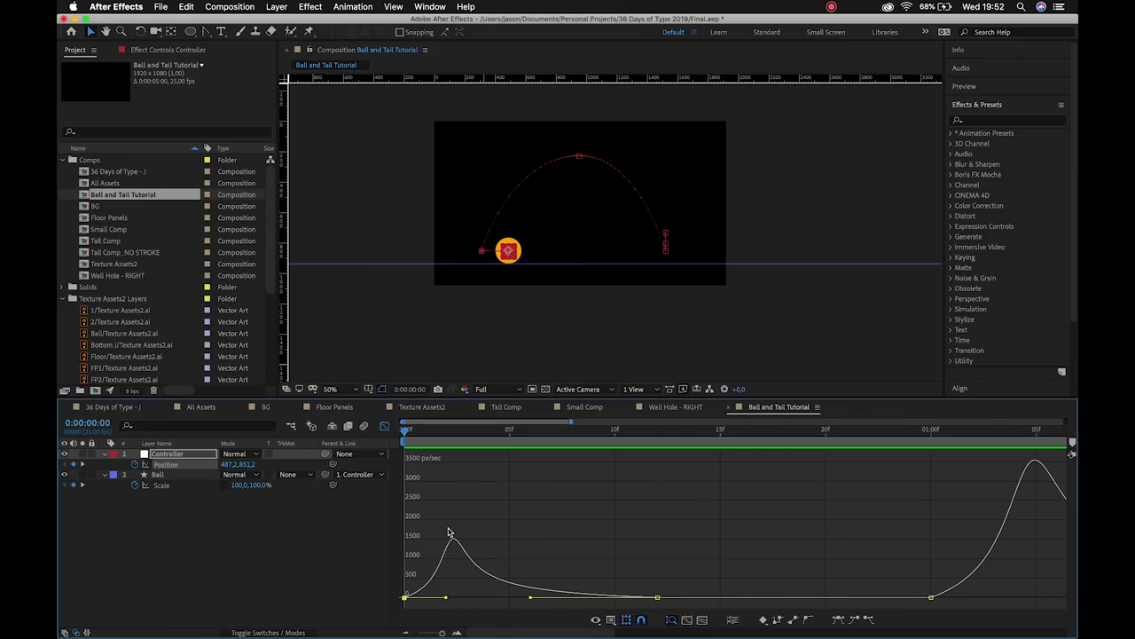
# Lengthen both incoming ease handles of the Ball's Scale keyframe at 0:00:00:12 to match the Controller's speed curve, and preview it.
pyautogui.click(384, 428)
pyautogui.click(406, 485)
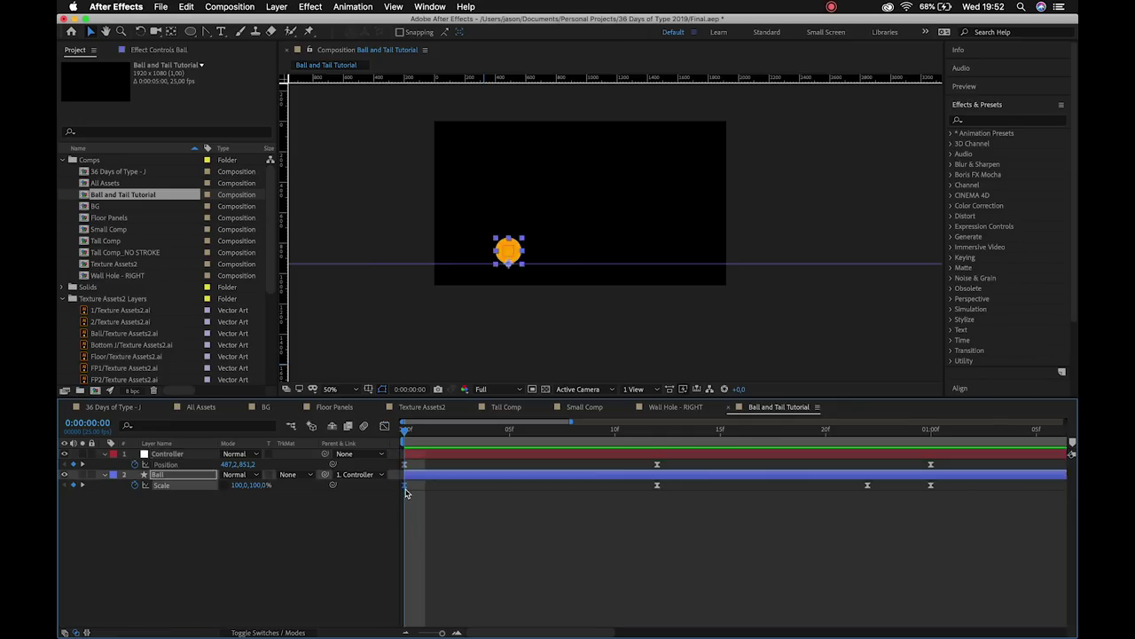
pyautogui.click(384, 427)
pyautogui.moveTo(635, 529); pyautogui.dragTo(479, 534)
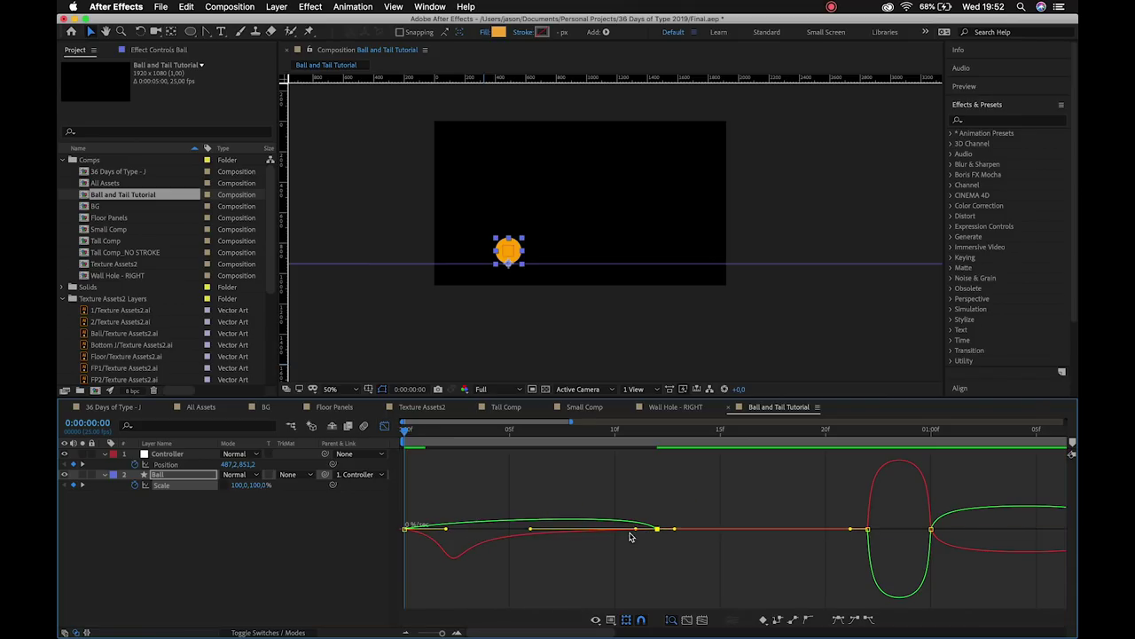
pyautogui.moveTo(635, 530); pyautogui.dragTo(499, 532)
pyautogui.press('space')
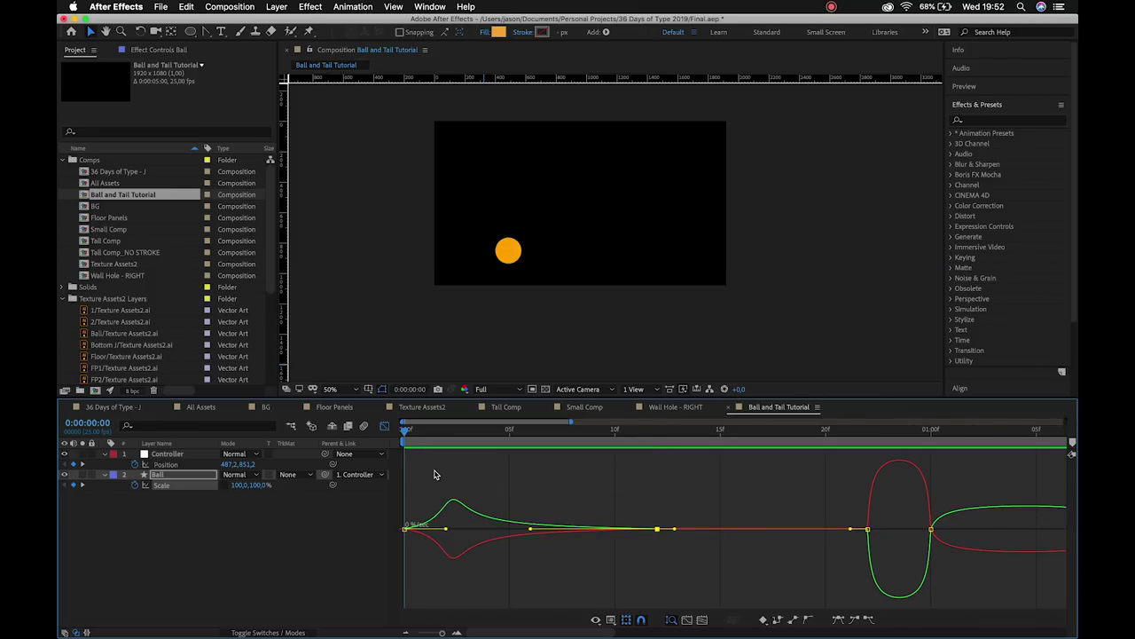
pyautogui.press('space')
# Lengthen both outgoing ease handles of the Ball's Scale keyframe at 0:00:00:22 so the squash speed peaks just before 0:00:01:00.
pyautogui.moveTo(488, 431); pyautogui.dragTo(765, 433)
pyautogui.moveTo(743, 525); pyautogui.dragTo(550, 530)
pyautogui.moveTo(515, 436); pyautogui.dragTo(692, 446)
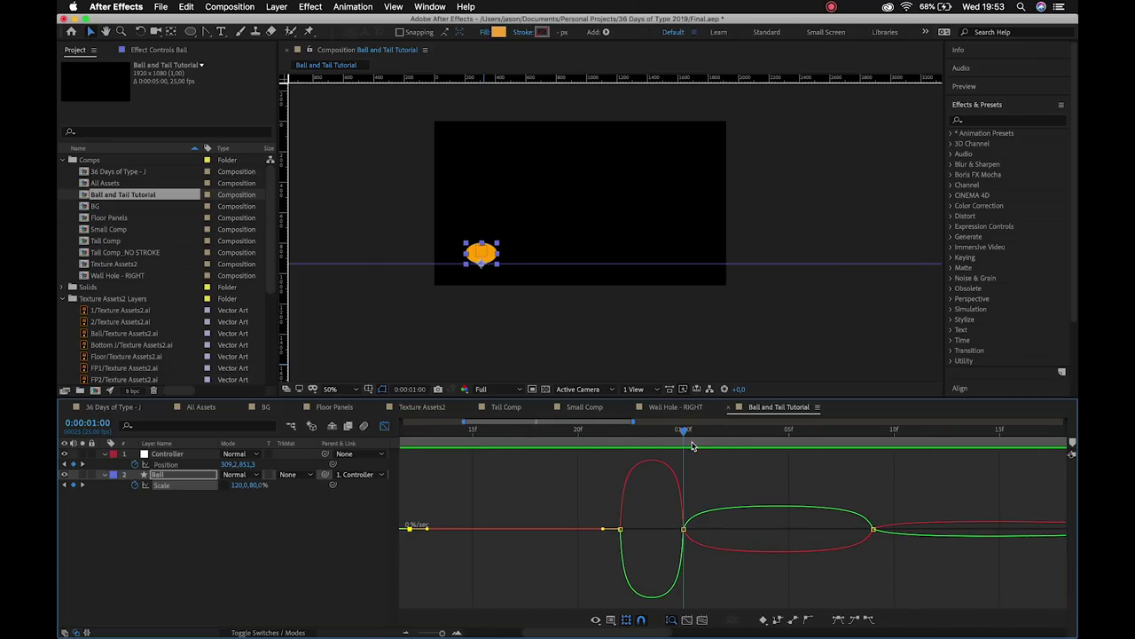
pyautogui.moveTo(625, 531); pyautogui.dragTo(659, 532)
pyautogui.moveTo(627, 567); pyautogui.dragTo(653, 569)
pyautogui.click(607, 432)
pyautogui.moveTo(616, 439); pyautogui.dragTo(683, 453)
# Lengthen both incoming ease handles of the Scale keyframe at 0:00:01:09 so the stretch peaks just after takeoff, and preview the jump.
pyautogui.moveTo(742, 532); pyautogui.dragTo(657, 536)
pyautogui.moveTo(593, 433); pyautogui.dragTo(793, 455)
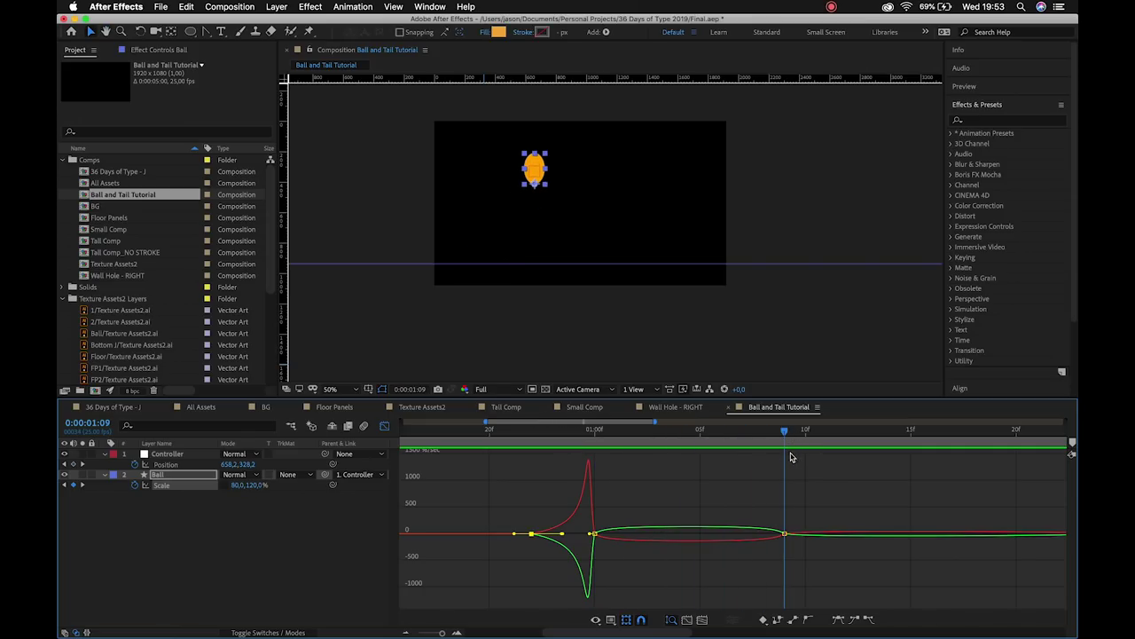
pyautogui.click(784, 533)
pyautogui.moveTo(769, 533); pyautogui.dragTo(689, 534)
pyautogui.moveTo(768, 536); pyautogui.dragTo(689, 534)
pyautogui.moveTo(528, 436); pyautogui.dragTo(596, 442)
pyautogui.press('space')
pyautogui.press('space')
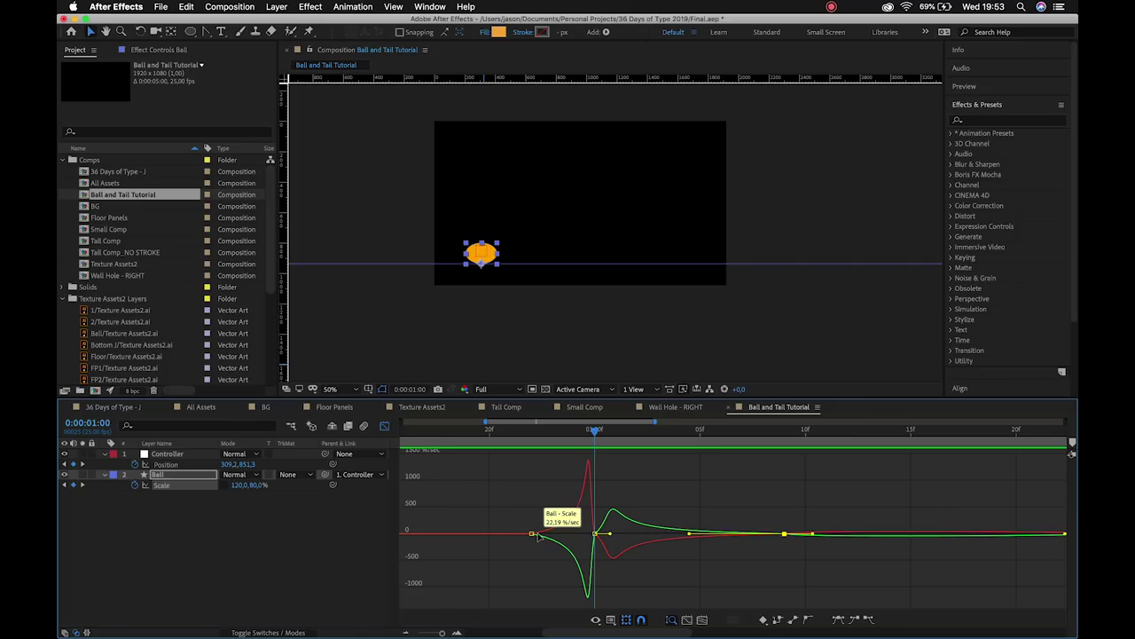
# Try lengthening the outgoing ease handles of the Scale keyframe at 0:00:01:09 towards 0:00:02:00, and preview the ascent.
pyautogui.moveTo(595, 536)
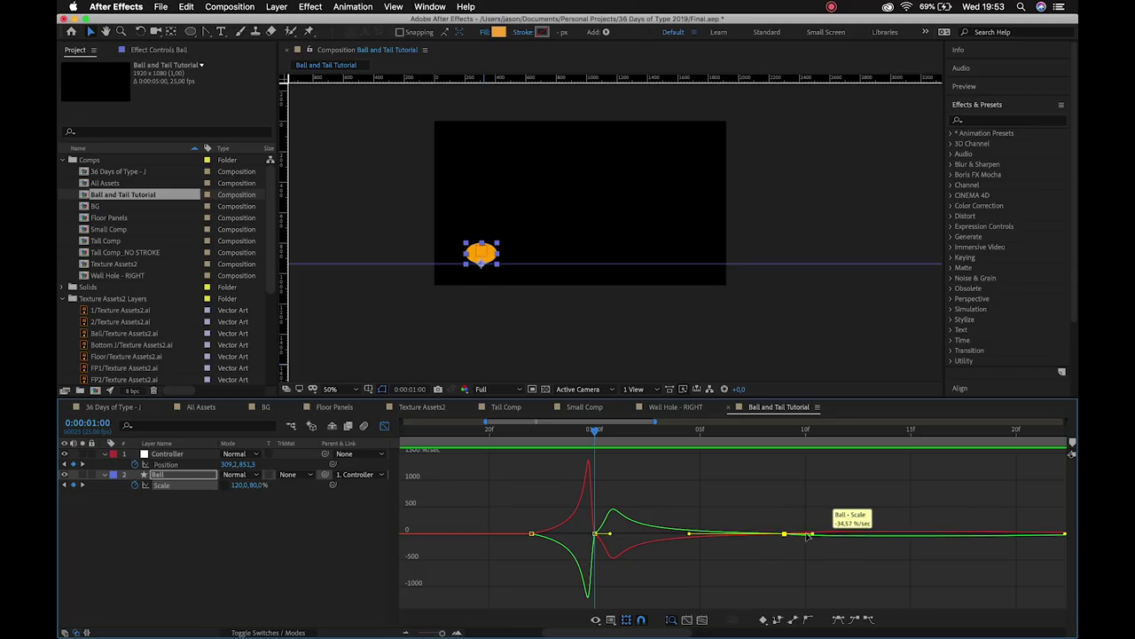
pyautogui.moveTo(797, 537); pyautogui.dragTo(552, 585)
pyautogui.moveTo(659, 556); pyautogui.dragTo(565, 572)
pyautogui.moveTo(458, 435); pyautogui.dragTo(606, 500)
pyautogui.click(710, 521)
pyautogui.moveTo(621, 437); pyautogui.dragTo(457, 441)
pyautogui.click(466, 528)
pyautogui.moveTo(494, 528); pyautogui.dragTo(629, 563)
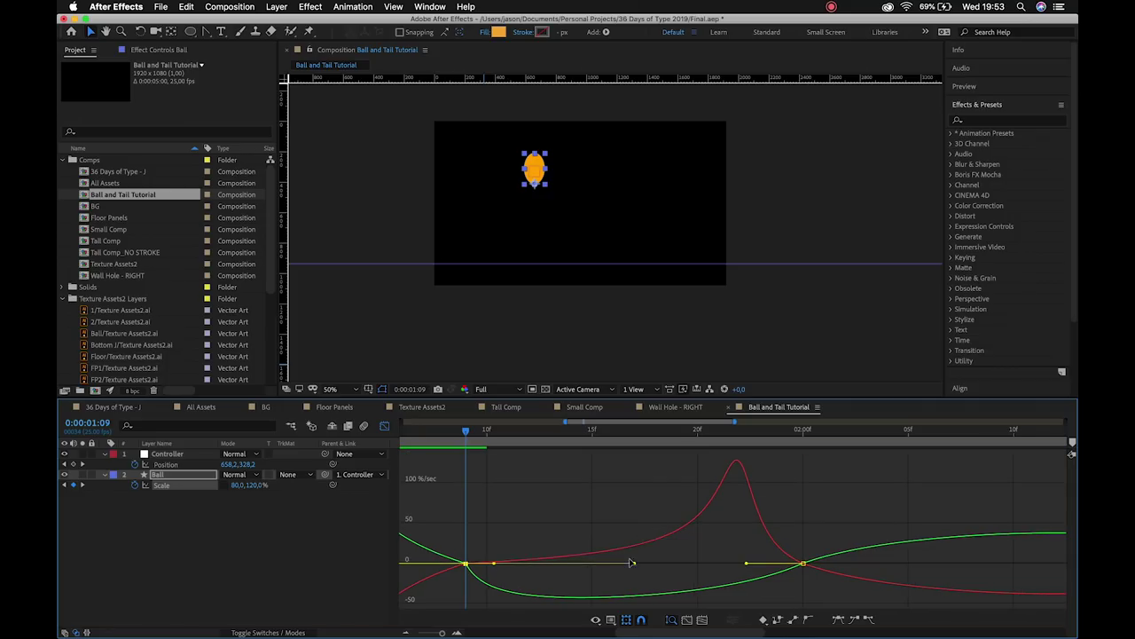
pyautogui.moveTo(500, 564); pyautogui.dragTo(638, 559)
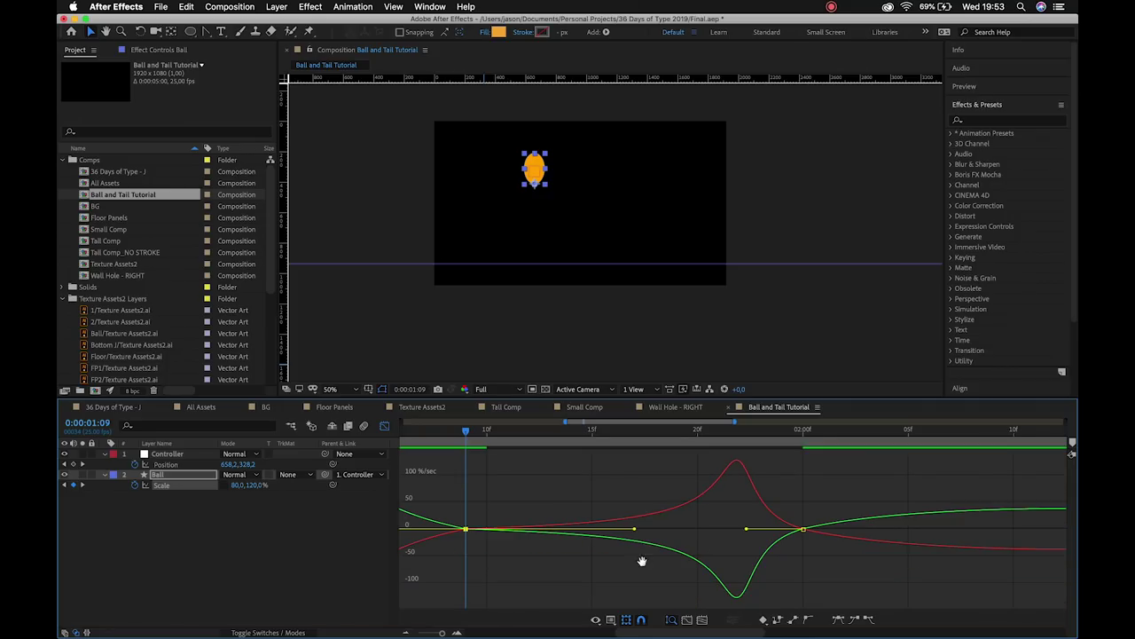
pyautogui.moveTo(534, 434); pyautogui.dragTo(430, 435)
pyautogui.press('space')
pyautogui.press('space')
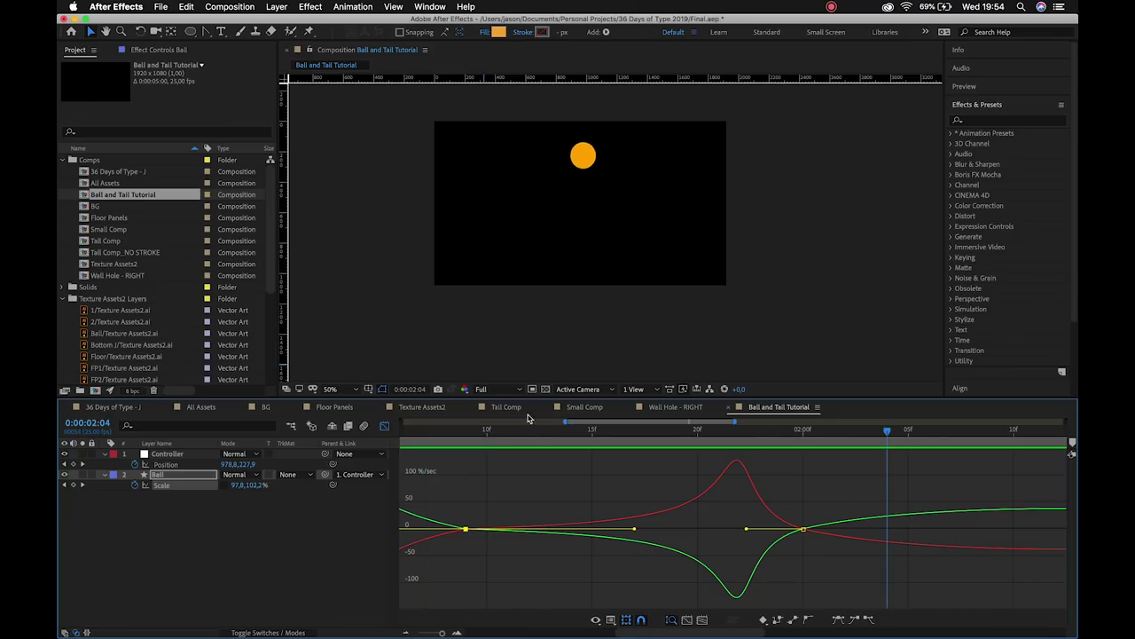
# Undo the changes to the outgoing ease handles of the Scale keyframe at 0:00:01:09.
pyautogui.press('super+z')
pyautogui.press('super+z')
pyautogui.press('super+z')
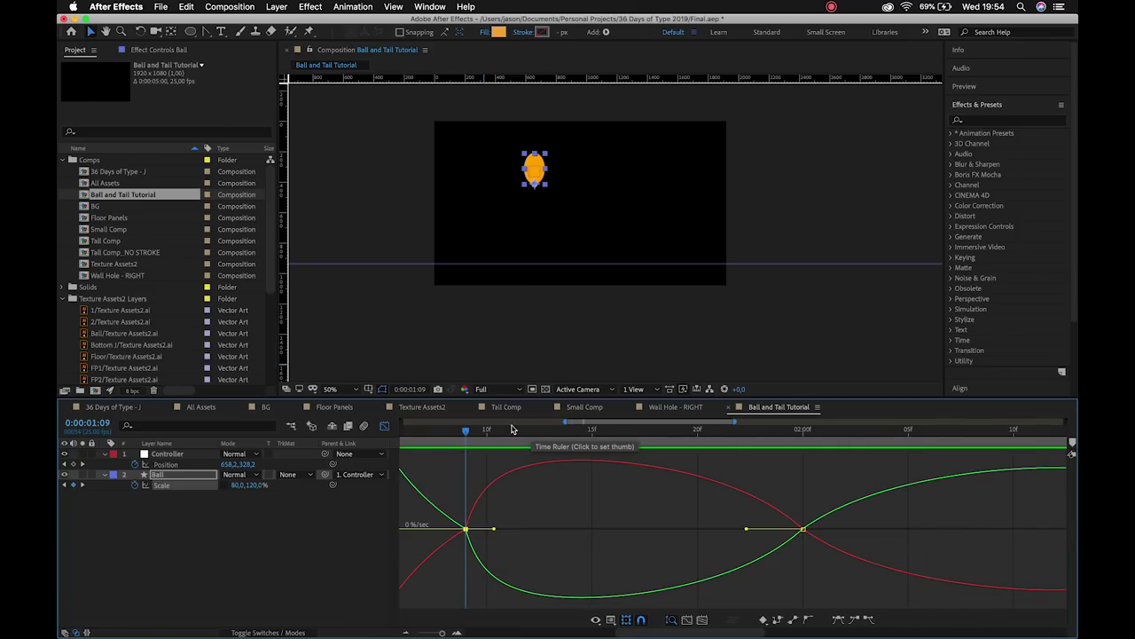
# Preview the eased animation from 0:00:00:00 with the whole Scale speed graph in view.
pyautogui.press('space')
pyautogui.moveTo(466, 433); pyautogui.dragTo(392, 454)
pyautogui.click(405, 633)
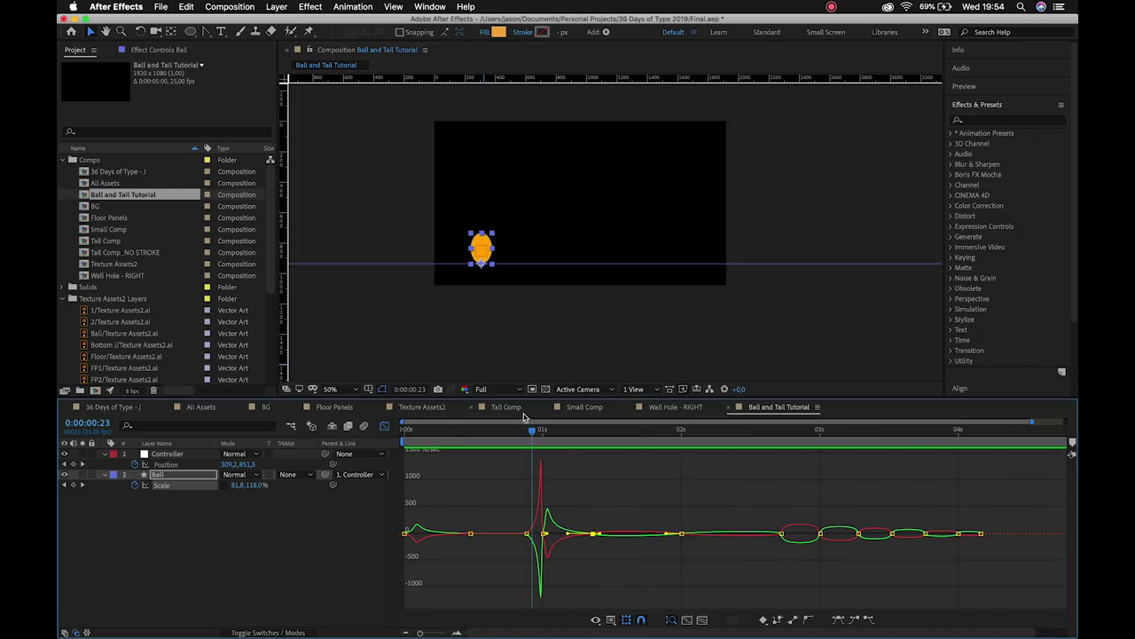
pyautogui.moveTo(532, 431); pyautogui.dragTo(375, 435)
pyautogui.press('space')
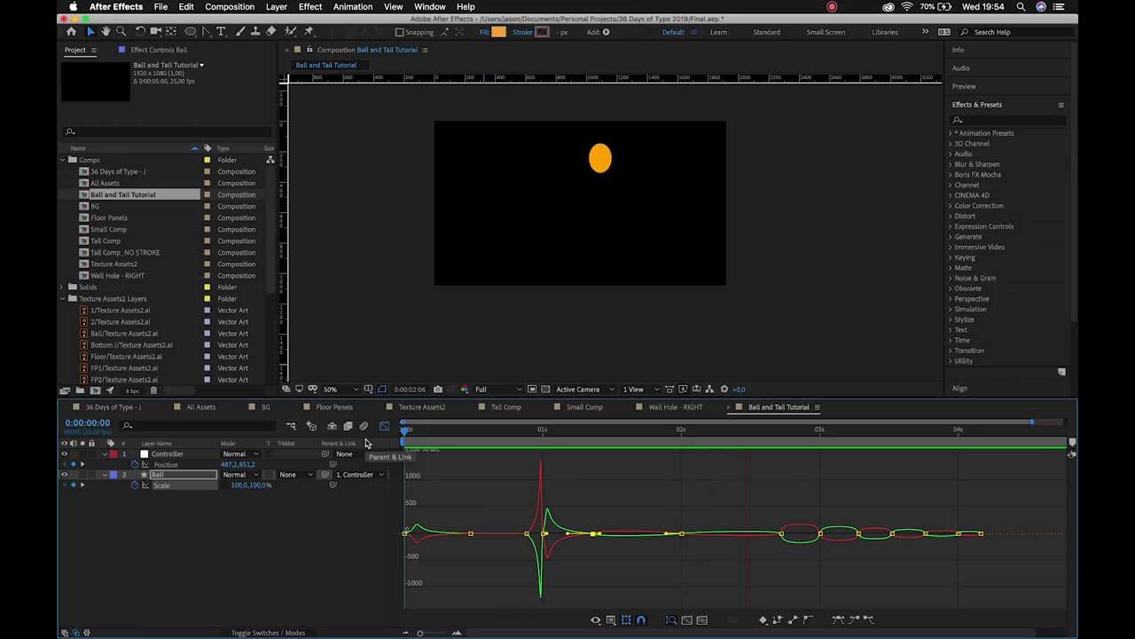
pyautogui.press('space')
# Lengthen both outgoing ease handles of the Scale keyframe at 0:00:02:00 towards 0:00:02:18, and preview the start of the descent.
pyautogui.click(792, 431)
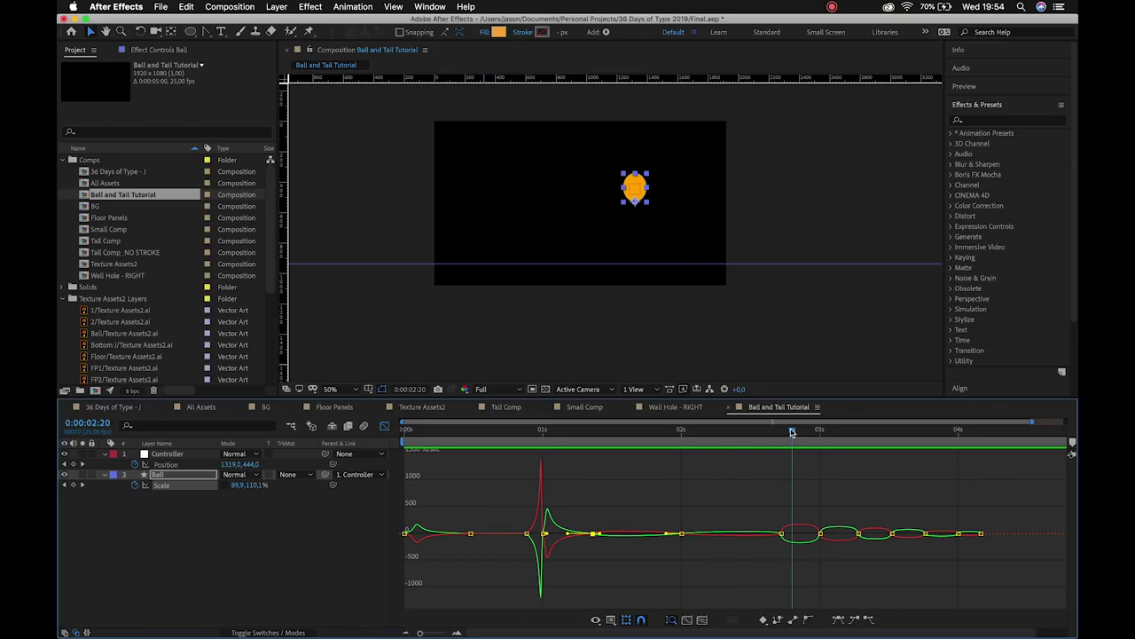
pyautogui.click(457, 631)
pyautogui.click(457, 632)
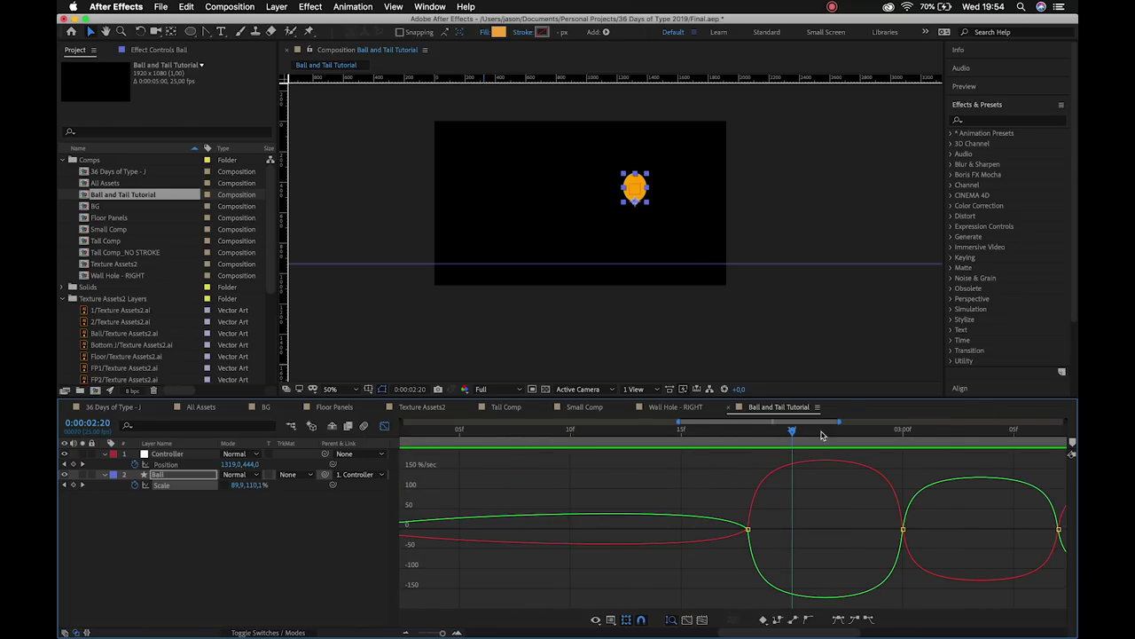
pyautogui.moveTo(786, 440); pyautogui.dragTo(743, 436)
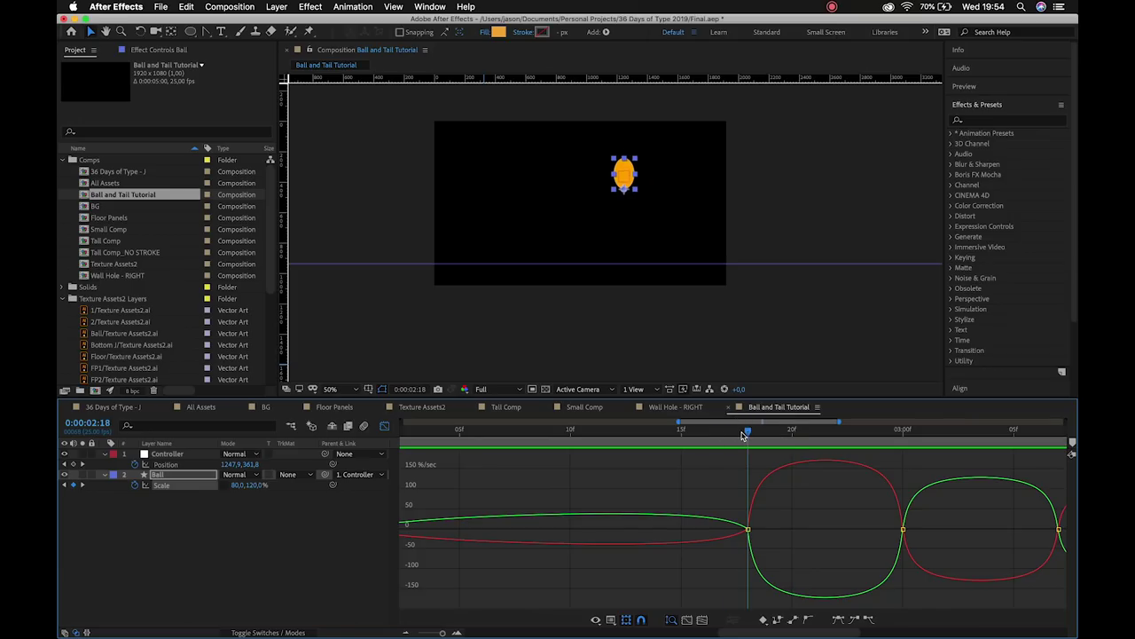
pyautogui.click(755, 529)
pyautogui.moveTo(748, 432); pyautogui.dragTo(825, 467)
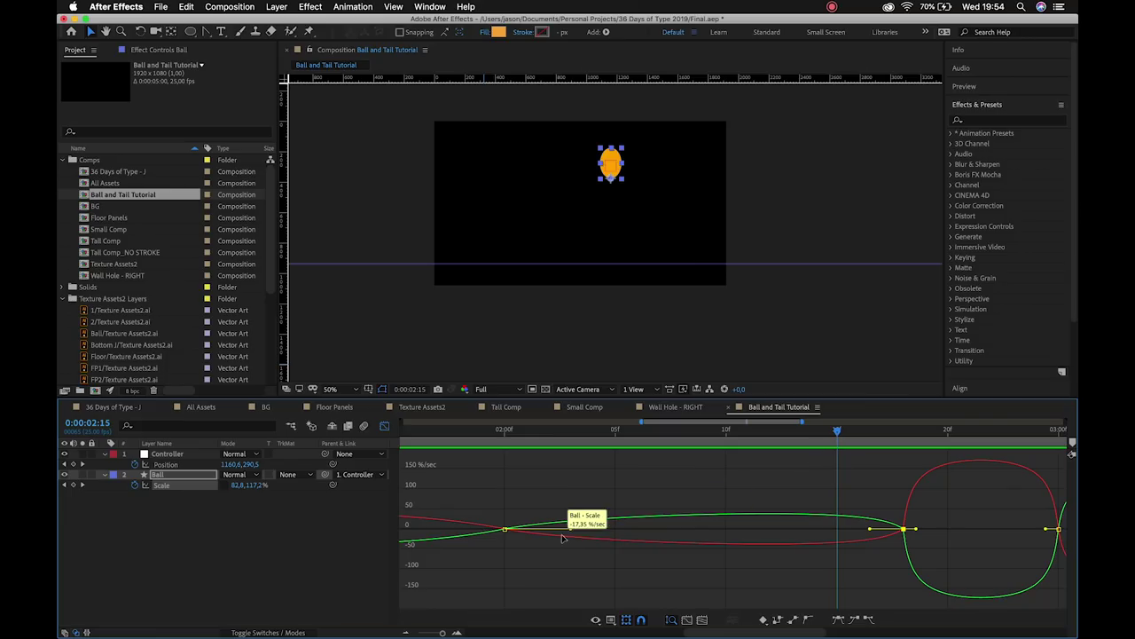
pyautogui.moveTo(570, 530); pyautogui.dragTo(698, 527)
pyautogui.moveTo(576, 529); pyautogui.dragTo(710, 529)
pyautogui.click(484, 432)
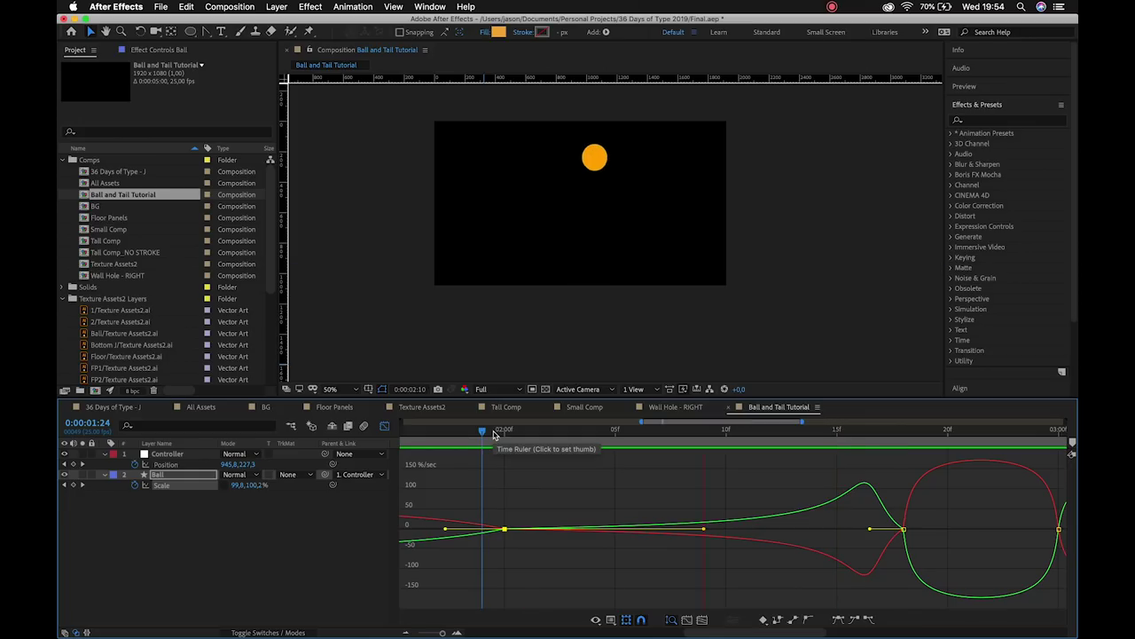
pyautogui.click(495, 433)
pyautogui.press('space')
# Lengthen both incoming ease handles of the Scale keyframe at 0:00:02:00, and preview the jump from 0:00:00:00.
pyautogui.moveTo(561, 493); pyautogui.dragTo(712, 482)
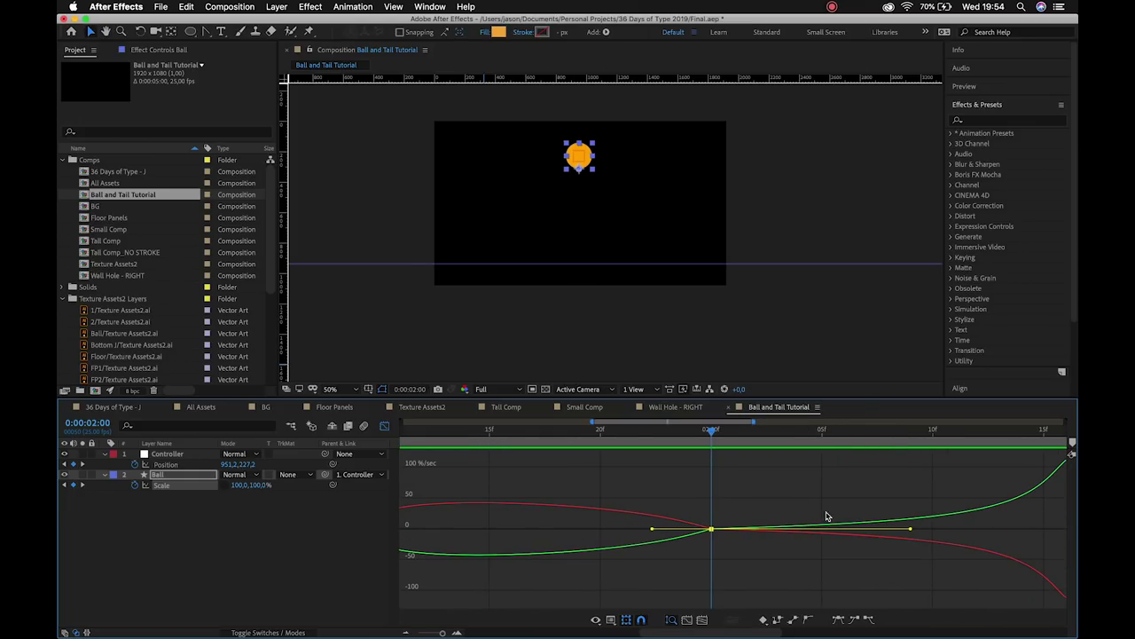
pyautogui.moveTo(632, 529); pyautogui.dragTo(514, 539)
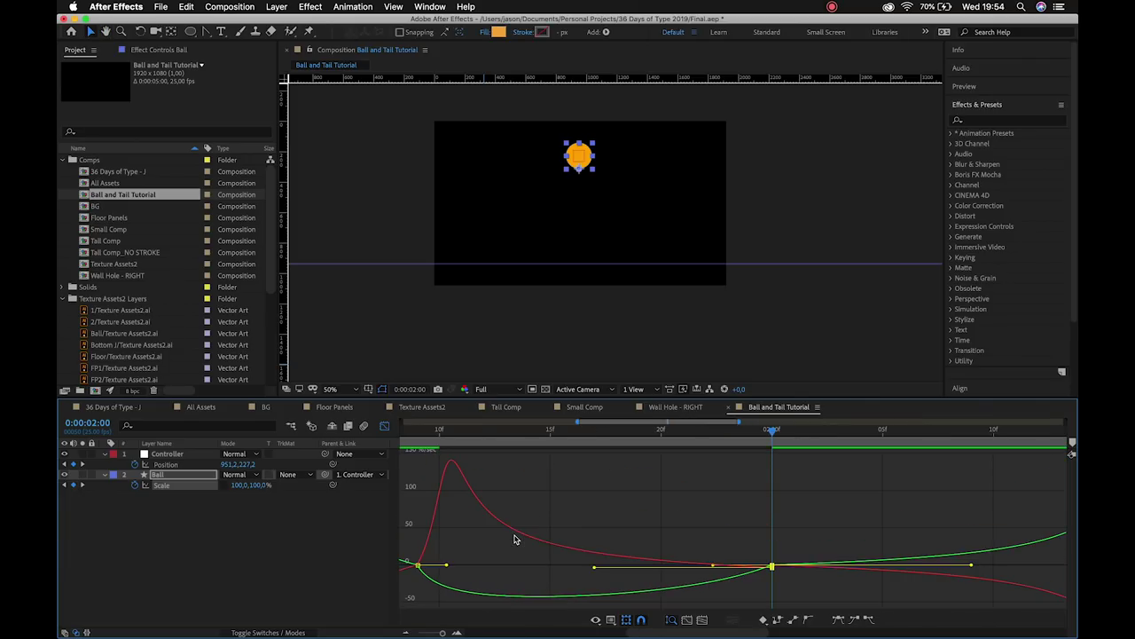
pyautogui.moveTo(594, 568); pyautogui.dragTo(594, 563)
pyautogui.moveTo(714, 566); pyautogui.dragTo(588, 562)
pyautogui.click(404, 633)
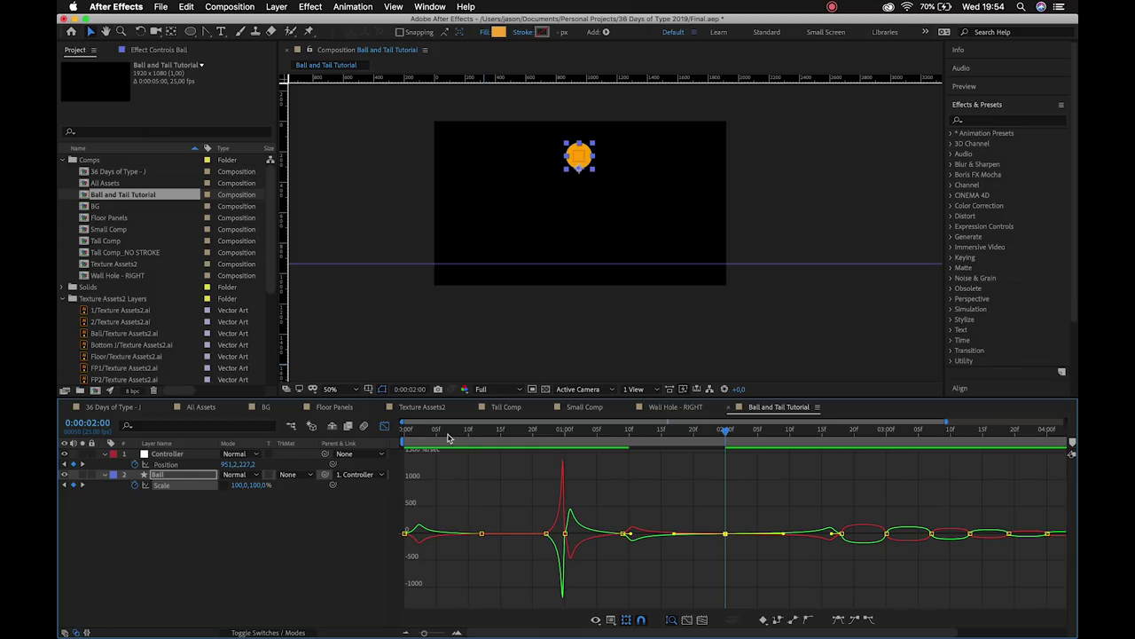
pyautogui.moveTo(448, 438); pyautogui.dragTo(380, 432)
pyautogui.press('space')
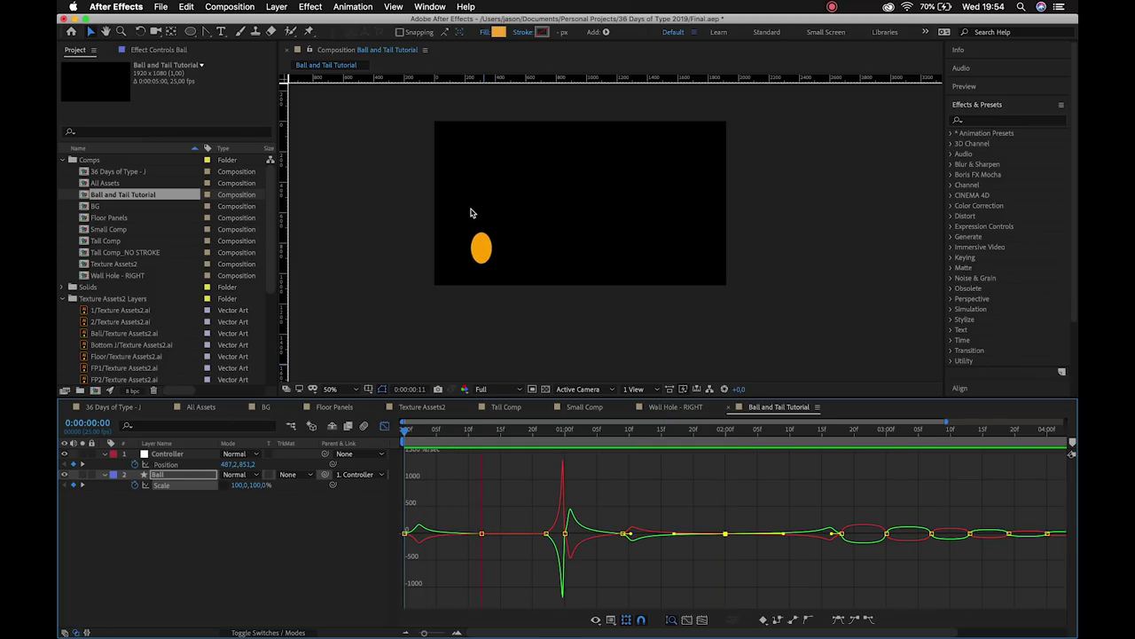
pyautogui.press('space')
pyautogui.click(597, 431)
pyautogui.press('space')
pyautogui.press('space')
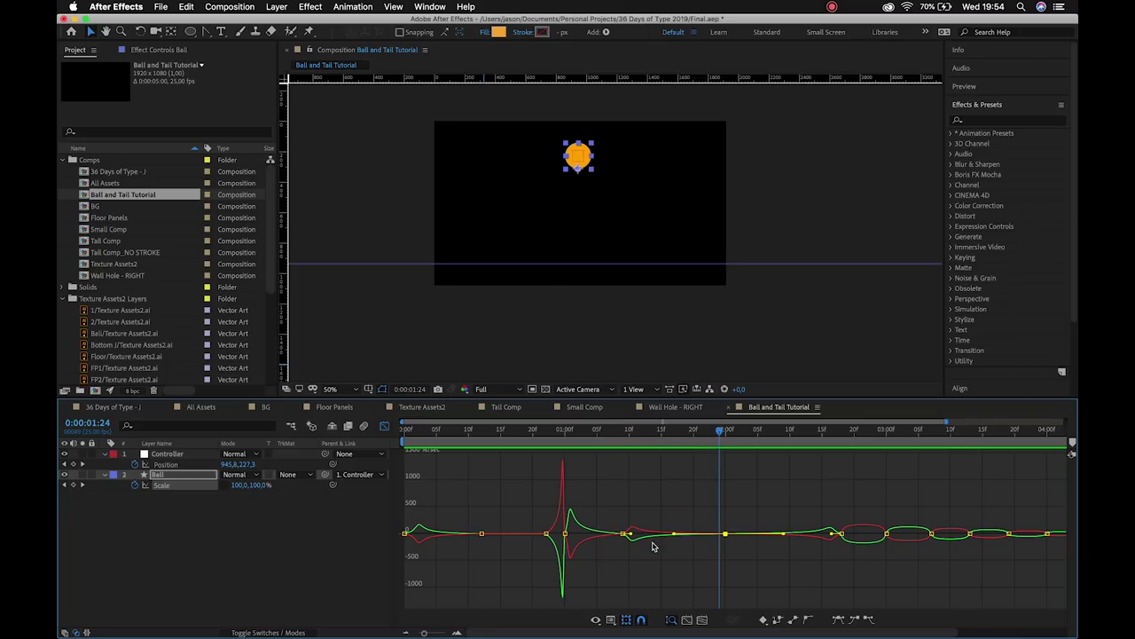
# Lengthen both outgoing ease handles of the Scale keyframe at 0:00:02:18 to about halfway towards 0:00:03:00.
pyautogui.moveTo(637, 431); pyautogui.dragTo(888, 438)
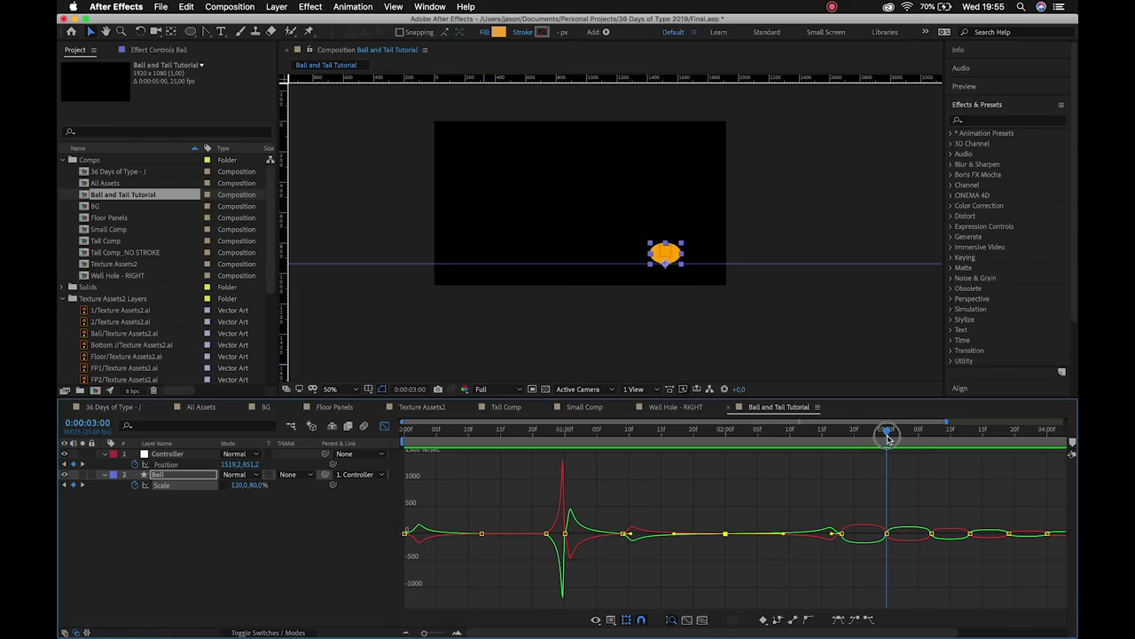
pyautogui.click(457, 631)
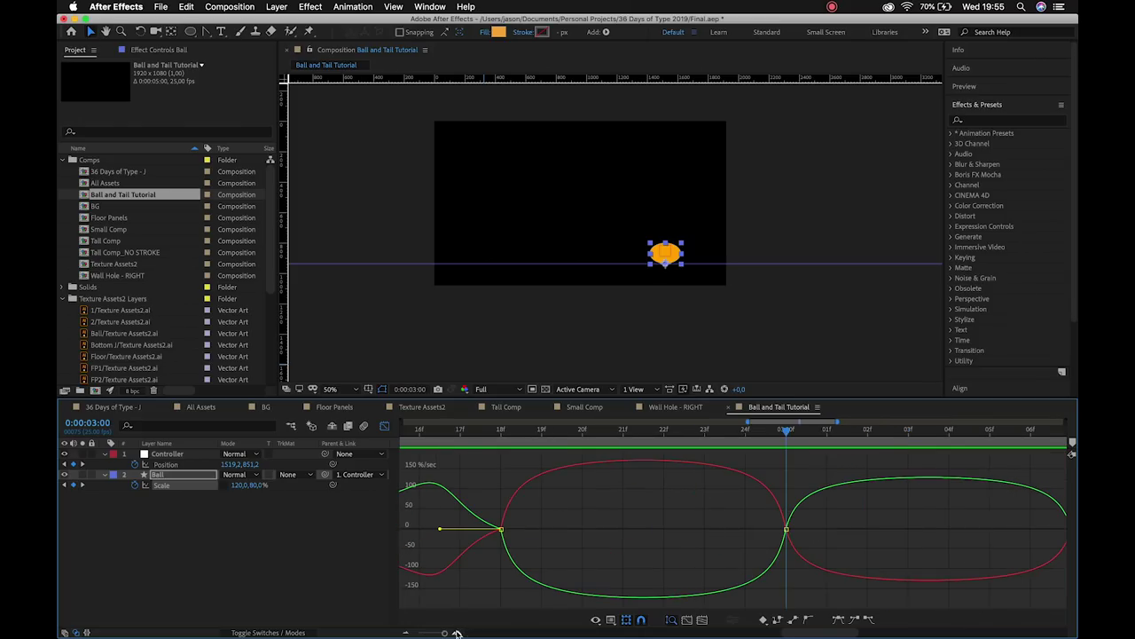
pyautogui.click(507, 531)
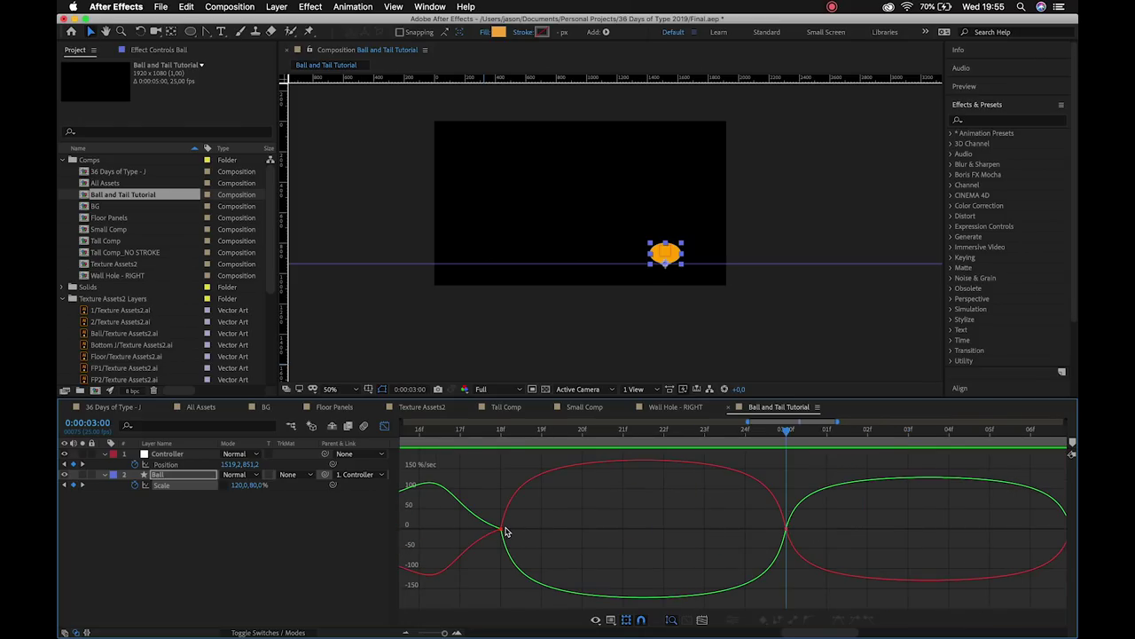
pyautogui.click(506, 531)
pyautogui.click(525, 531)
pyautogui.moveTo(524, 530); pyautogui.dragTo(700, 527)
pyautogui.click(526, 569)
pyautogui.moveTo(524, 567); pyautogui.dragTo(681, 565)
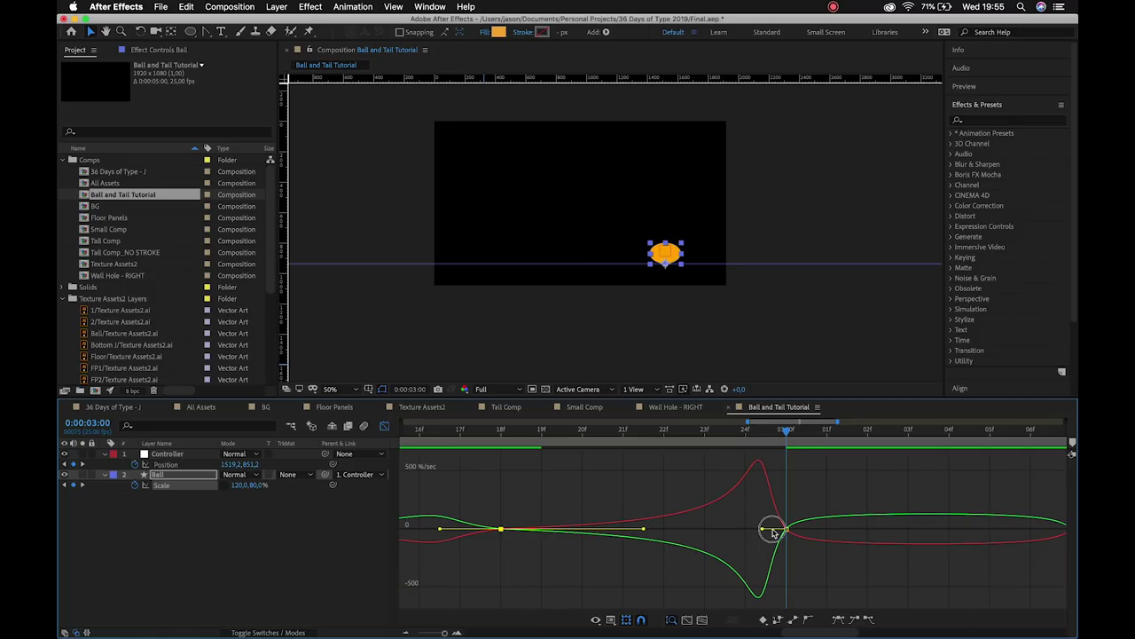
# Shorten the incoming ease handles of the Scale keyframe at 0:00:03:00 so the squash peaks at the landing, and preview it.
pyautogui.moveTo(774, 532); pyautogui.dragTo(778, 532)
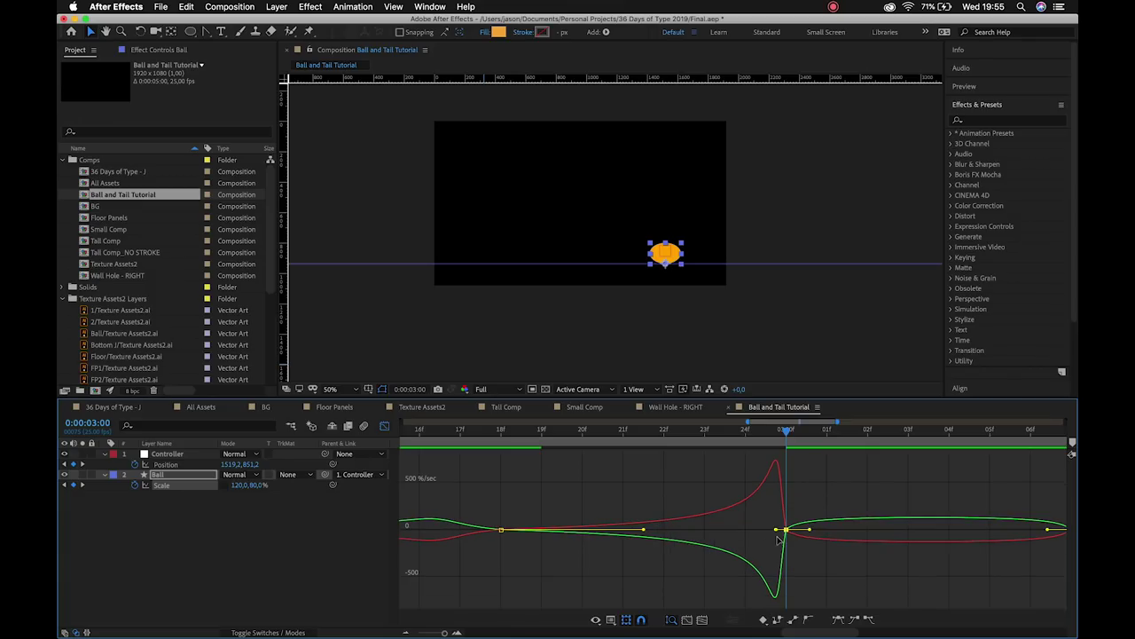
pyautogui.moveTo(658, 435); pyautogui.dragTo(798, 450)
pyautogui.press('space')
pyautogui.press('space')
pyautogui.click(623, 434)
pyautogui.press('space')
# Lengthen the incoming Scale ease handles at 0:00:03:07 and shorten the outgoing ones at 0:00:03:00, checking the rebound in a preview.
pyautogui.moveTo(865, 515); pyautogui.dragTo(762, 512)
pyautogui.press('v')
pyautogui.moveTo(945, 530); pyautogui.dragTo(815, 531)
pyautogui.moveTo(944, 528); pyautogui.dragTo(823, 533)
pyautogui.moveTo(707, 531); pyautogui.dragTo(692, 531)
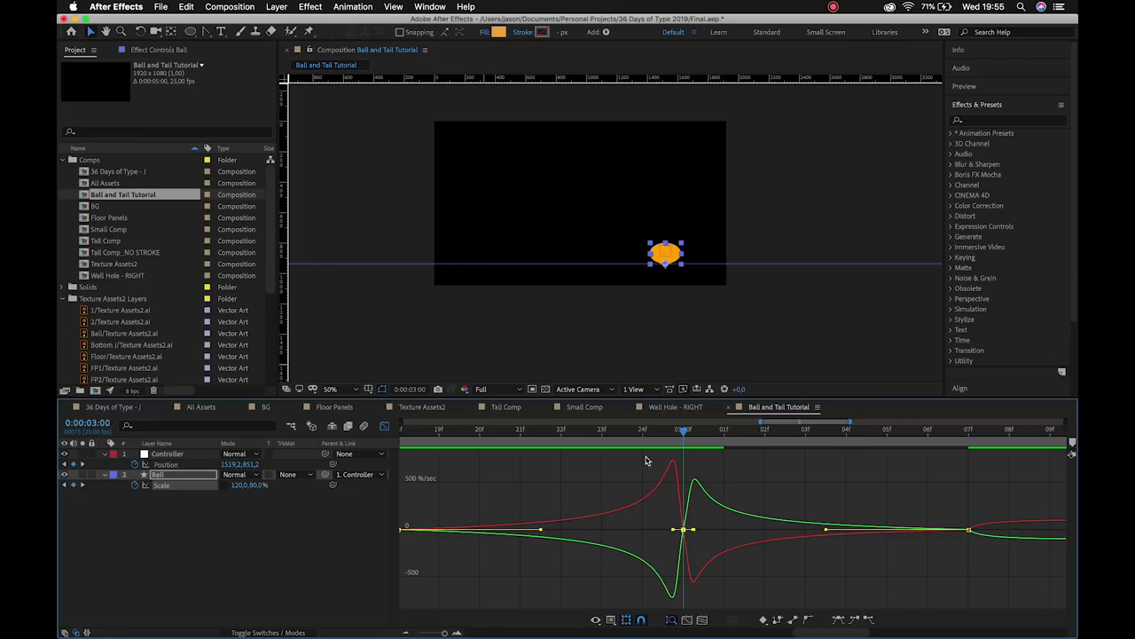
pyautogui.moveTo(621, 437); pyautogui.dragTo(523, 446)
pyautogui.press('space')
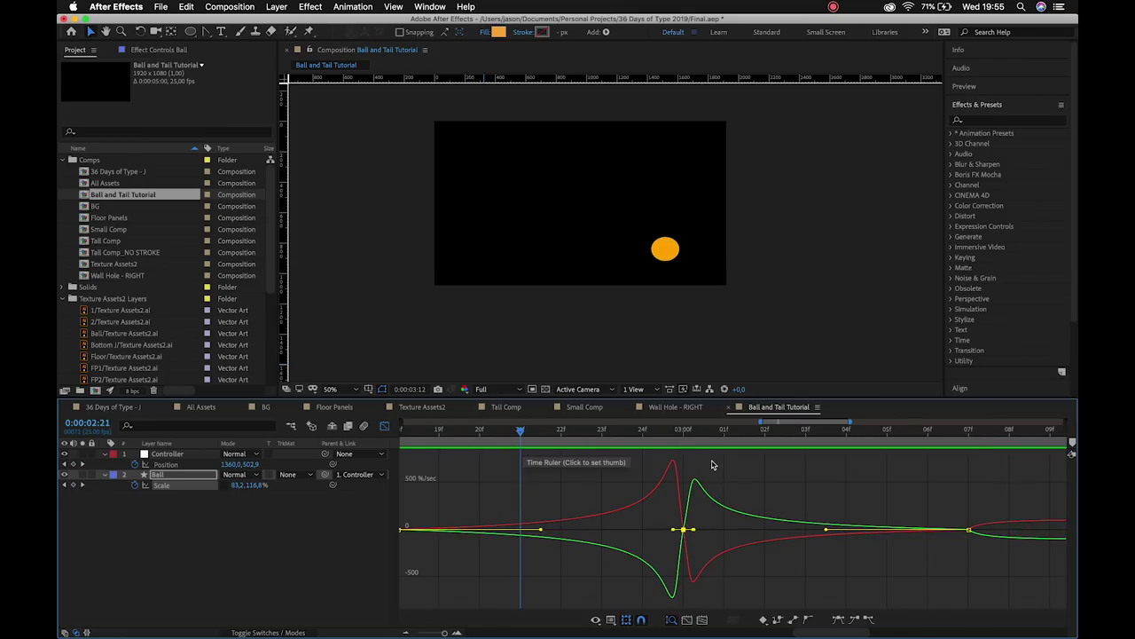
pyautogui.press('space')
# Lengthen the outgoing ease handles of the Scale keyframe at 0:00:03:07 to about halfway towards 0:00:03:13, and scrub through the bounce.
pyautogui.moveTo(862, 525); pyautogui.dragTo(754, 499)
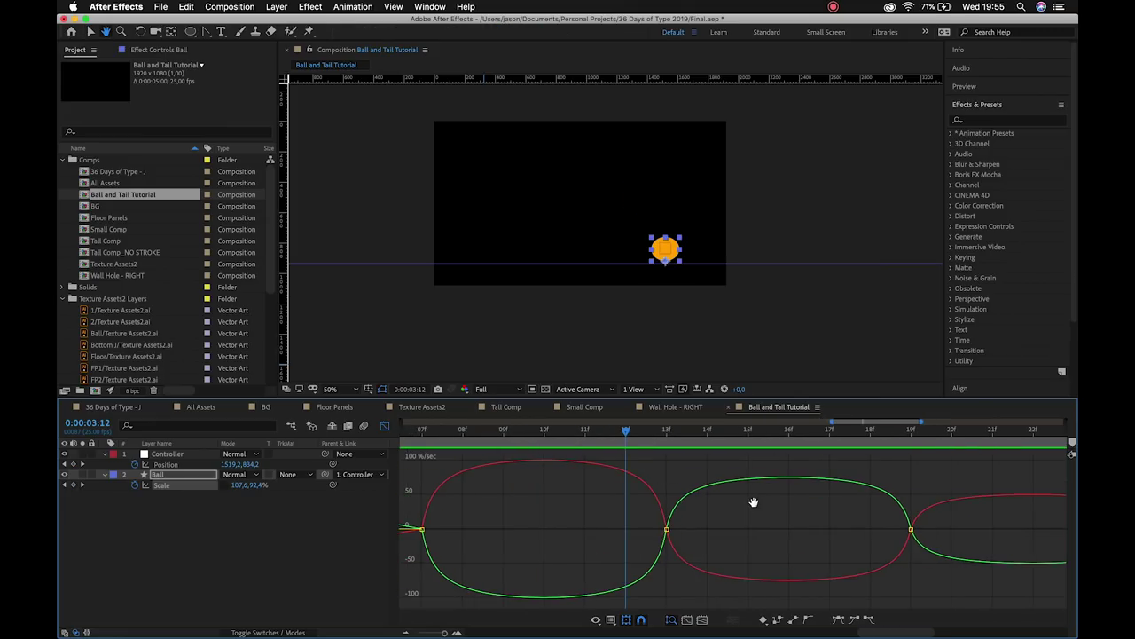
pyautogui.click(407, 633)
pyautogui.moveTo(502, 433); pyautogui.dragTo(653, 448)
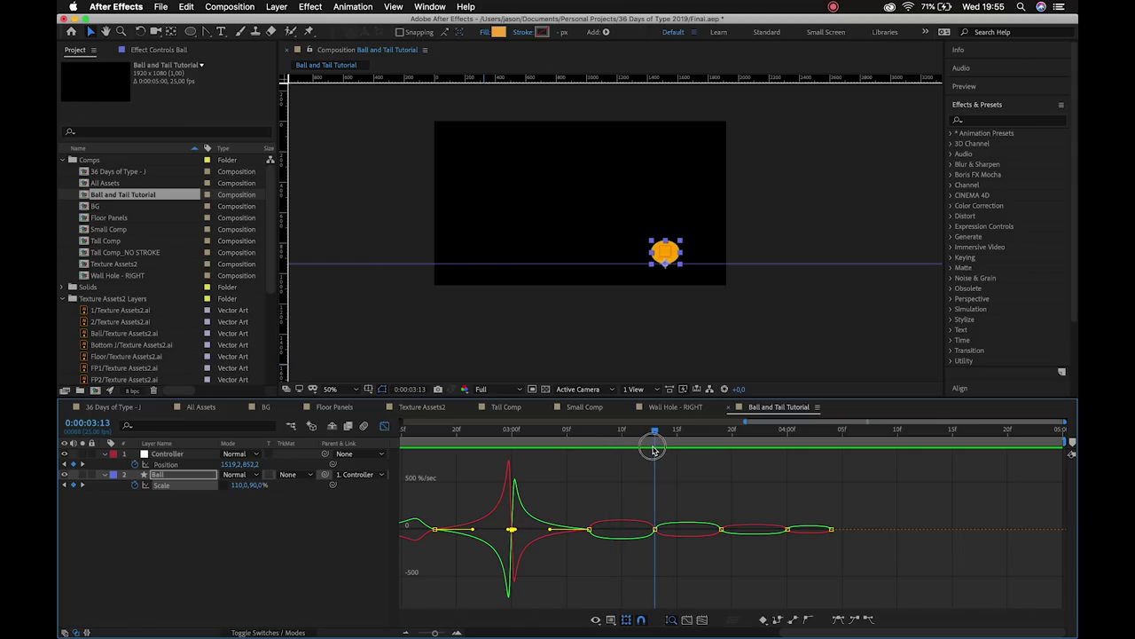
pyautogui.click(603, 558)
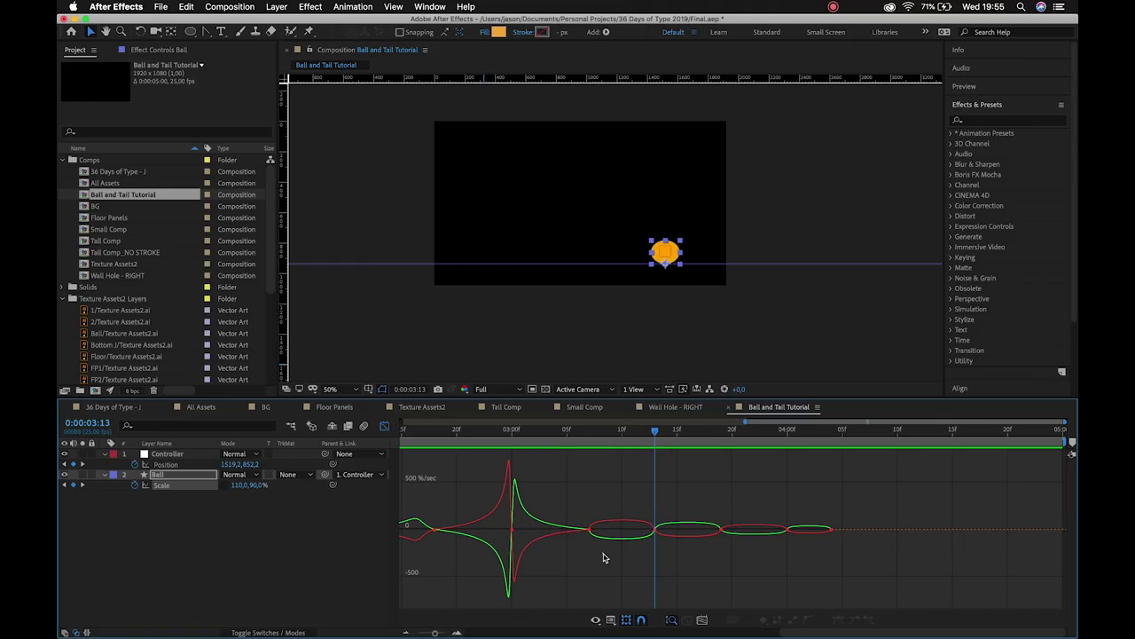
pyautogui.click(597, 534)
pyautogui.click(625, 525)
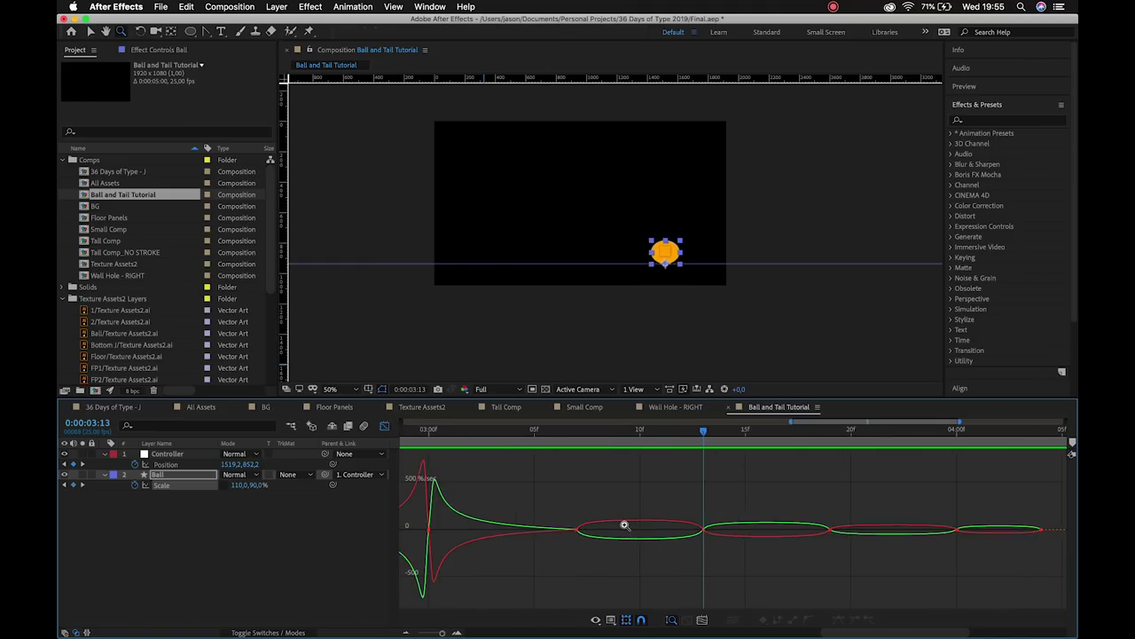
pyautogui.click(625, 525)
pyautogui.press('v')
pyautogui.click(571, 528)
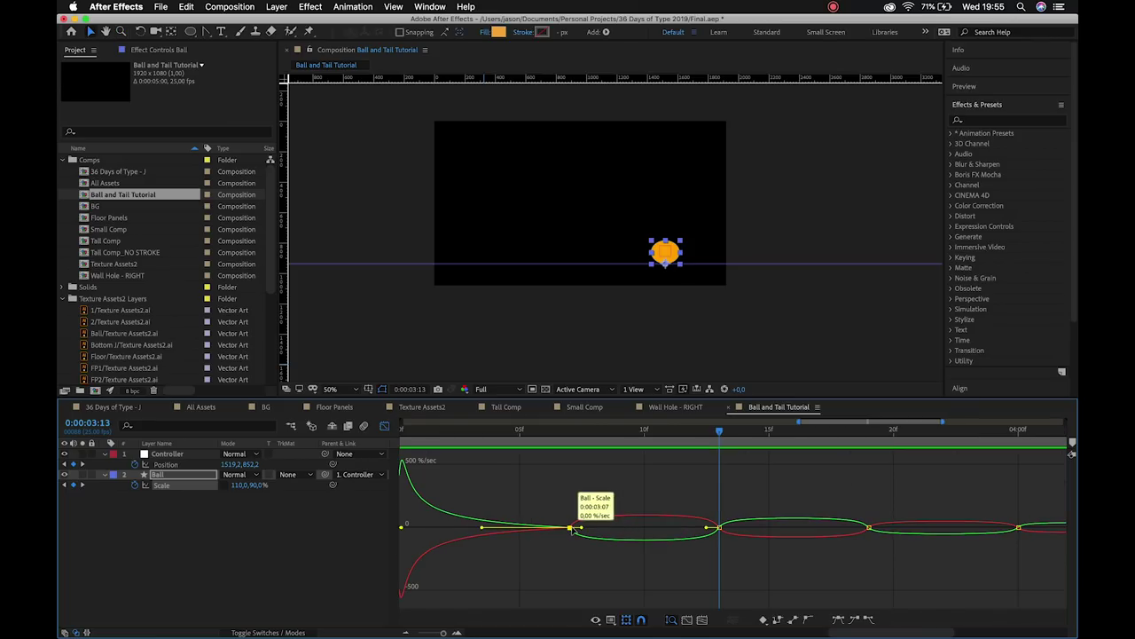
pyautogui.moveTo(617, 429); pyautogui.dragTo(713, 465)
pyautogui.moveTo(581, 530); pyautogui.dragTo(666, 533)
pyautogui.moveTo(584, 432); pyautogui.dragTo(720, 456)
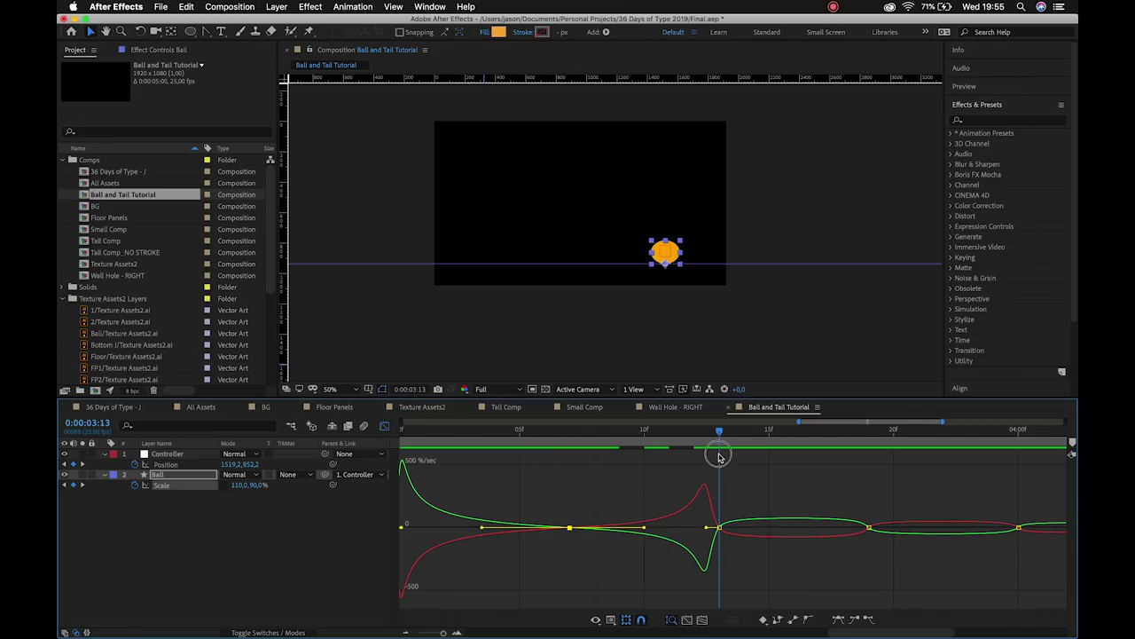
# Lengthen the incoming ease handles of the Scale keyframe at 0:00:03:19 back towards 0:00:03:13, and preview the bounce.
pyautogui.click(868, 530)
pyautogui.moveTo(857, 528); pyautogui.dragTo(794, 529)
pyautogui.moveTo(646, 431); pyautogui.dragTo(605, 433)
pyautogui.press('space')
pyautogui.press('space')
# Lengthen the outgoing Scale ease handles at 0:00:03:19 and the incoming ones of the last keyframe at 0:00:04:04.
pyautogui.moveTo(827, 494); pyautogui.dragTo(596, 495)
pyautogui.moveTo(652, 529); pyautogui.dragTo(717, 529)
pyautogui.moveTo(795, 529); pyautogui.dragTo(798, 529)
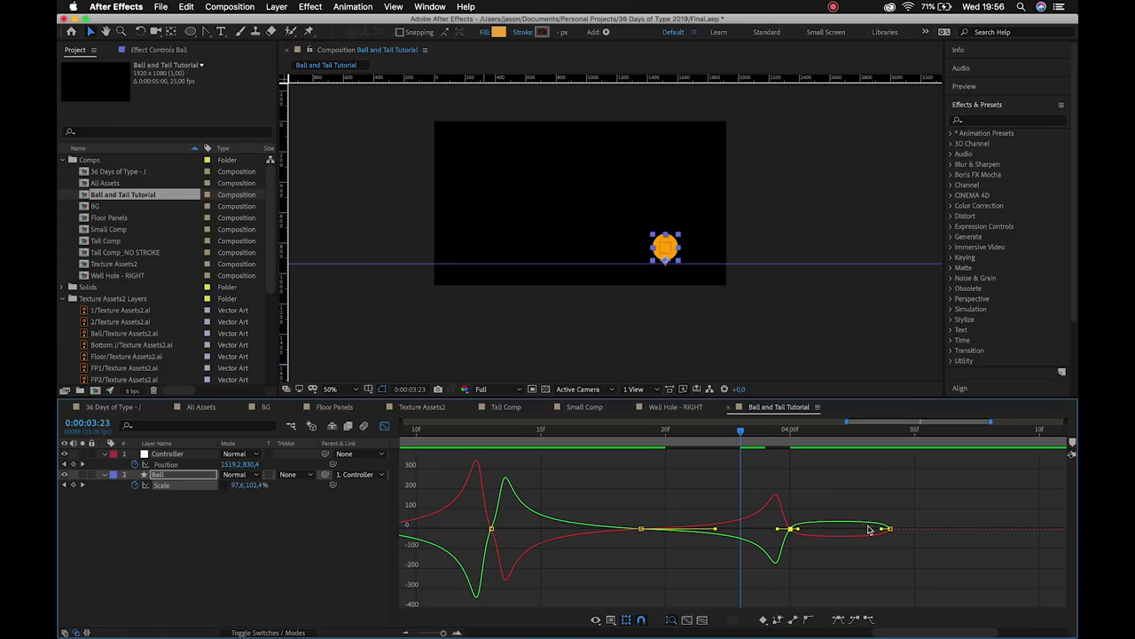
pyautogui.moveTo(883, 528); pyautogui.dragTo(823, 533)
pyautogui.moveTo(648, 434); pyautogui.dragTo(621, 436)
pyautogui.click(640, 434)
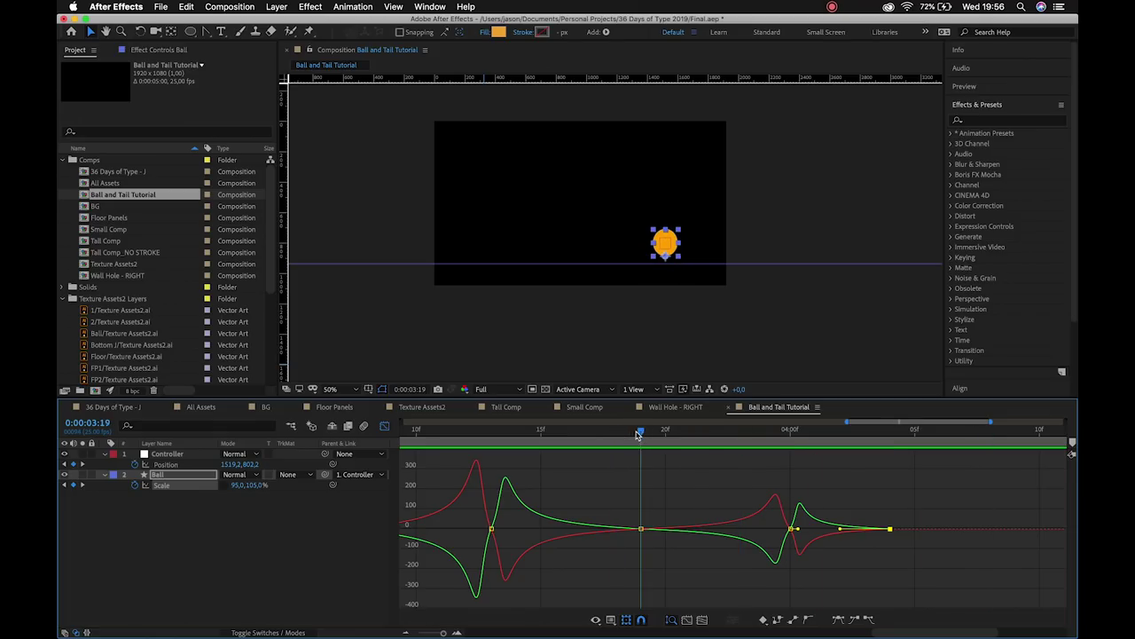
# Preview the complete eased animation from 0:00:00:00 with the whole Scale speed graph in view.
pyautogui.click(408, 633)
pyautogui.click(408, 633)
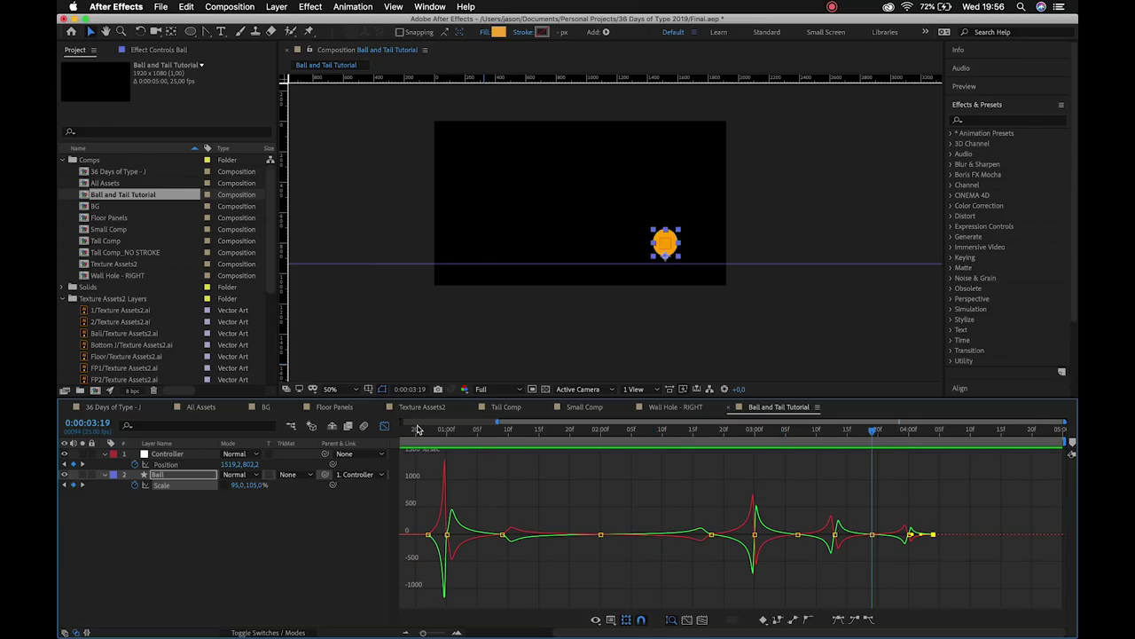
pyautogui.click(407, 633)
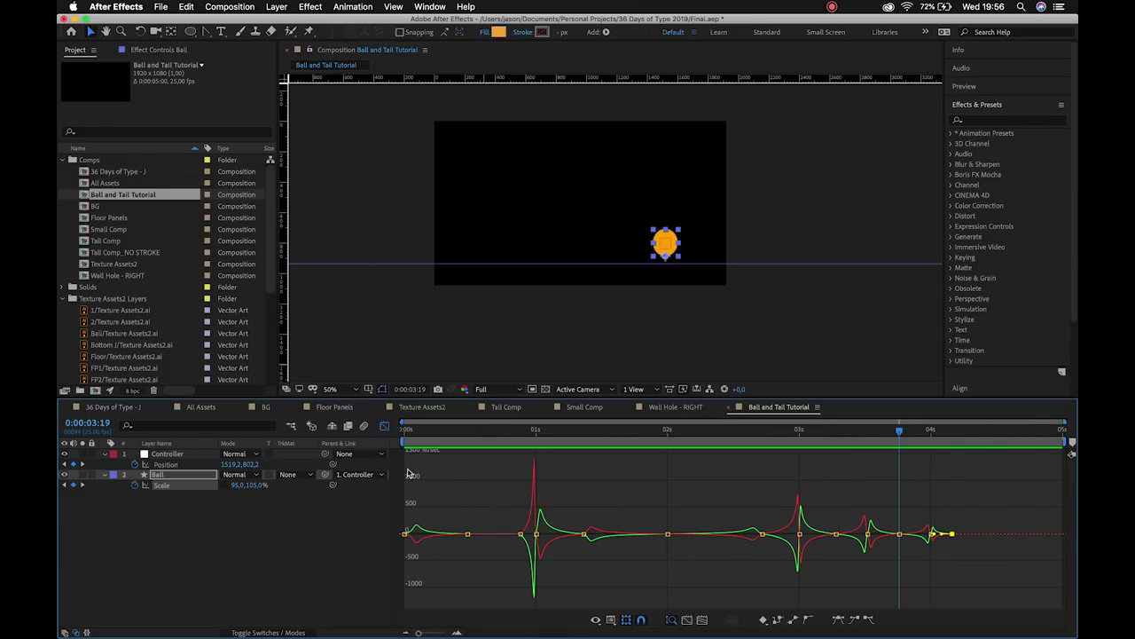
pyautogui.click(412, 438)
pyautogui.press('space')
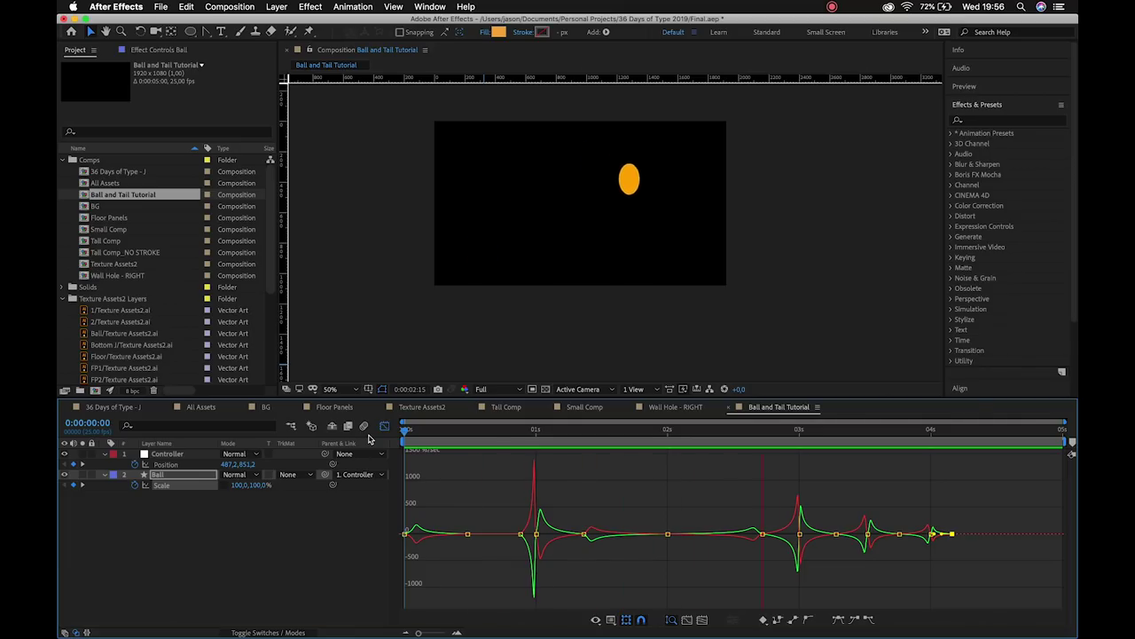
pyautogui.press('space')
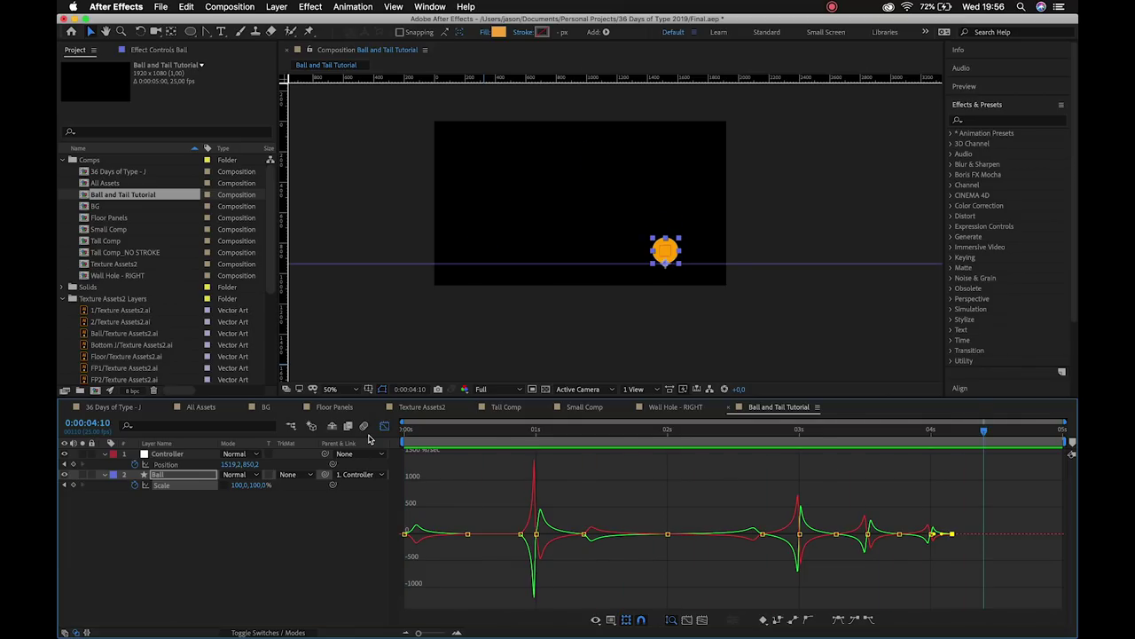
# Switch from the graph editor back to the keyframe timeline at 0:00:00:00, and lock the Controller and Ball layers.
pyautogui.click(385, 426)
pyautogui.press('Home')
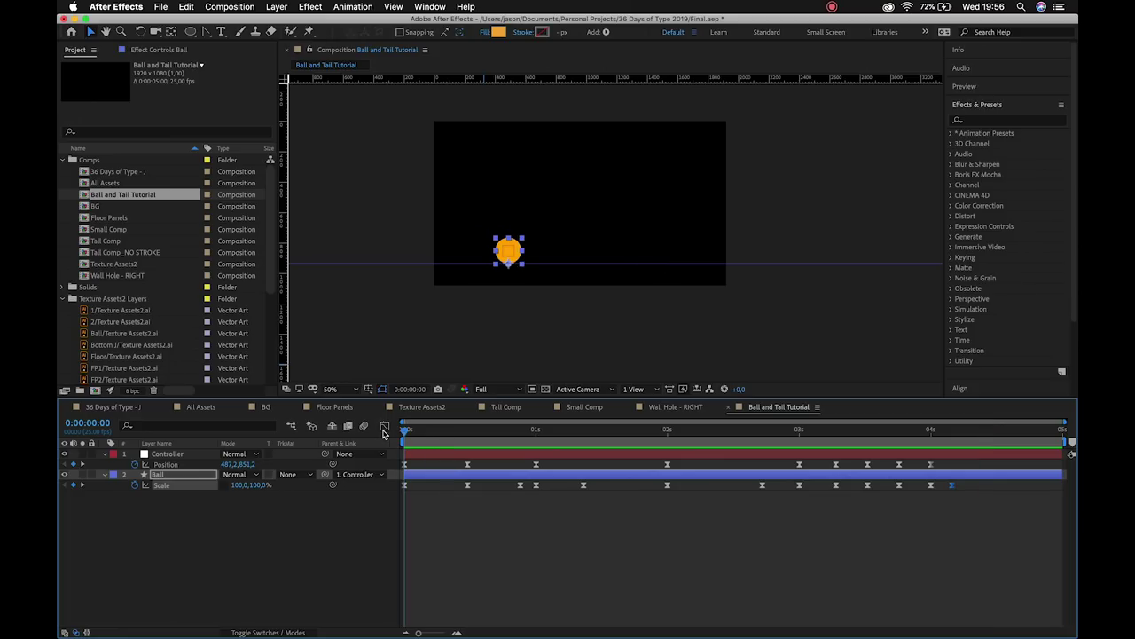
pyautogui.click(298, 568)
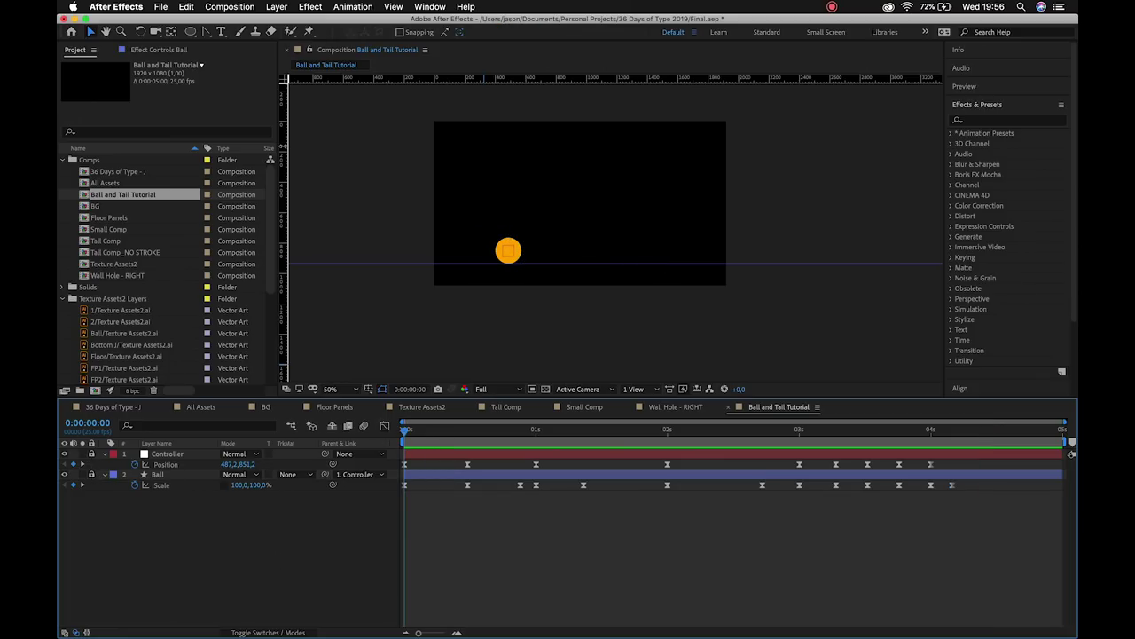
# Add a new 1920 x 1080 px solid layer in the ball's orange, sampling the colour from the ball.
pyautogui.click(286, 8)
pyautogui.moveTo(297, 21)
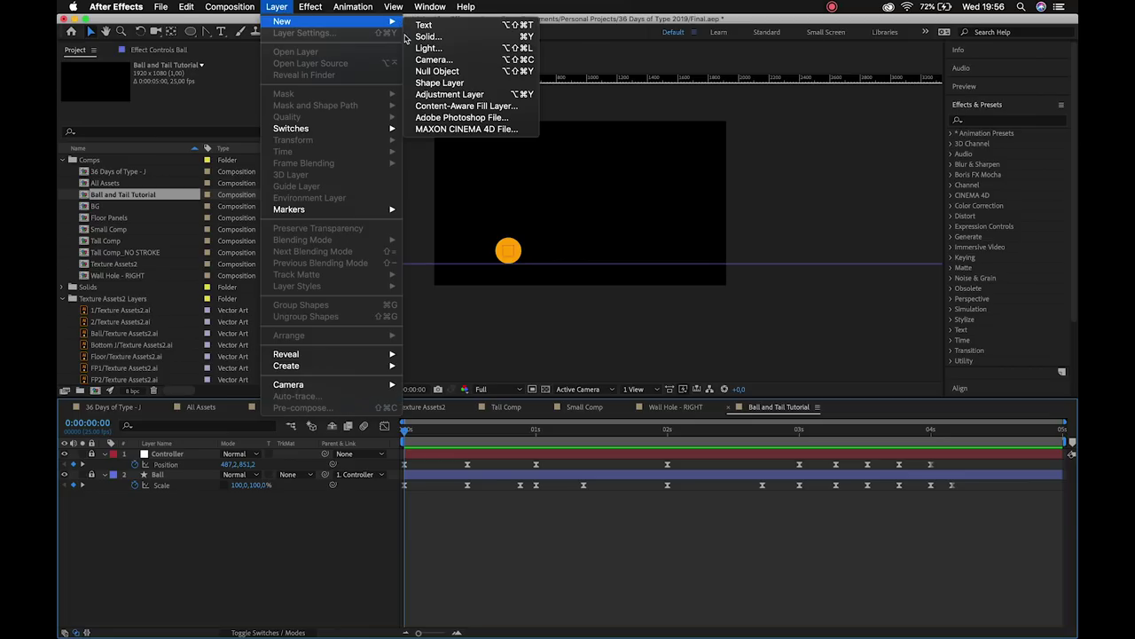
pyautogui.click(429, 37)
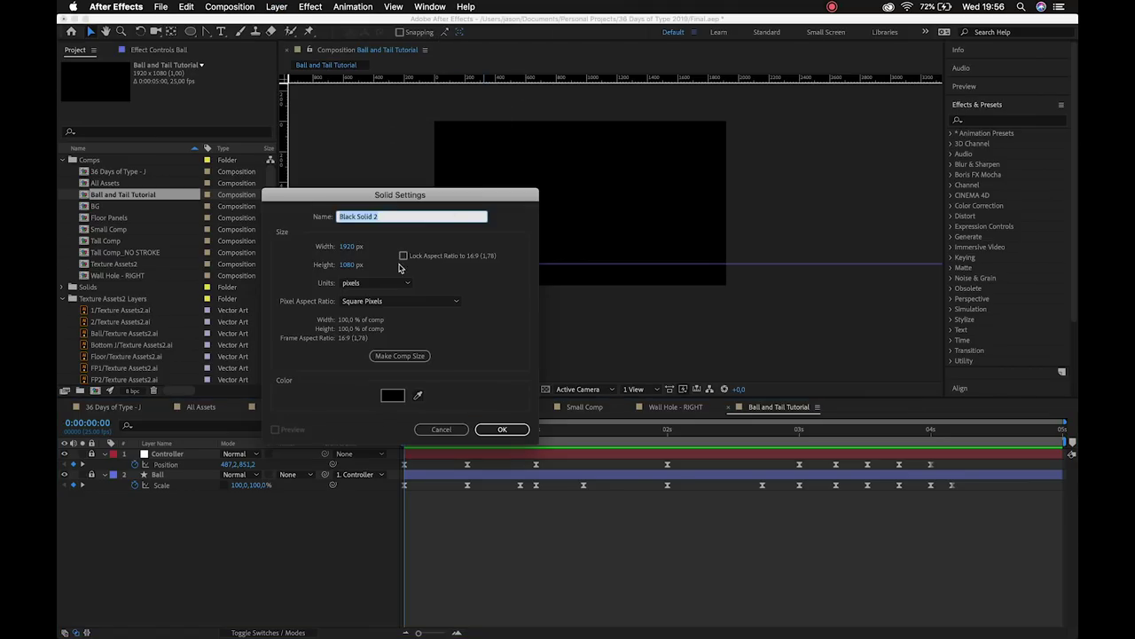
pyautogui.moveTo(431, 188); pyautogui.dragTo(295, 189)
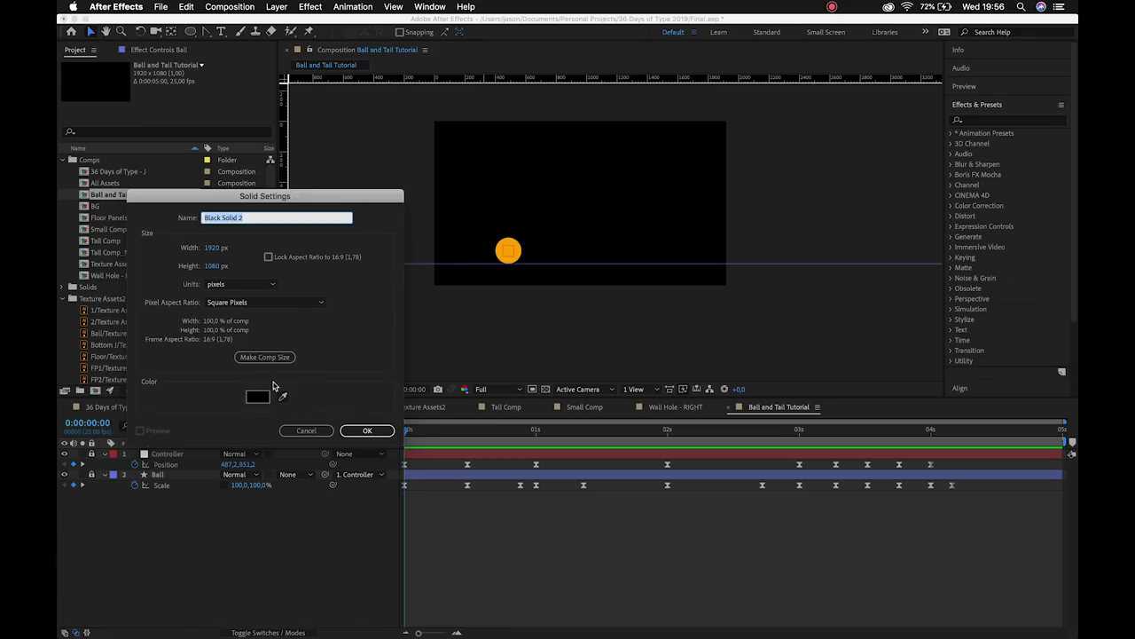
pyautogui.click(283, 396)
pyautogui.click(520, 240)
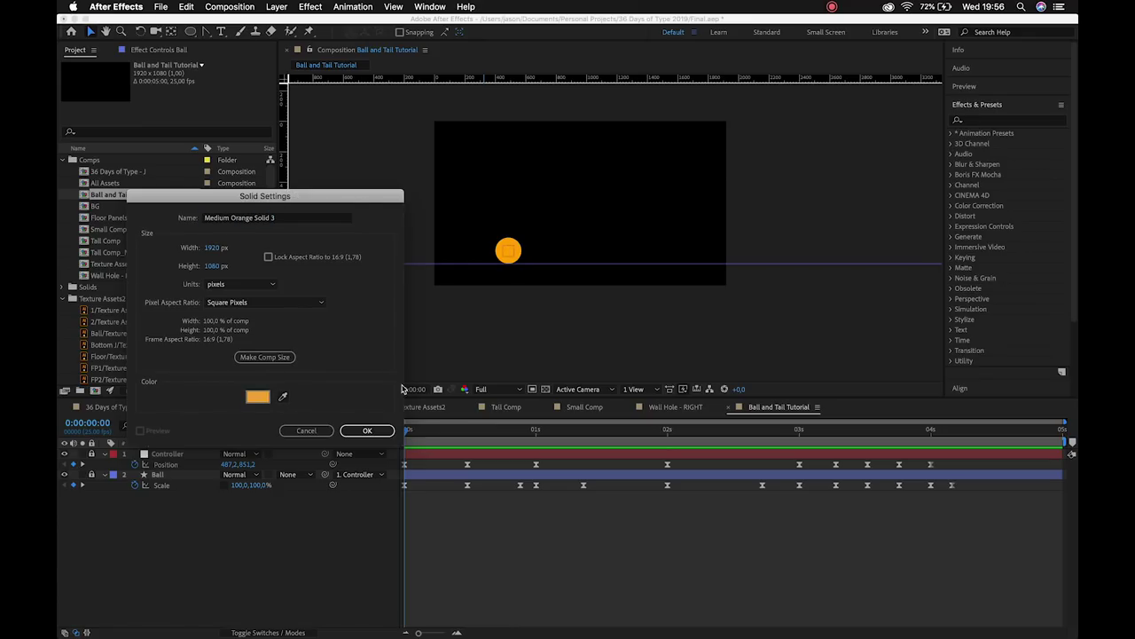
pyautogui.click(367, 431)
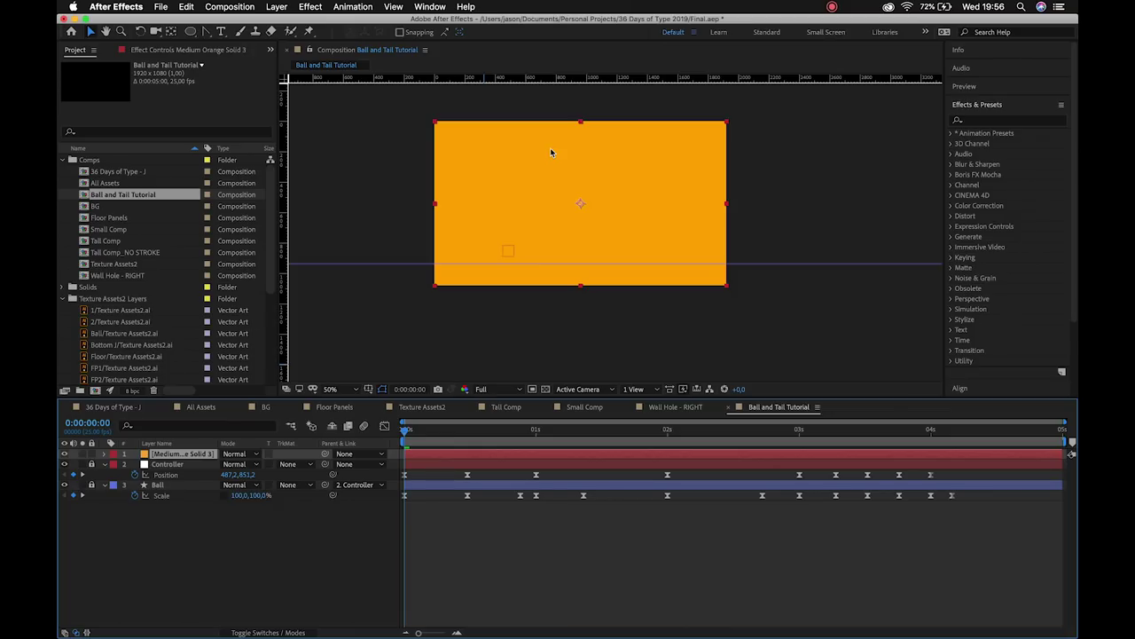
# Draw a closed two-point mask on the orange solid with the Pen tool, with a curved point at its right end.
pyautogui.moveTo(205, 31); pyautogui.dragTo(240, 32)
pyautogui.click(531, 198)
pyautogui.moveTo(604, 195); pyautogui.dragTo(647, 233)
pyautogui.click(531, 198)
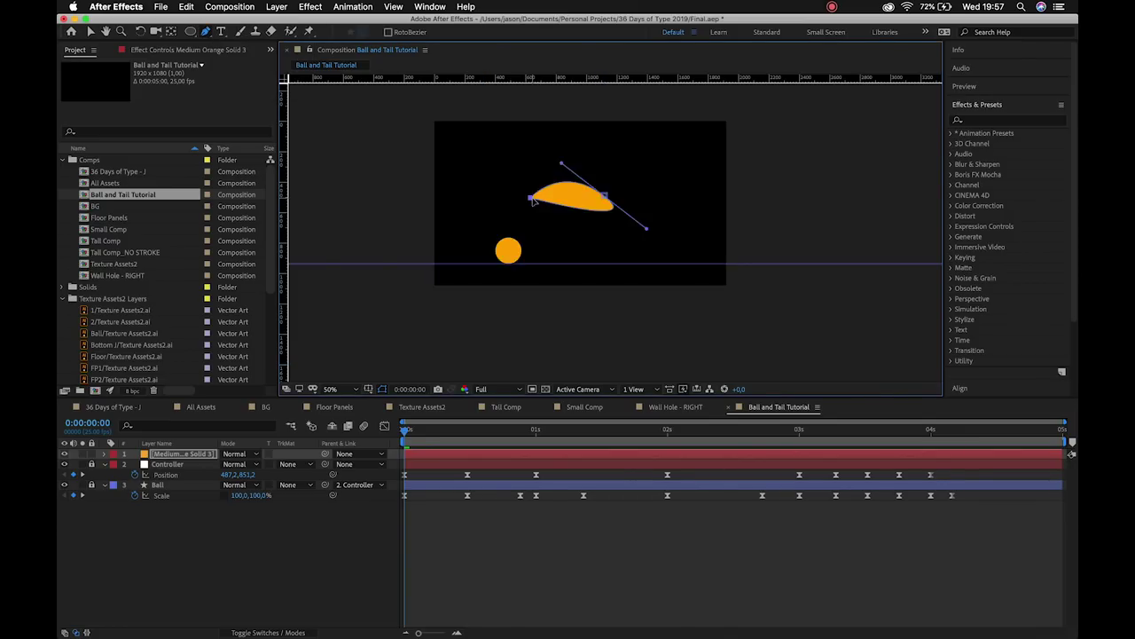
# Reshape the mask with the Convert Vertex tool into a symmetrical teardrop, rounded on the left and pointed on the right.
pyautogui.moveTo(205, 32); pyautogui.dragTo(259, 70)
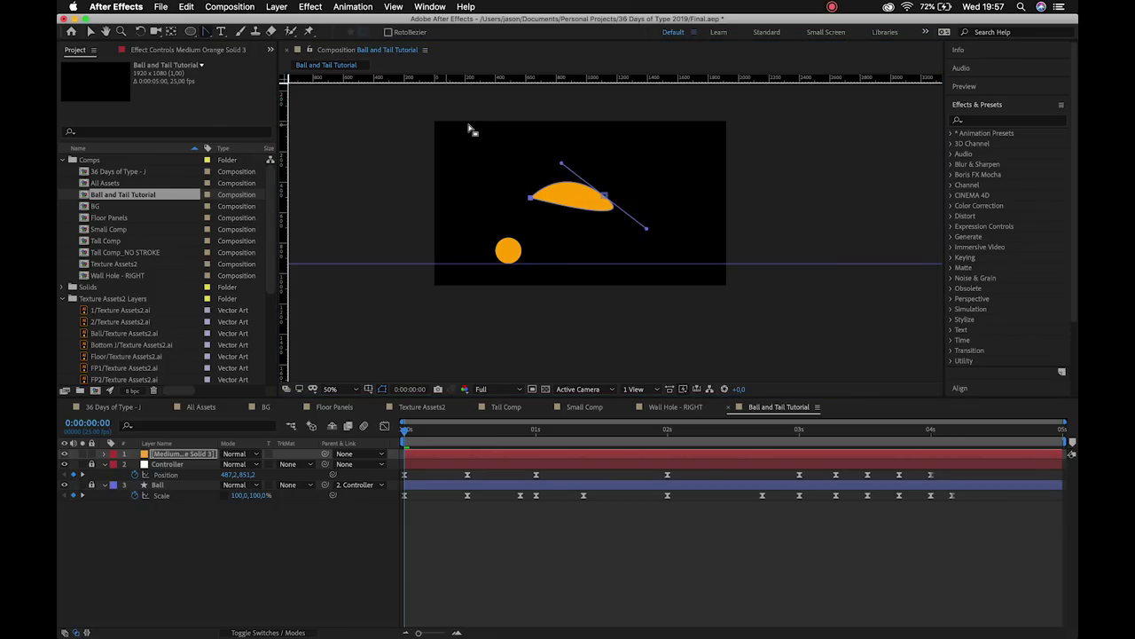
pyautogui.moveTo(564, 163); pyautogui.dragTo(576, 161)
pyautogui.moveTo(647, 228); pyautogui.dragTo(530, 223)
pyautogui.moveTo(576, 164); pyautogui.dragTo(526, 168)
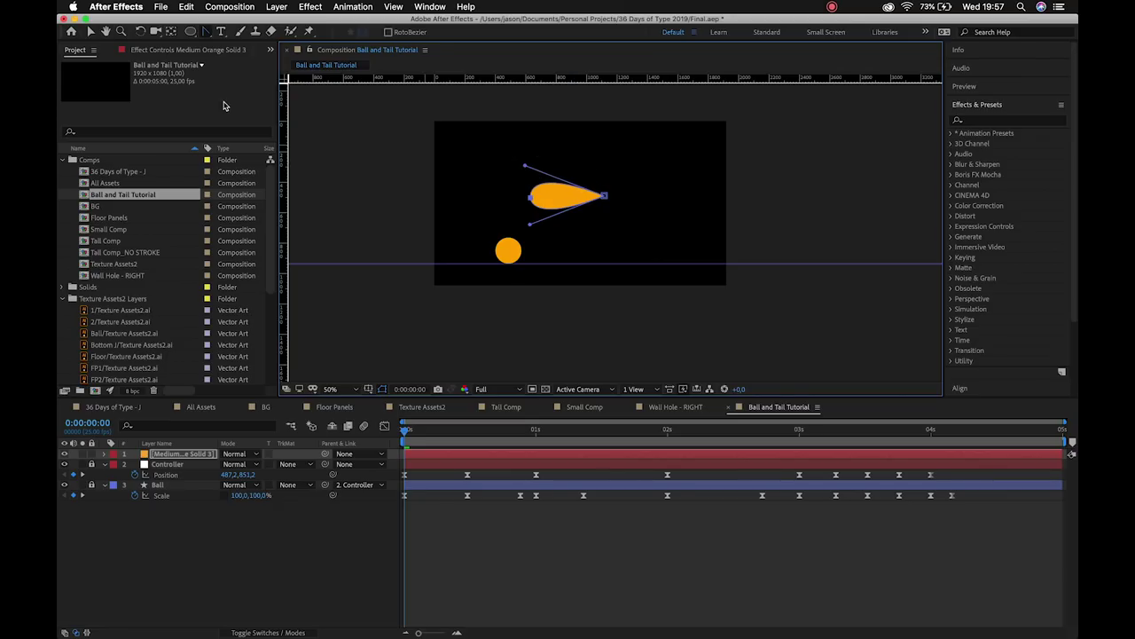
# Move the orange solid's anchor point onto the teardrop's pointed right tip.
pyautogui.click(89, 35)
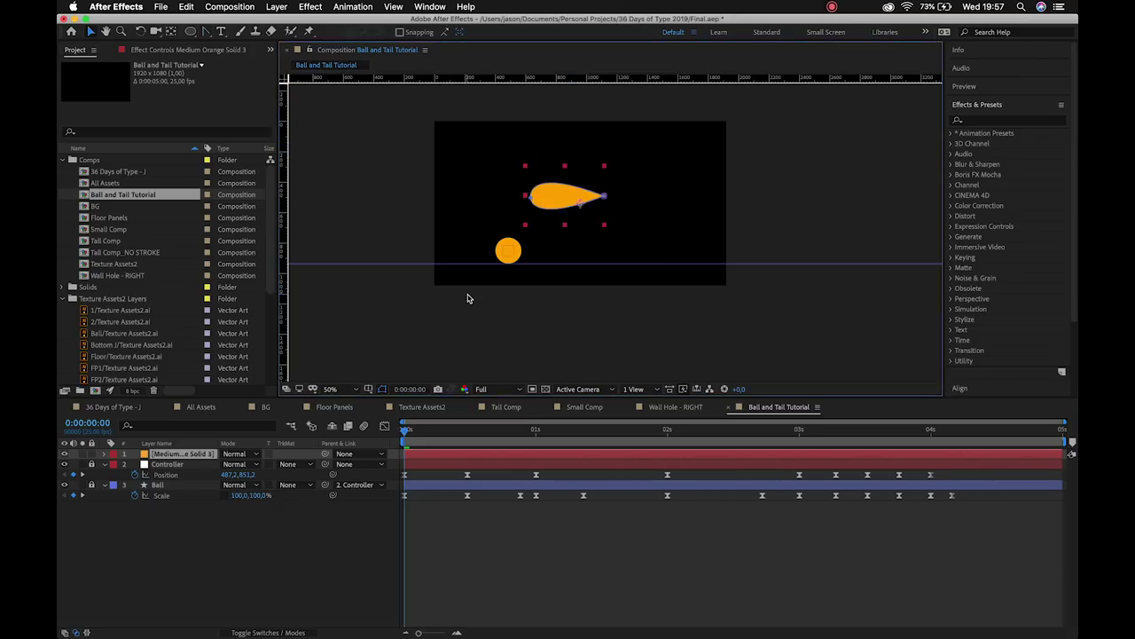
pyautogui.click(537, 270)
pyautogui.click(552, 210)
pyautogui.press('y')
pyautogui.moveTo(582, 205); pyautogui.dragTo(605, 197)
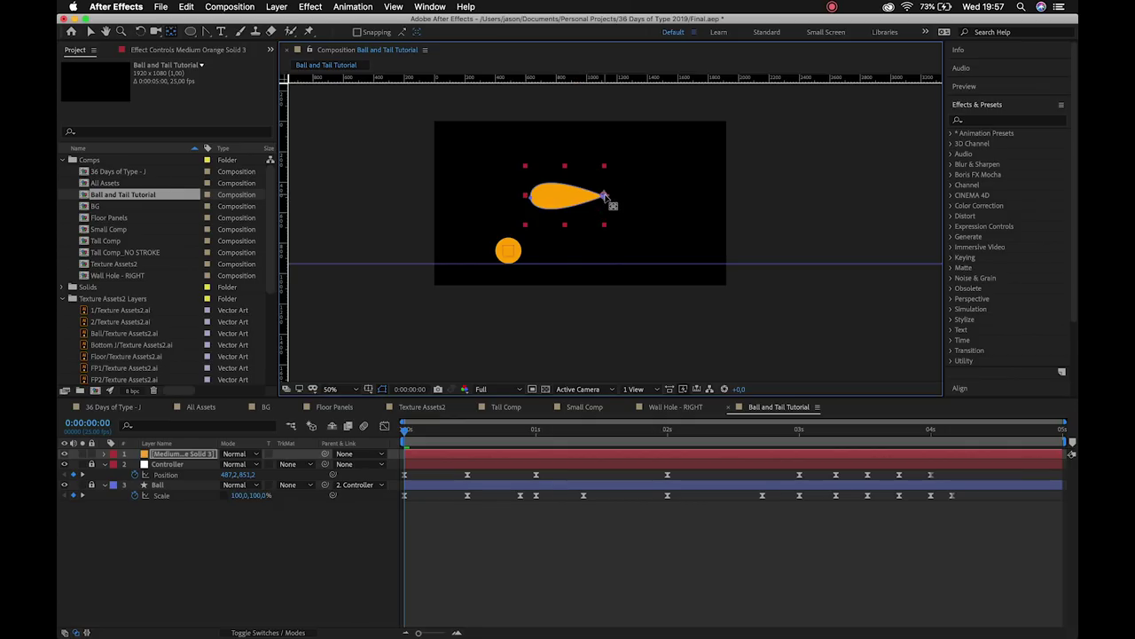
pyautogui.press('v')
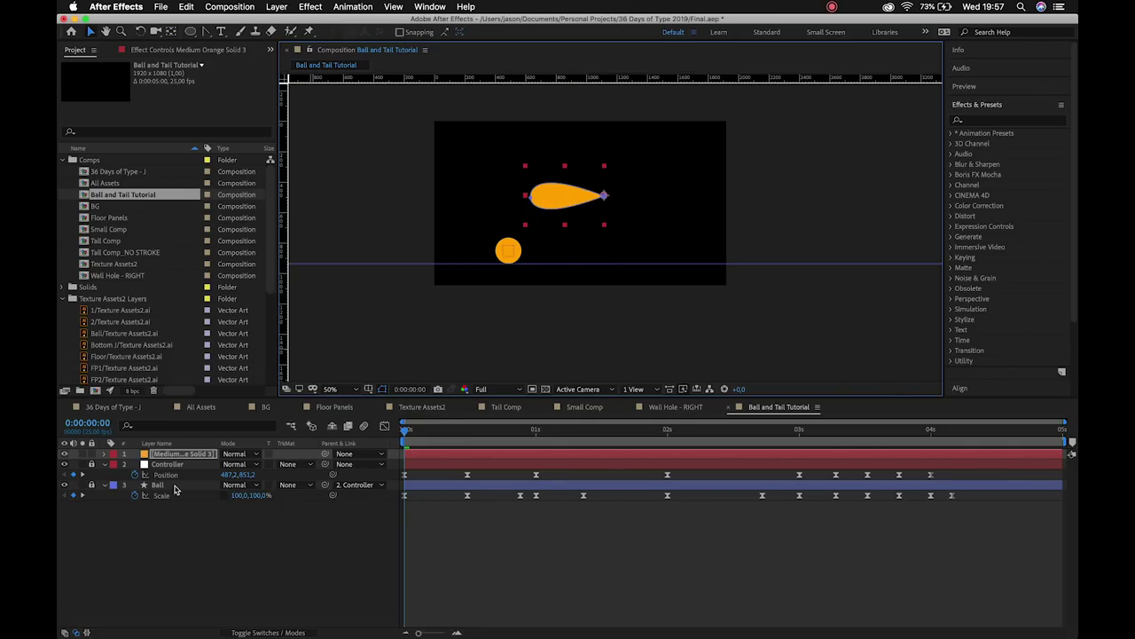
# Scale the teardrop solid to 69%, and try moving it beside the ball.
pyautogui.click(190, 458)
pyautogui.press('s')
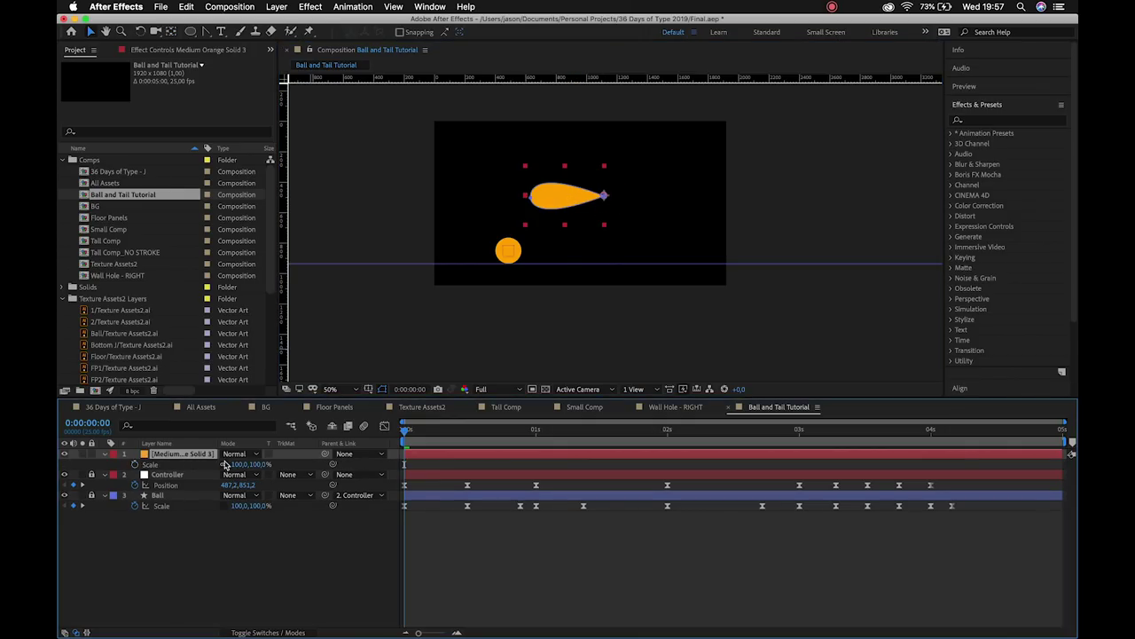
pyautogui.moveTo(239, 469); pyautogui.dragTo(223, 471)
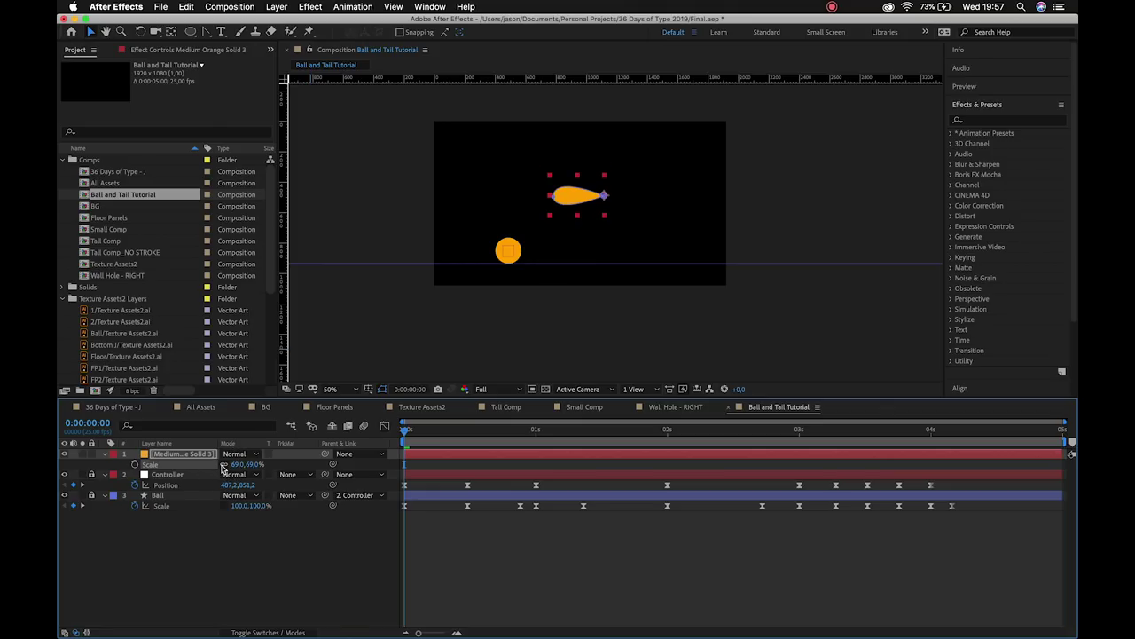
pyautogui.click(469, 256)
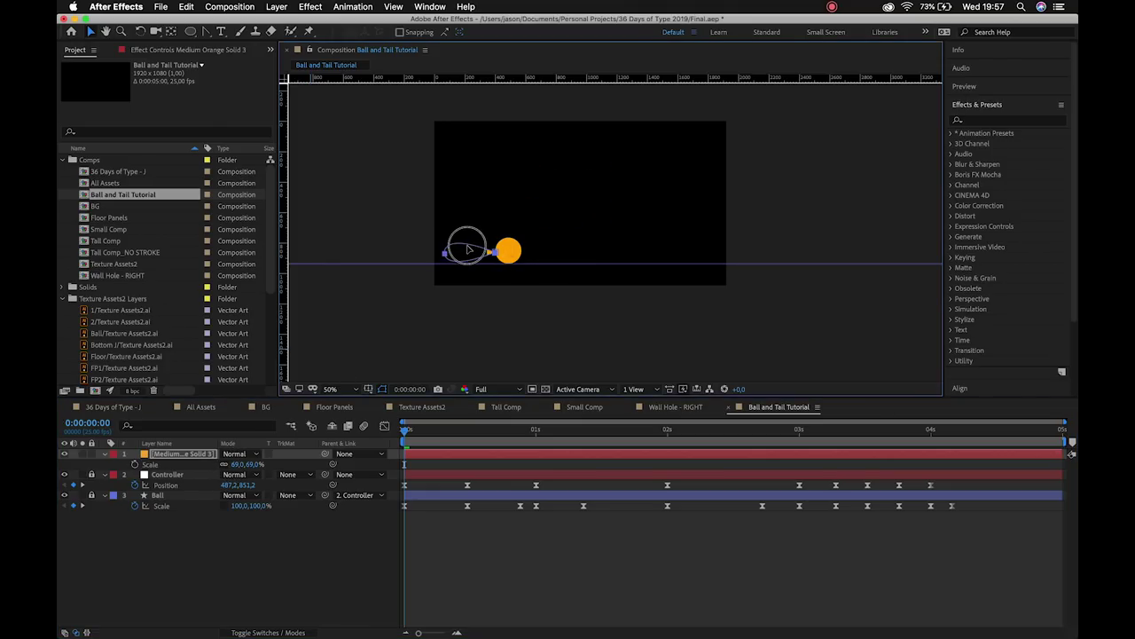
pyautogui.click(220, 546)
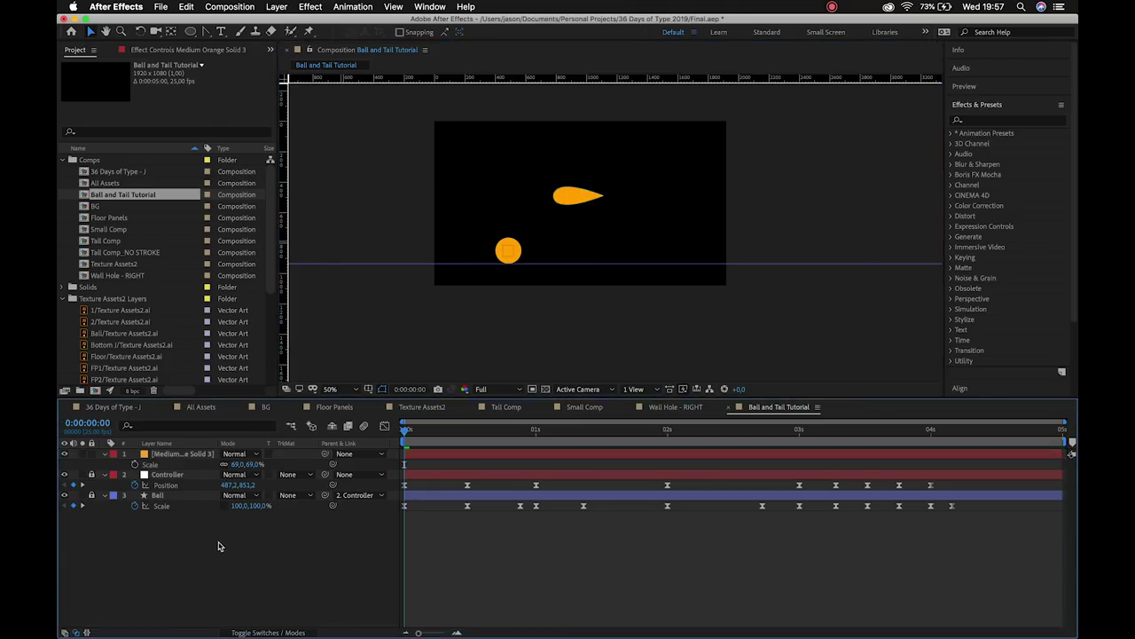
# Move the teardrop solid so its pointed tip slightly overlaps the ball's left edge, and check the join up close.
pyautogui.click(197, 459)
pyautogui.moveTo(578, 194); pyautogui.dragTo(469, 260)
pyautogui.press('z')
pyautogui.click(511, 227)
pyautogui.click(546, 263)
pyautogui.press('space')
pyautogui.moveTo(642, 264); pyautogui.dragTo(495, 287)
pyautogui.press('v')
# Rename the orange solid layer as Tail and place it below the Ball layer.
pyautogui.click(184, 454)
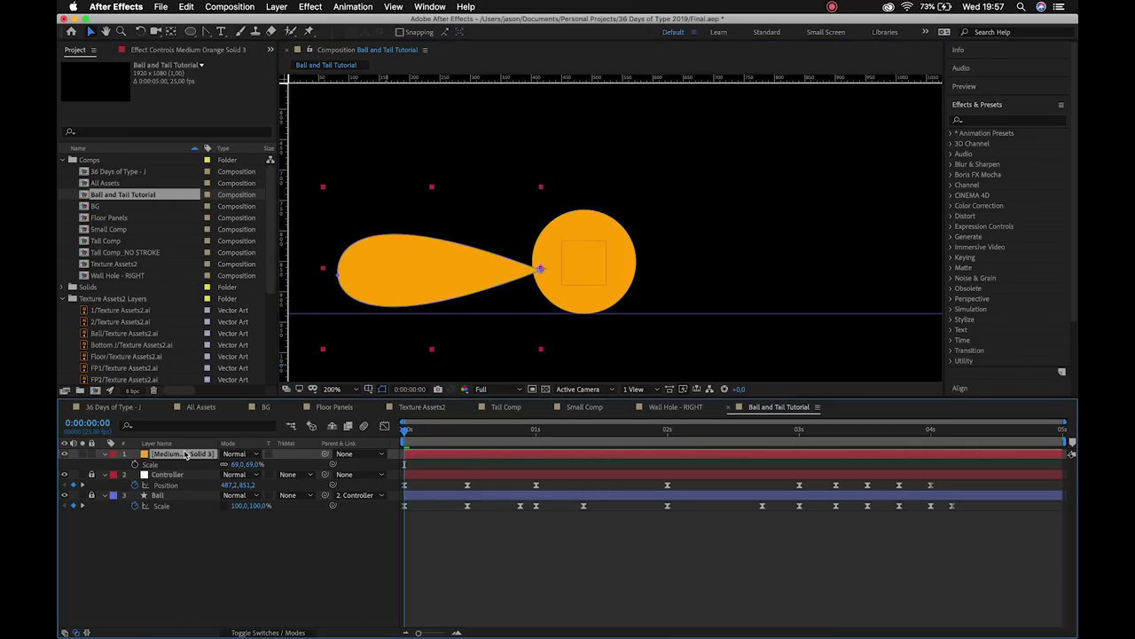
pyautogui.press('Return')
pyautogui.write('T')
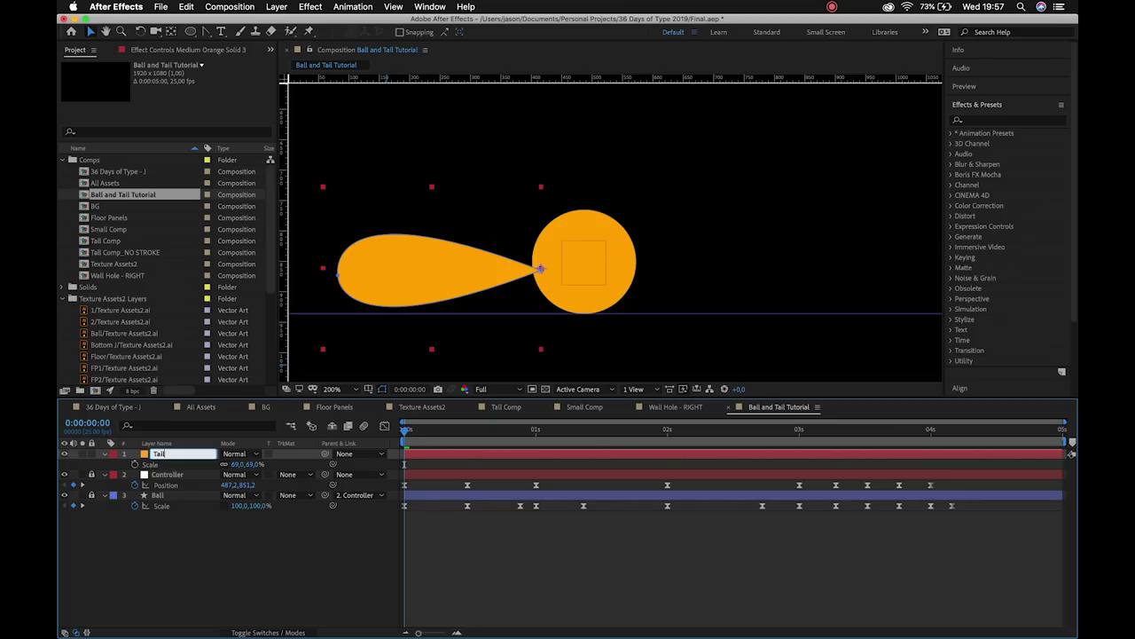
pyautogui.write('ail')
pyautogui.press('Return')
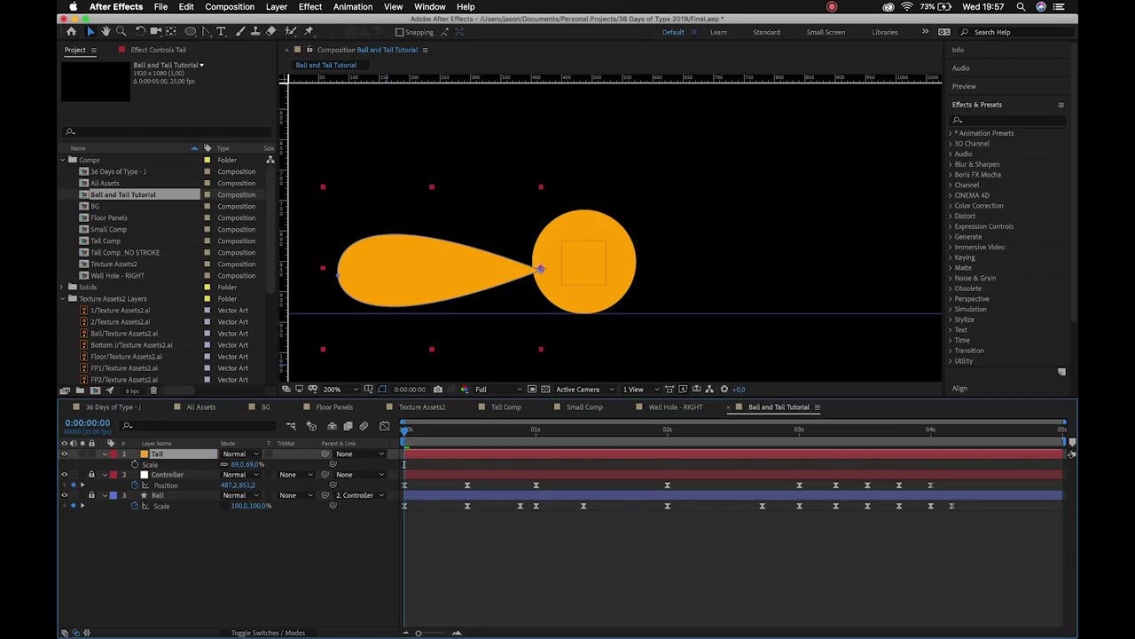
pyautogui.moveTo(172, 453); pyautogui.dragTo(174, 493)
# Parent the Tail layer to Controller and change its label colour to pink.
pyautogui.moveTo(325, 474); pyautogui.dragTo(175, 514)
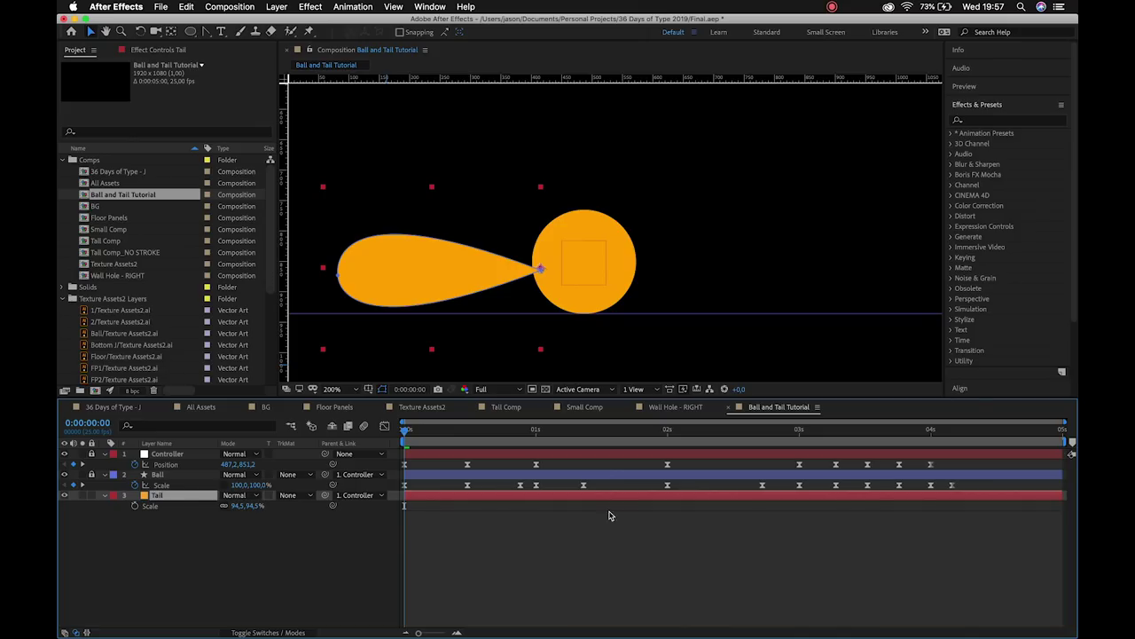
pyautogui.click(113, 495)
pyautogui.click(133, 445)
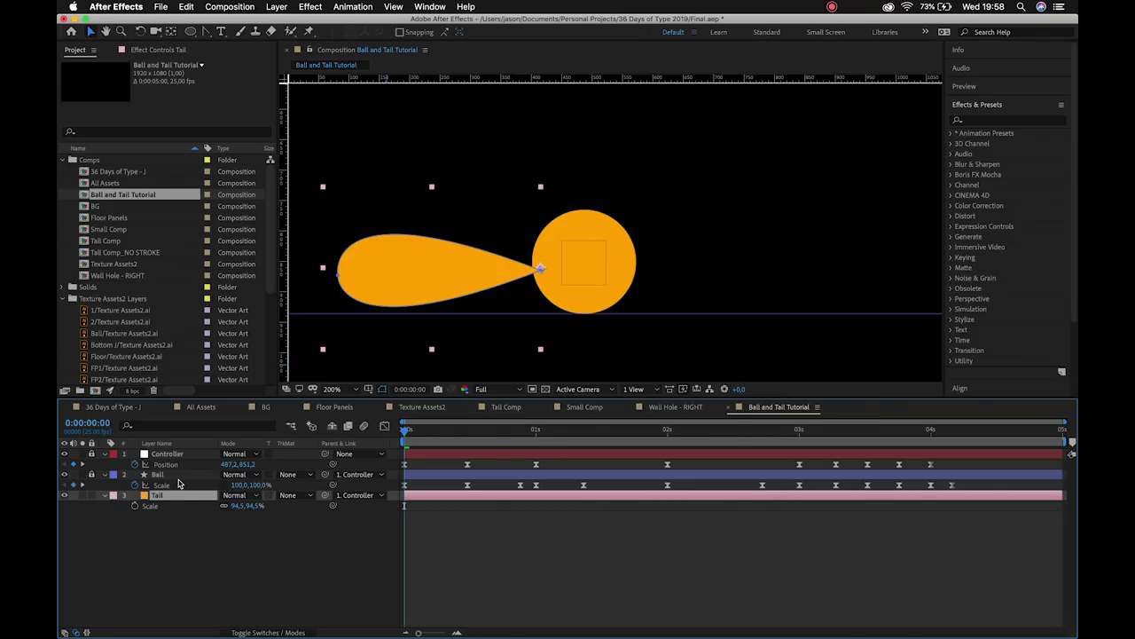
# Preview how the tail follows the bouncing ball in the whole composition, and return to 0:00:00:00.
pyautogui.press('z')
pyautogui.keyDown('alt'); pyautogui.click(505, 256); pyautogui.keyUp('alt')
pyautogui.moveTo(601, 266); pyautogui.dragTo(456, 344)
pyautogui.press('space')
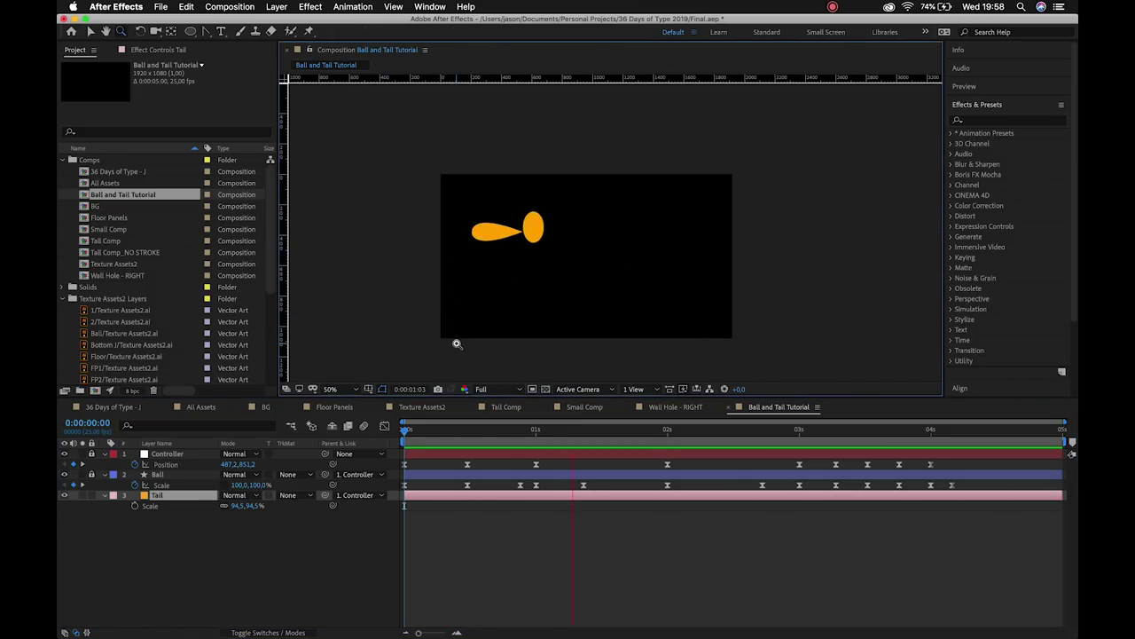
pyautogui.press('space')
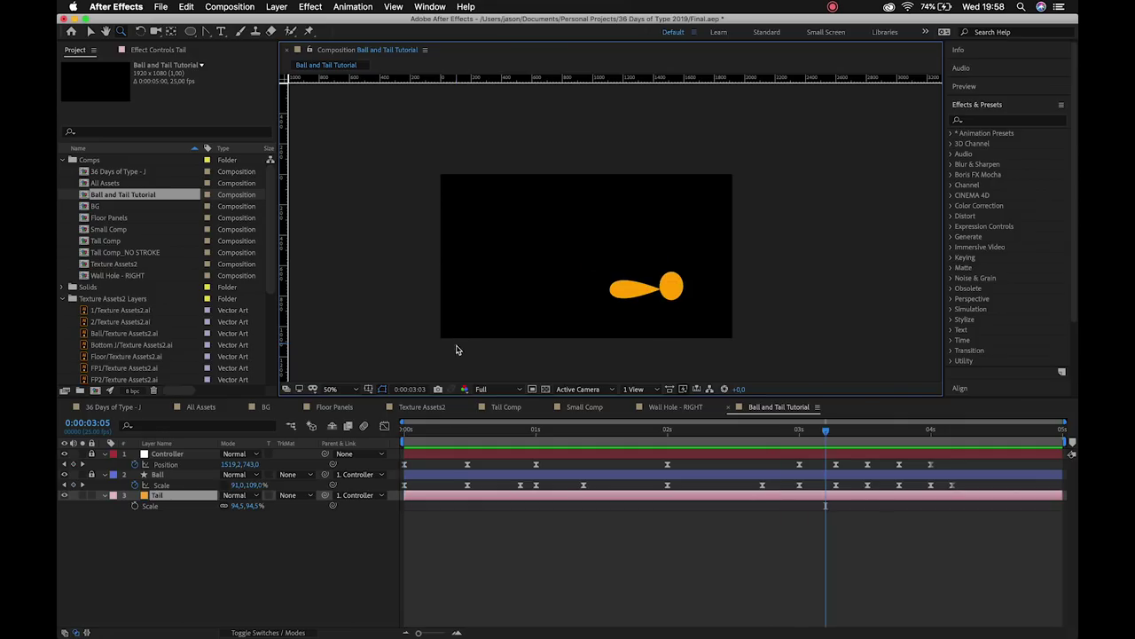
pyautogui.moveTo(436, 429); pyautogui.dragTo(406, 429)
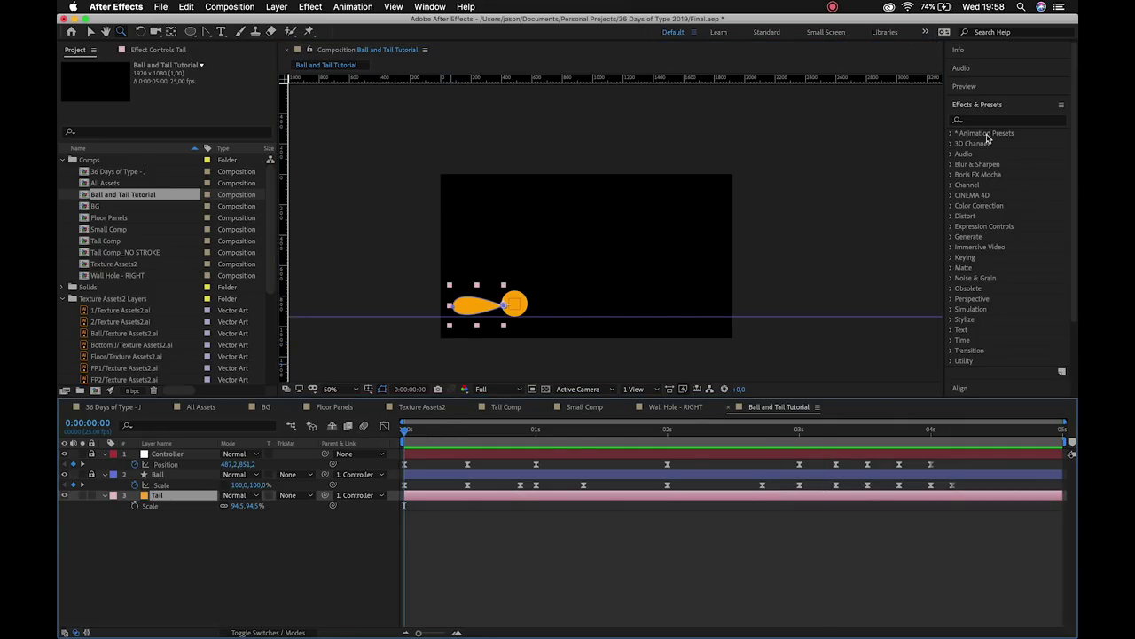
pyautogui.click(972, 55)
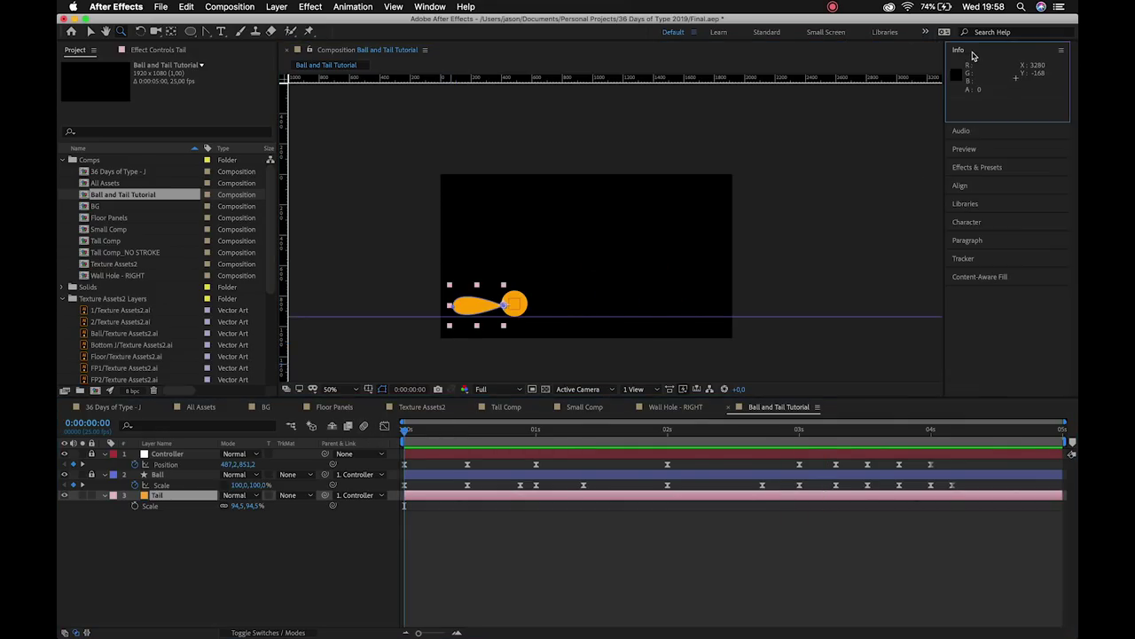
pyautogui.click(982, 133)
pyautogui.click(980, 280)
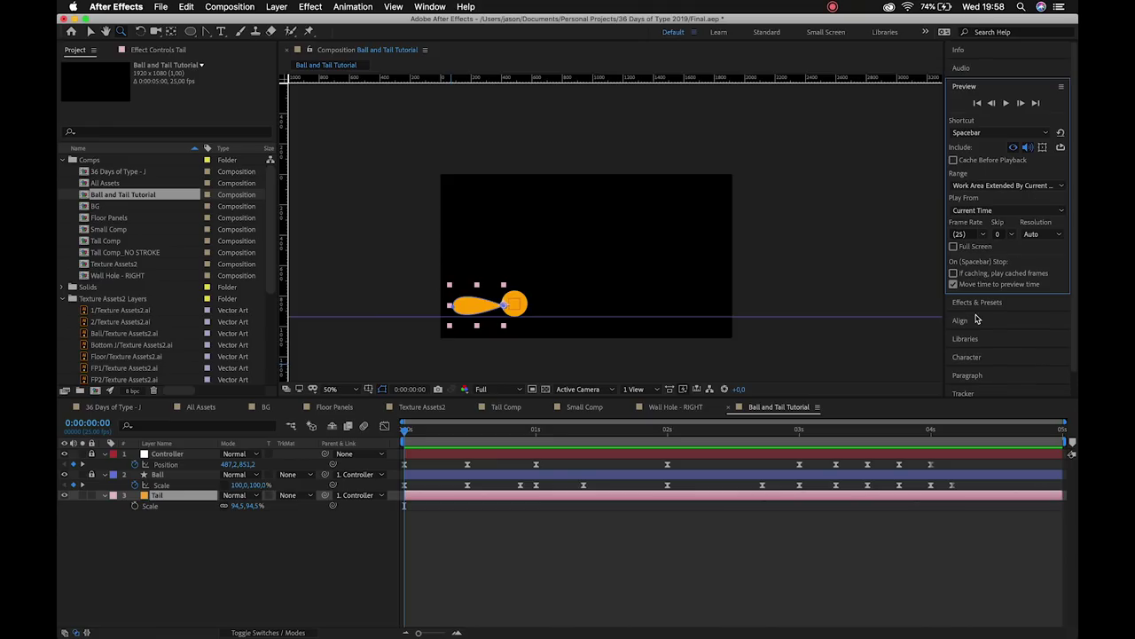
pyautogui.click(979, 317)
pyautogui.click(432, 6)
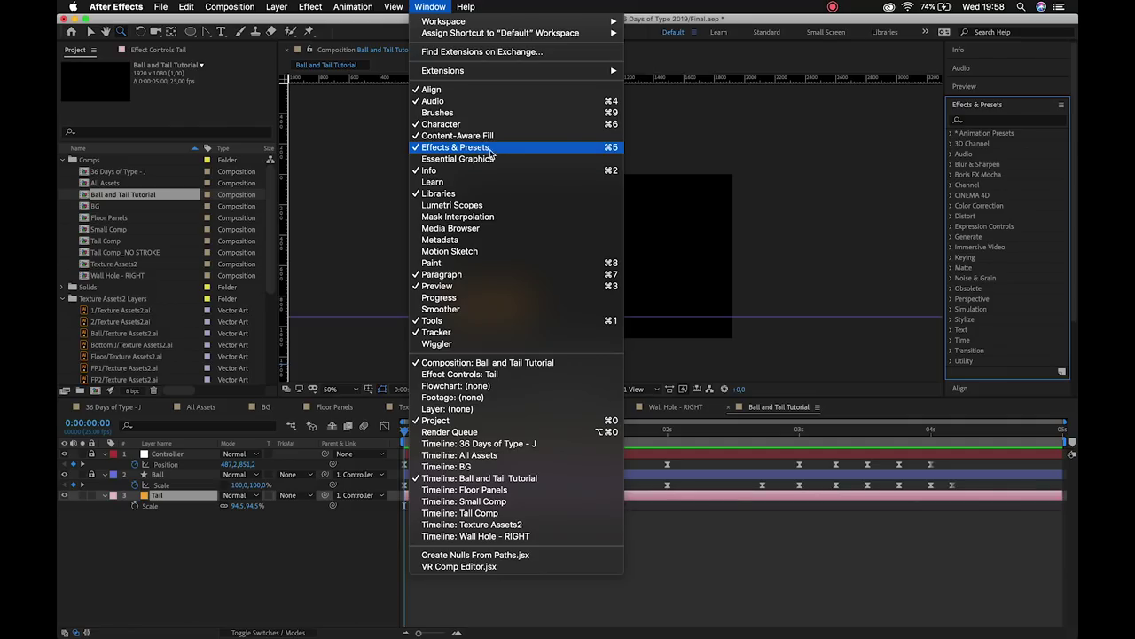
# Search the effects for "Bend it" and apply CC Bend It to the Tail layer.
pyautogui.click(987, 122)
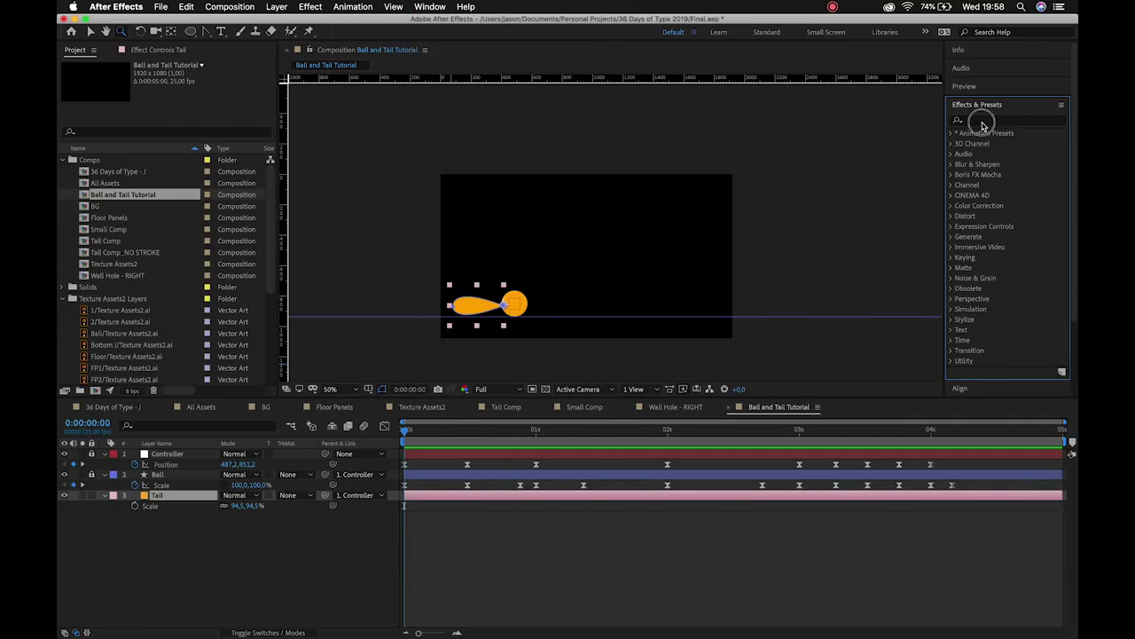
pyautogui.click(983, 122)
pyautogui.write('Bend in')
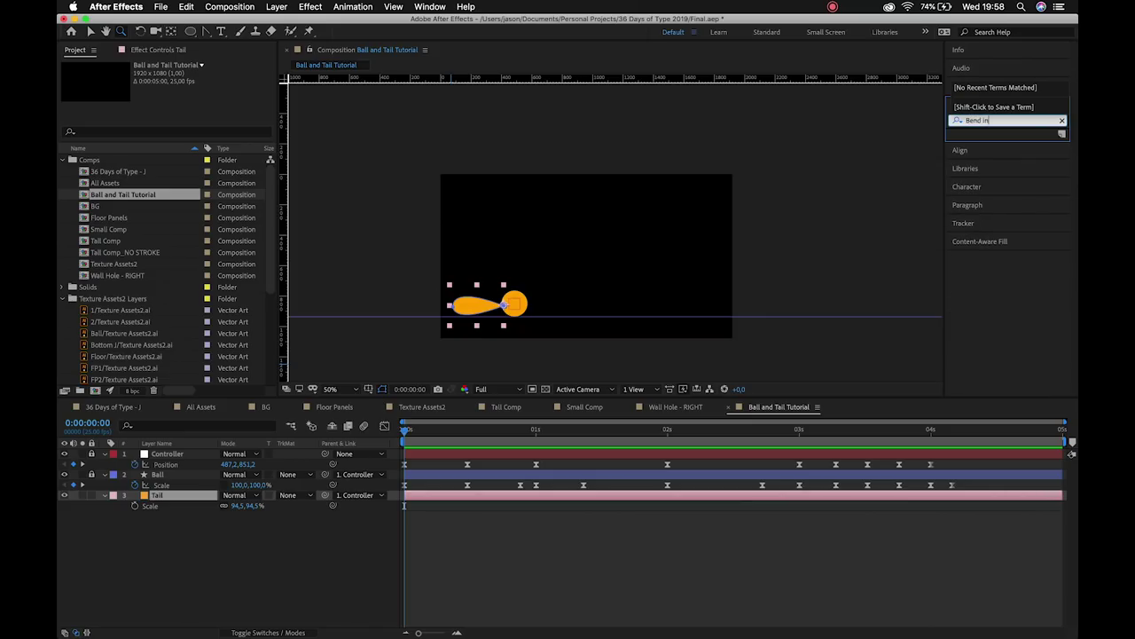
pyautogui.press('BackSpace')
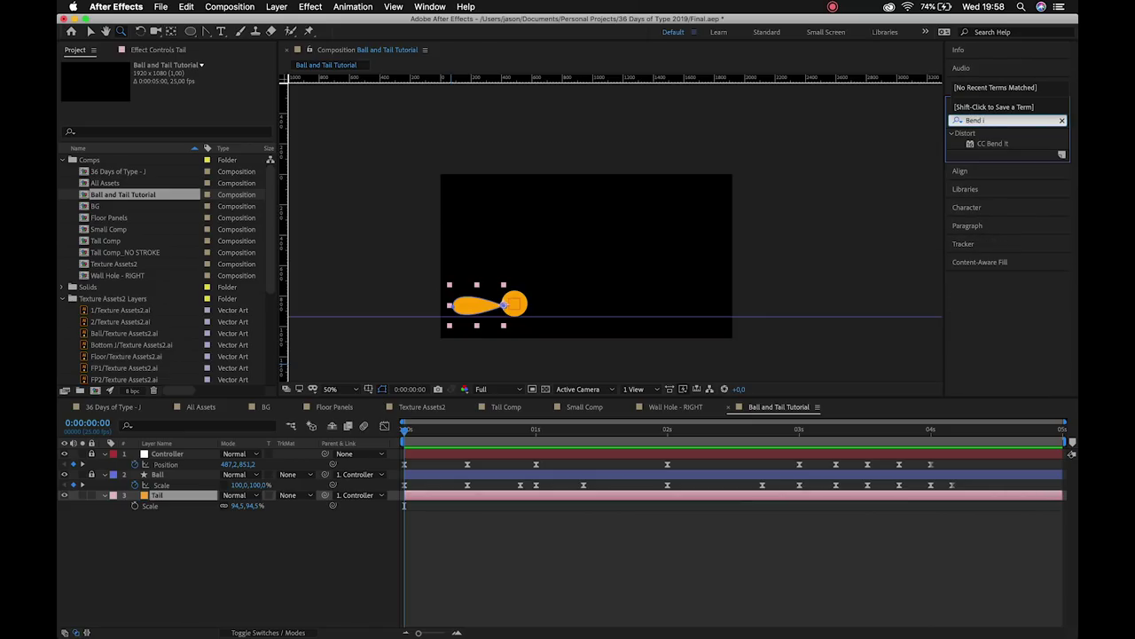
pyautogui.moveTo(1005, 149); pyautogui.dragTo(484, 308)
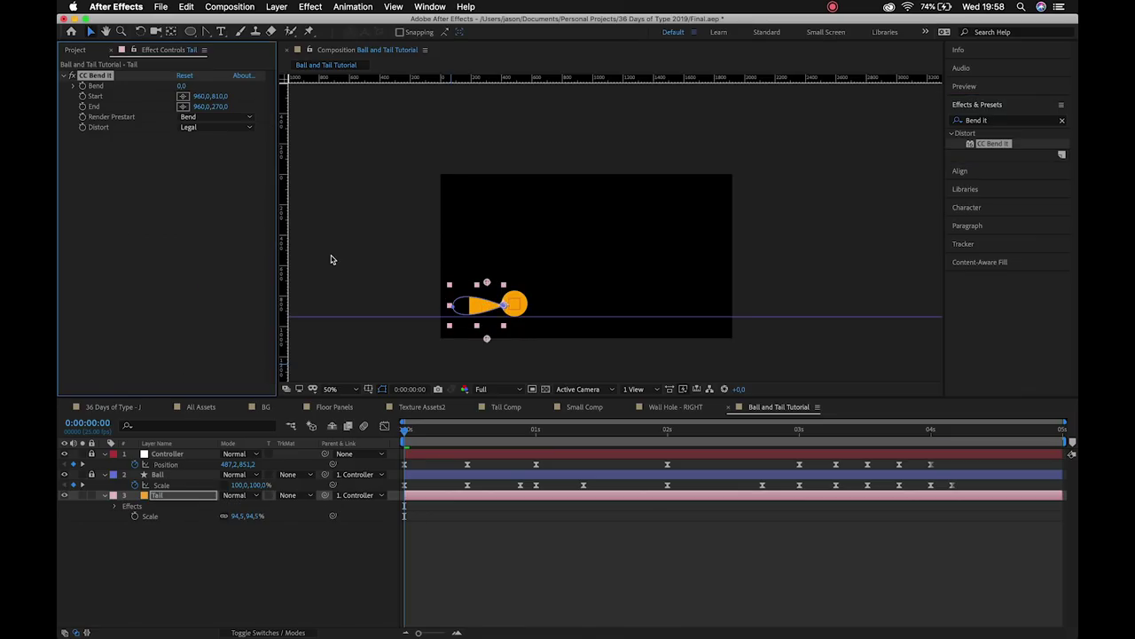
# Place CC Bend It's Start point at the tail's tip, at 1116,0, 490,3, and its End point at the rounded end, at 629,0, 506,3.
pyautogui.press('z')
pyautogui.click(449, 284)
pyautogui.click(698, 247)
pyautogui.press('space')
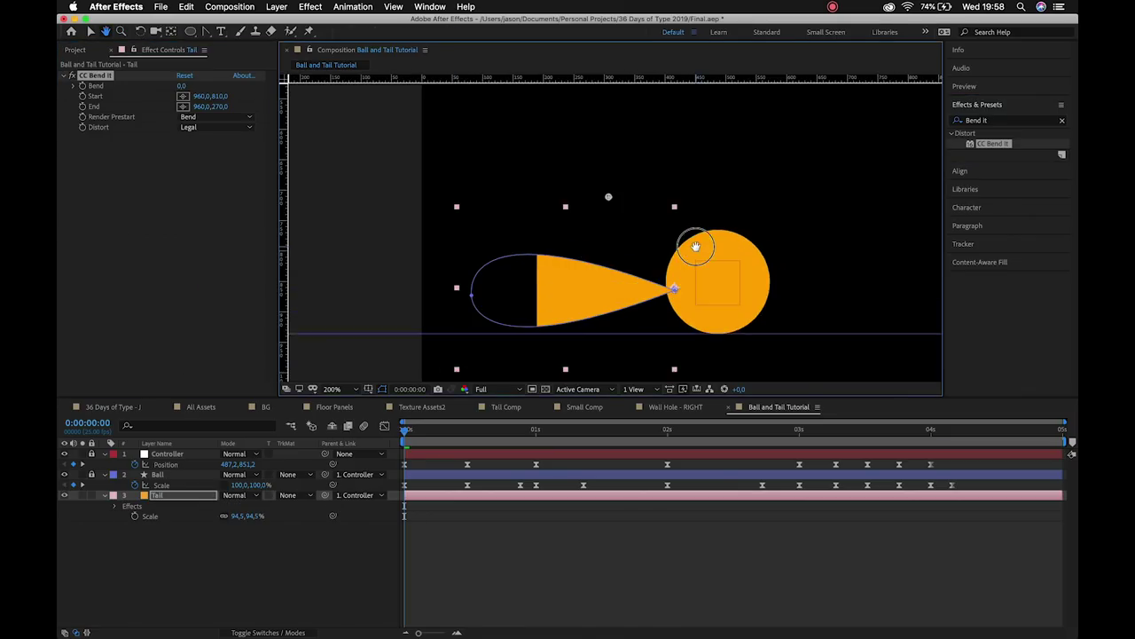
pyautogui.moveTo(697, 248); pyautogui.dragTo(671, 172)
pyautogui.press('v')
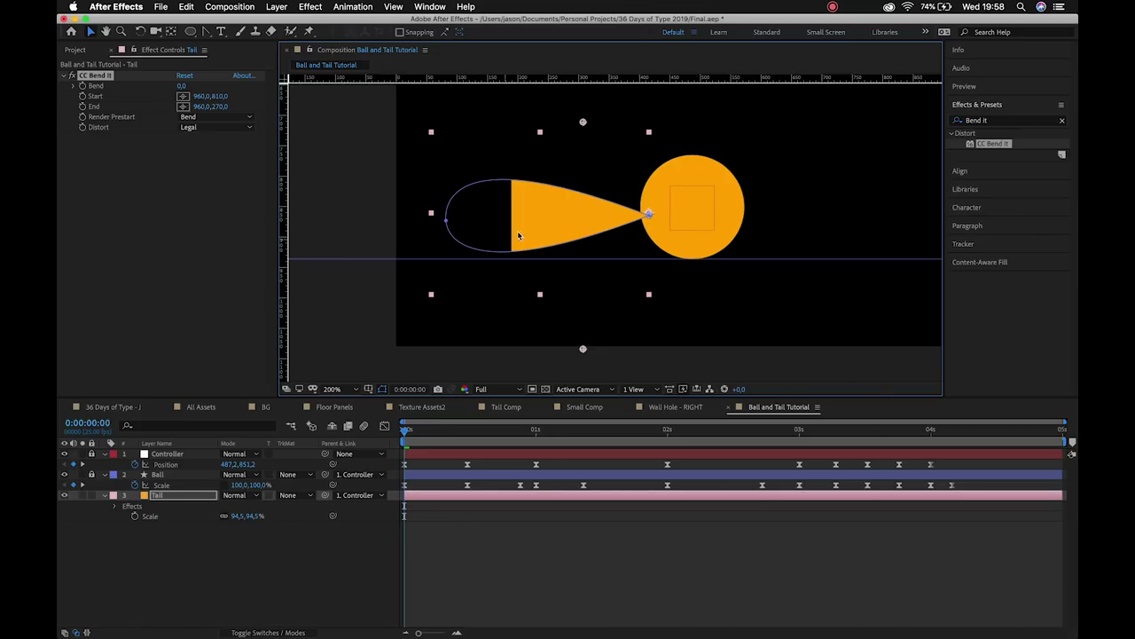
pyautogui.click(833, 8)
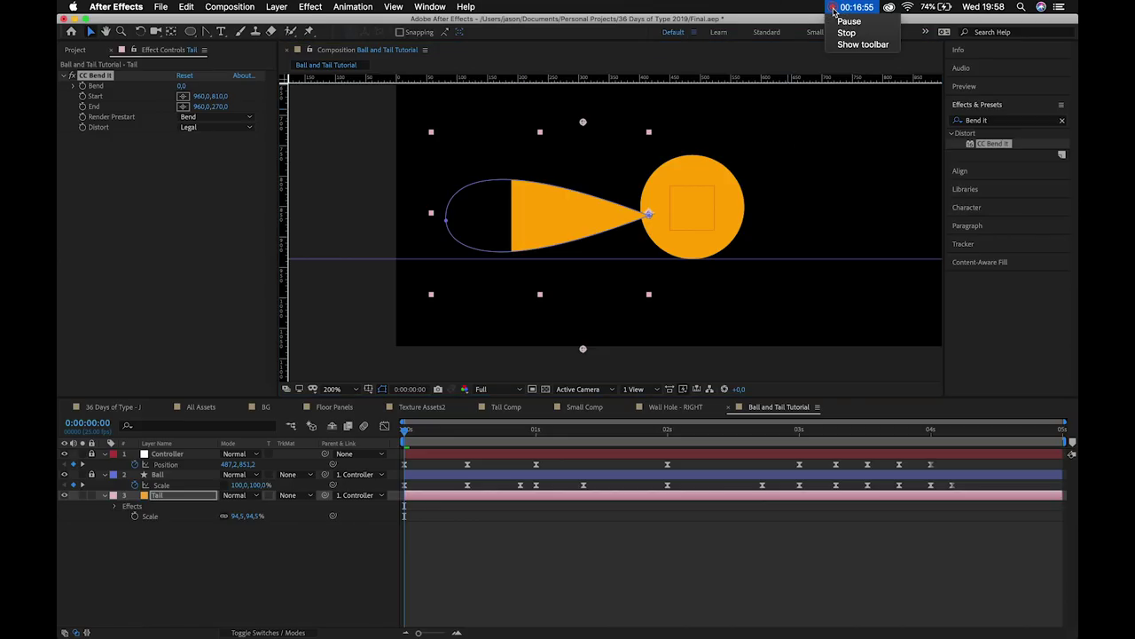
pyautogui.click(336, 142)
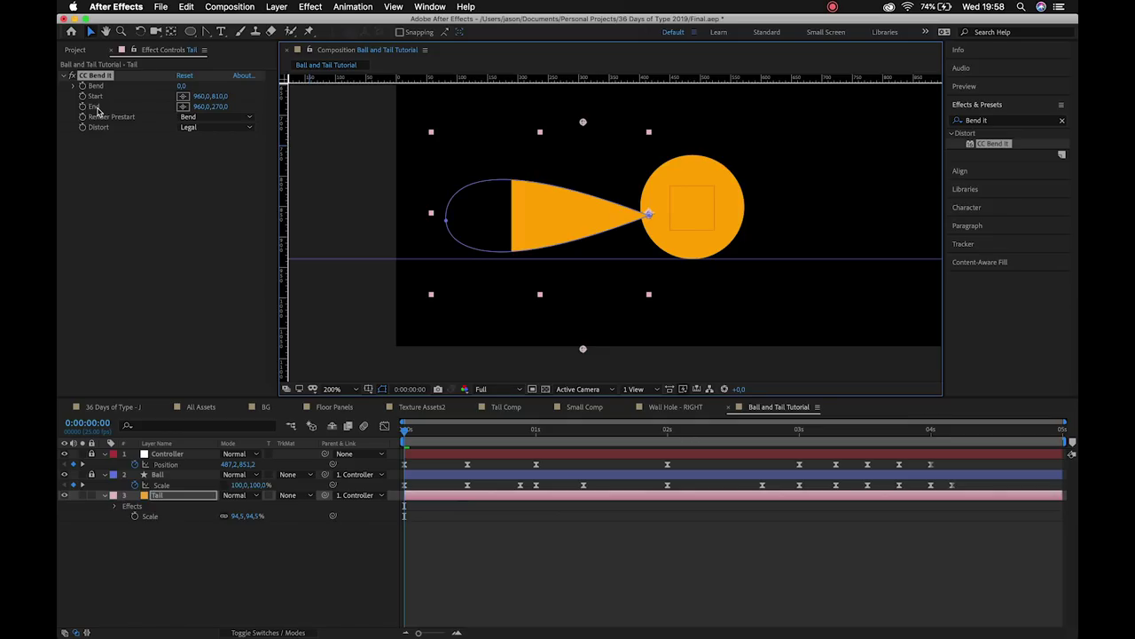
pyautogui.click(183, 96)
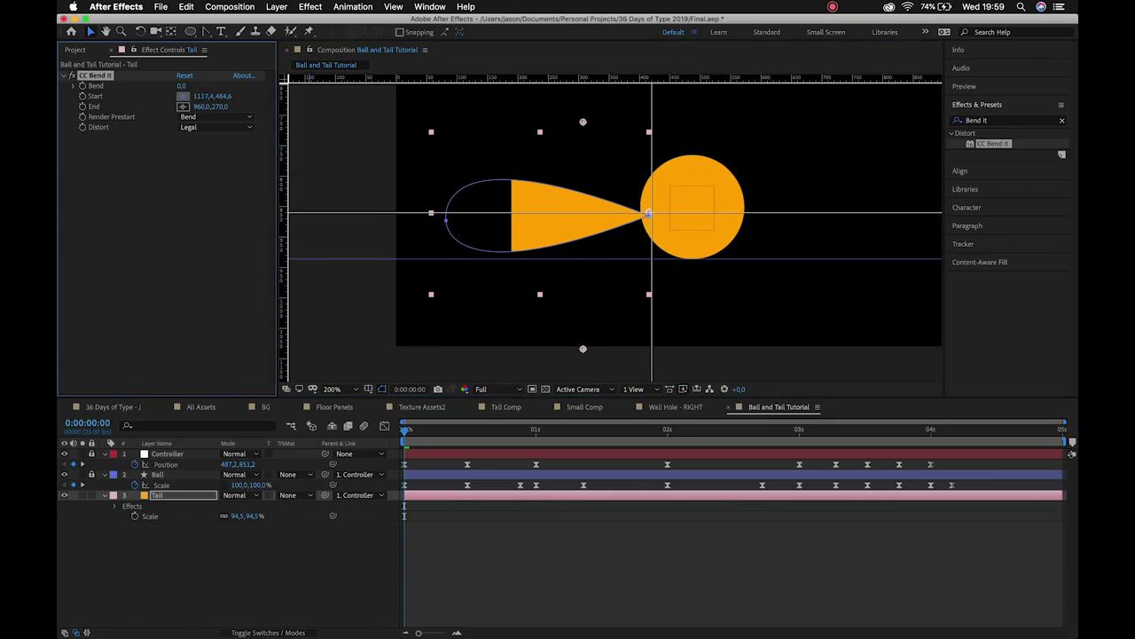
pyautogui.click(651, 217)
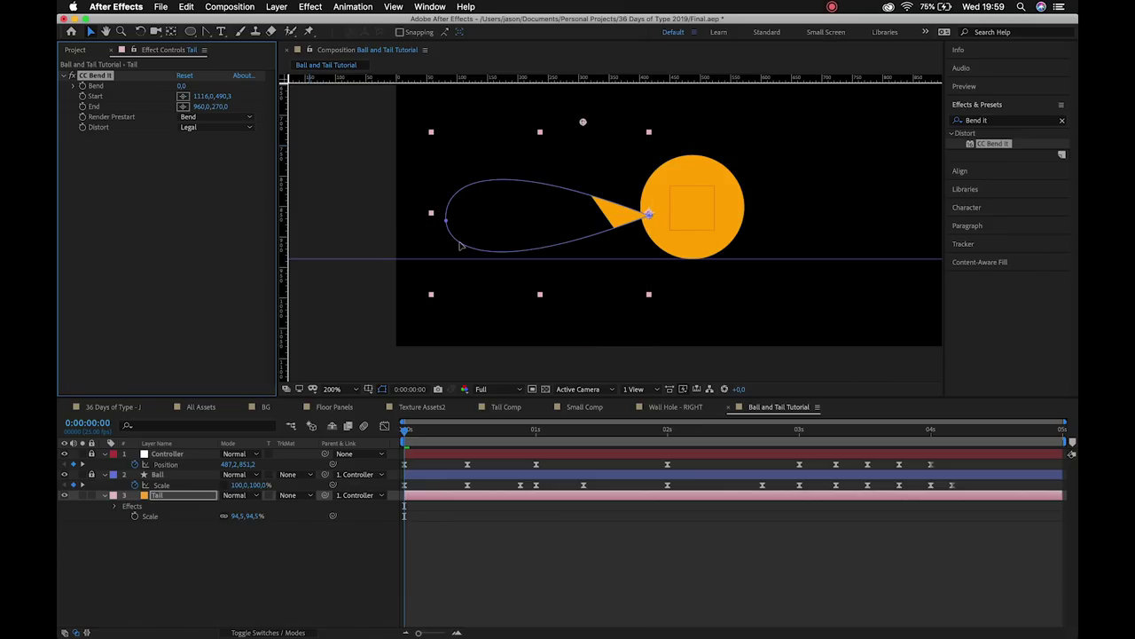
pyautogui.click(183, 107)
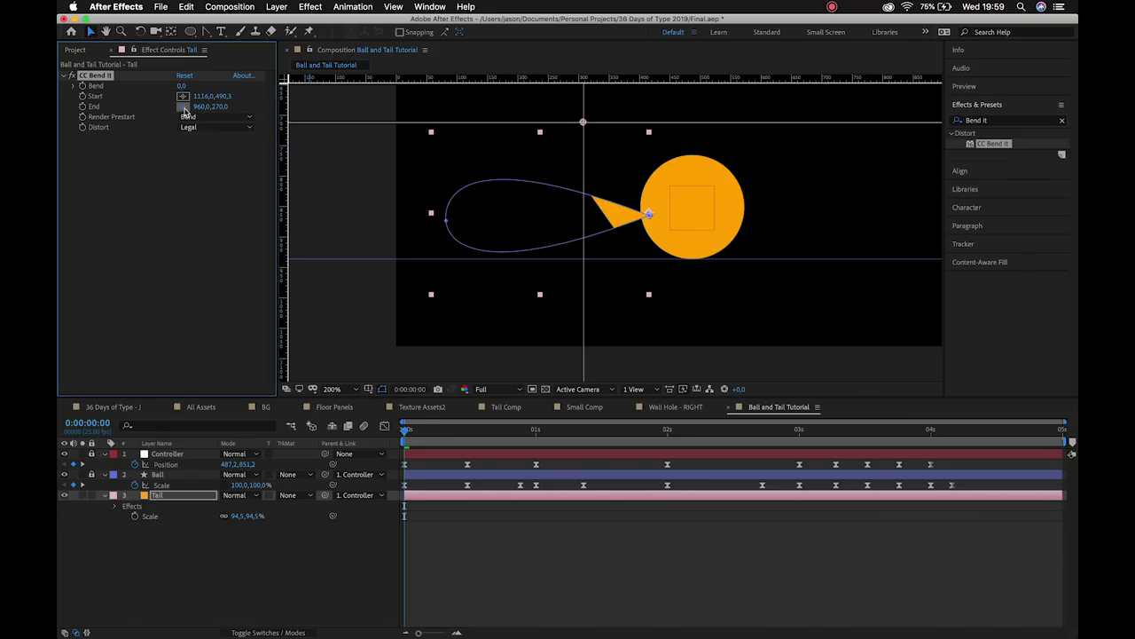
pyautogui.click(444, 221)
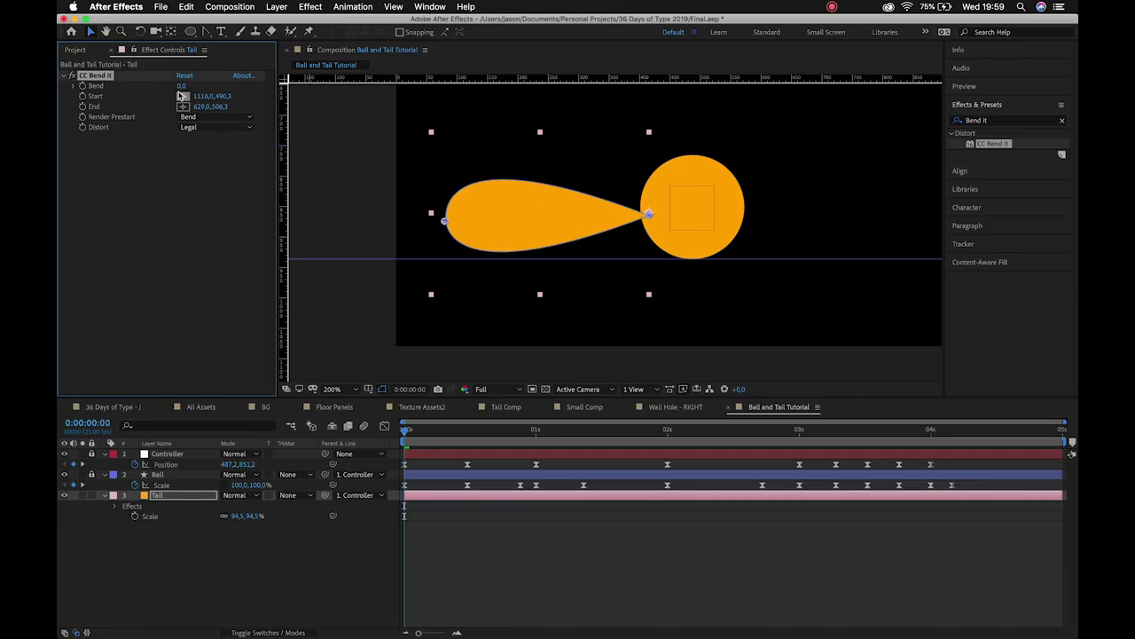
# Try a Bend value of 125 on the tail, and set it back to 0.
pyautogui.moveTo(181, 86); pyautogui.dragTo(263, 97)
pyautogui.moveTo(558, 115); pyautogui.dragTo(543, 177)
pyautogui.press('v')
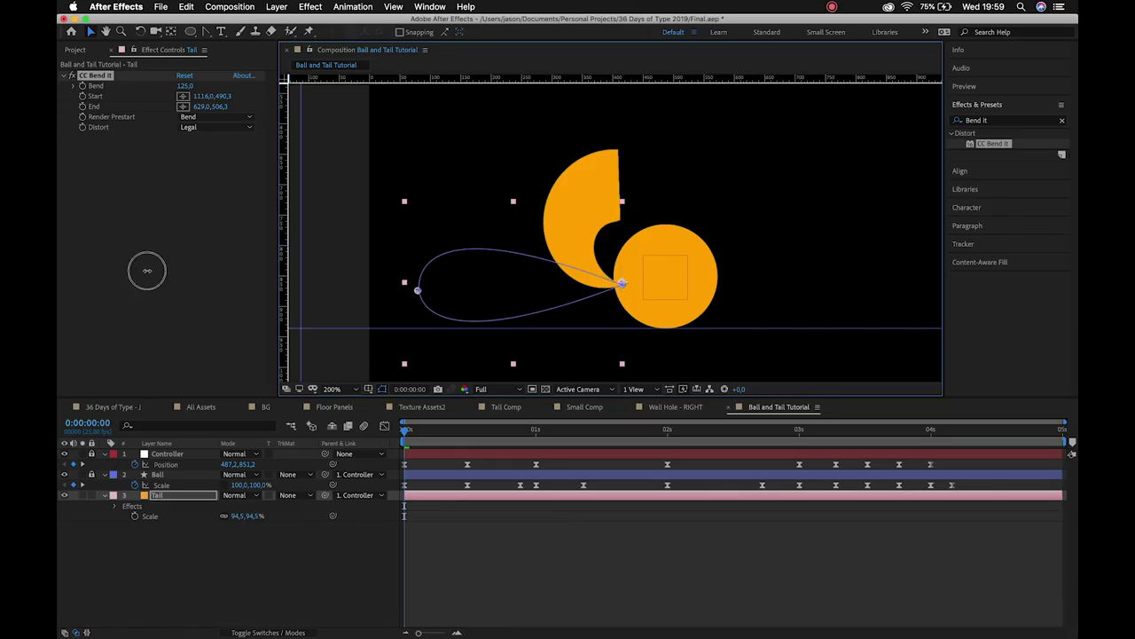
pyautogui.moveTo(185, 86)
pyautogui.mouseDown()
pyautogui.moveTo(164, 86)
pyautogui.moveTo(172, 92)
pyautogui.mouseUp()
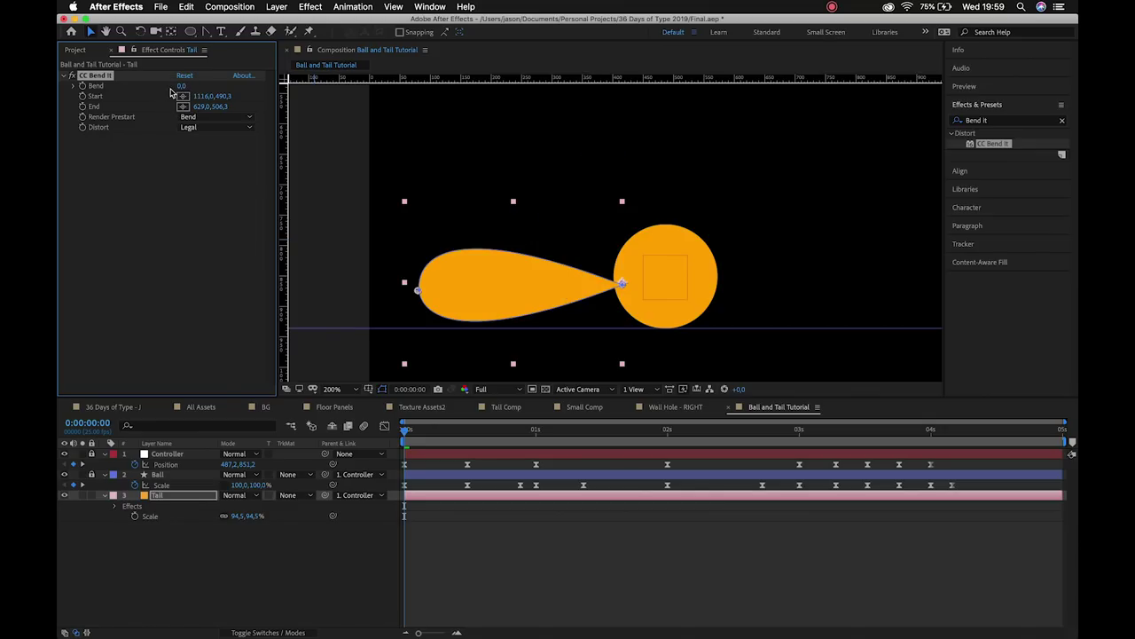
# Start keyframing the Tail layer's Bend at 0:00:00:00 with value 0, show only the animated property, and apply Easy Ease to the keyframe.
pyautogui.click(164, 497)
pyautogui.click(86, 89)
pyautogui.click(181, 497)
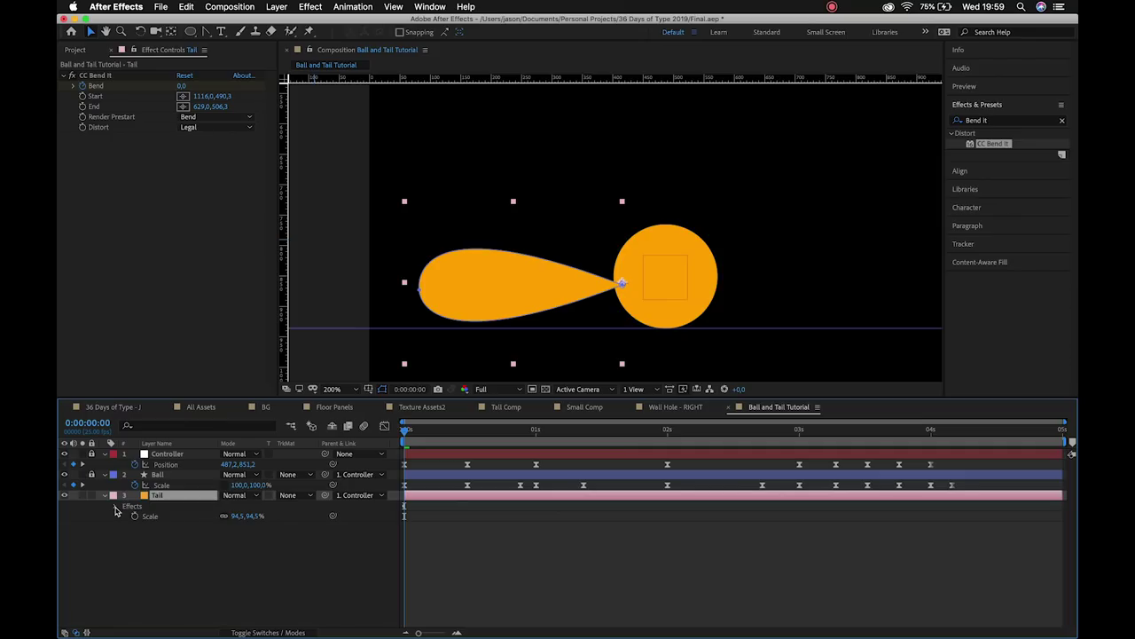
pyautogui.click(105, 496)
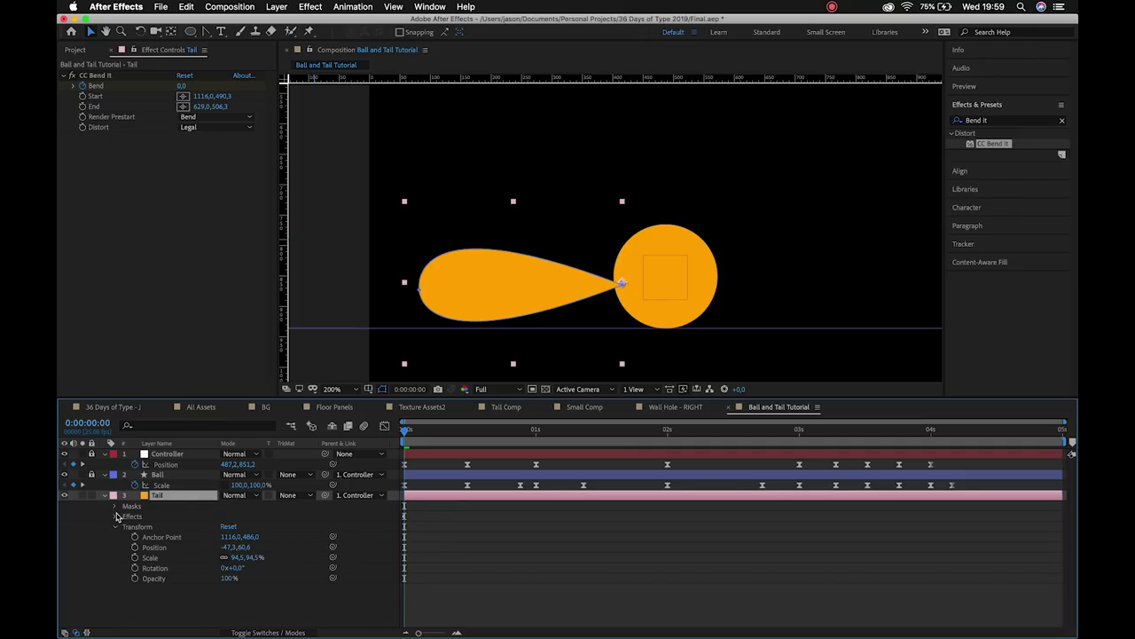
pyautogui.click(116, 515)
pyautogui.click(125, 526)
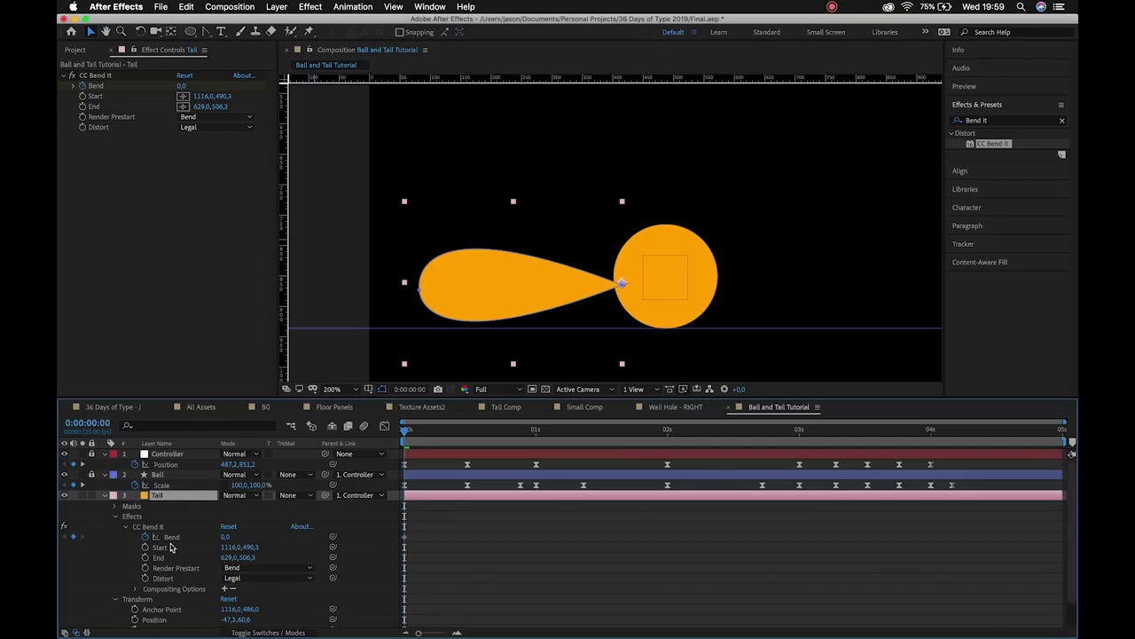
pyautogui.press('u')
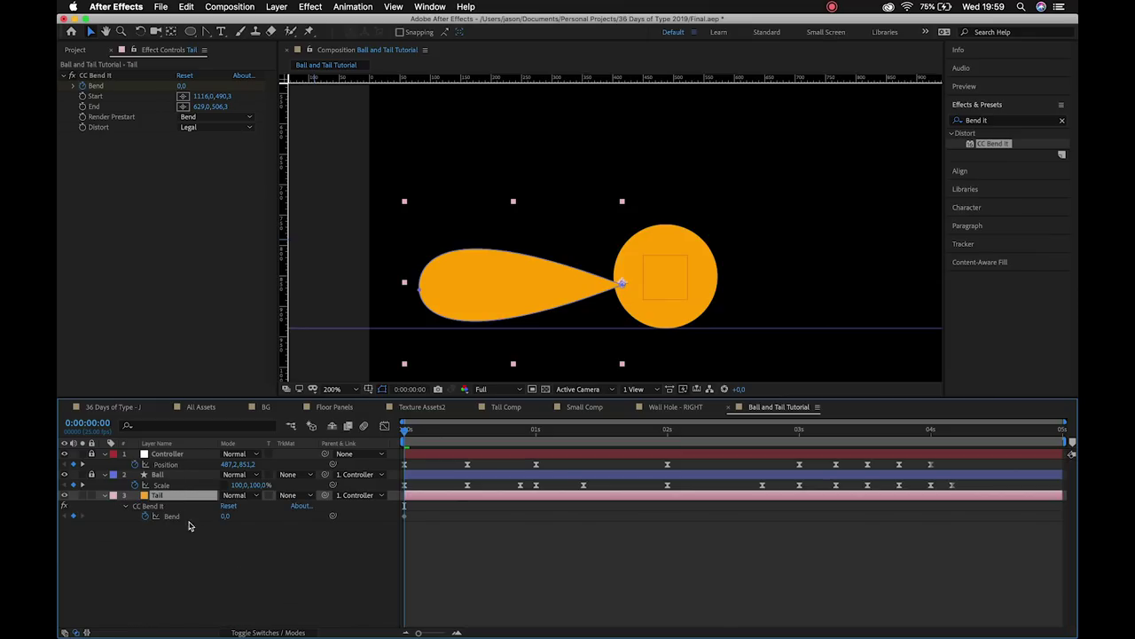
pyautogui.click(405, 520)
pyautogui.moveTo(405, 520)
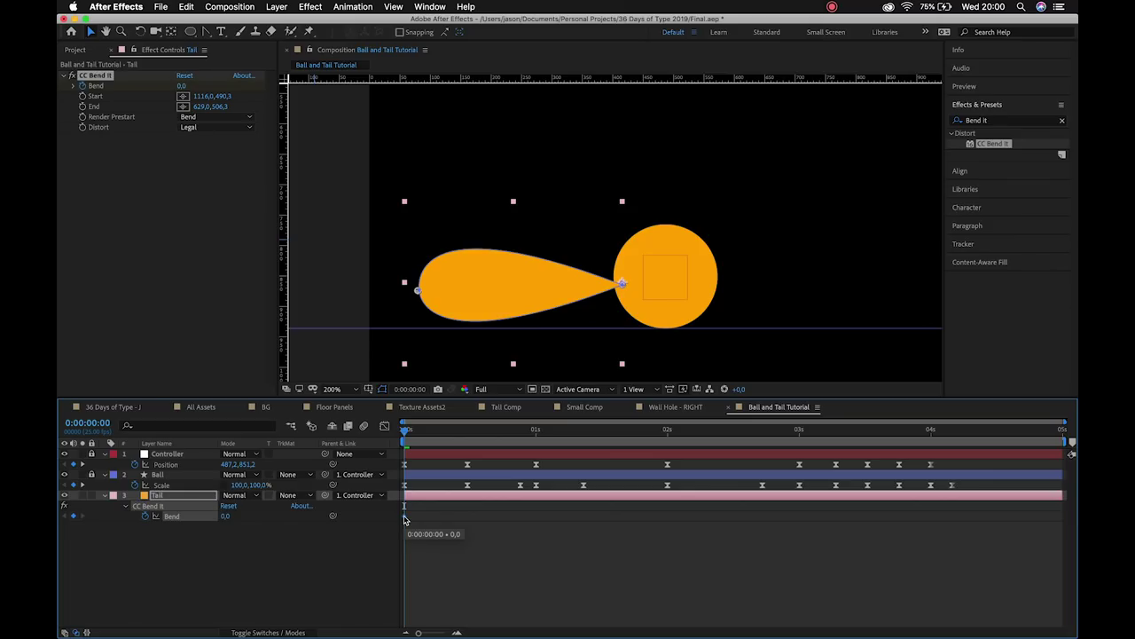
pyautogui.click(418, 540)
# Examine the ball and straight tail in the whole composition, scrubbing the opening of the bounce.
pyautogui.press('z')
pyautogui.keyDown('alt'); pyautogui.click(539, 319); pyautogui.keyUp('alt')
pyautogui.press('space')
pyautogui.moveTo(635, 225); pyautogui.dragTo(468, 322)
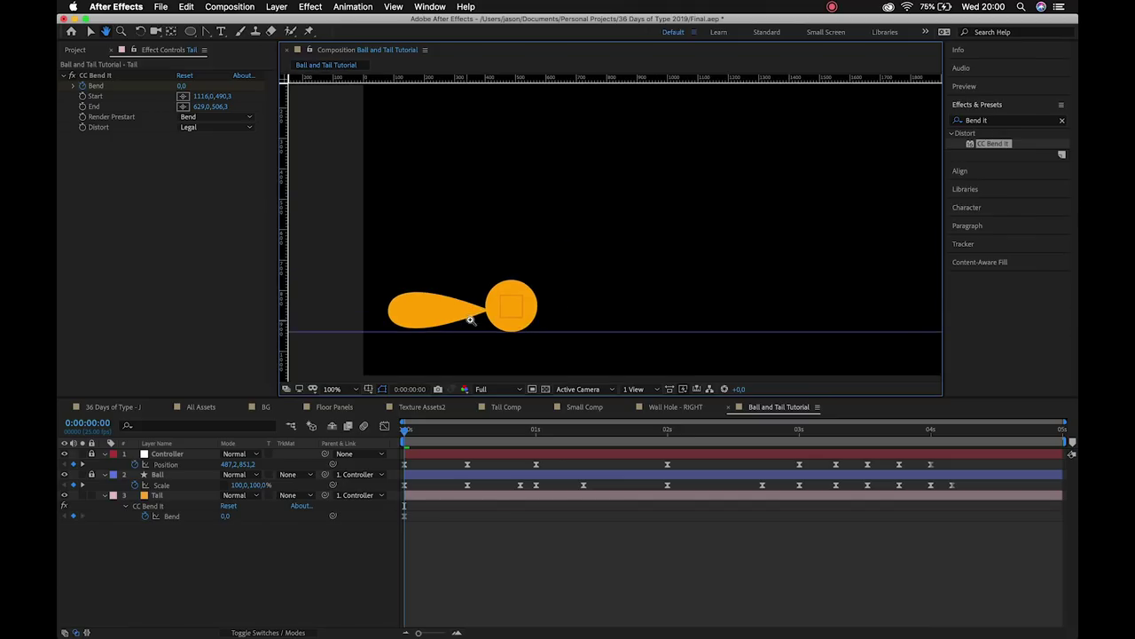
pyautogui.keyDown('alt'); pyautogui.click(510, 298); pyautogui.keyUp('alt')
pyautogui.press('space')
pyautogui.moveTo(595, 255); pyautogui.dragTo(497, 302)
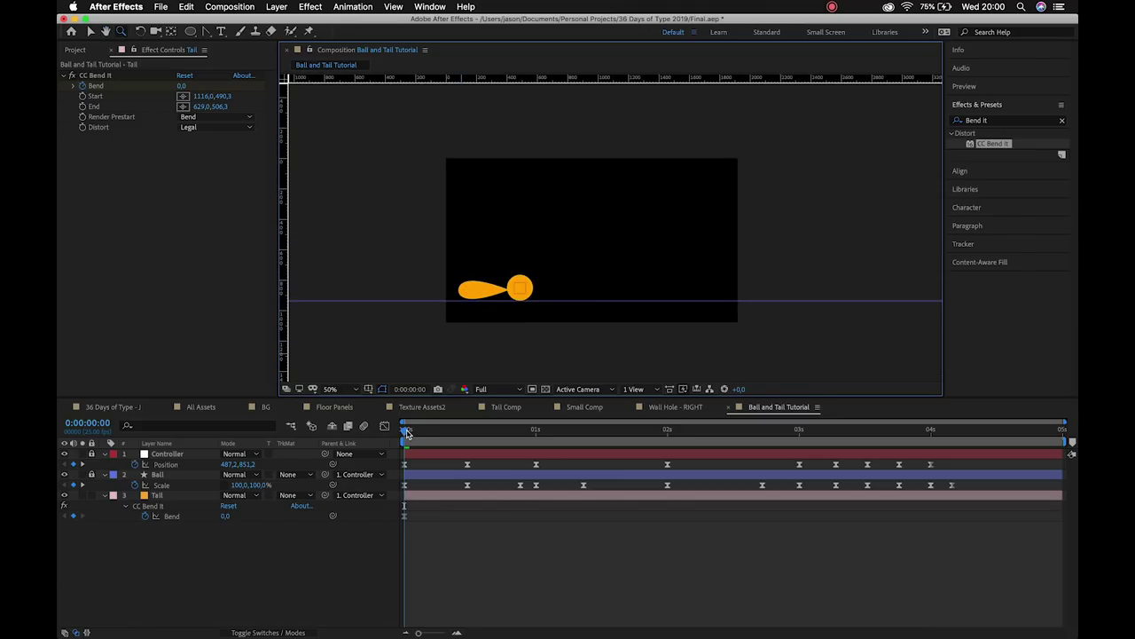
pyautogui.press('v')
pyautogui.moveTo(406, 432); pyautogui.dragTo(387, 468)
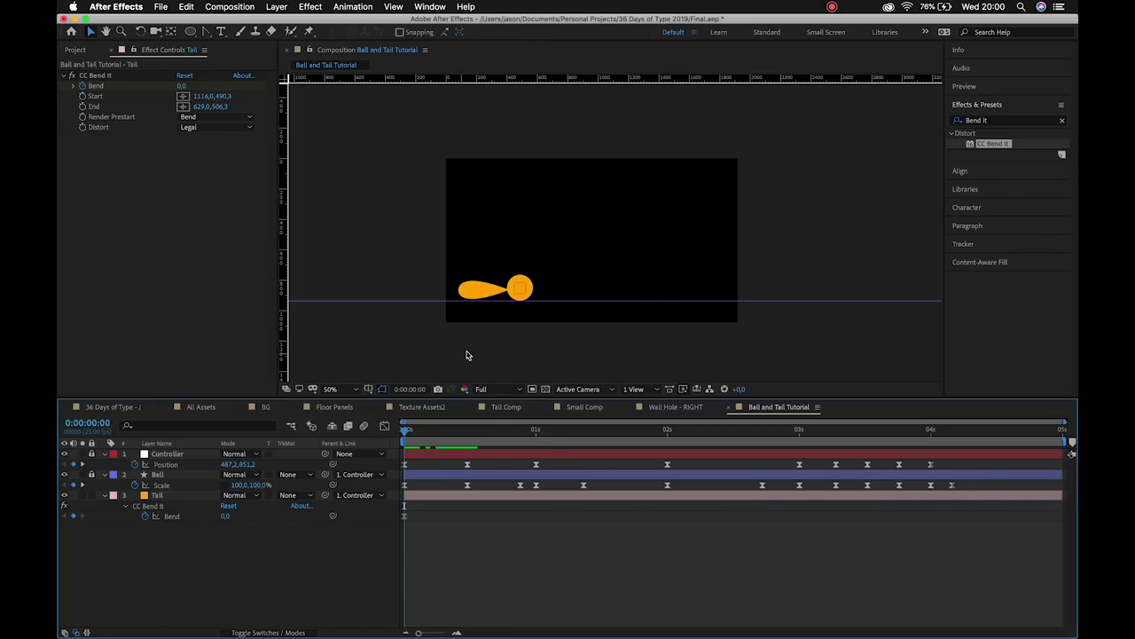
pyautogui.click(547, 296)
# Add a Bend keyframe of 91 at 0:00:00:12 and preview the tail lifting as the ball moves back.
pyautogui.moveTo(404, 435); pyautogui.dragTo(467, 431)
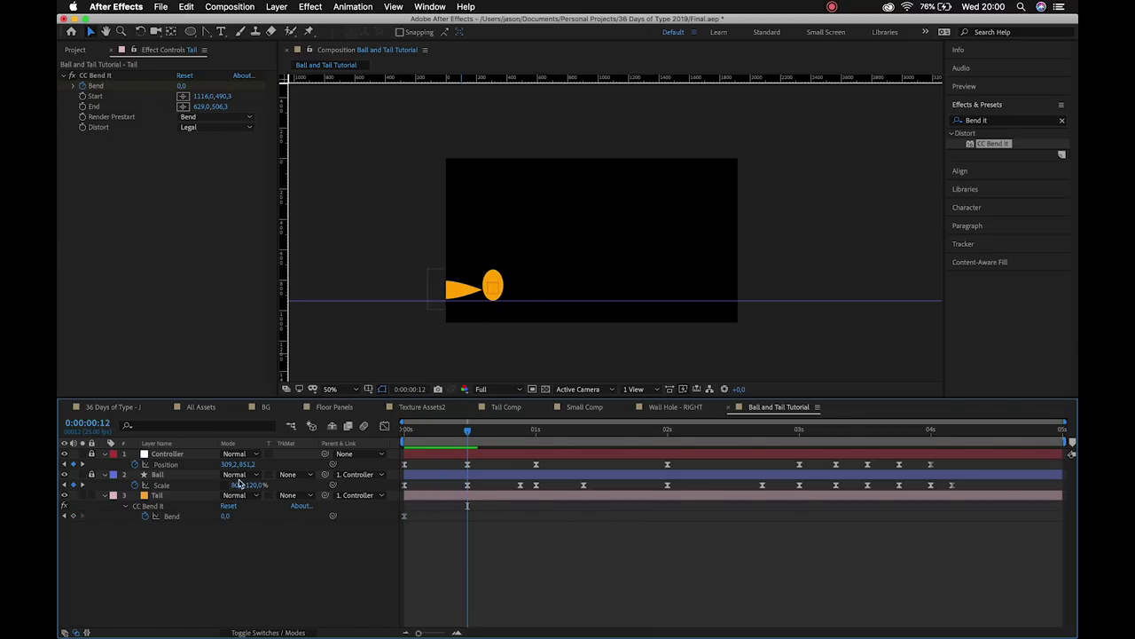
pyautogui.click(225, 518)
pyautogui.moveTo(225, 517); pyautogui.dragTo(278, 517)
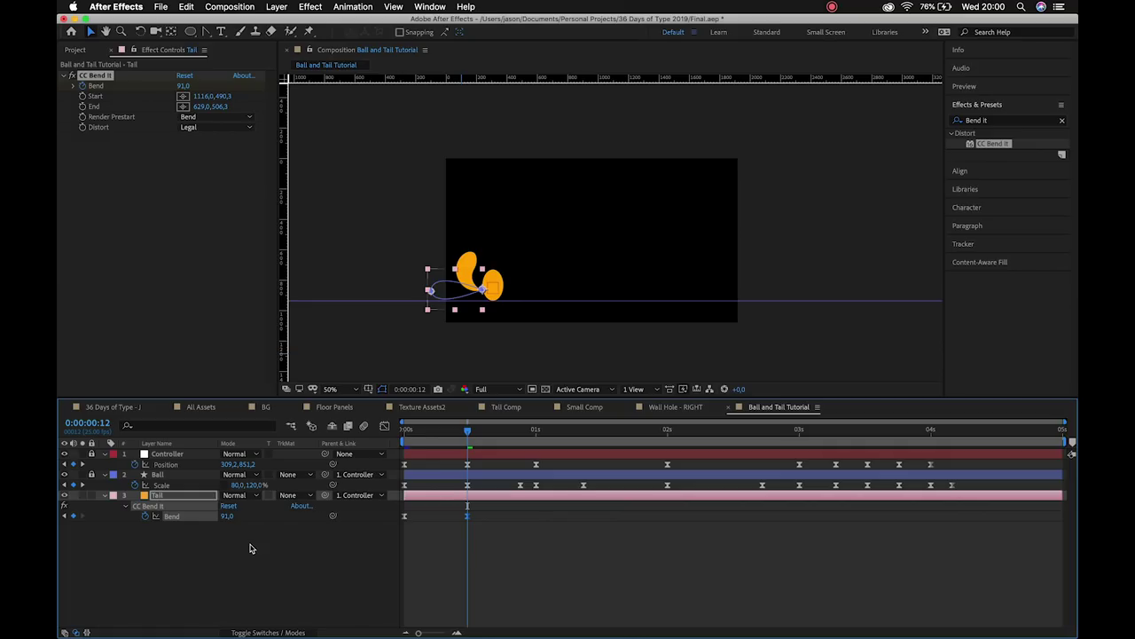
pyautogui.moveTo(414, 434); pyautogui.dragTo(520, 442)
pyautogui.press('space')
pyautogui.click(469, 434)
# Copy the 91 Bend keyframe to 0:00:00:22, and move the copy to 0:00:01:00.
pyautogui.click(487, 527)
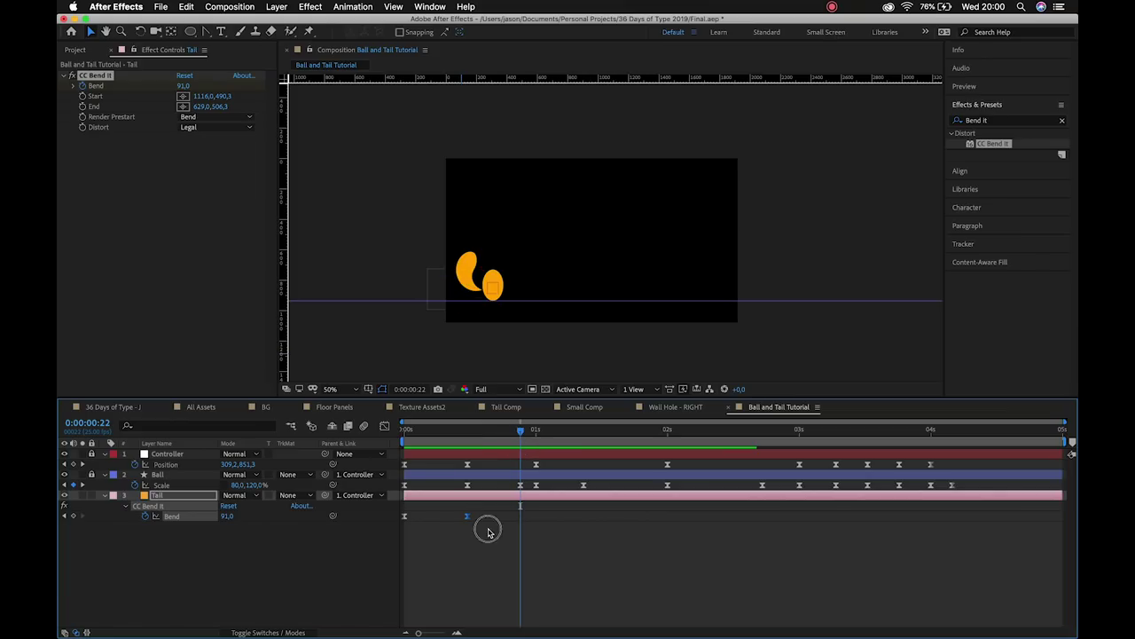
pyautogui.click(467, 517)
pyautogui.press('super+c')
pyautogui.press('super+v')
pyautogui.moveTo(522, 431)
pyautogui.mouseDown()
pyautogui.moveTo(476, 438)
pyautogui.moveTo(519, 452)
pyautogui.mouseUp()
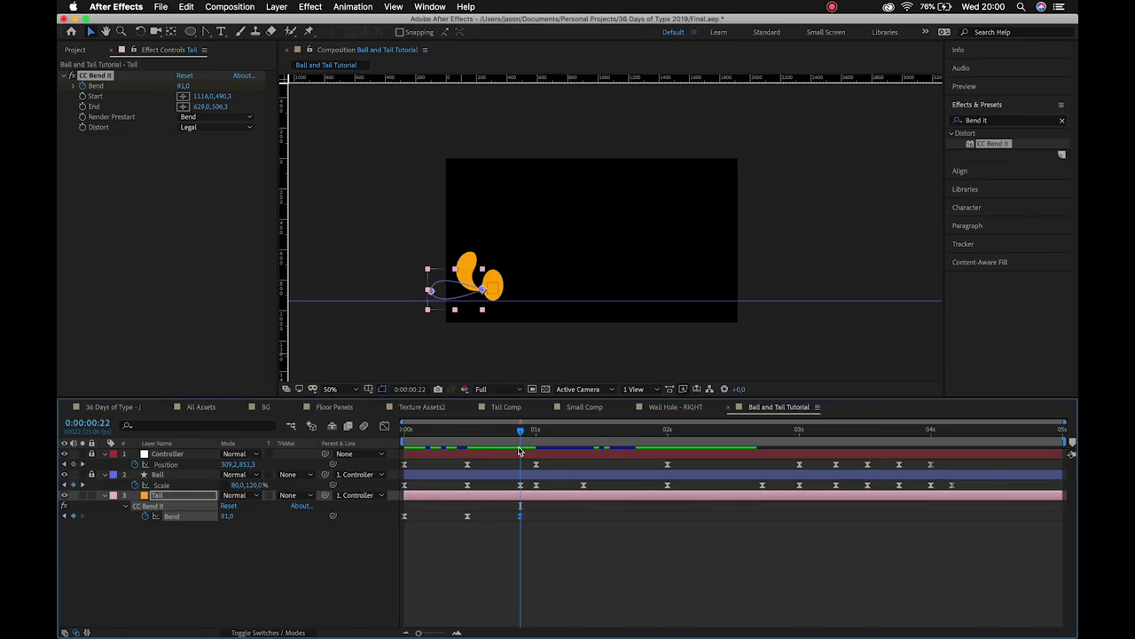
pyautogui.moveTo(525, 440)
pyautogui.mouseDown()
pyautogui.moveTo(463, 441)
pyautogui.moveTo(535, 456)
pyautogui.mouseUp()
pyautogui.click(537, 435)
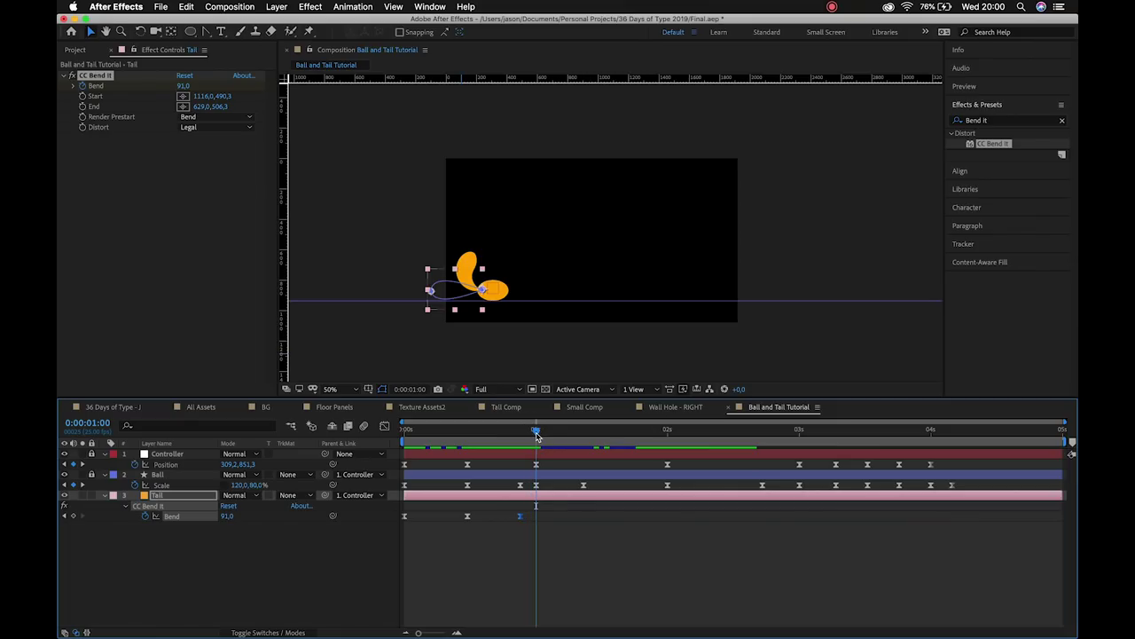
pyautogui.moveTo(520, 516); pyautogui.dragTo(536, 518)
# Add a Bend keyframe of -63 in line with the Ball's first Scale keyframe after 0:00:01:00, and preview the tail swing.
pyautogui.click(537, 432)
pyautogui.moveTo(538, 432); pyautogui.dragTo(584, 432)
pyautogui.moveTo(227, 516); pyautogui.dragTo(130, 516)
pyautogui.click(542, 425)
pyautogui.click(537, 430)
pyautogui.press('space')
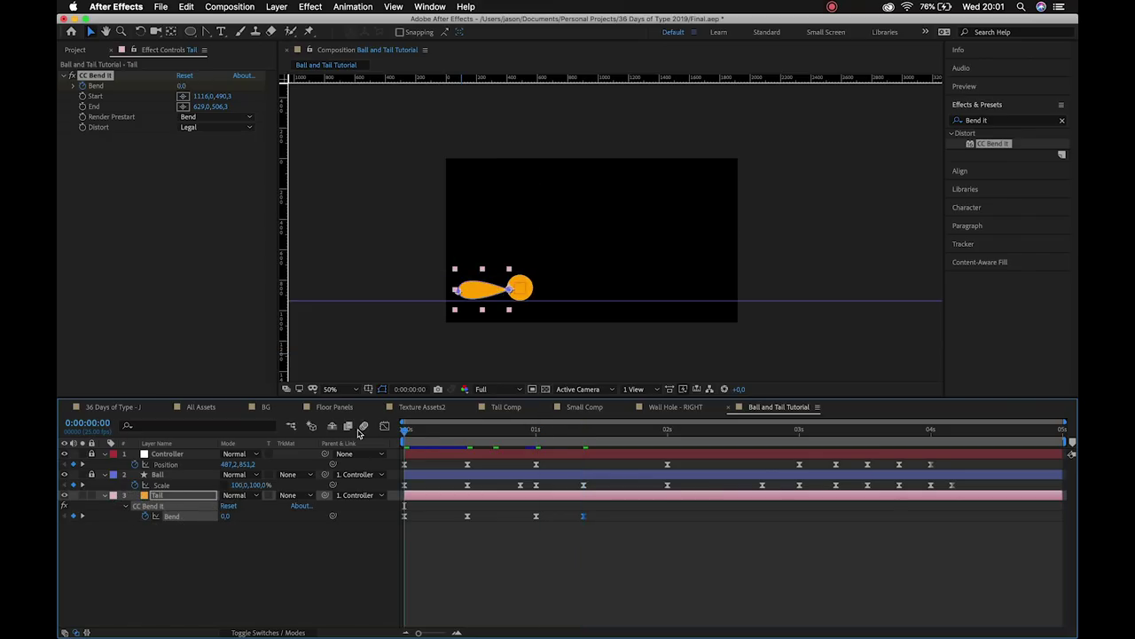
pyautogui.press('space')
# Add a Bend keyframe of 45 at 0:00:02:12, while the ball is in the air.
pyautogui.moveTo(631, 434); pyautogui.dragTo(721, 443)
pyautogui.moveTo(732, 444)
pyautogui.mouseDown()
pyautogui.moveTo(719, 441)
pyautogui.moveTo(730, 441)
pyautogui.mouseUp()
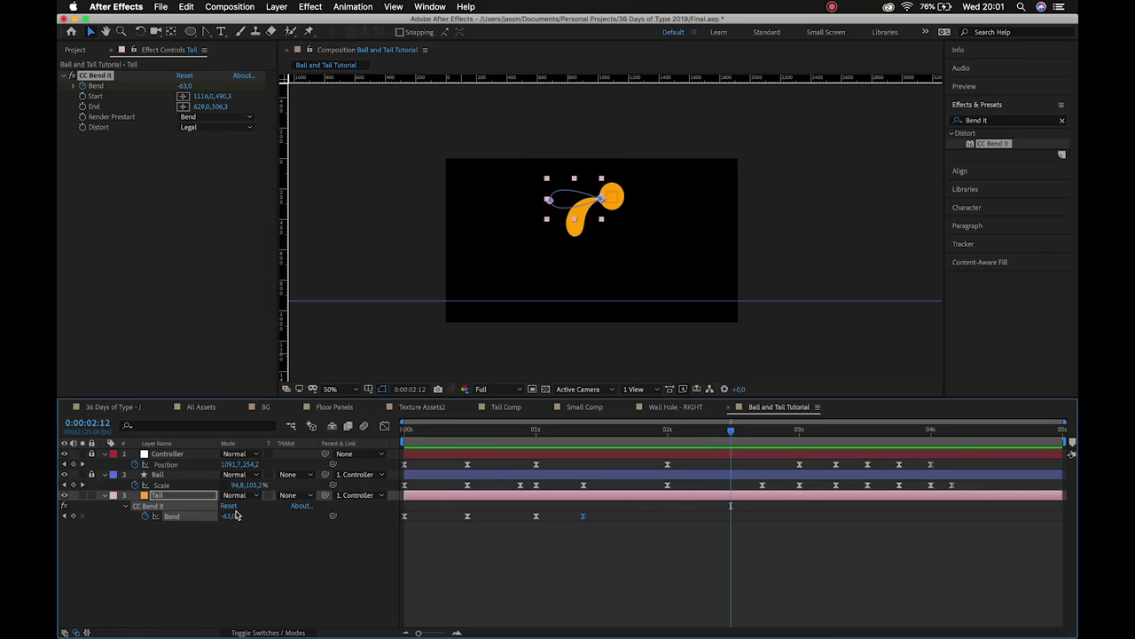
pyautogui.moveTo(245, 514); pyautogui.dragTo(296, 517)
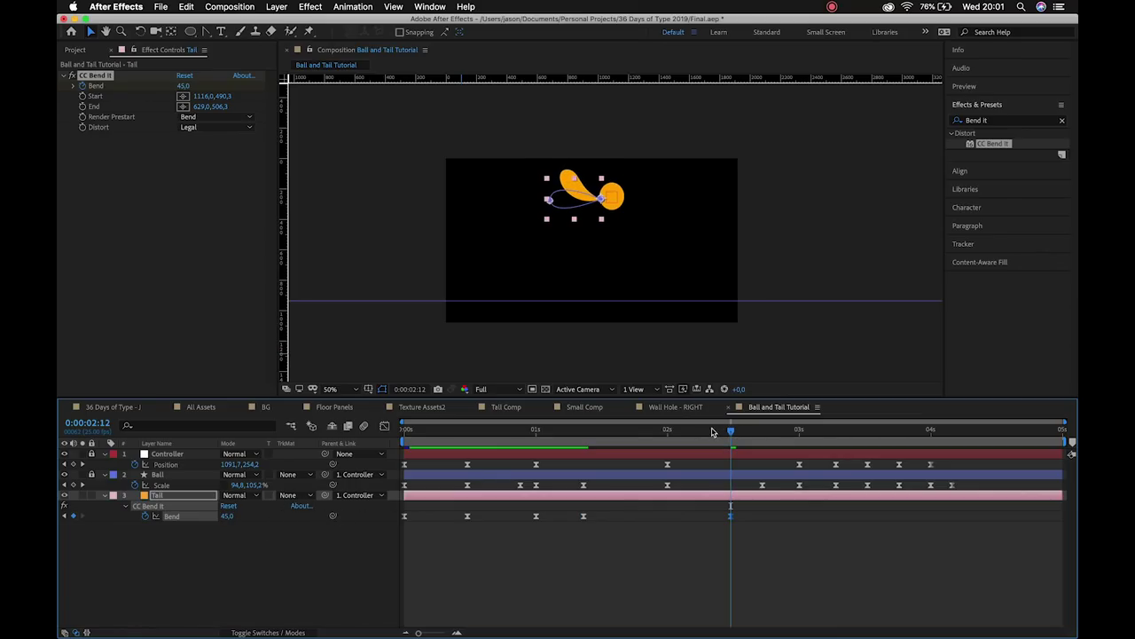
# Add a Bend keyframe of 71 at 0:00:02:21, shift it slightly later, and preview the animation from the start.
pyautogui.moveTo(732, 433); pyautogui.dragTo(780, 461)
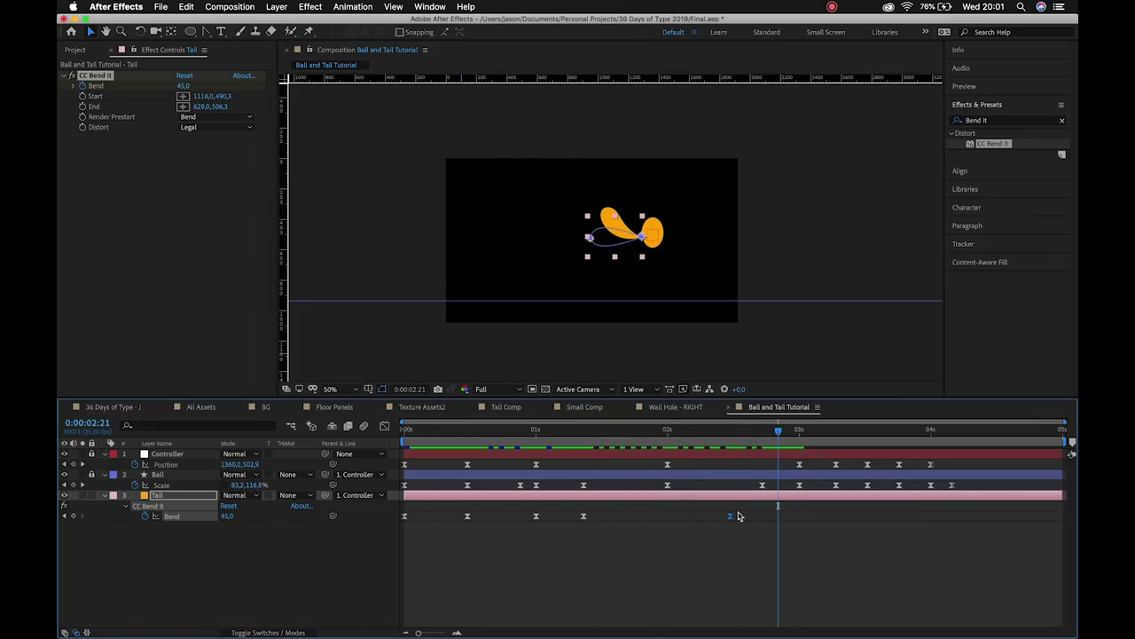
pyautogui.moveTo(732, 519)
pyautogui.mouseDown()
pyautogui.moveTo(773, 519)
pyautogui.moveTo(730, 520)
pyautogui.mouseUp()
pyautogui.moveTo(225, 519); pyautogui.dragTo(240, 515)
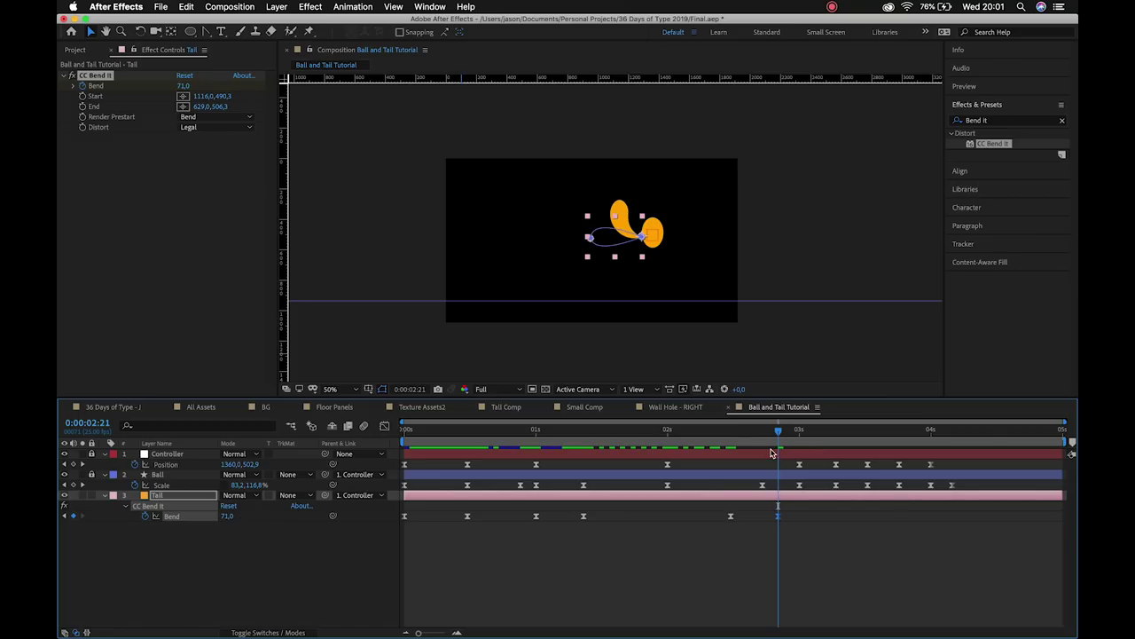
pyautogui.click(778, 516)
pyautogui.moveTo(780, 520); pyautogui.dragTo(788, 519)
pyautogui.moveTo(778, 433); pyautogui.dragTo(327, 436)
pyautogui.press('space')
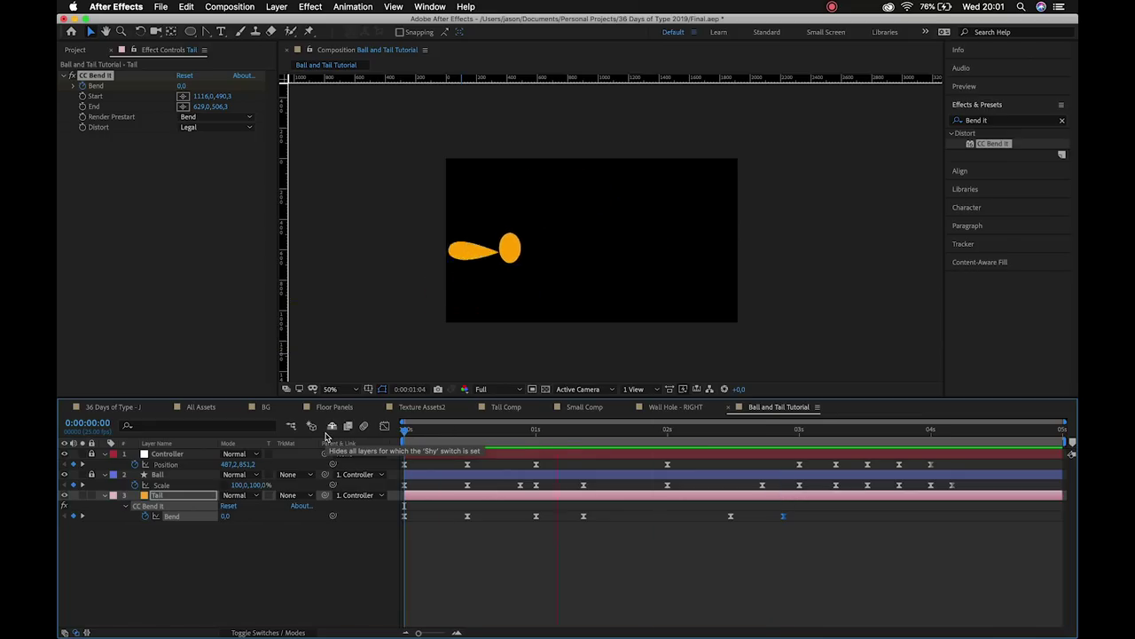
pyautogui.press('space')
# Add a Bend keyframe of -38 at 0:00:03:03, just after the ball lands.
pyautogui.click(799, 431)
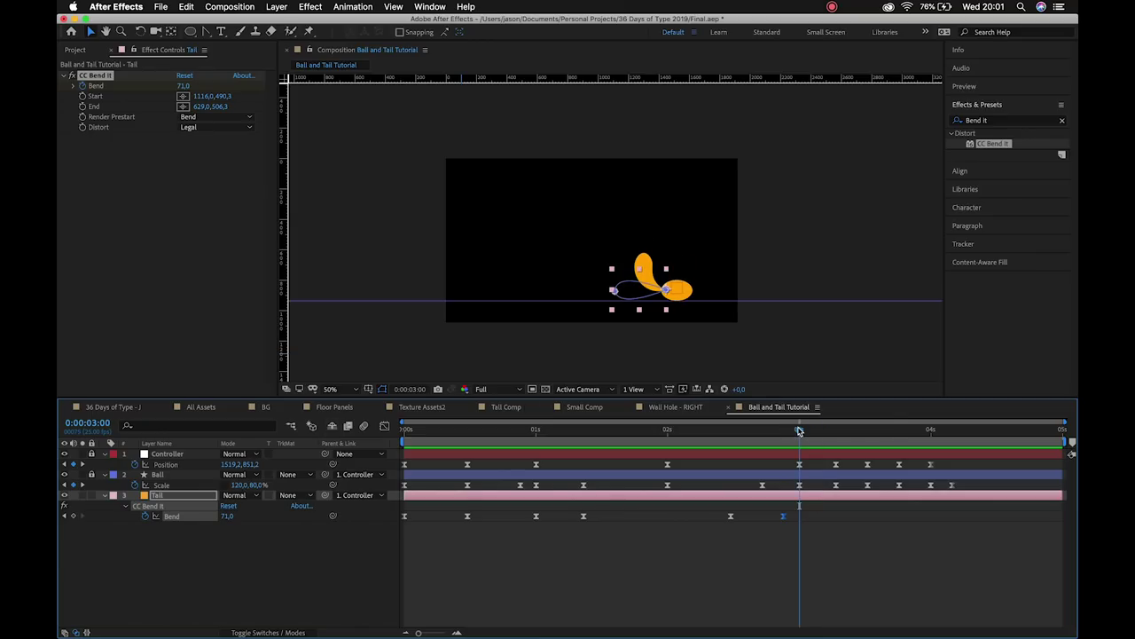
pyautogui.press('pagedown')
pyautogui.press('pagedown')
pyautogui.press('pagedown')
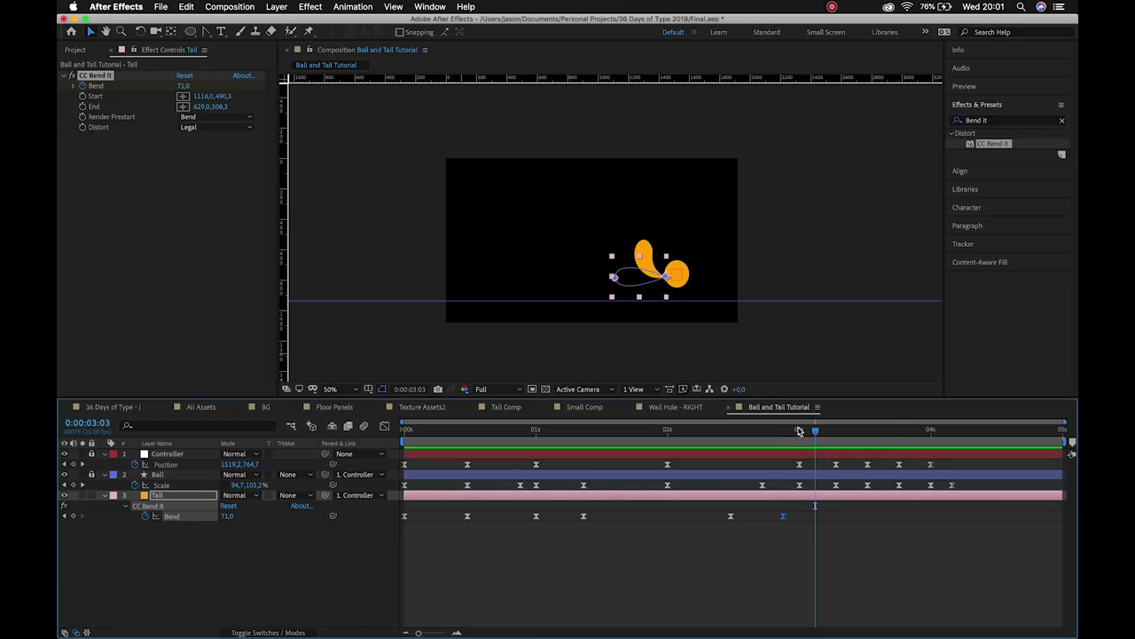
pyautogui.moveTo(227, 517); pyautogui.dragTo(163, 517)
# Add a Bend keyframe of 32 at 0:00:03:10, preview the following frames, and return to 0:00:03:00.
pyautogui.press('space')
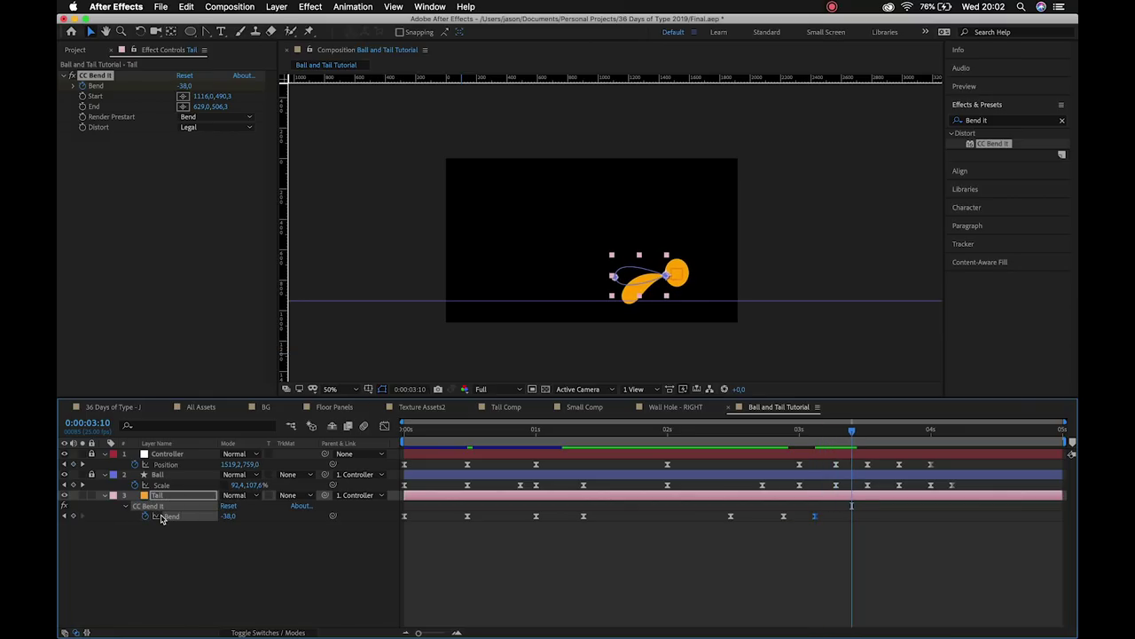
pyautogui.moveTo(229, 517); pyautogui.dragTo(274, 516)
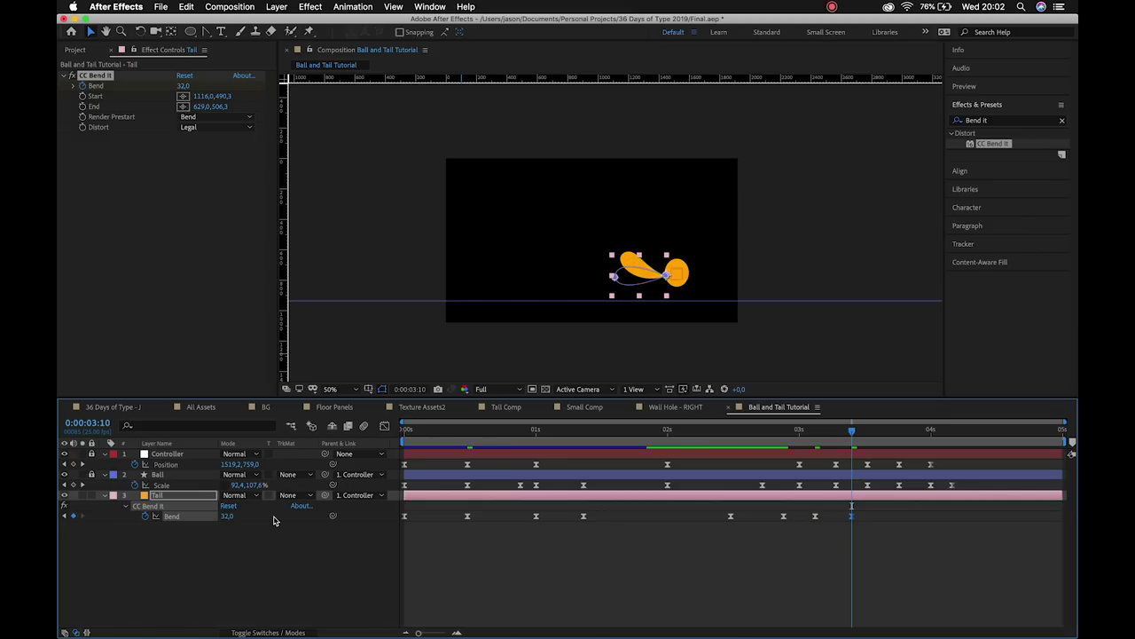
pyautogui.press('space')
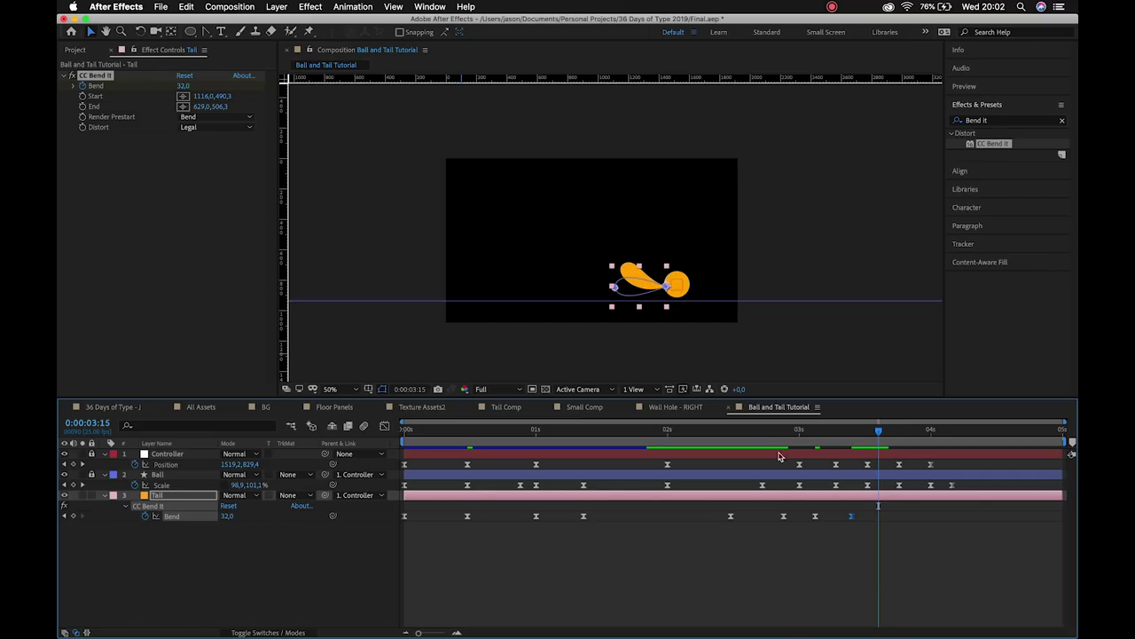
pyautogui.click(797, 432)
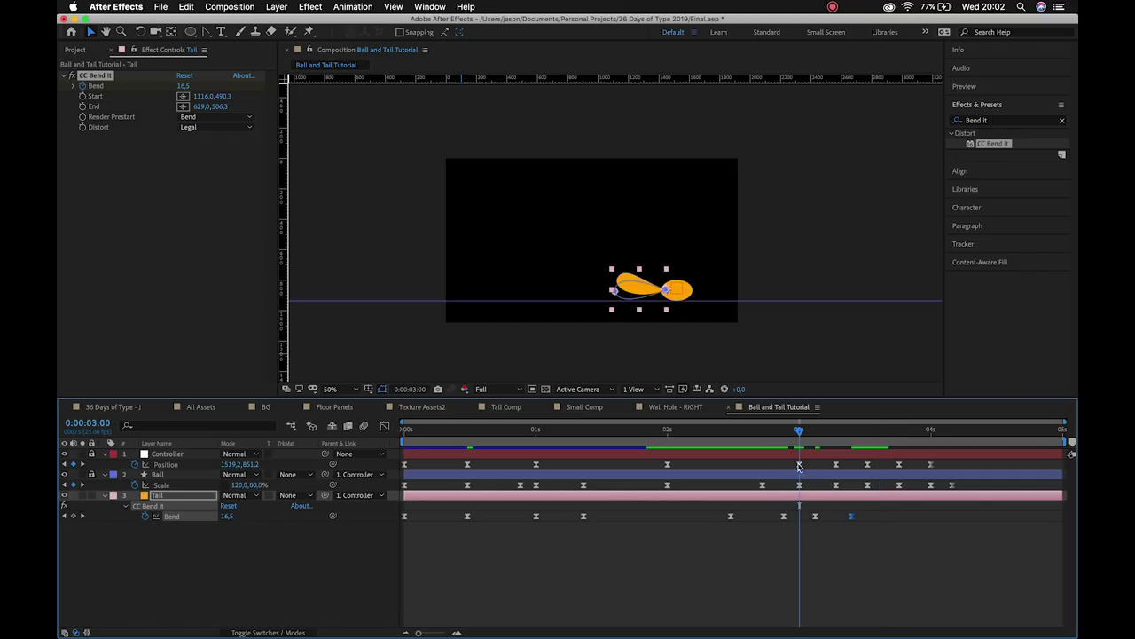
# Add alternating, weakening Bend keyframes after the landing, starting with -18 at 0:00:03:15 and ending with -15 at 0:00:04:02.
pyautogui.moveTo(806, 435); pyautogui.dragTo(882, 453)
pyautogui.moveTo(226, 522); pyautogui.dragTo(197, 524)
pyautogui.press('super+Right')
pyautogui.press('super+Right')
pyautogui.press('super+Right')
pyautogui.press('super+Right')
pyautogui.press('super+Right')
pyautogui.press('super+Right')
pyautogui.moveTo(226, 522)
pyautogui.mouseDown()
pyautogui.moveTo(254, 514)
pyautogui.moveTo(213, 520)
pyautogui.mouseUp()
# Add a final Bend keyframe of 0 at 0:00:04:06 and preview the animation from the start.
pyautogui.press('pagedown')
pyautogui.press('pagedown')
pyautogui.press('pagedown')
pyautogui.press('pagedown')
pyautogui.press('pagedown')
pyautogui.press('pagedown')
pyautogui.press('pagedown')
pyautogui.press('pagedown')
pyautogui.press('pagedown')
pyautogui.press('pagedown')
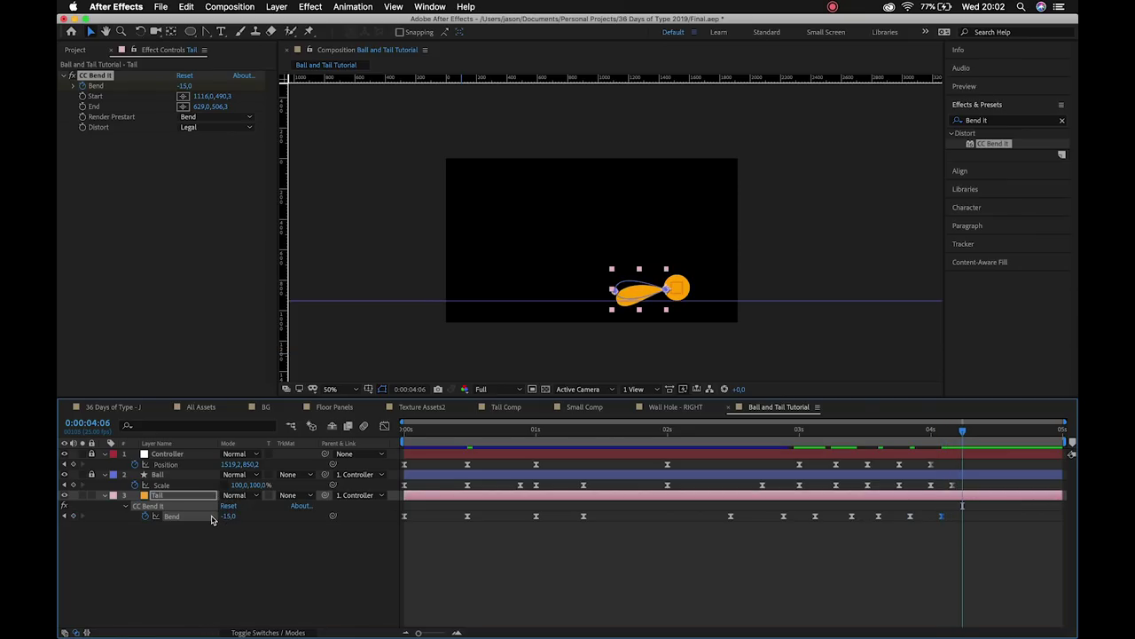
pyautogui.moveTo(228, 515); pyautogui.dragTo(234, 516)
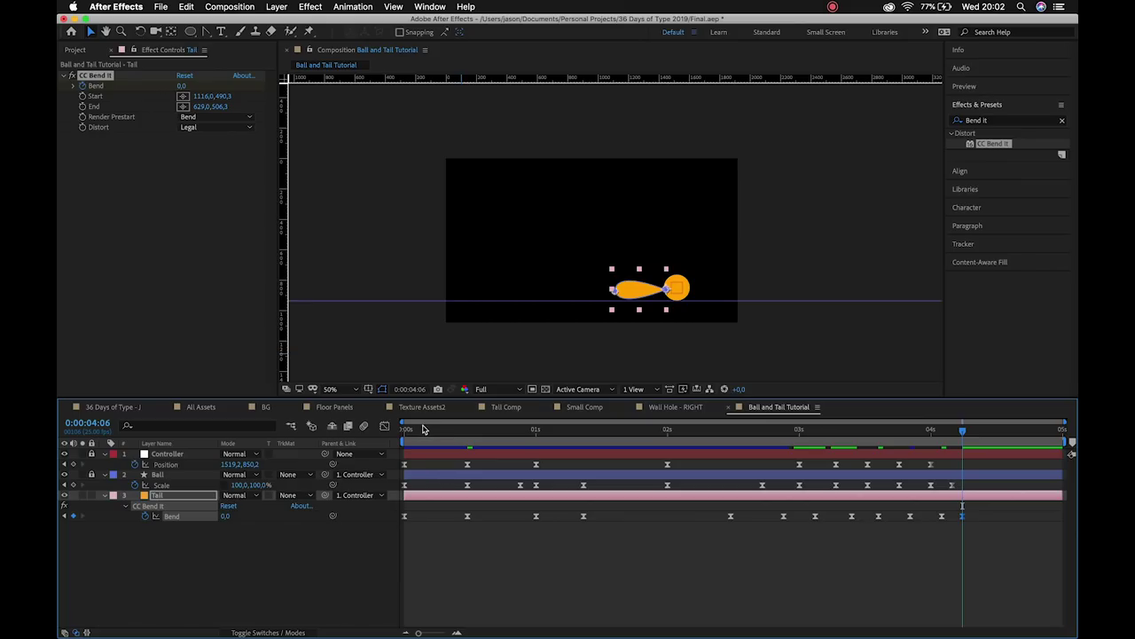
pyautogui.moveTo(423, 429); pyautogui.dragTo(381, 426)
pyautogui.press('space')
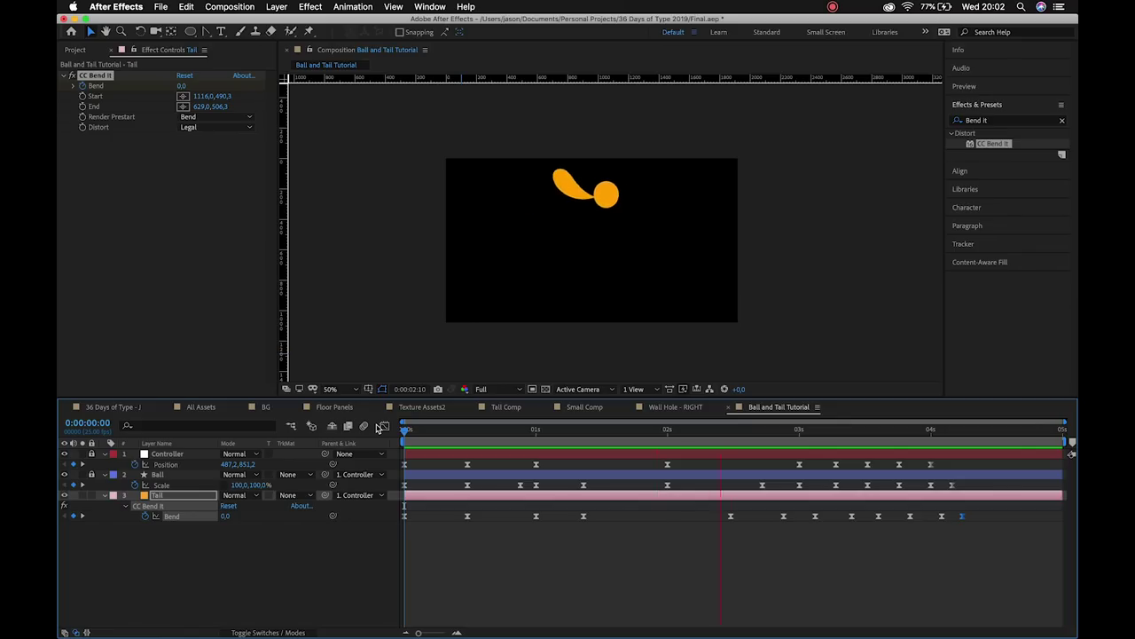
pyautogui.press('space')
# Unlock the Controller layer and examine the speed graph of its Position keyframes.
pyautogui.click(401, 521)
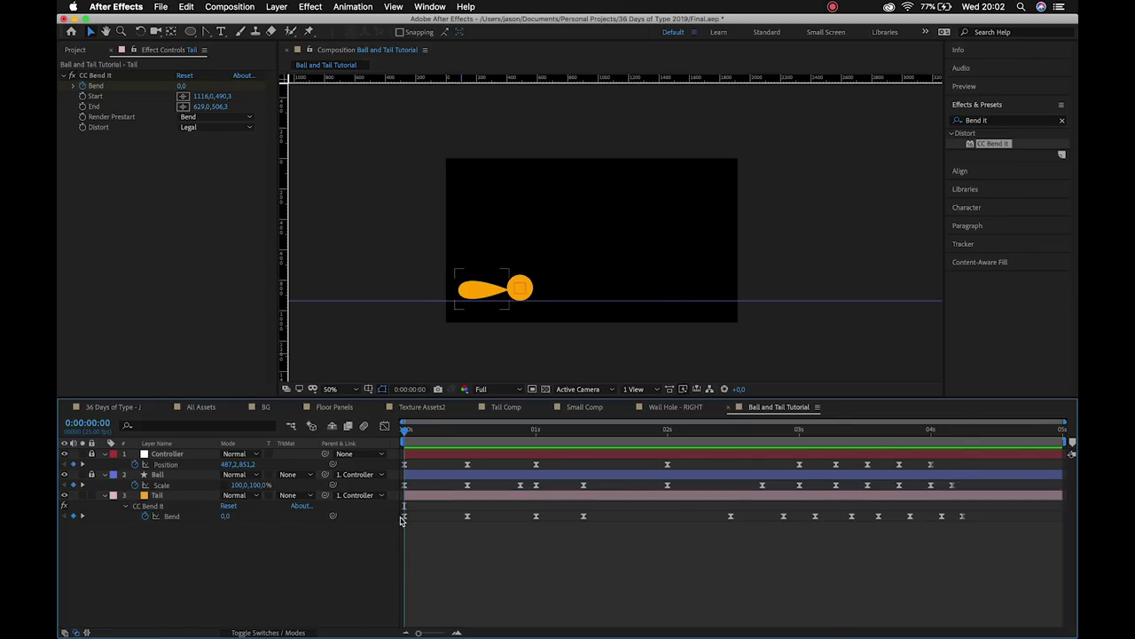
pyautogui.click(404, 518)
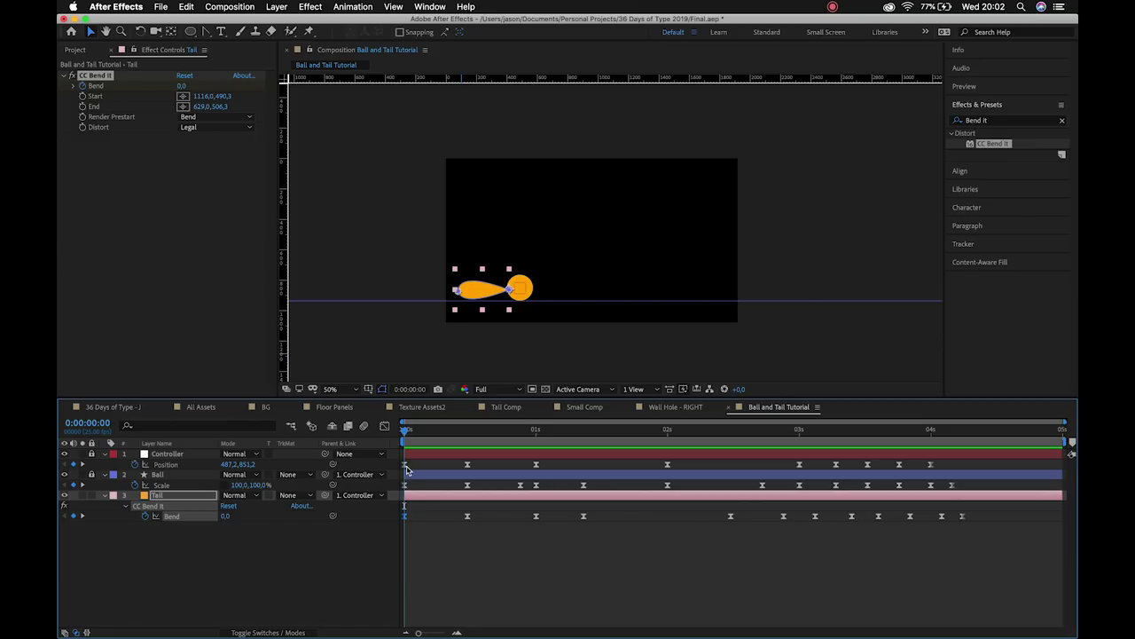
pyautogui.moveTo(405, 468)
pyautogui.click(398, 453)
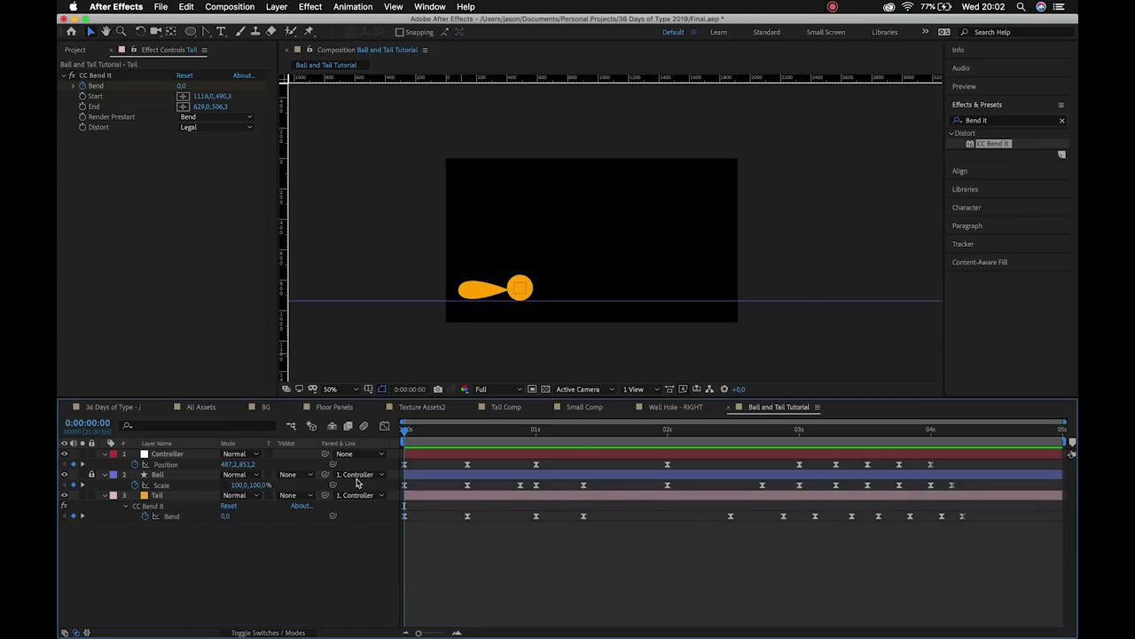
pyautogui.click(405, 465)
pyautogui.click(384, 427)
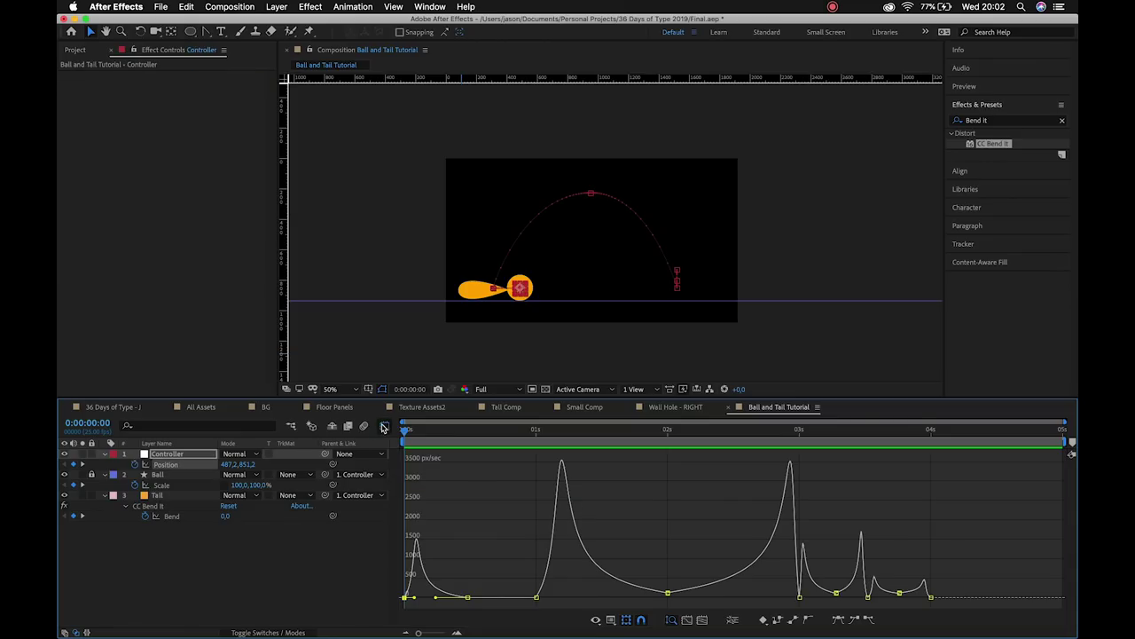
pyautogui.click(386, 427)
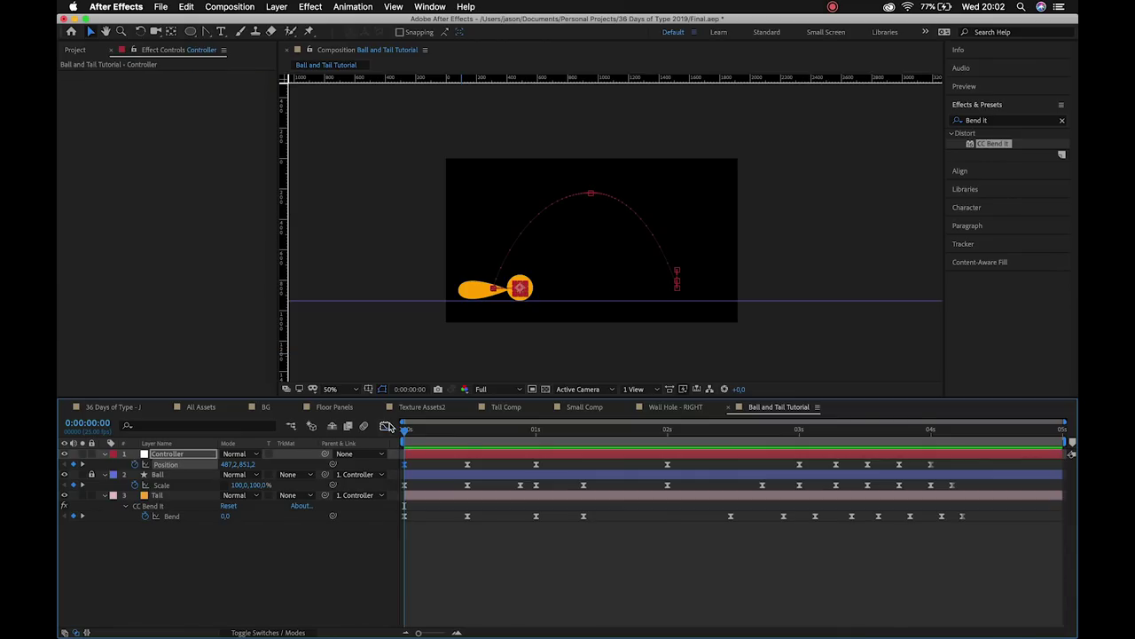
# Reshape the Tail's first Bend speed curve so it peaks early and eases out slowly, like the Controller's Position curve.
pyautogui.click(405, 517)
pyautogui.click(386, 427)
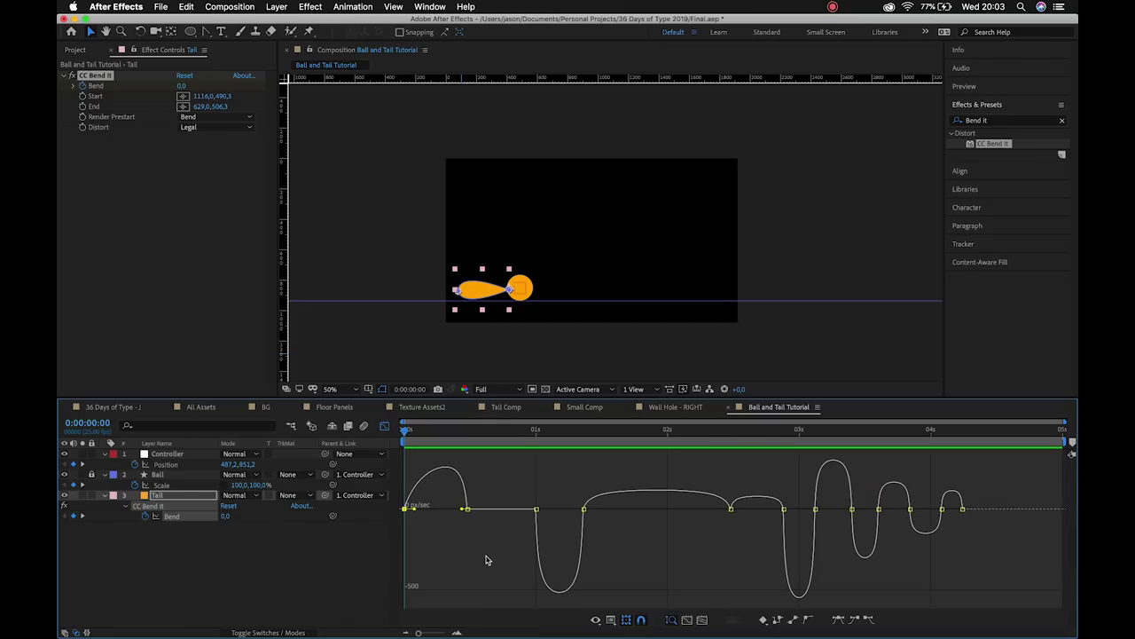
pyautogui.moveTo(450, 513); pyautogui.dragTo(435, 513)
pyautogui.press('space')
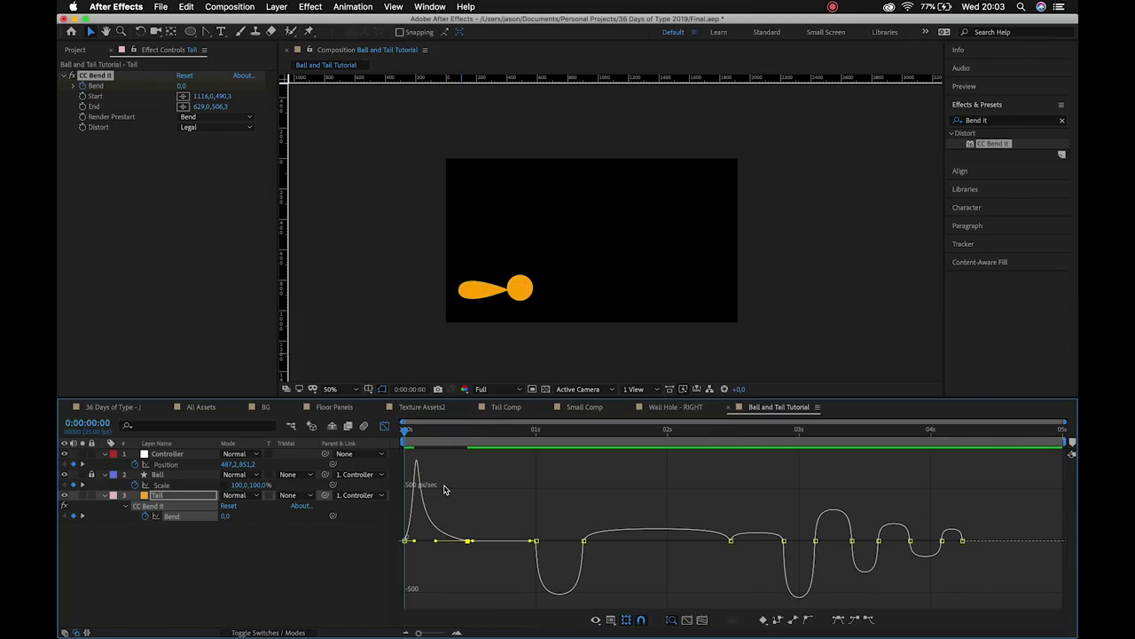
# Reshape the Bend speed curve between 0:00:01:00 and 0:00:01:09 into a sharp early peak with a long ease-out, and preview it.
pyautogui.click(493, 436)
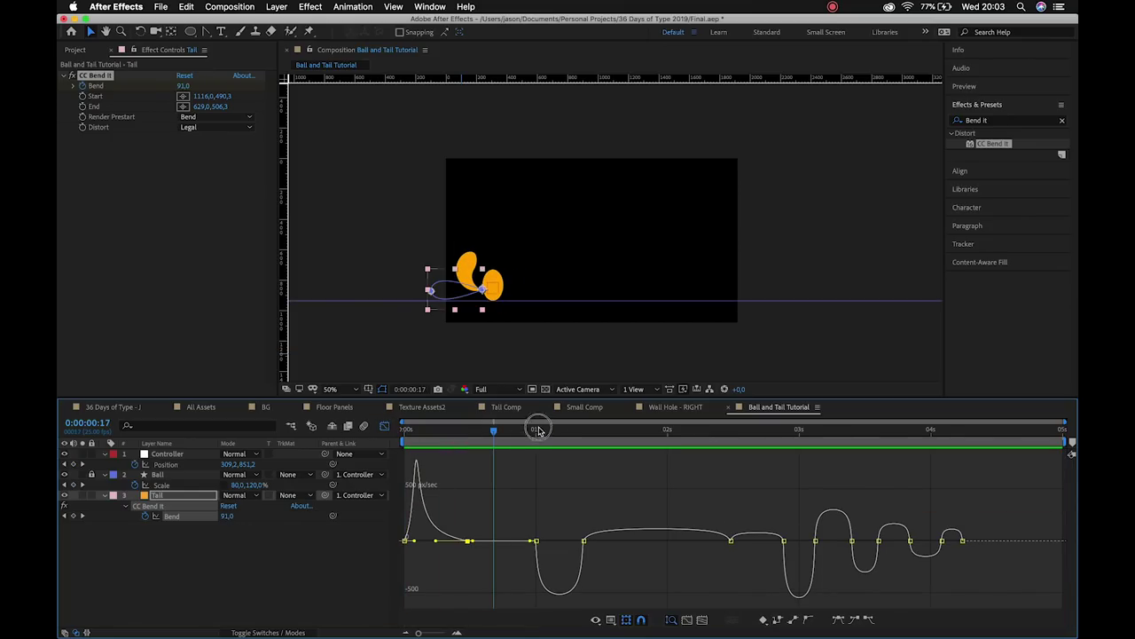
pyautogui.moveTo(495, 436); pyautogui.dragTo(536, 435)
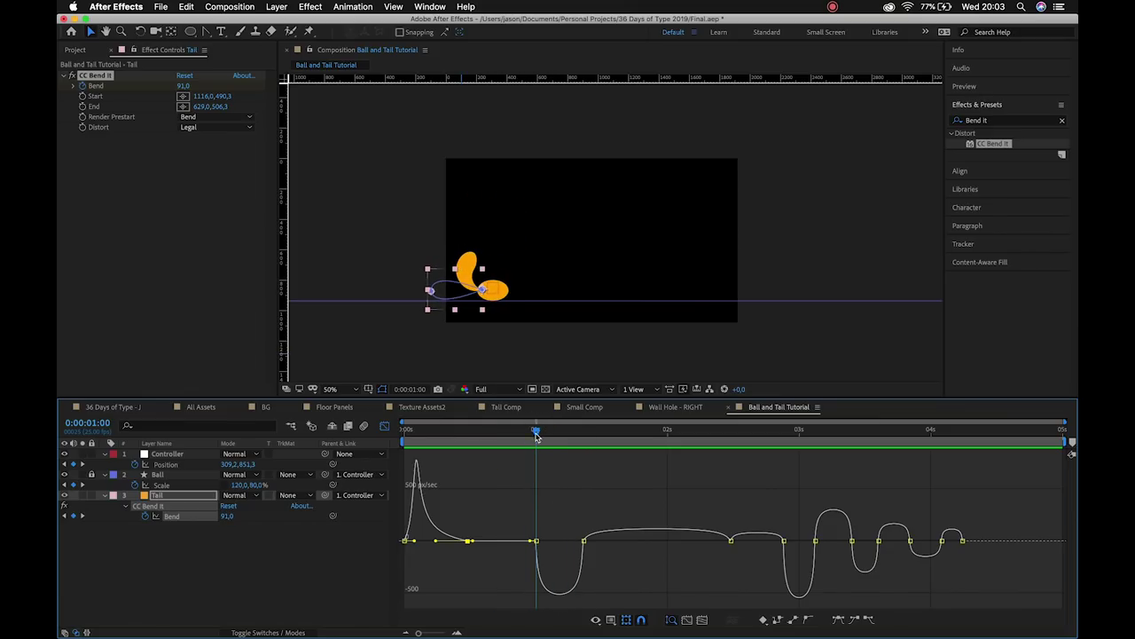
pyautogui.click(552, 543)
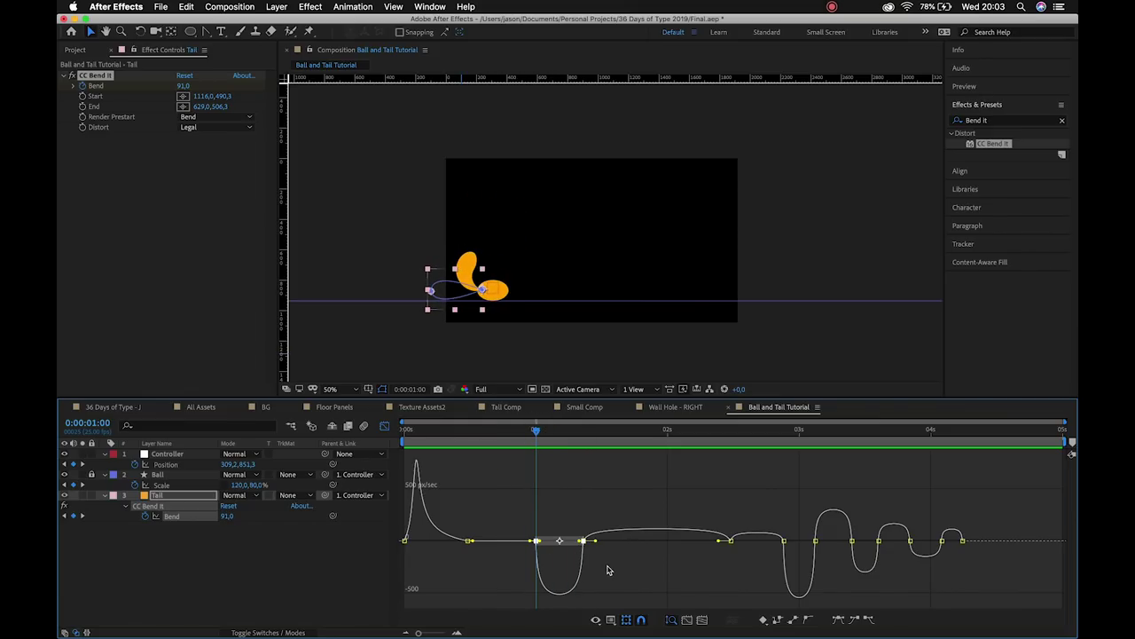
pyautogui.moveTo(541, 541); pyautogui.dragTo(596, 542)
pyautogui.moveTo(537, 430); pyautogui.dragTo(511, 424)
pyautogui.press('space')
pyautogui.press('super+z')
pyautogui.moveTo(579, 543); pyautogui.dragTo(560, 541)
pyautogui.moveTo(532, 443); pyautogui.dragTo(530, 469)
pyautogui.press('space')
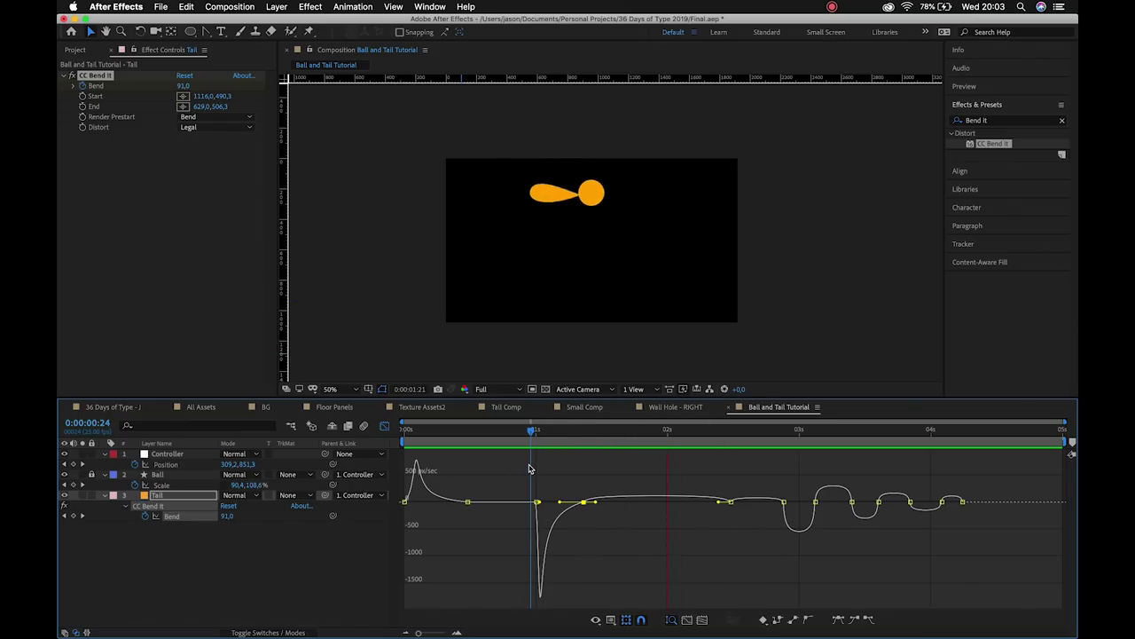
pyautogui.press('space')
# Reshape the Bend speed curves between 0:00:02:22 and 0:00:03:10 to peak sharply on both sides of 0:00:03:03, and preview from 0:00:02:17.
pyautogui.moveTo(551, 436); pyautogui.dragTo(784, 432)
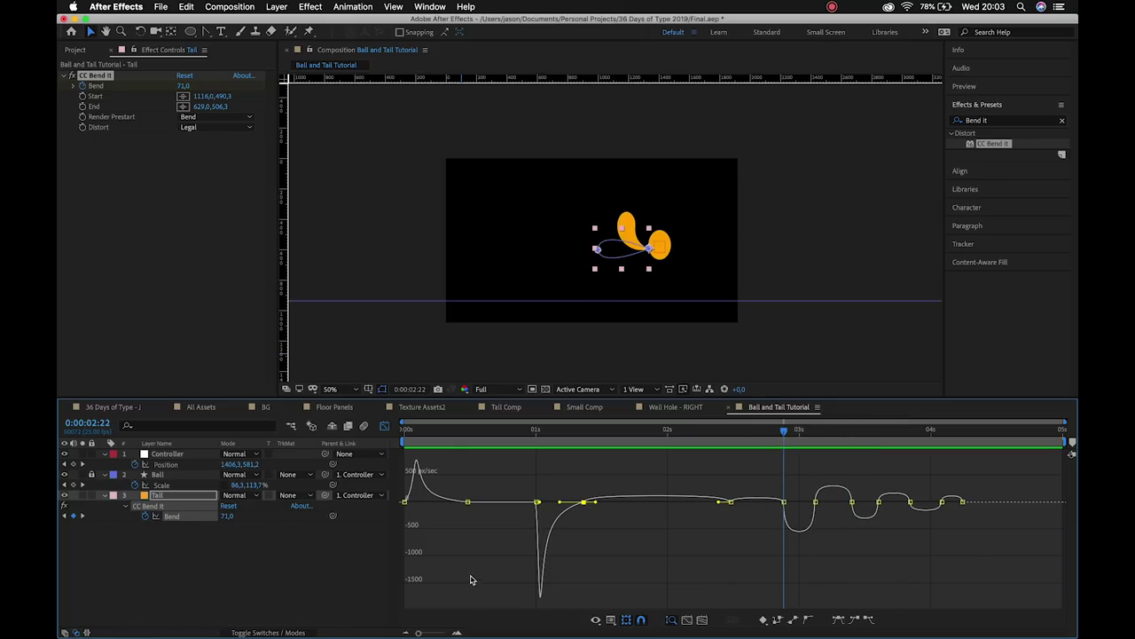
pyautogui.click(457, 631)
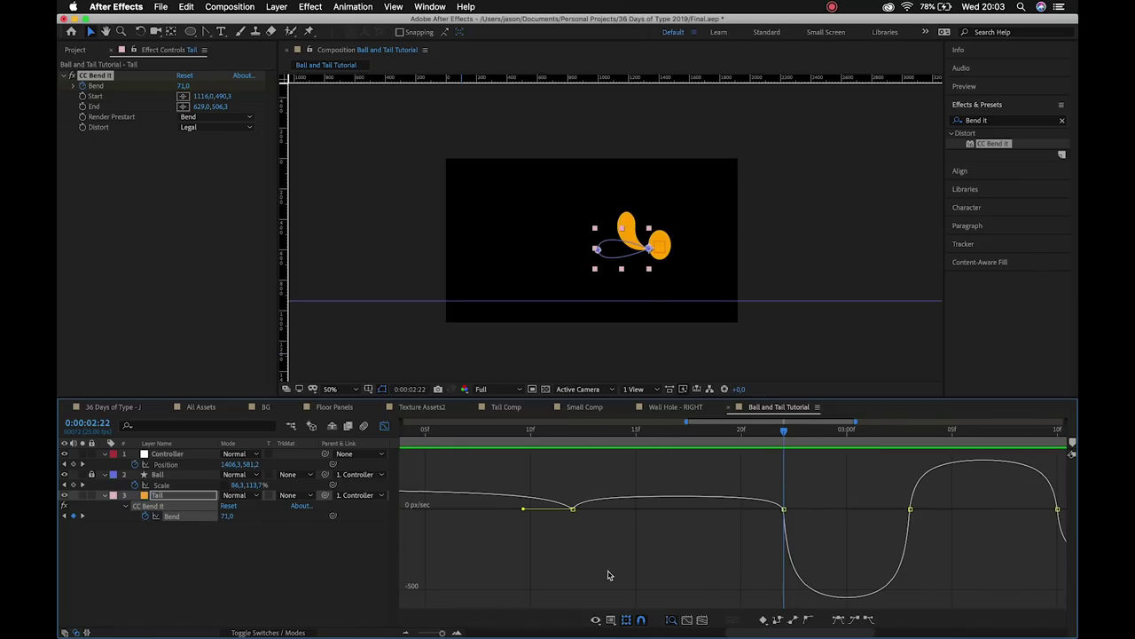
pyautogui.click(405, 632)
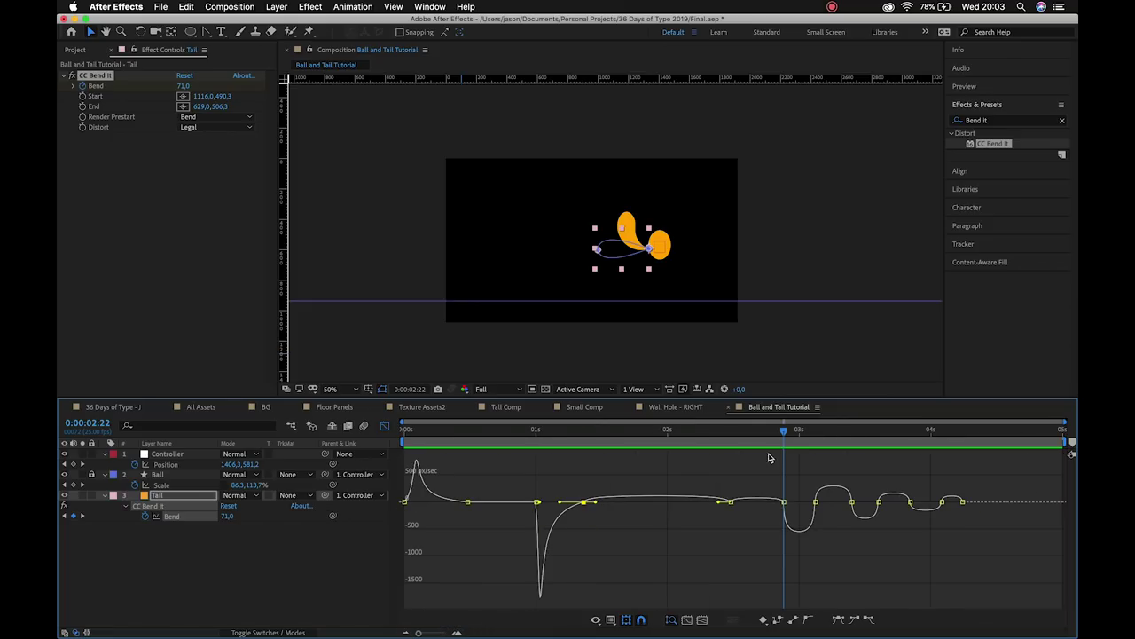
pyautogui.moveTo(789, 436); pyautogui.dragTo(818, 432)
pyautogui.click(784, 502)
pyautogui.moveTo(788, 504); pyautogui.dragTo(798, 506)
pyautogui.moveTo(815, 433); pyautogui.dragTo(852, 433)
pyautogui.click(852, 502)
pyautogui.moveTo(848, 502); pyautogui.dragTo(838, 502)
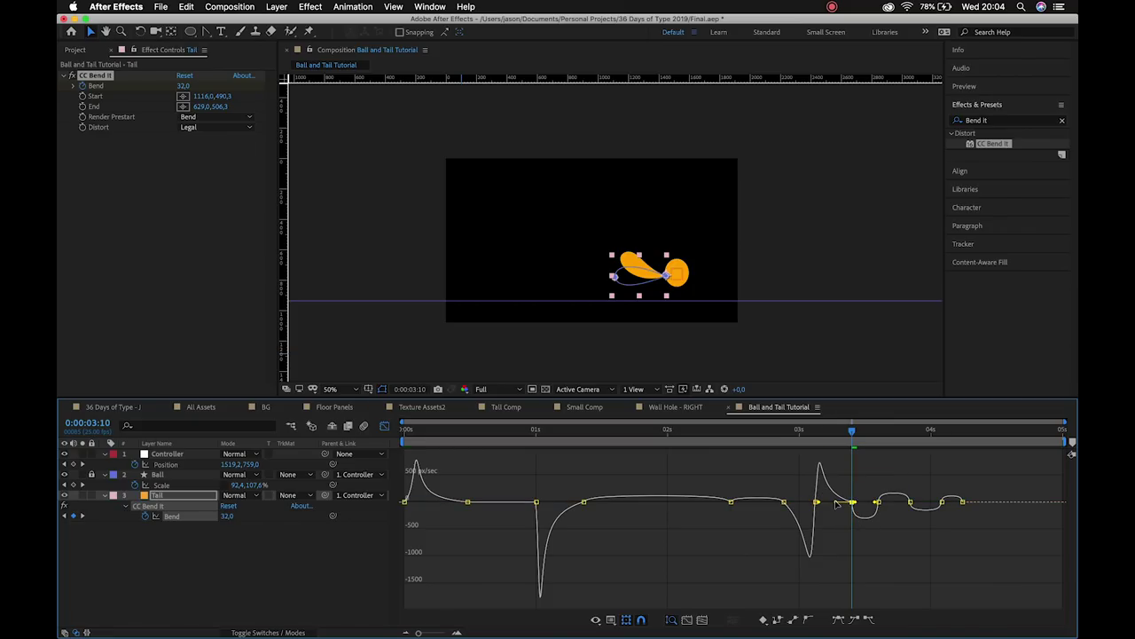
pyautogui.moveTo(787, 433); pyautogui.dragTo(759, 434)
pyautogui.press('space')
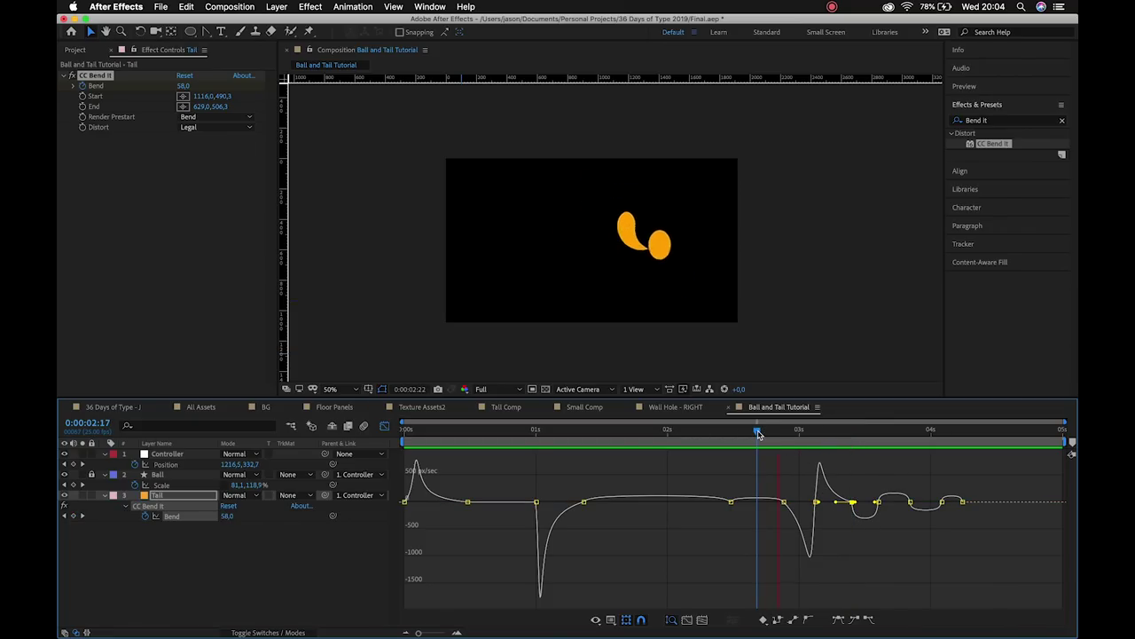
pyautogui.press('space')
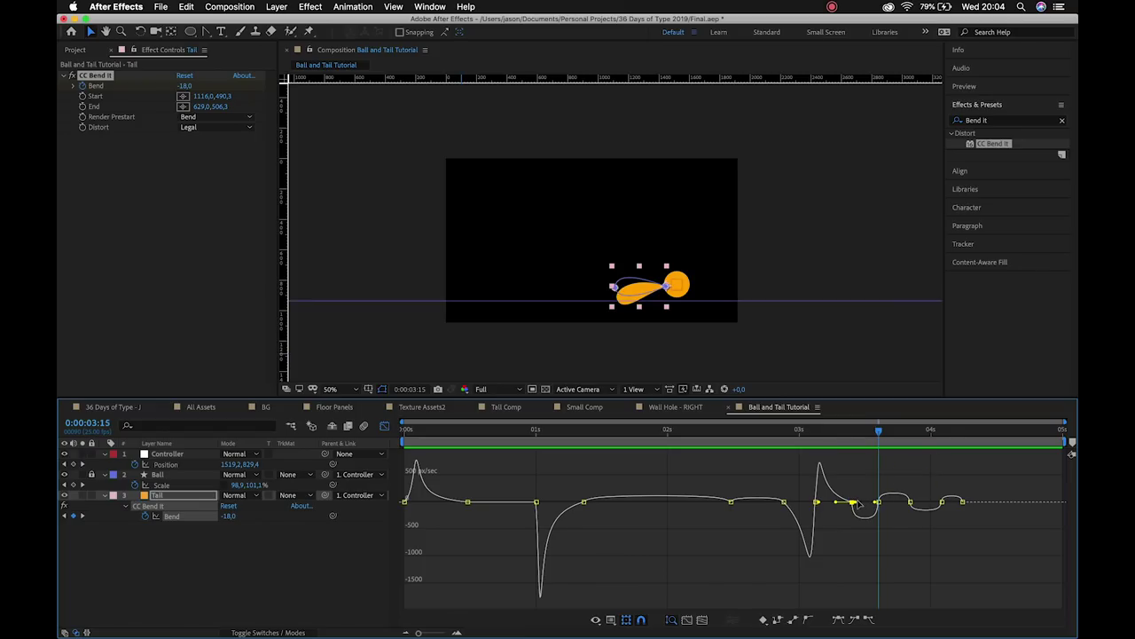
# Sharpen the remaining Bend speed curves from 0:00:03:10 to the final keyframe in the same way, and preview the result.
pyautogui.moveTo(858, 504); pyautogui.dragTo(952, 504)
pyautogui.click(909, 503)
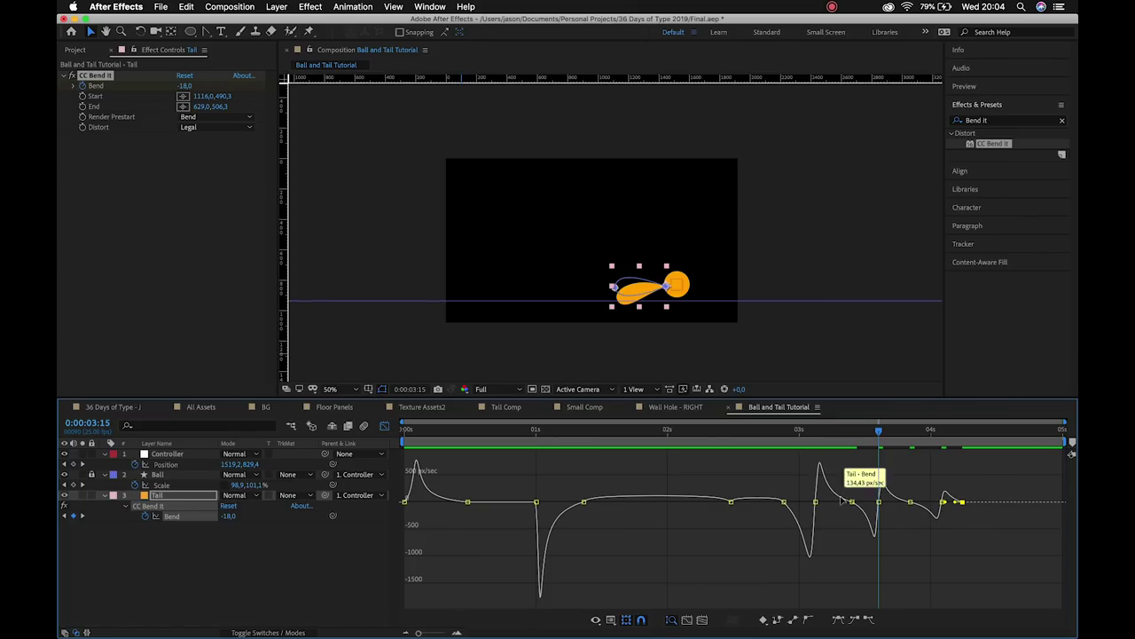
pyautogui.moveTo(798, 431); pyautogui.dragTo(727, 436)
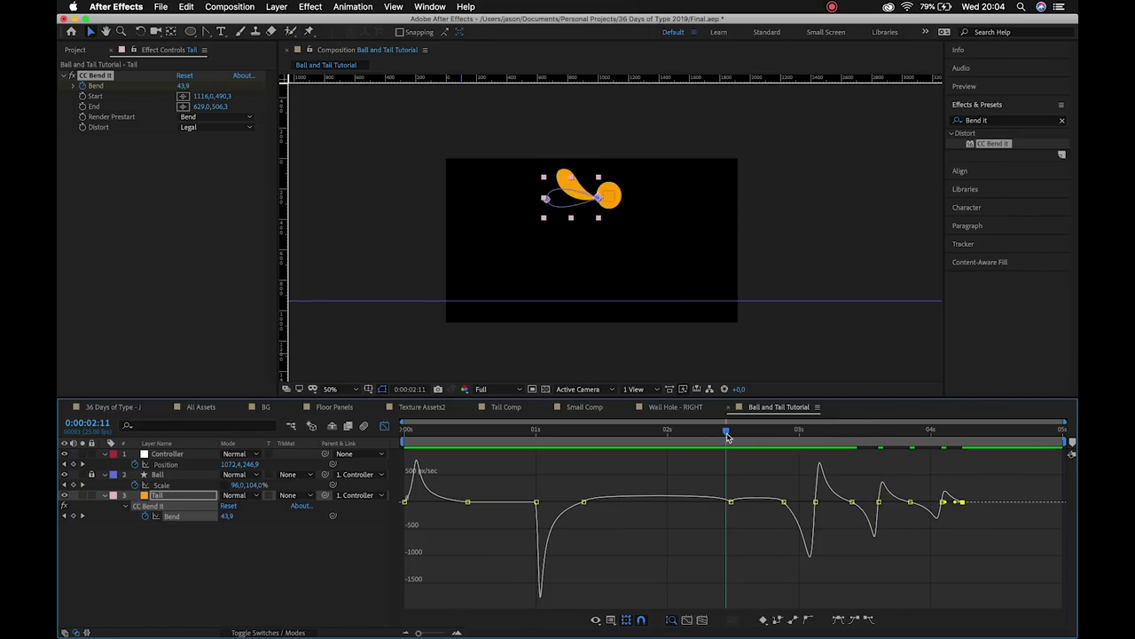
pyautogui.press('space')
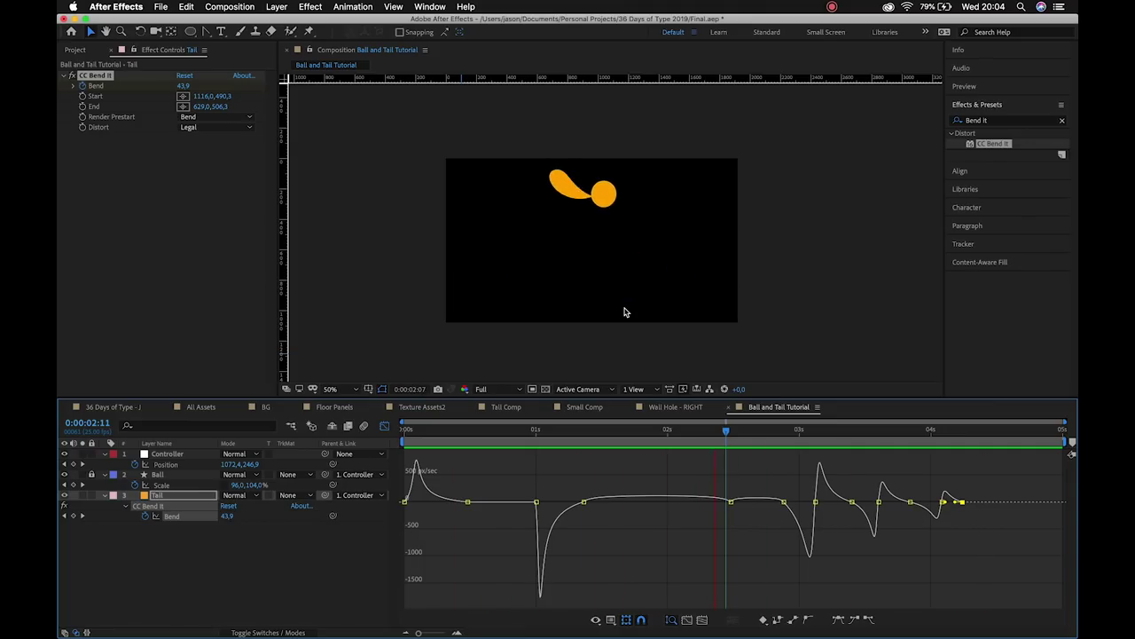
pyautogui.press('space')
# Leave the graph view, reveal the Tail's Position, and add a Position keyframe at 0:00:00:00.
pyautogui.click(384, 426)
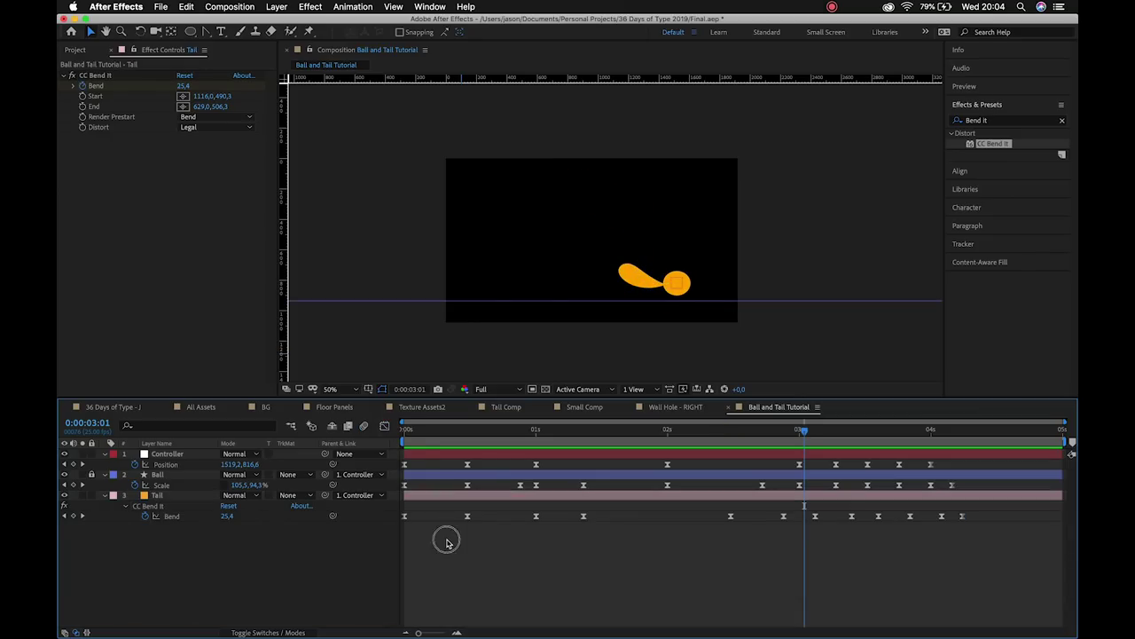
pyautogui.moveTo(469, 432); pyautogui.dragTo(397, 424)
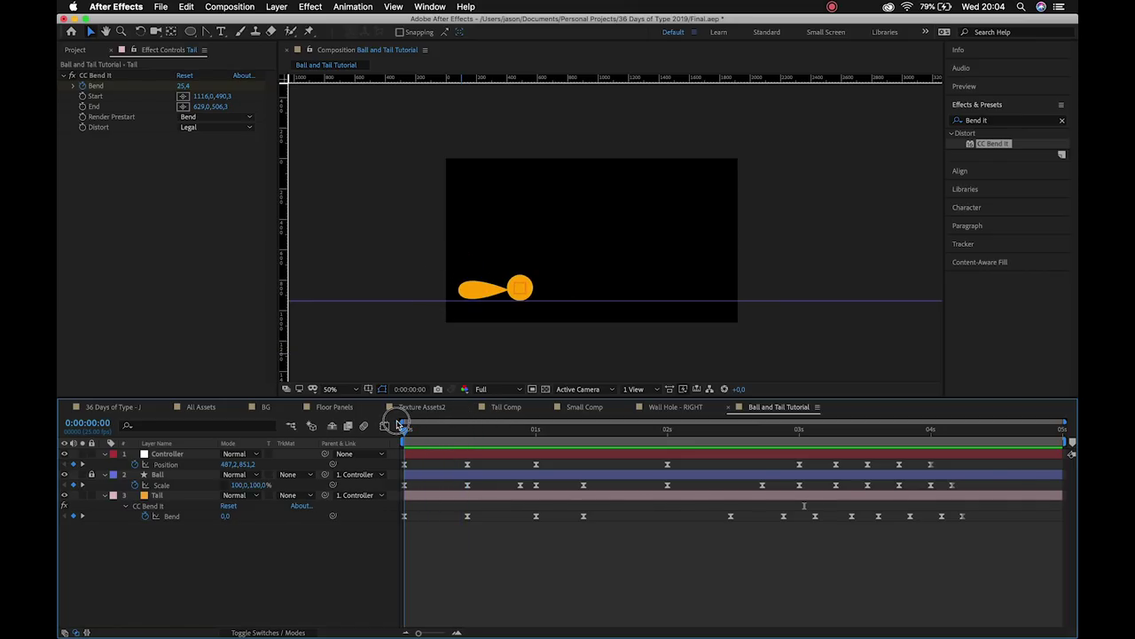
pyautogui.click(190, 499)
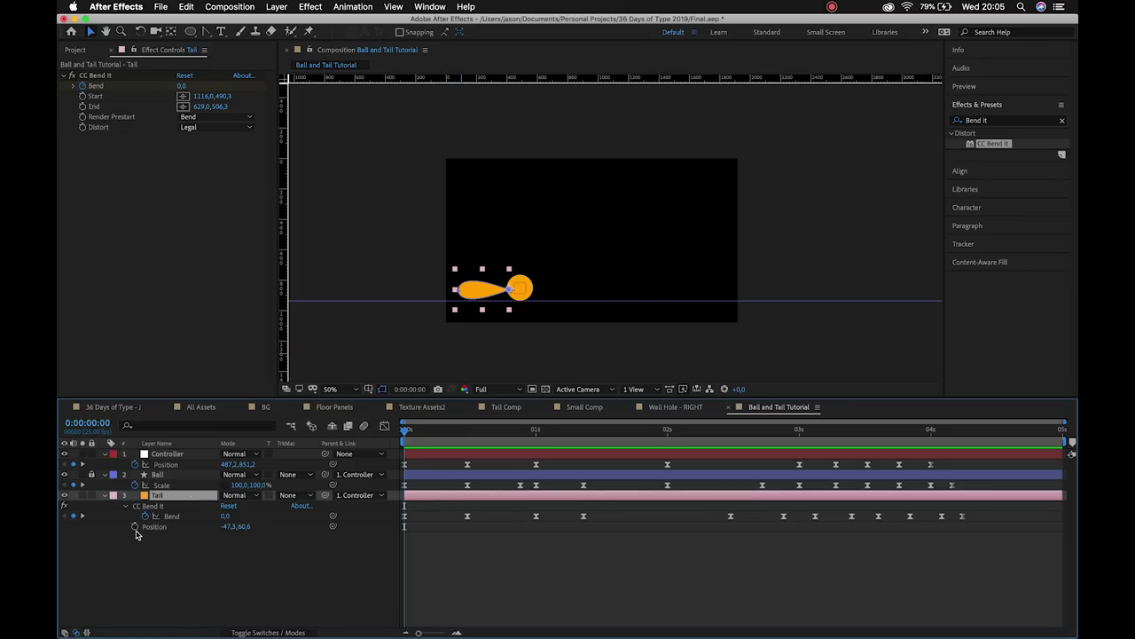
pyautogui.click(135, 527)
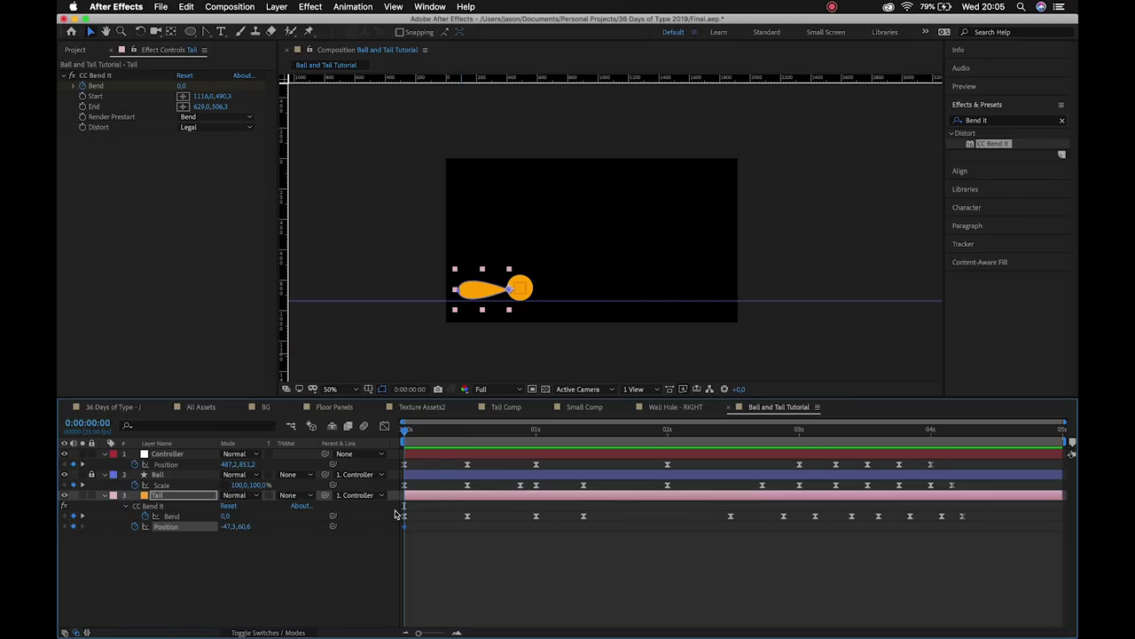
# Add a Tail Position keyframe of -30.9, 60.6 at 0:00:00:12, closing the gap to the stretched ball.
pyautogui.moveTo(406, 431); pyautogui.dragTo(469, 447)
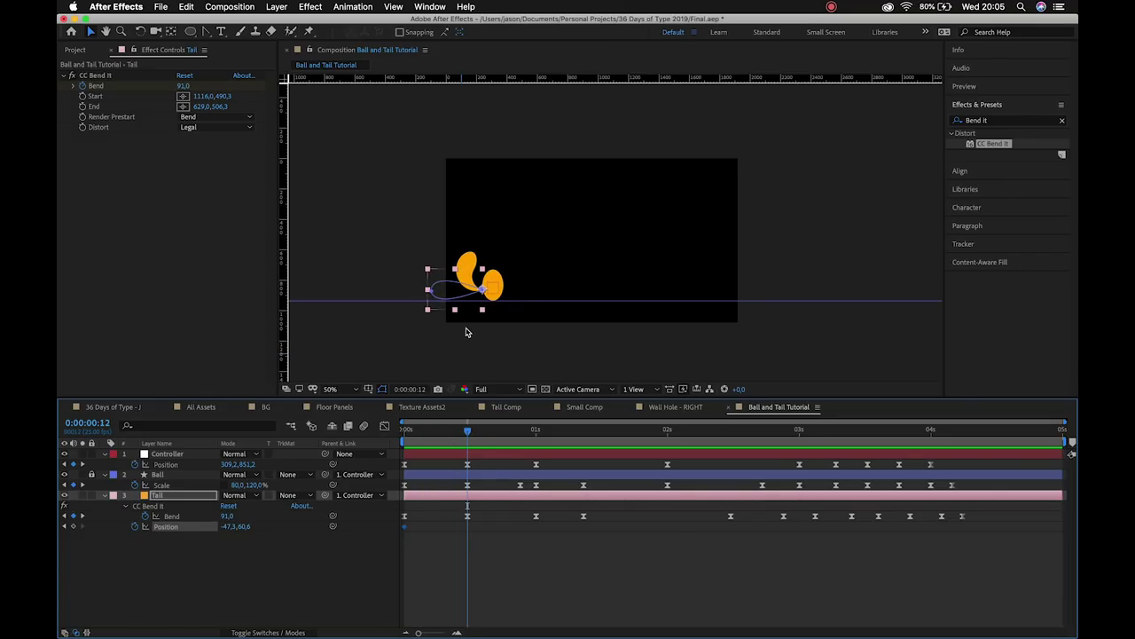
pyautogui.press('z')
pyautogui.click(484, 307)
pyautogui.click(547, 225)
pyautogui.press('space')
pyautogui.moveTo(652, 210); pyautogui.dragTo(457, 249)
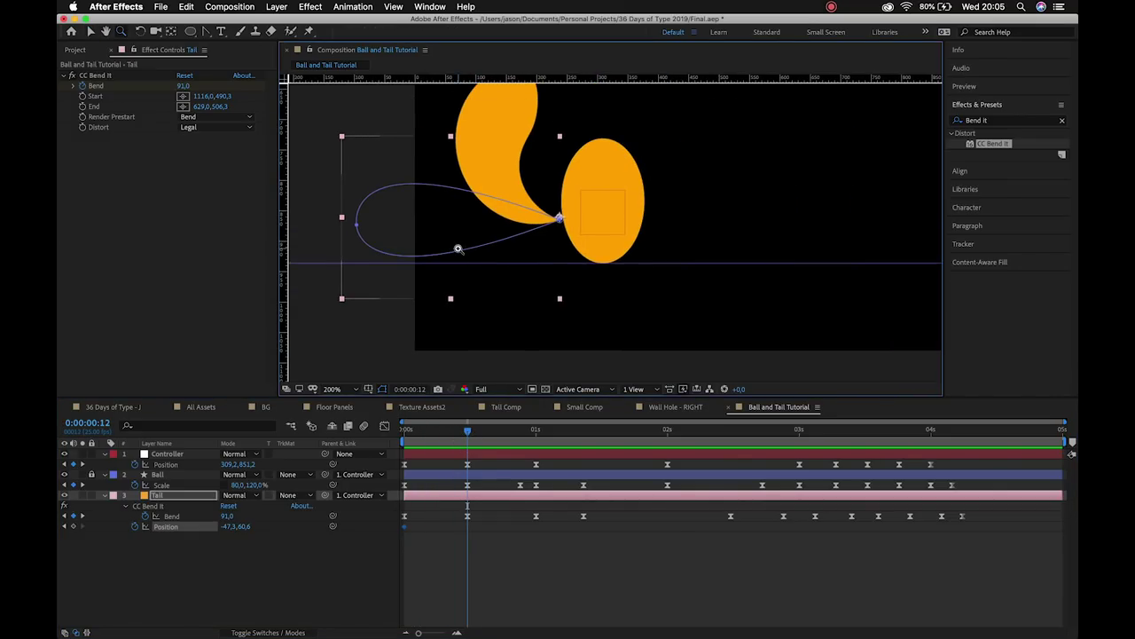
pyautogui.hotkey('shift', 'Right')
pyautogui.hotkey('shift', 'Right')
pyautogui.hotkey('shift', 'Left')
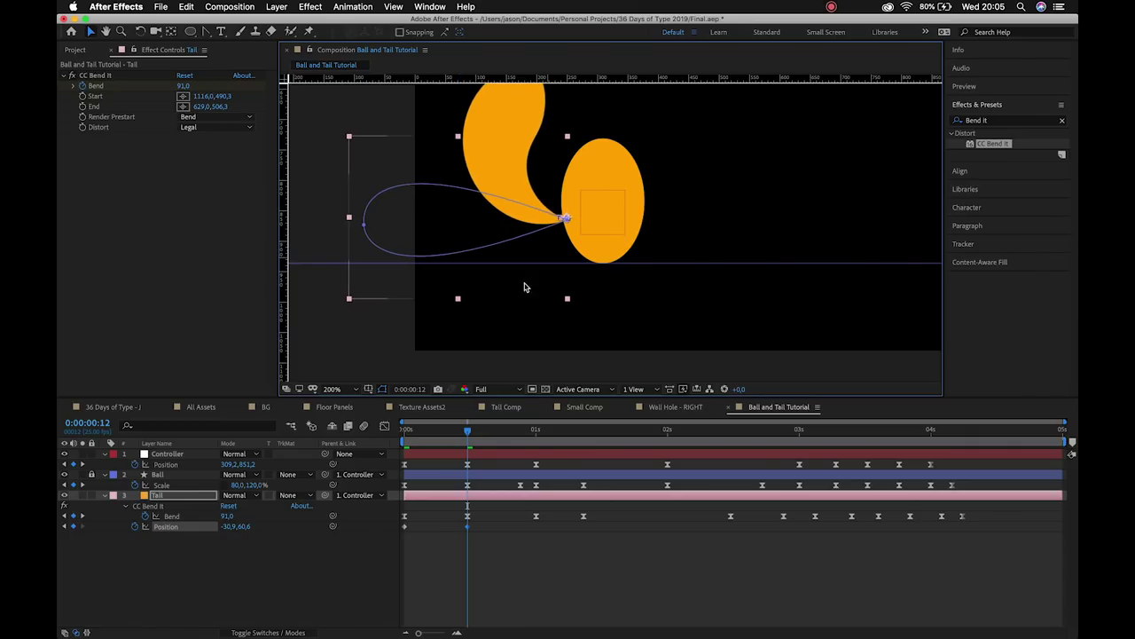
# Hold the Tail's Position with a keyframe at 0:00:01:00, and set it to -22.7, 60.6 at 0:00:01:09.
pyautogui.moveTo(469, 441); pyautogui.dragTo(583, 432)
pyautogui.press('z')
pyautogui.keyDown('alt'); pyautogui.click(658, 262); pyautogui.keyUp('alt')
pyautogui.press('h')
pyautogui.moveTo(537, 334); pyautogui.dragTo(338, 527)
pyautogui.moveTo(502, 308); pyautogui.dragTo(502, 288)
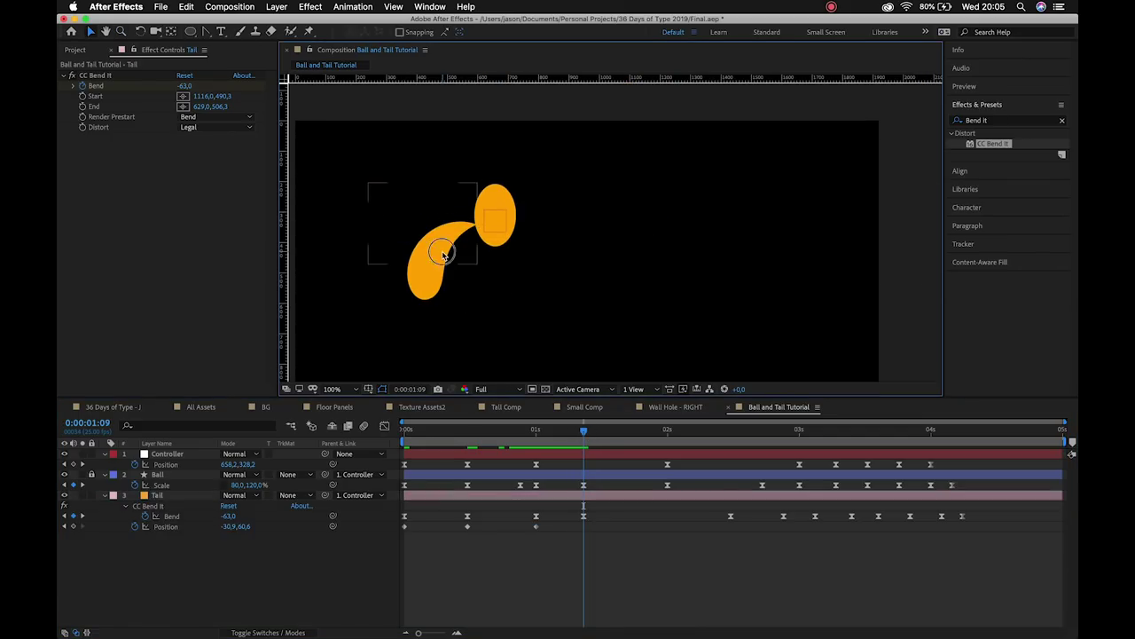
pyautogui.moveTo(441, 256); pyautogui.dragTo(443, 257)
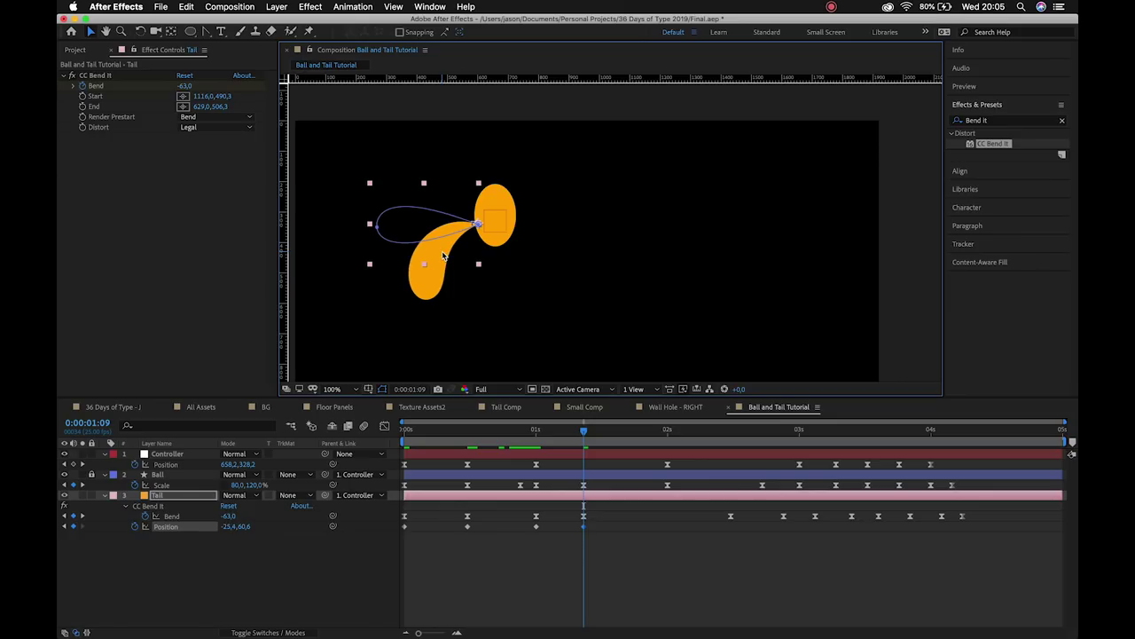
pyautogui.click(596, 579)
# Add a Tail Position keyframe of -14.5, 60.6 at 0:00:02:18, moving the tail closer to the stretched ball.
pyautogui.moveTo(592, 432); pyautogui.dragTo(766, 434)
pyautogui.moveTo(596, 229); pyautogui.dragTo(598, 230)
pyautogui.click(803, 542)
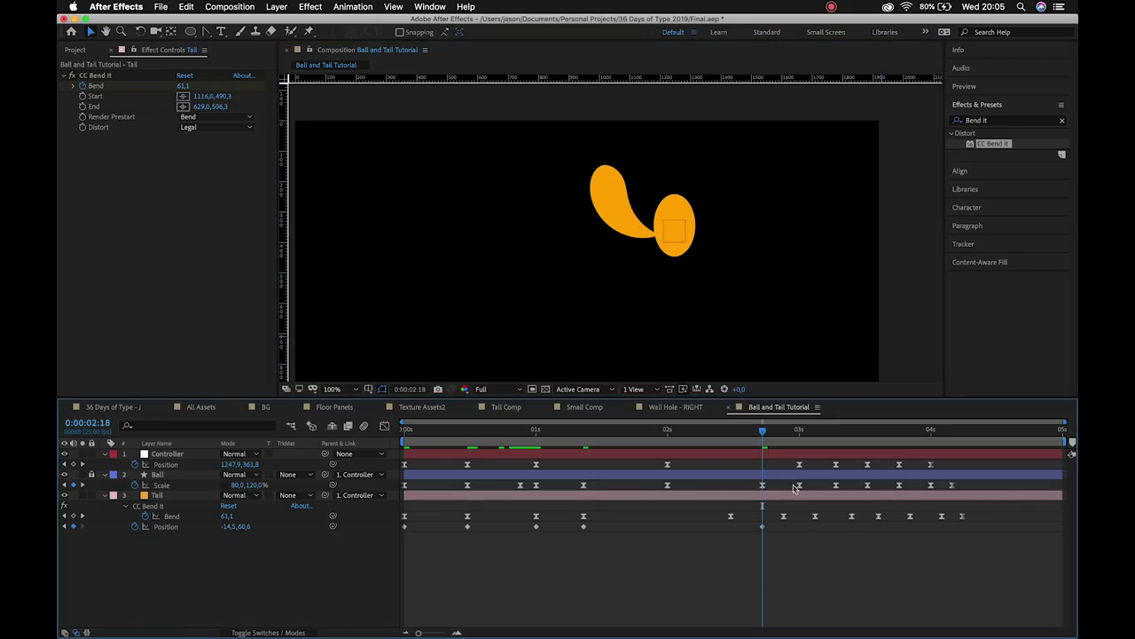
# Check how the tail attaches to the ball from 0:00:02:23 through the landing.
pyautogui.moveTo(765, 437); pyautogui.dragTo(788, 435)
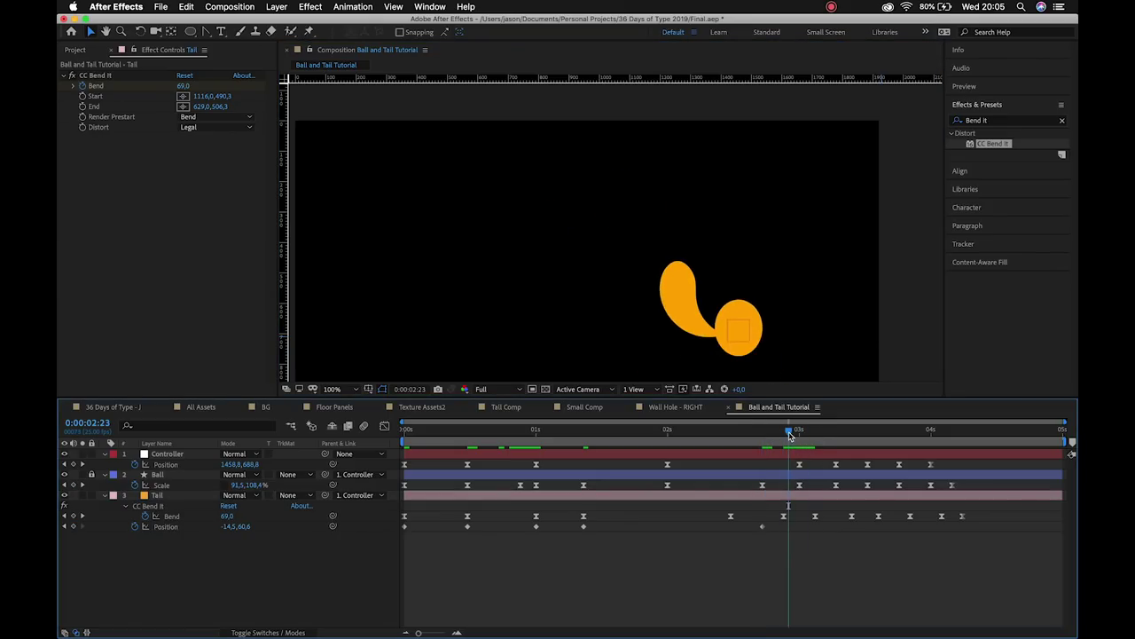
pyautogui.moveTo(751, 295); pyautogui.dragTo(669, 259)
pyautogui.press('space')
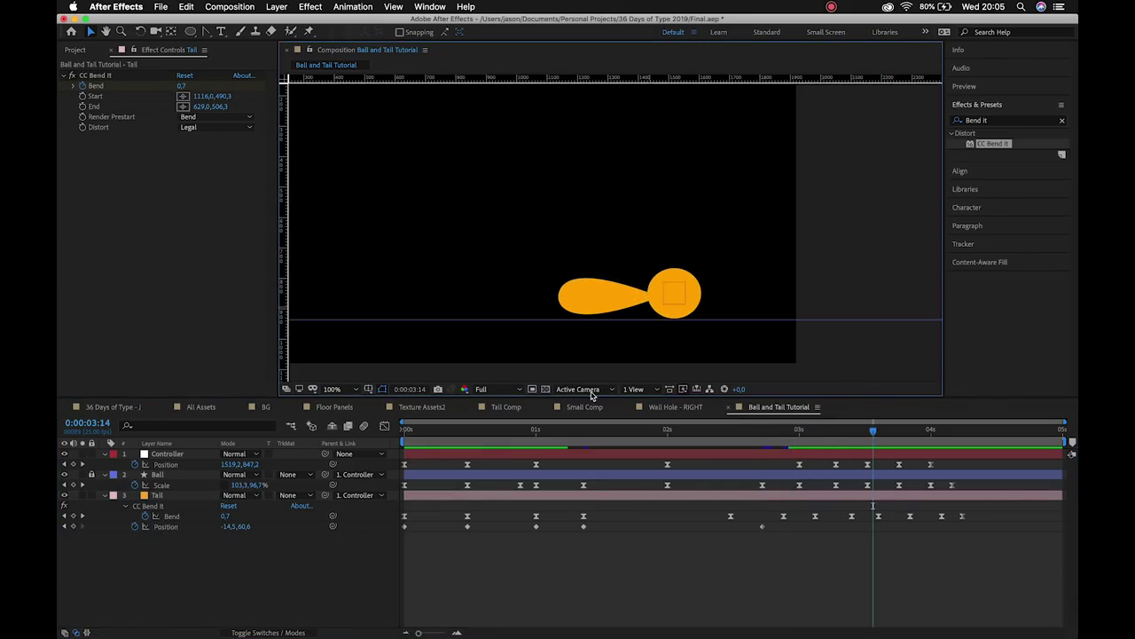
# Add a null object to the composition and parent the Controller layer to it.
pyautogui.keyDown('alt'); pyautogui.click(529, 304); pyautogui.keyUp('alt')
pyautogui.moveTo(542, 268); pyautogui.dragTo(542, 302)
pyautogui.moveTo(508, 432); pyautogui.dragTo(549, 430)
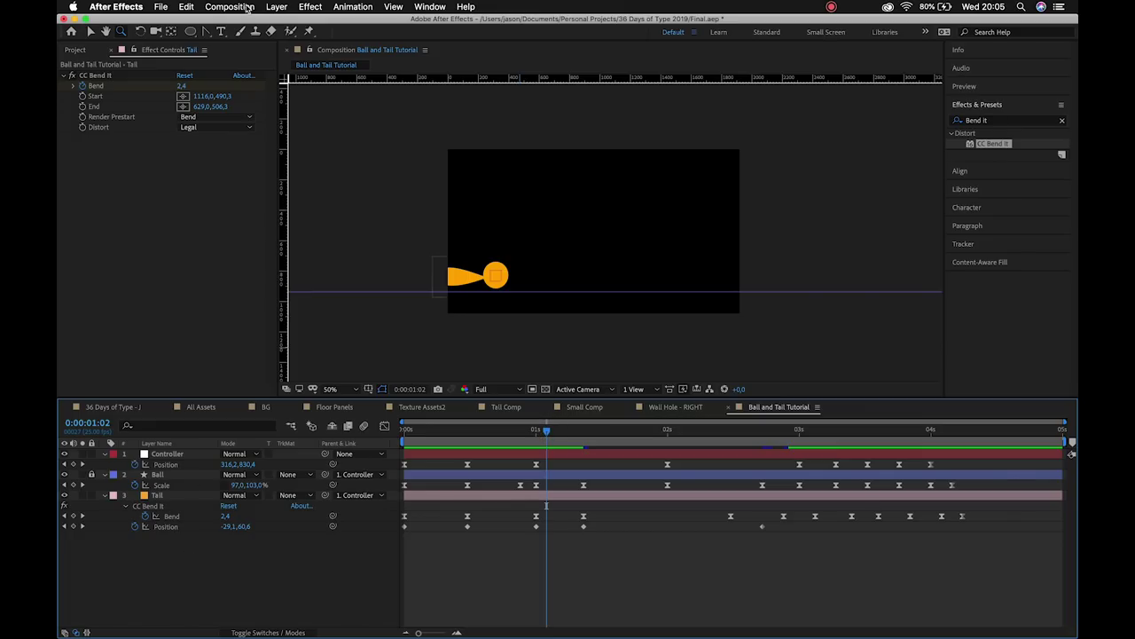
pyautogui.click(276, 6)
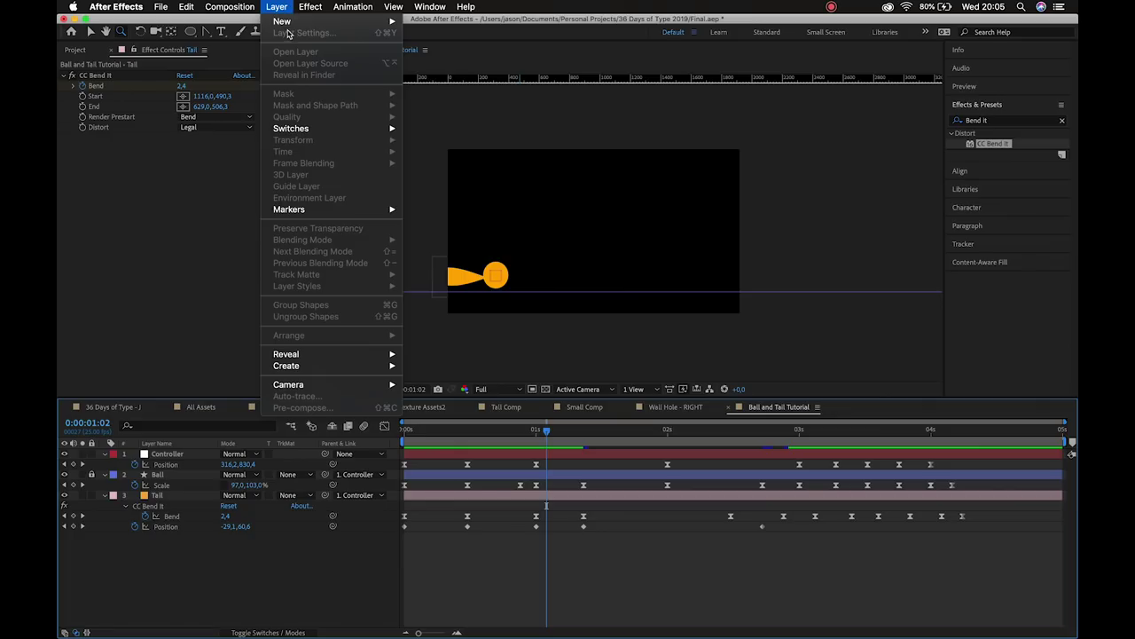
pyautogui.moveTo(288, 21)
pyautogui.click(435, 71)
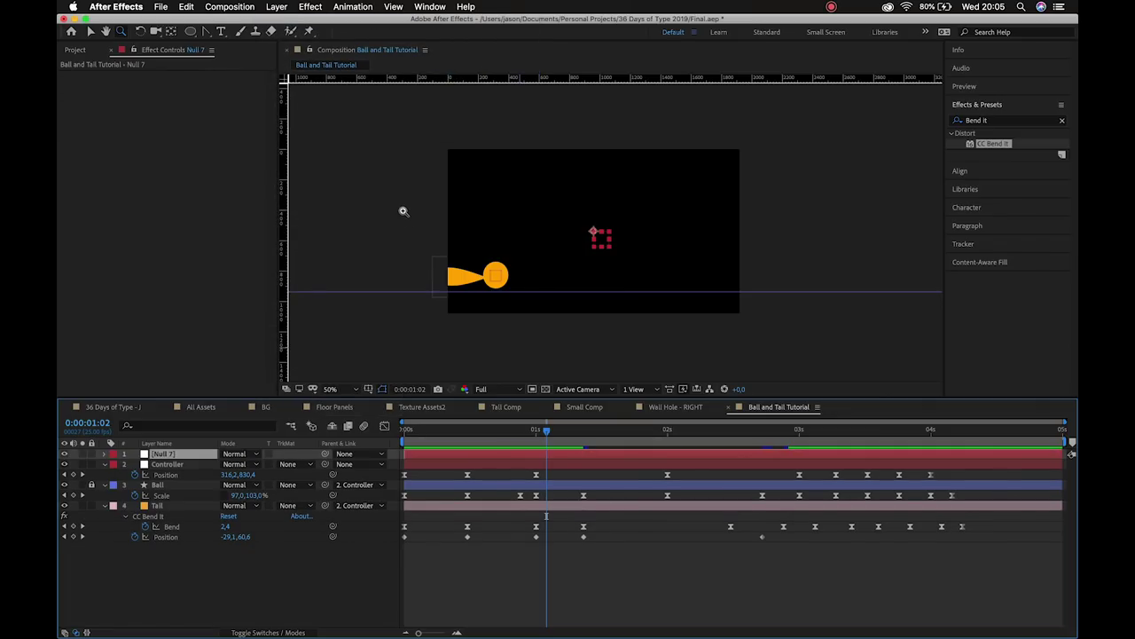
pyautogui.click(169, 465)
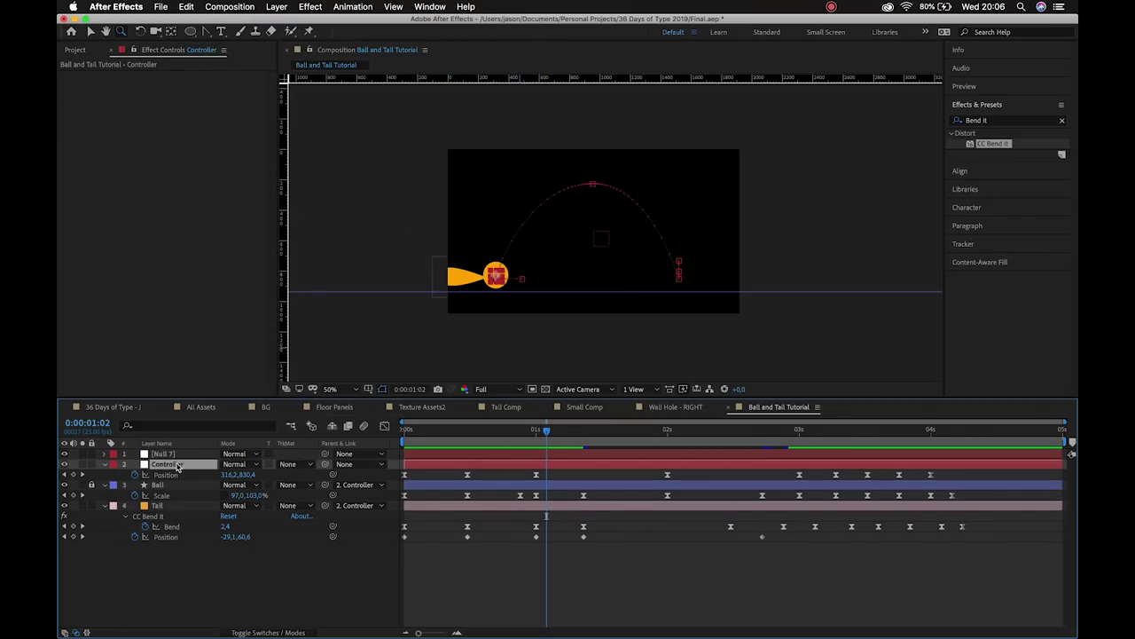
pyautogui.moveTo(325, 464); pyautogui.dragTo(172, 455)
# Shift the whole animation about 120 px to the right by moving the new null, and preview its placement in the frame.
pyautogui.click(172, 455)
pyautogui.hotkey('shift', 'Right')
pyautogui.hotkey('shift', 'Right')
pyautogui.hotkey('shift', 'Right')
pyautogui.hotkey('shift', 'Right')
pyautogui.hotkey('shift', 'Right')
pyautogui.hotkey('shift', 'Right')
pyautogui.hotkey('shift', 'Right')
pyautogui.hotkey('shift', 'Right')
pyautogui.hotkey('shift', 'Right')
pyautogui.hotkey('shift', 'Right')
pyautogui.hotkey('shift', 'Right')
pyautogui.hotkey('shift', 'Right')
pyautogui.hotkey('shift', 'Right')
pyautogui.hotkey('shift', 'Right')
pyautogui.hotkey('shift', 'Right')
pyautogui.hotkey('shift', 'Right')
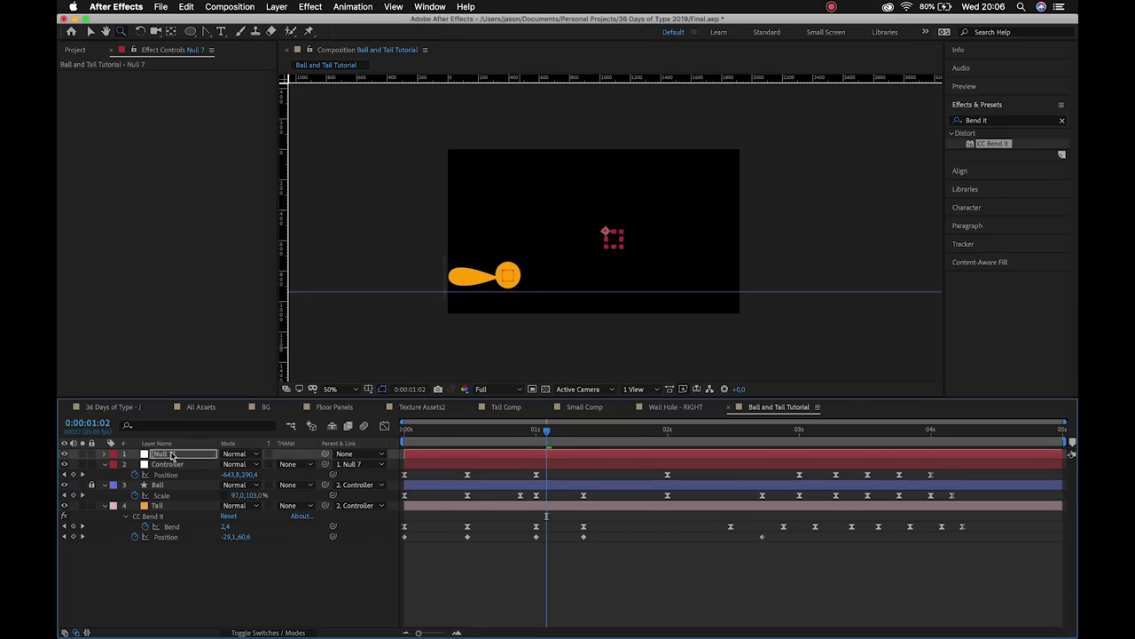
pyautogui.press('space')
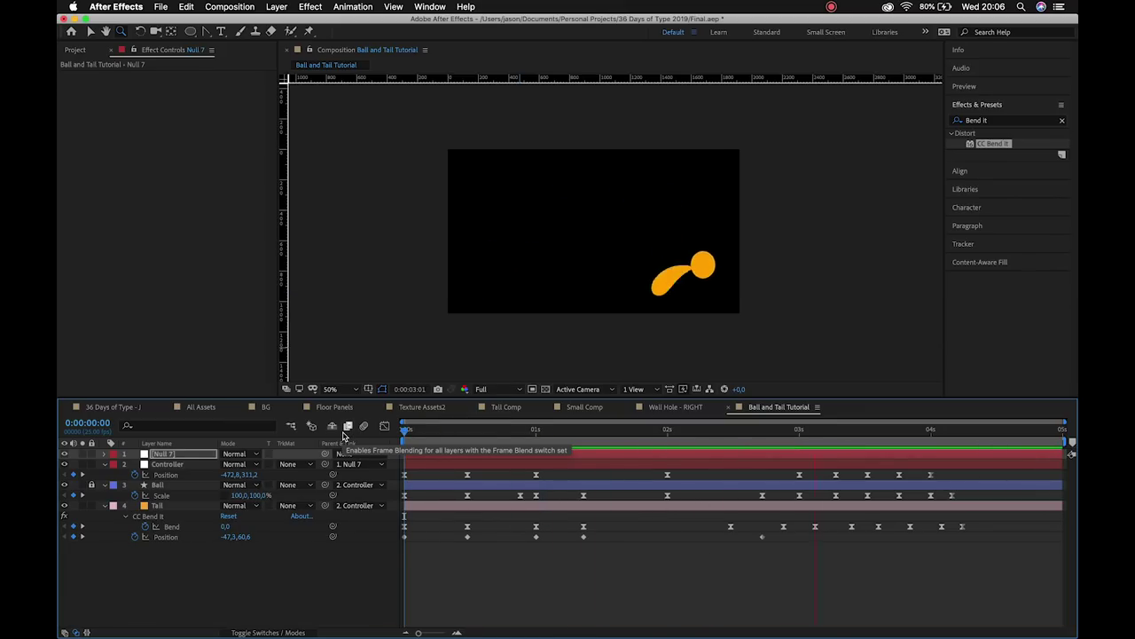
pyautogui.press('space')
pyautogui.hotkey('shift', 'Left')
pyautogui.hotkey('shift', 'Left')
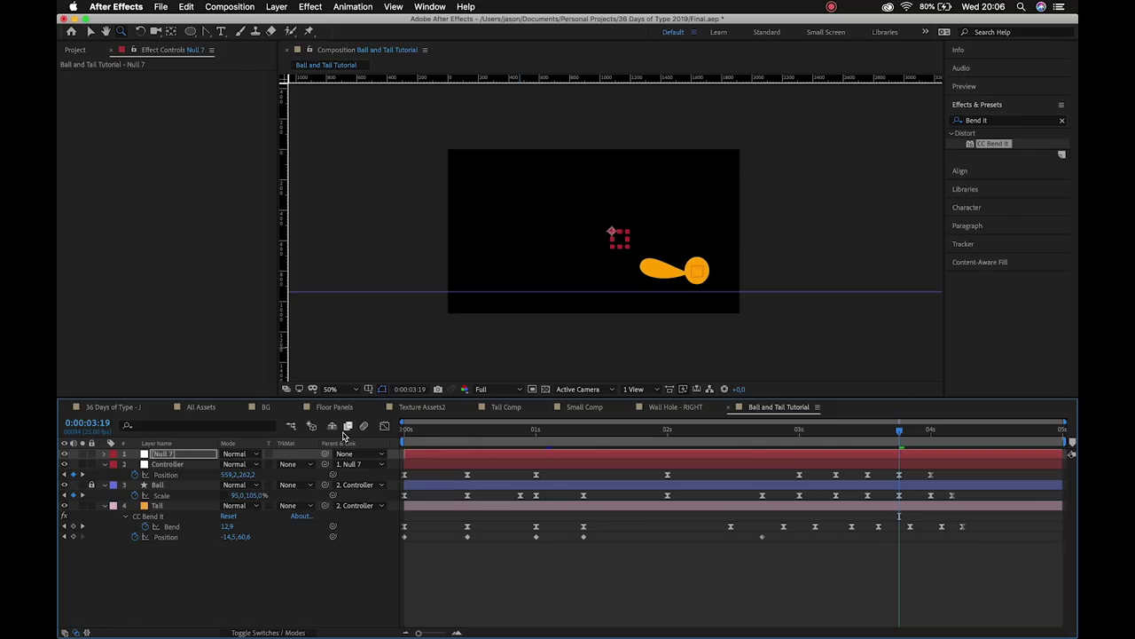
# Delete the new null above the Controller layer and play the animation from the start.
pyautogui.press('Delete')
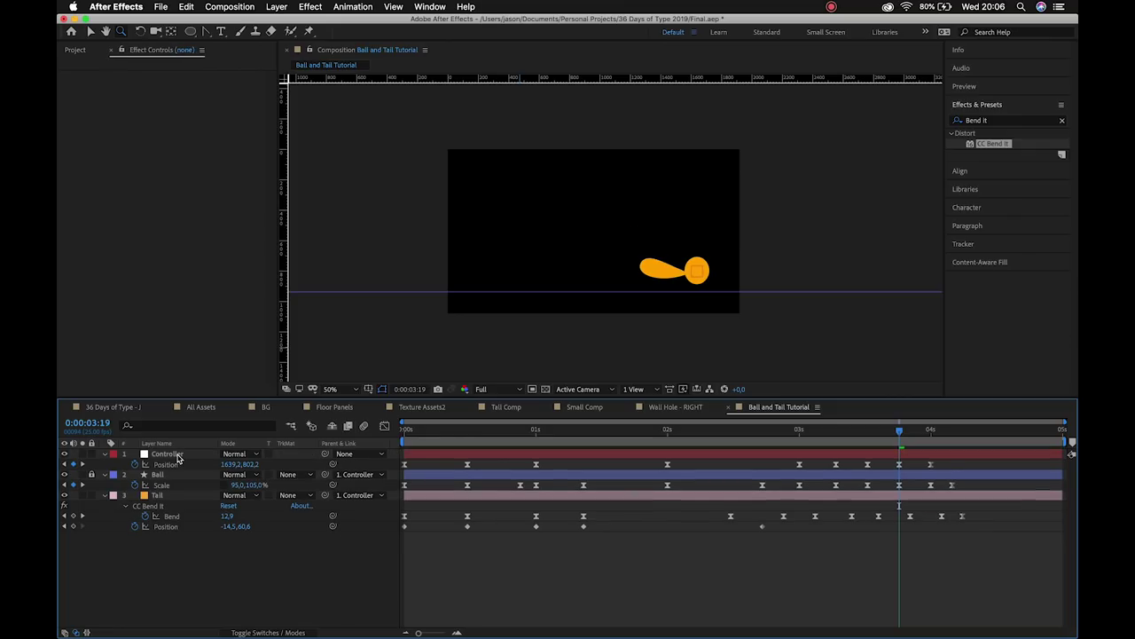
pyautogui.press('Home')
pyautogui.press('space')
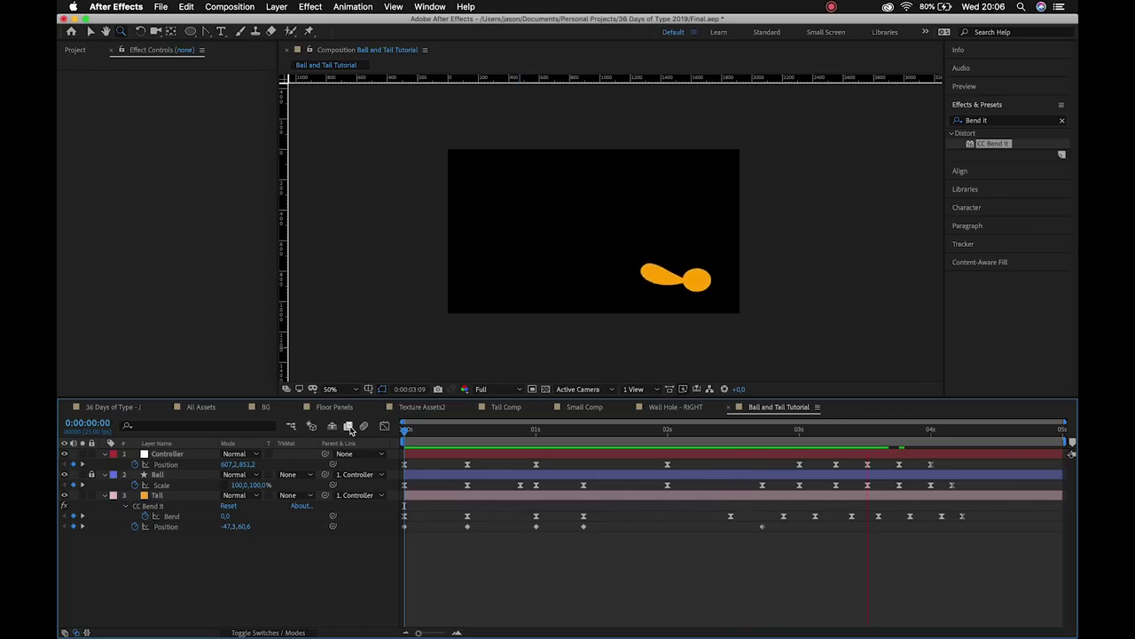
pyautogui.press('space')
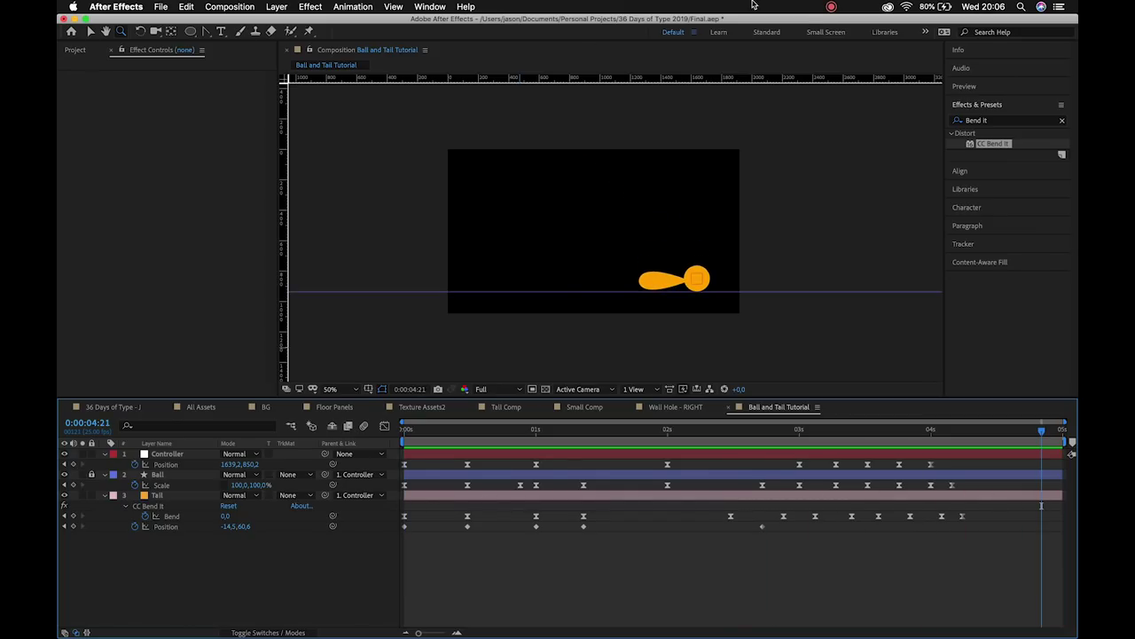